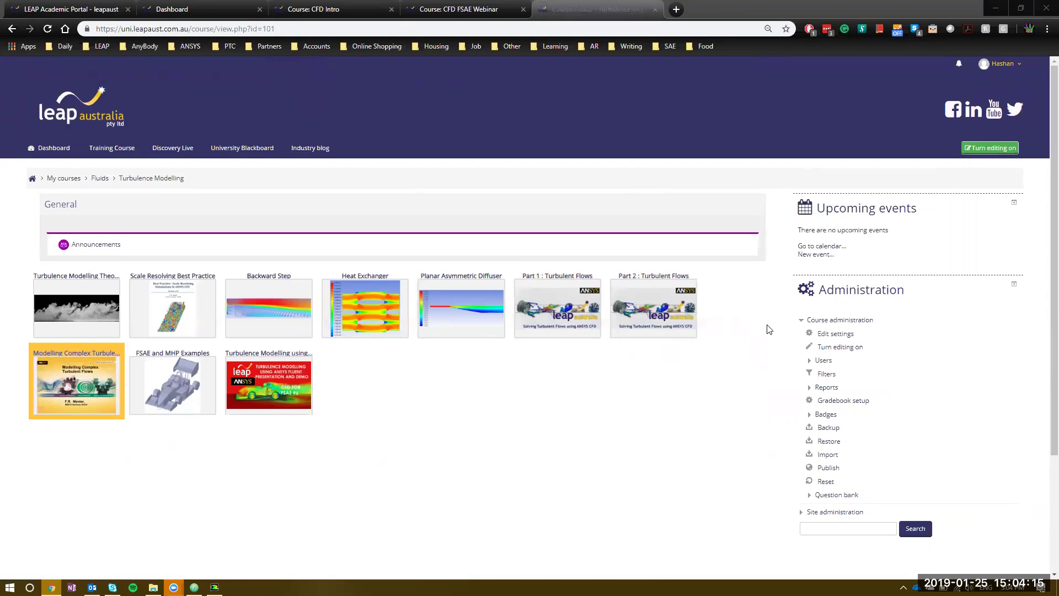
# Minimize the browser and open frontwing.scdoc from the Case_4 folder in SpaceClaim
pyautogui.click(996, 9)
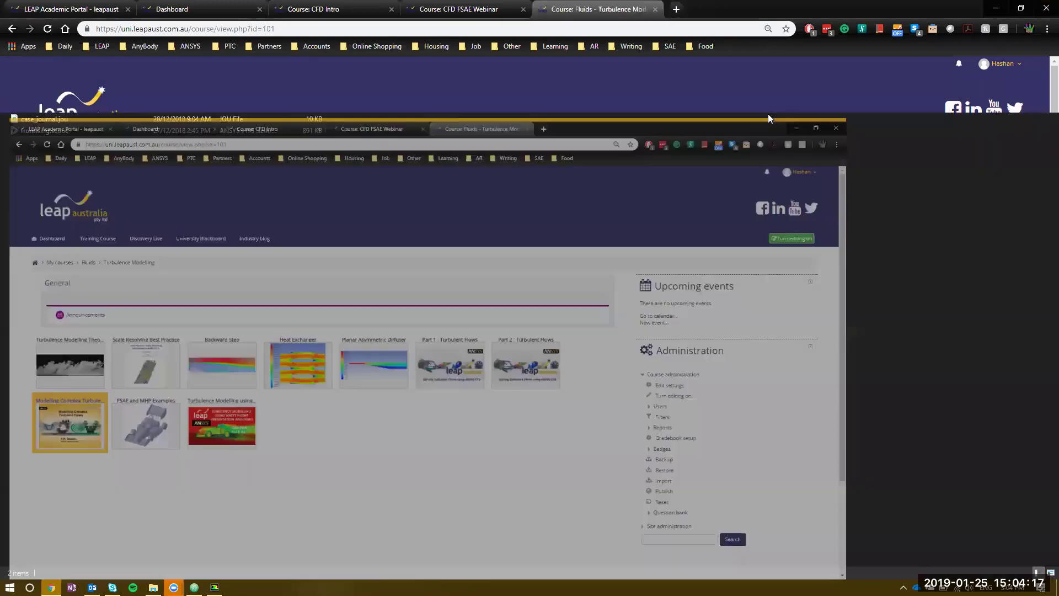
pyautogui.press('super')
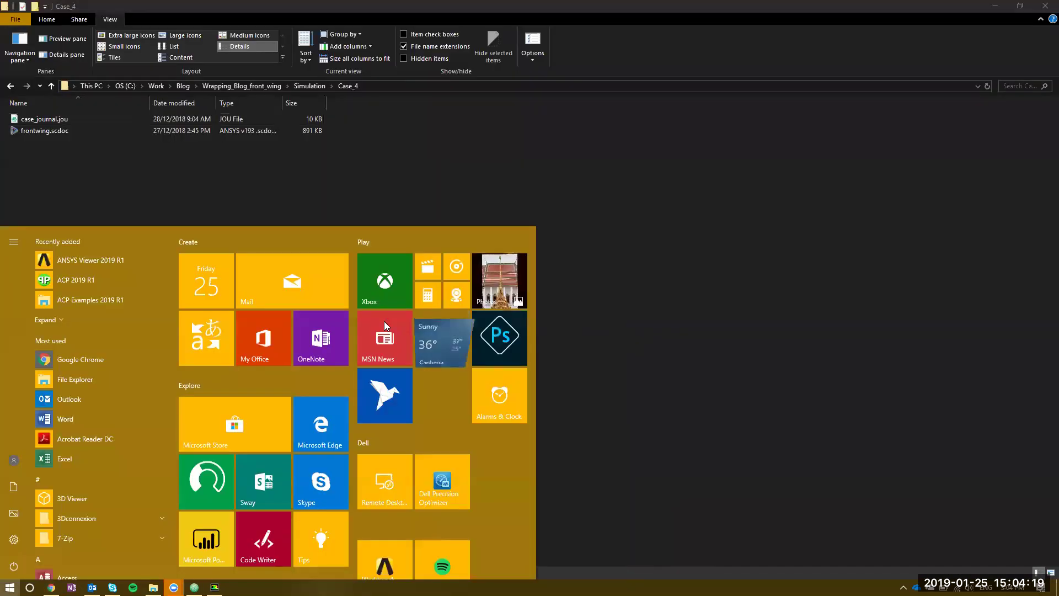
pyautogui.click(343, 193)
pyautogui.doubleClick(287, 130)
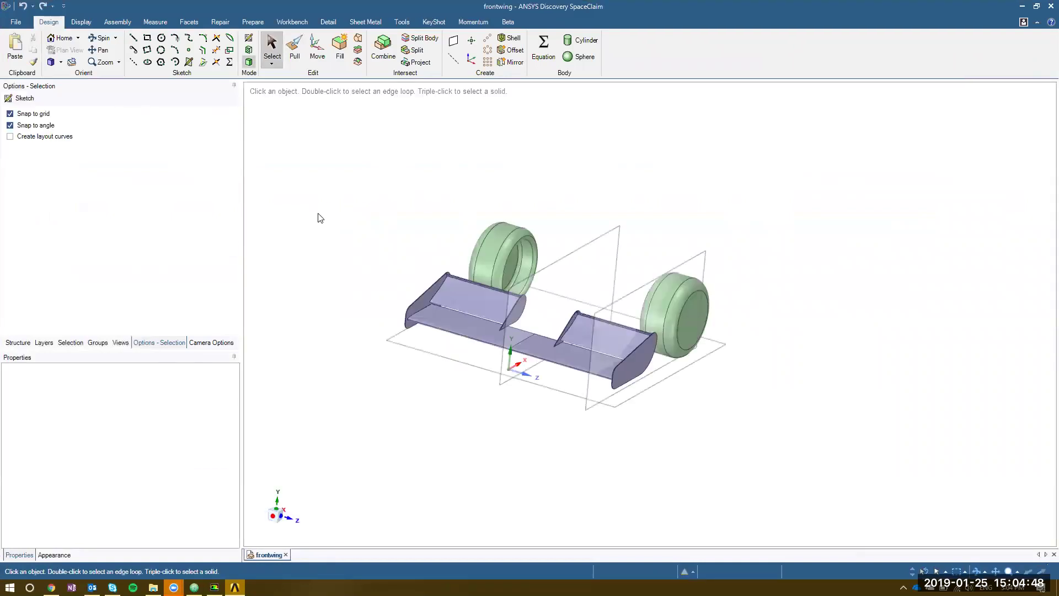
# Show the model structure and expand the frontwing and wheel_left components to inspect their bodies
pyautogui.click(18, 342)
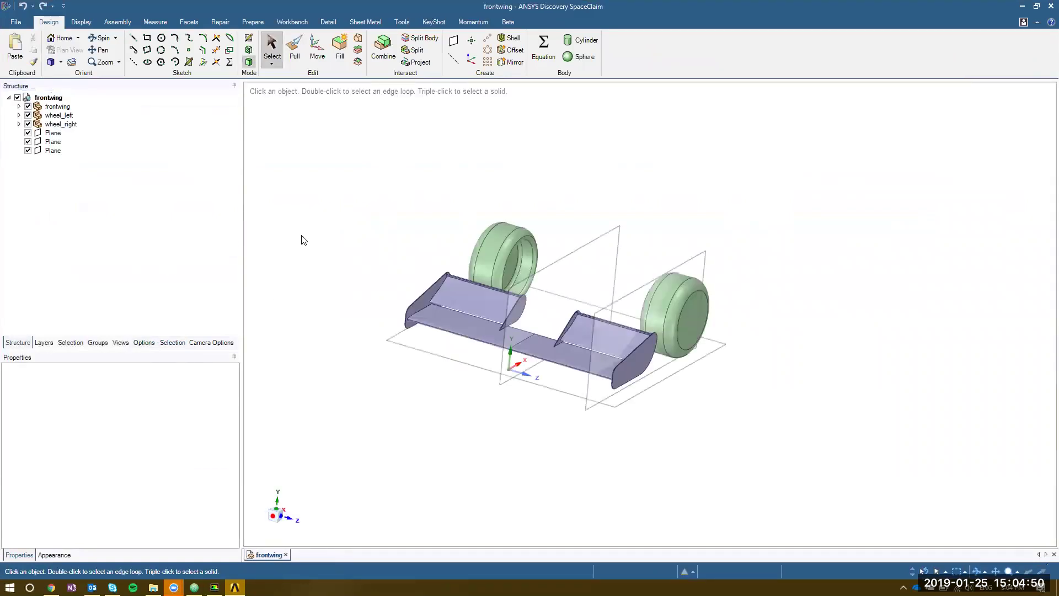
pyautogui.click(58, 108)
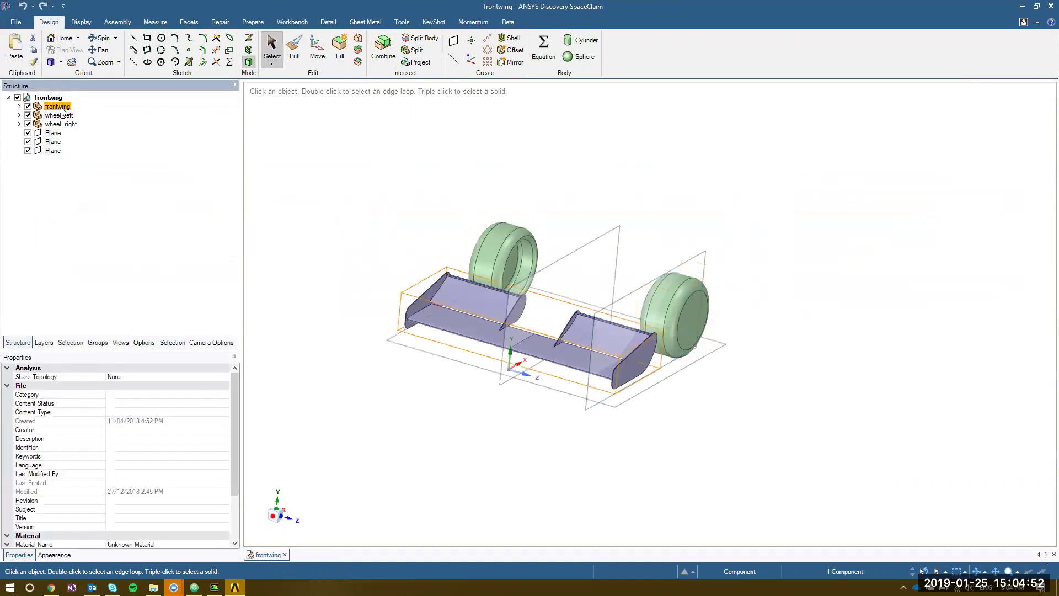
pyautogui.click(19, 107)
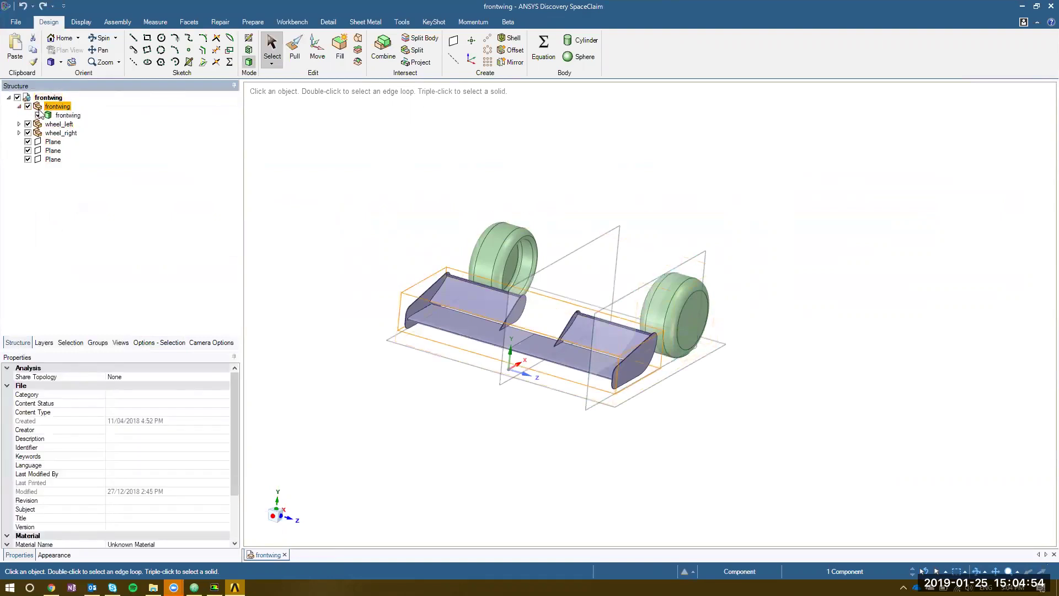
pyautogui.click(260, 190)
pyautogui.click(293, 518)
pyautogui.press('h')
pyautogui.click(58, 106)
pyautogui.click(60, 126)
pyautogui.click(19, 124)
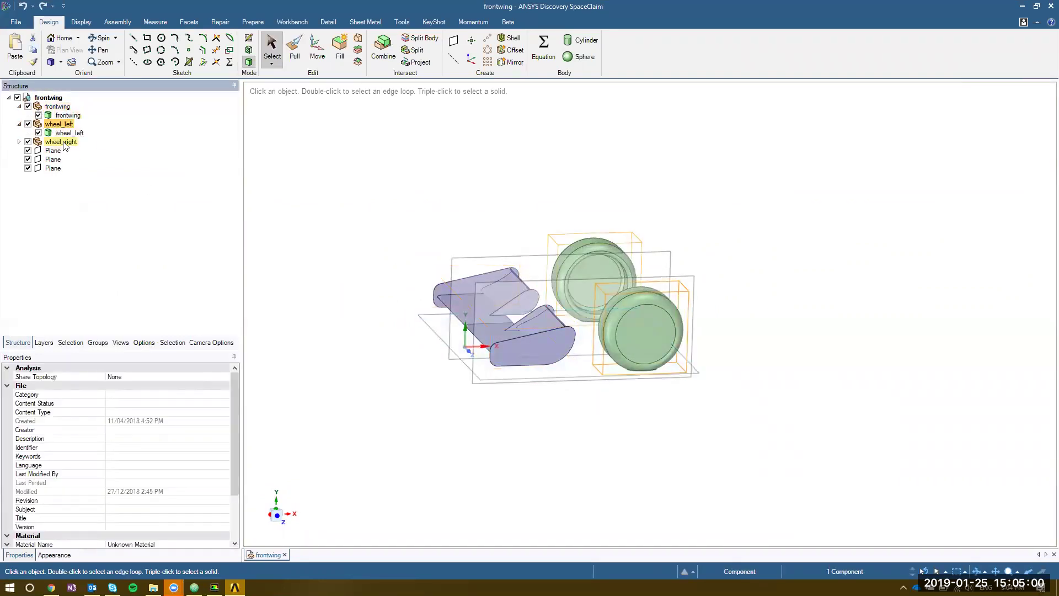
# Examine the front wing's upper flap, its trailing-edge strip and the endplate up close
pyautogui.click(407, 386)
pyautogui.scroll(3, 593, 299)
pyautogui.scroll(6, 568, 376)
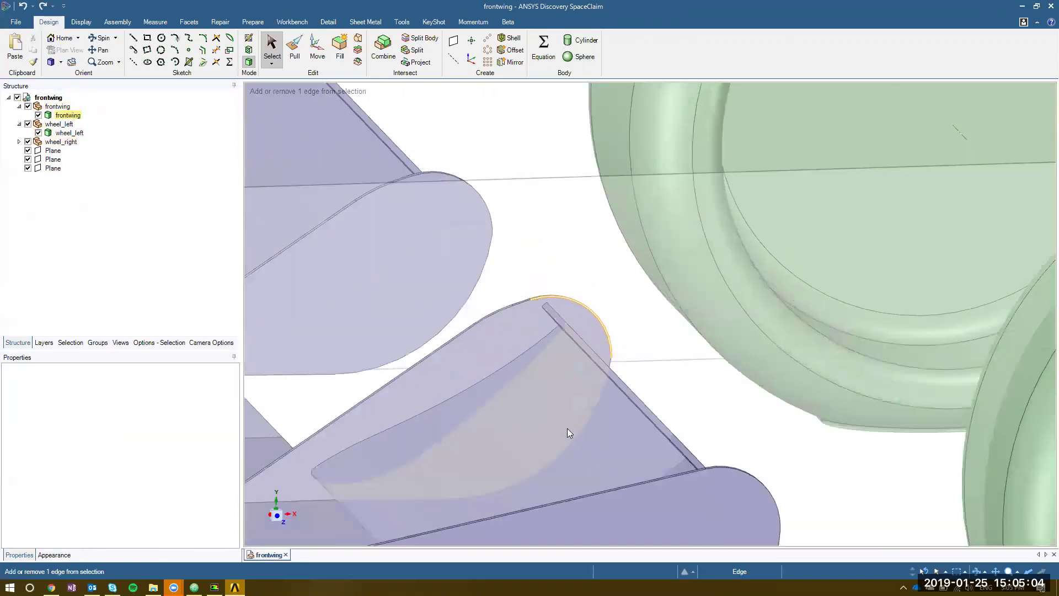
pyautogui.scroll(5, 608, 312)
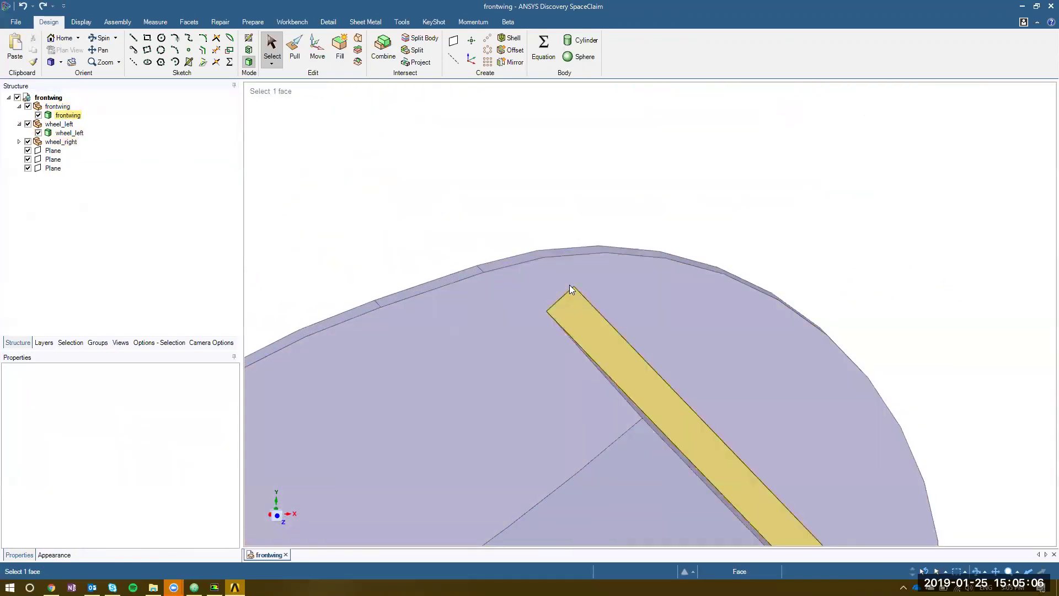
pyautogui.scroll(-5, 569, 291)
pyautogui.scroll(3, 560, 253)
pyautogui.scroll(-3, 603, 298)
pyautogui.moveTo(401, 204); pyautogui.dragTo(437, 221, button='middle')
pyautogui.moveTo(513, 228); pyautogui.dragTo(492, 284, button='middle')
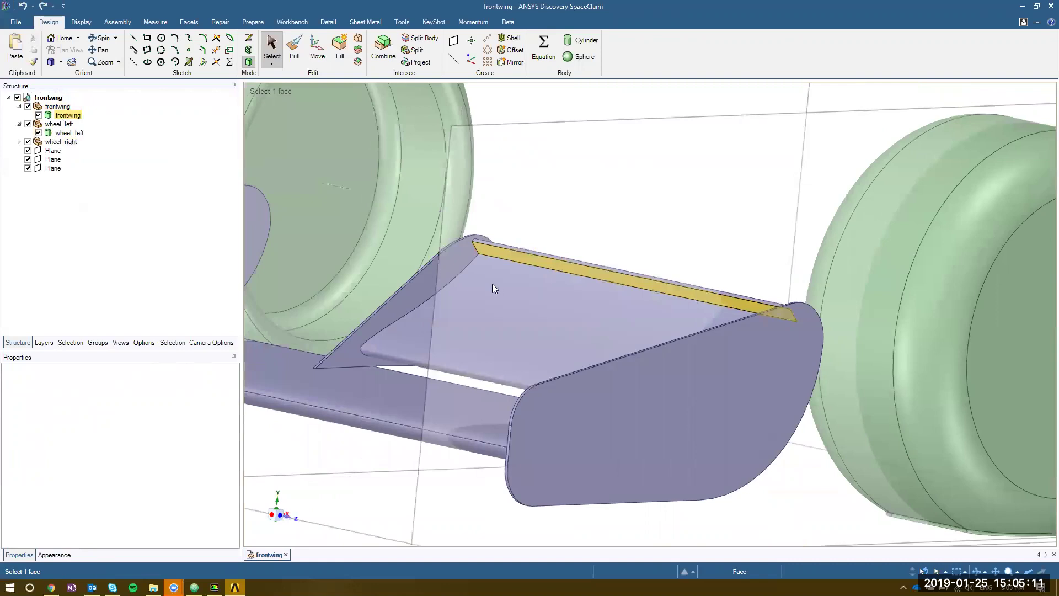
# Section the model midway between two facing endplate faces and inspect the gap between the wing elements
pyautogui.click(458, 277)
pyautogui.moveTo(664, 362); pyautogui.dragTo(800, 378, button='middle')
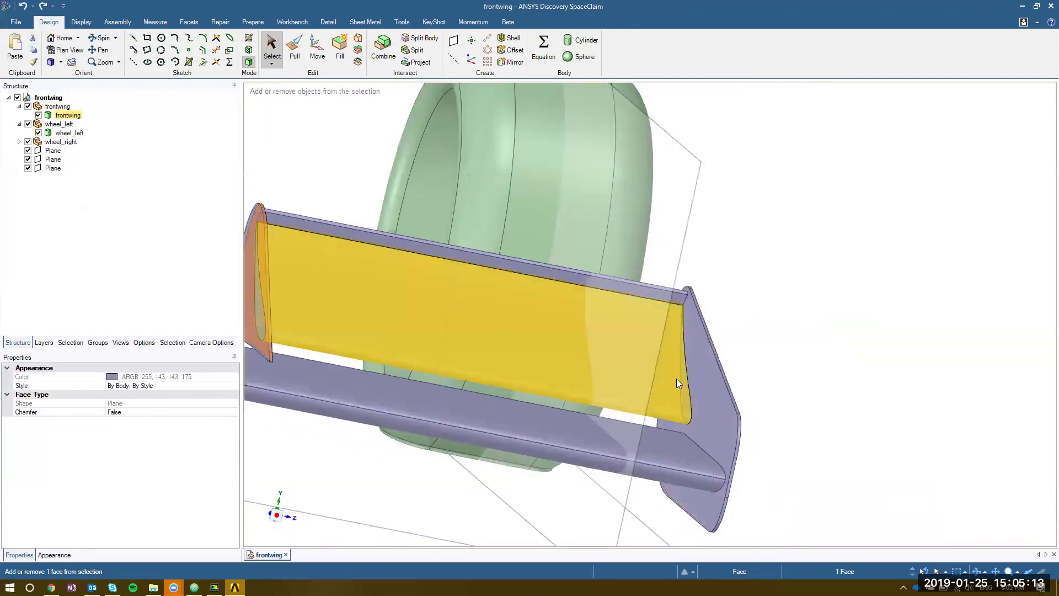
pyautogui.keyDown('ctrl'); pyautogui.click(710, 379); pyautogui.keyUp('ctrl')
pyautogui.press('x')
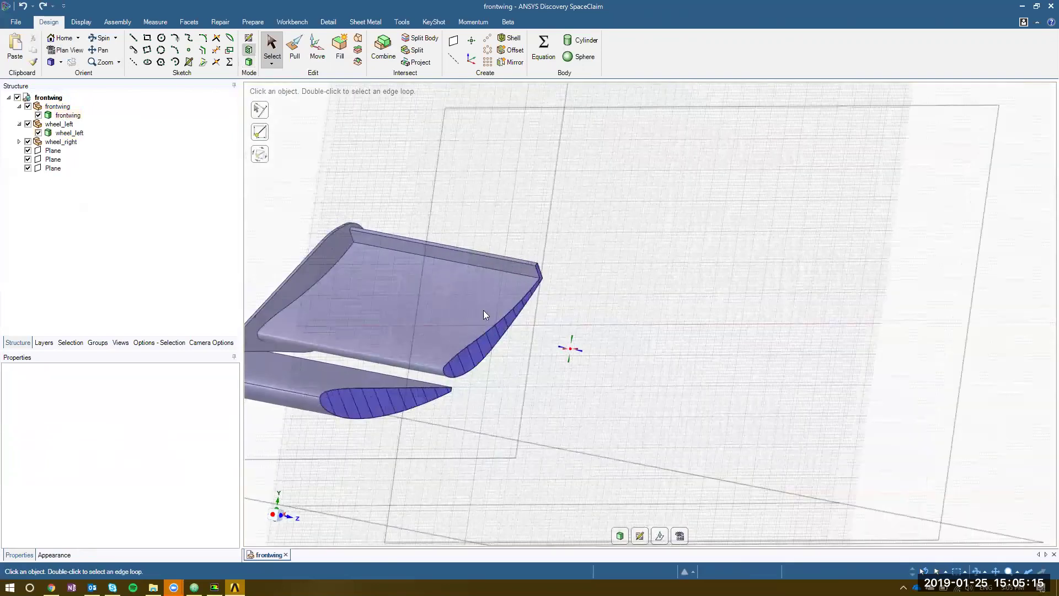
pyautogui.click(473, 489)
pyautogui.moveTo(645, 294); pyautogui.dragTo(631, 331, button='middle')
pyautogui.scroll(2, 600, 253)
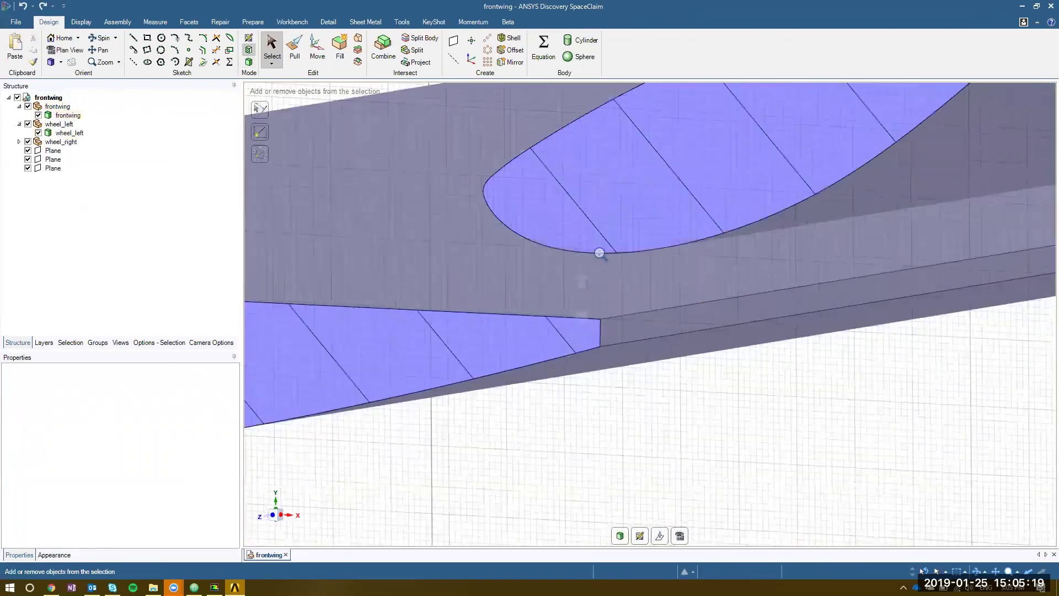
pyautogui.scroll(-5, 600, 254)
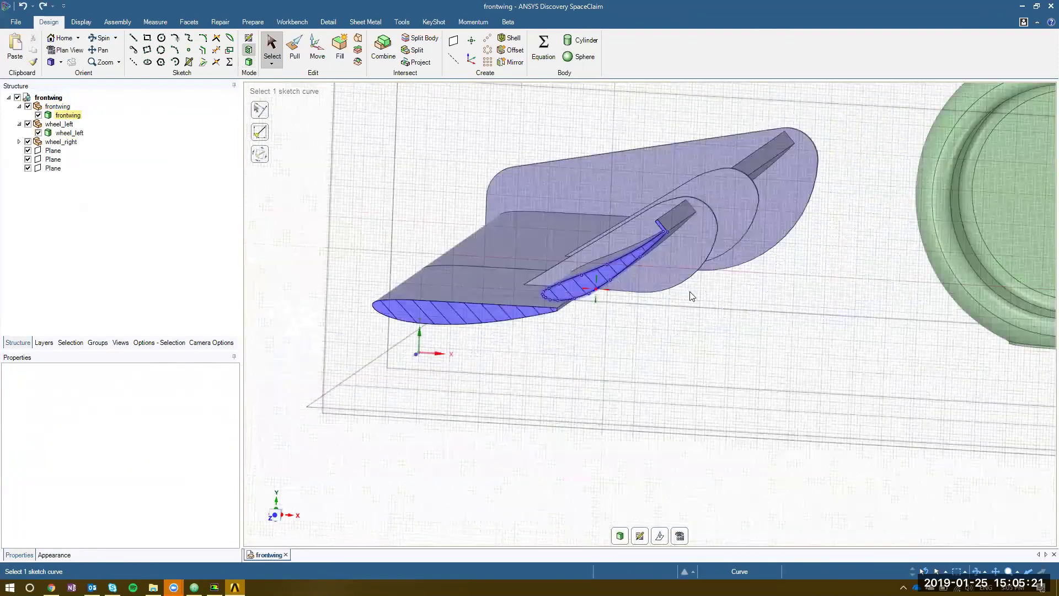
pyautogui.moveTo(692, 297); pyautogui.dragTo(707, 319, button='middle')
pyautogui.moveTo(608, 323); pyautogui.dragTo(537, 364, button='middle')
# Move the section plane sideways into the wheel, inspect its ground contact patch, and return to the solid view
pyautogui.click(660, 535)
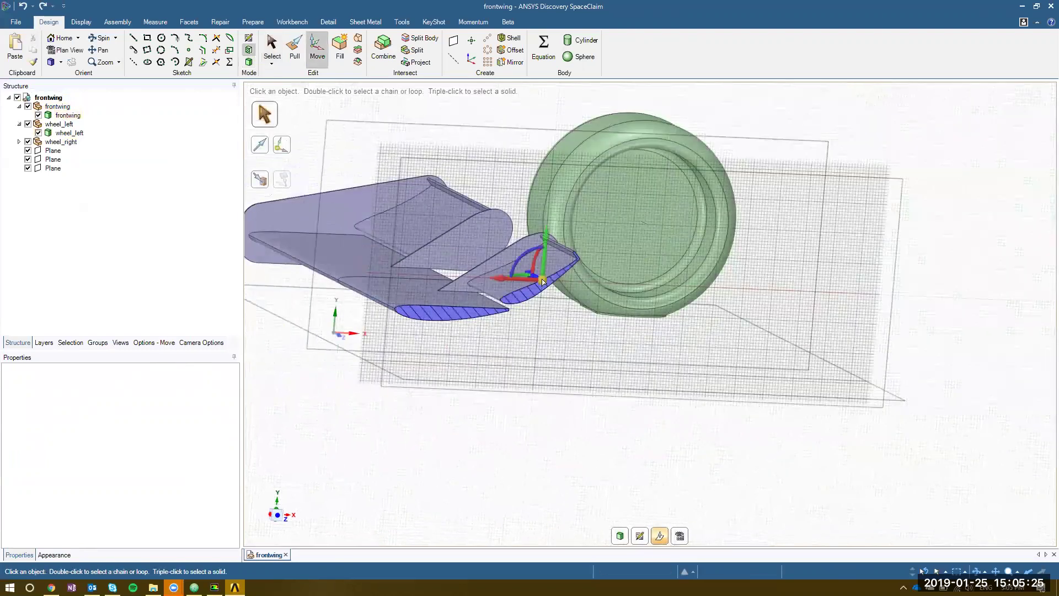
pyautogui.moveTo(542, 282); pyautogui.dragTo(578, 307)
pyautogui.moveTo(578, 304); pyautogui.dragTo(745, 407, button='middle')
pyautogui.scroll(3, 745, 406)
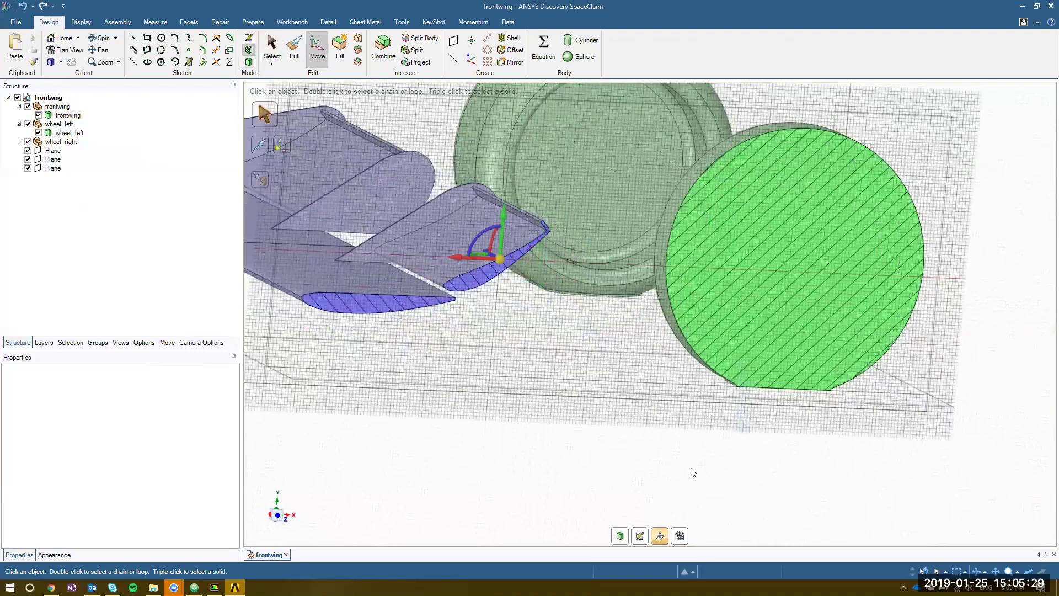
pyautogui.scroll(5, 693, 473)
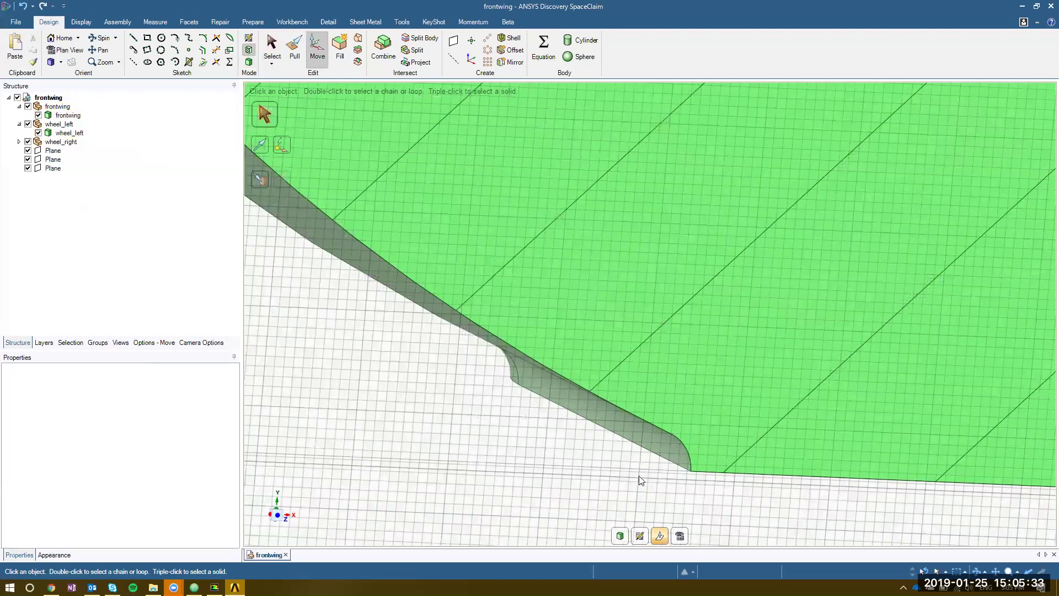
pyautogui.scroll(-2, 639, 475)
pyautogui.scroll(-8, 612, 319)
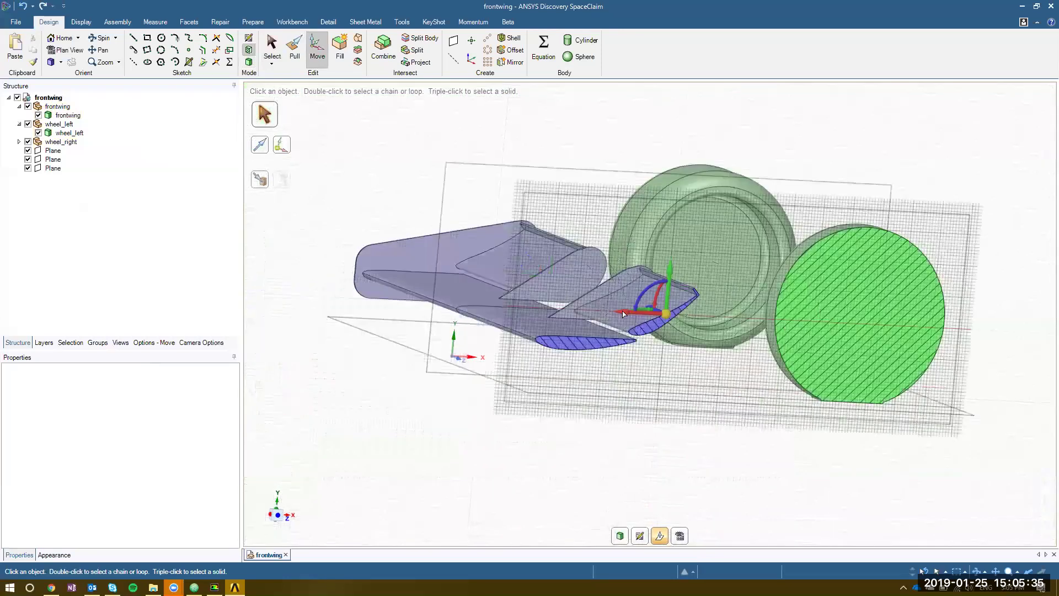
pyautogui.moveTo(624, 314)
pyautogui.mouseDown(button='middle')
pyautogui.moveTo(525, 349)
pyautogui.moveTo(739, 359)
pyautogui.mouseUp(button='middle')
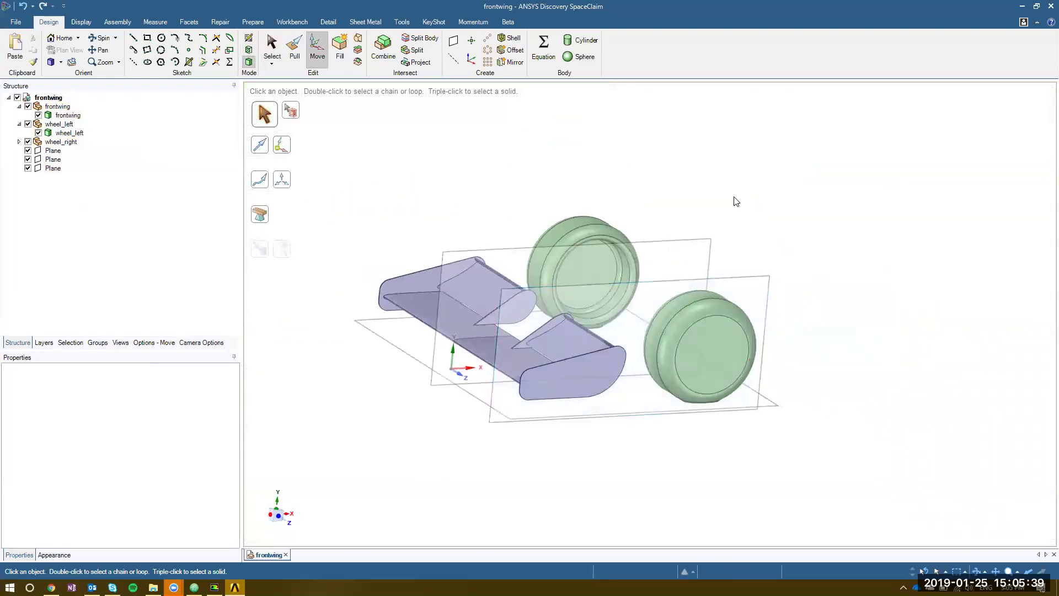
# Switch to case_journal.jou in Atom and highlight the user-defined parameter section, lines 1 to 36
pyautogui.hotkey('alt', 'Tab')
pyautogui.click(248, 353)
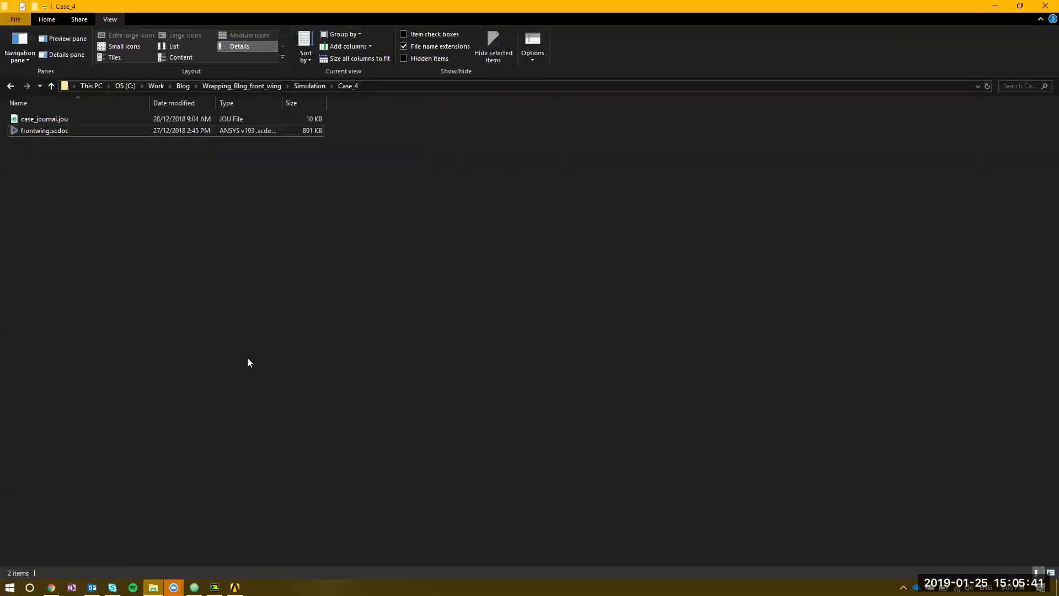
pyautogui.click(194, 587)
pyautogui.scroll(10, 552, 276)
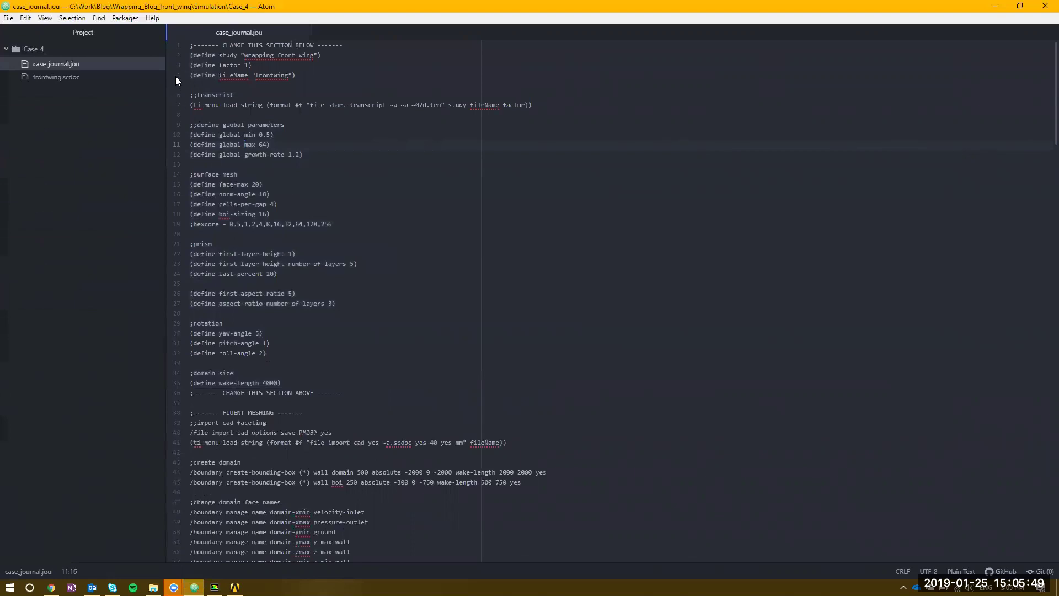
pyautogui.moveTo(176, 48); pyautogui.dragTo(177, 392)
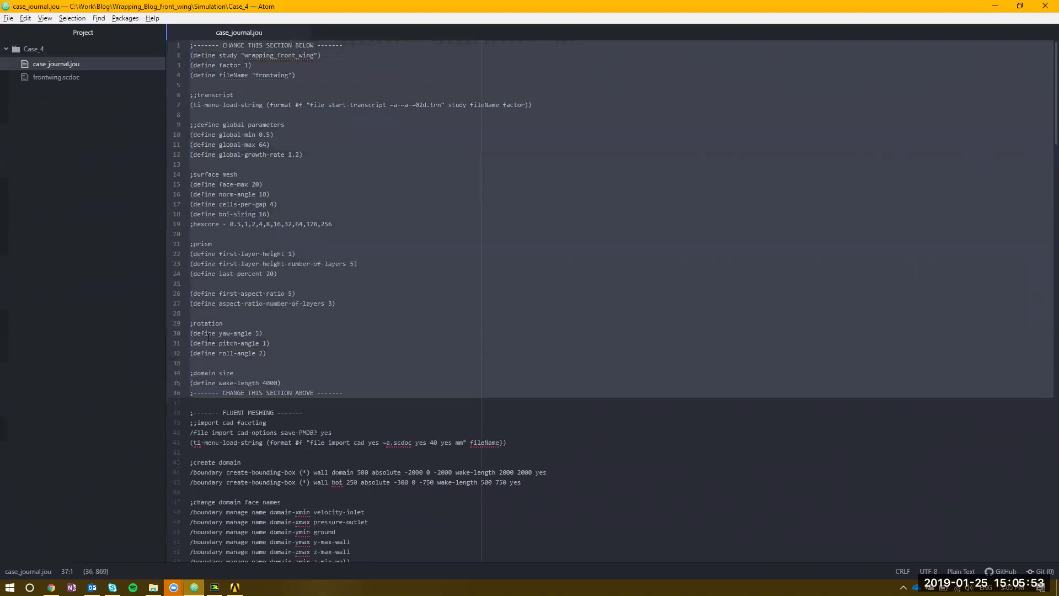
# Review the journal's Fluent meshing commands, highlighting the domain creation block and the face naming and rotation blocks
pyautogui.scroll(-4, 209, 309)
pyautogui.click(207, 182)
pyautogui.scroll(-2, 207, 181)
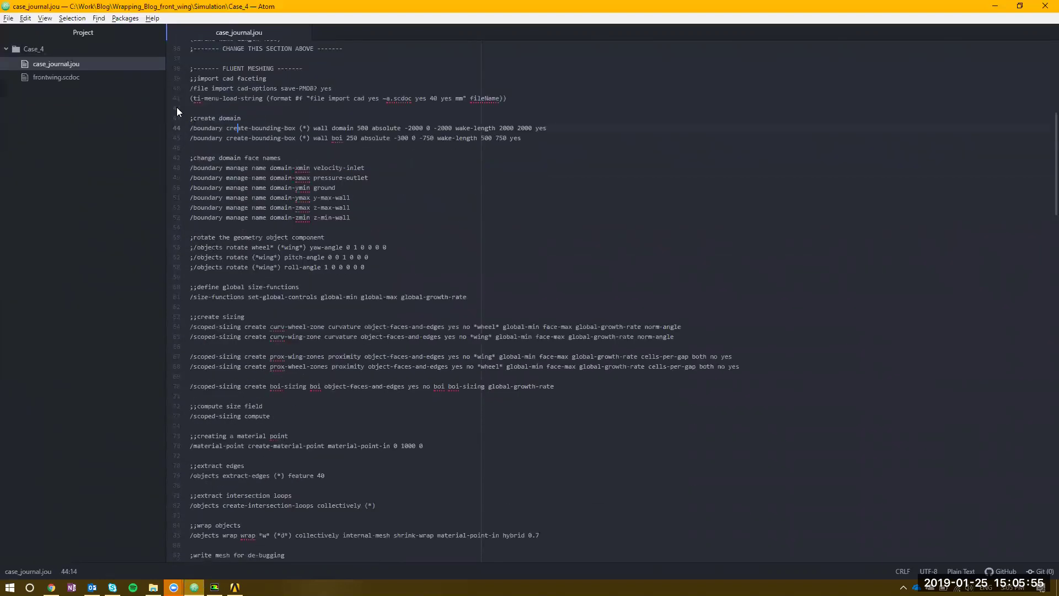
pyautogui.moveTo(177, 109); pyautogui.dragTo(177, 147)
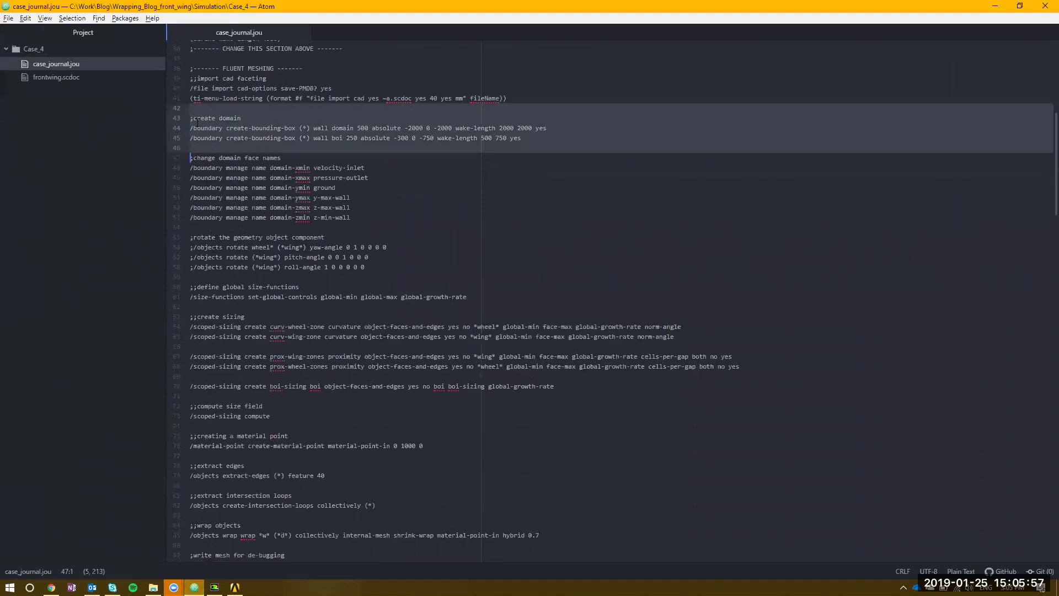
pyautogui.moveTo(187, 159); pyautogui.dragTo(179, 281)
pyautogui.scroll(-2, 186, 212)
pyautogui.scroll(-6, 180, 282)
pyautogui.scroll(-15, 228, 167)
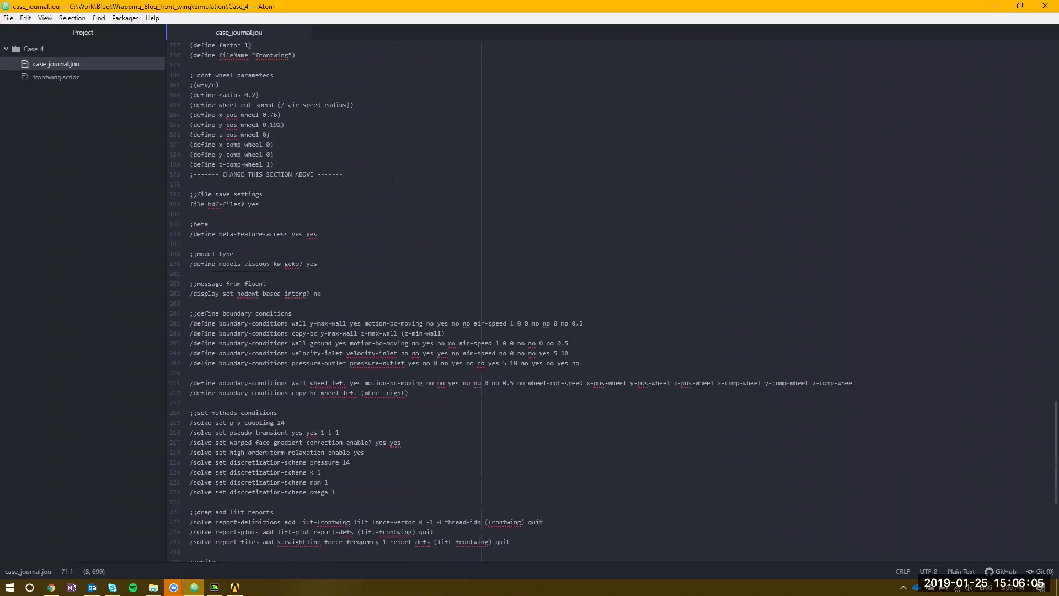
# Review the journal's solver variables, front wheel parameters, boundary conditions and solution commands, and minimize Atom
pyautogui.scroll(3, 324, 156)
pyautogui.moveTo(185, 128); pyautogui.dragTo(185, 248)
pyautogui.click(280, 452)
pyautogui.scroll(-4, 437, 267)
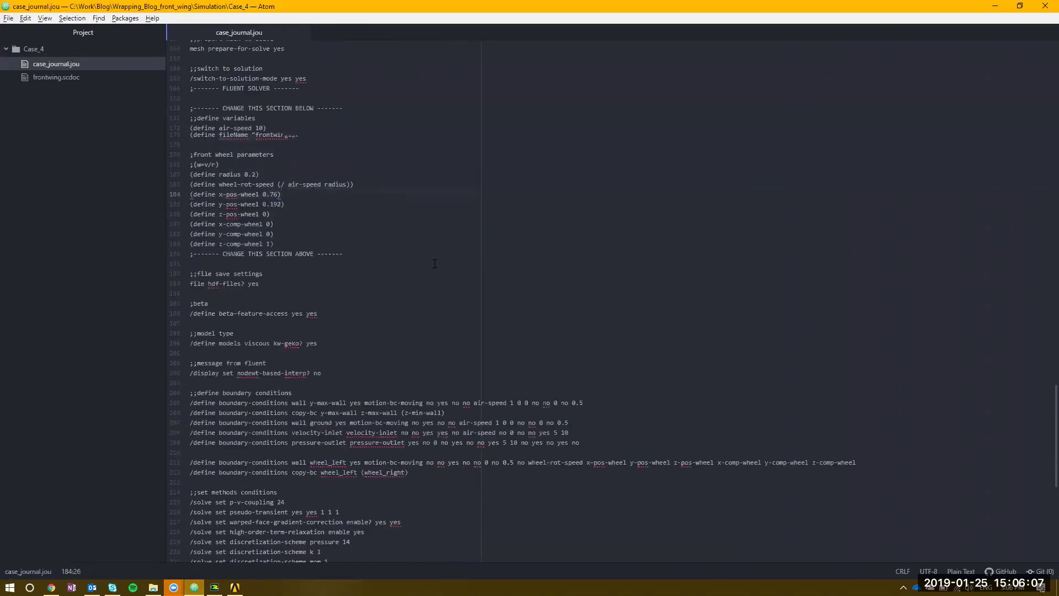
pyautogui.scroll(-3, 438, 267)
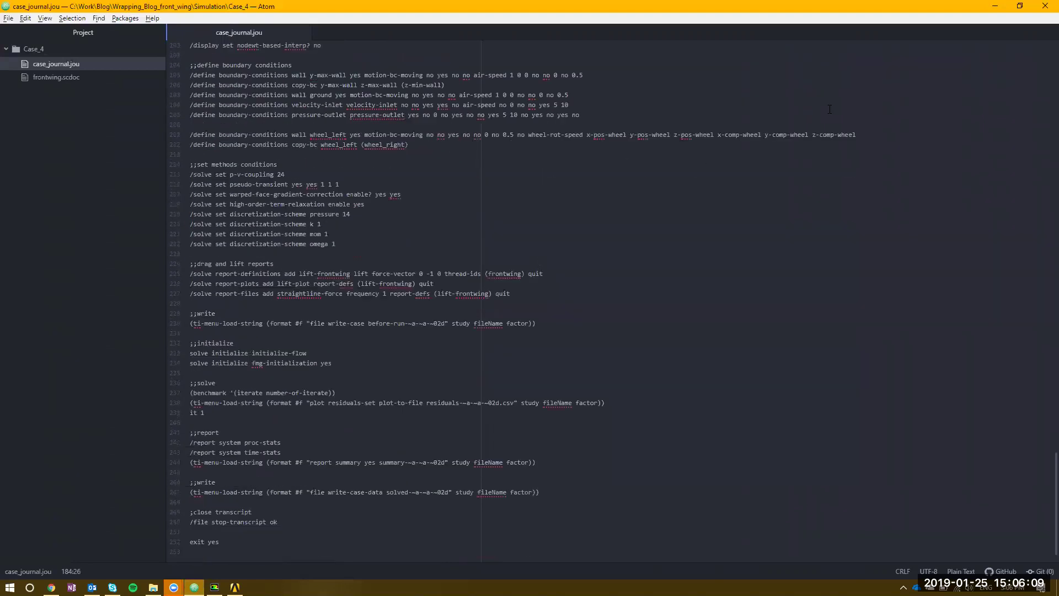
pyautogui.click(995, 7)
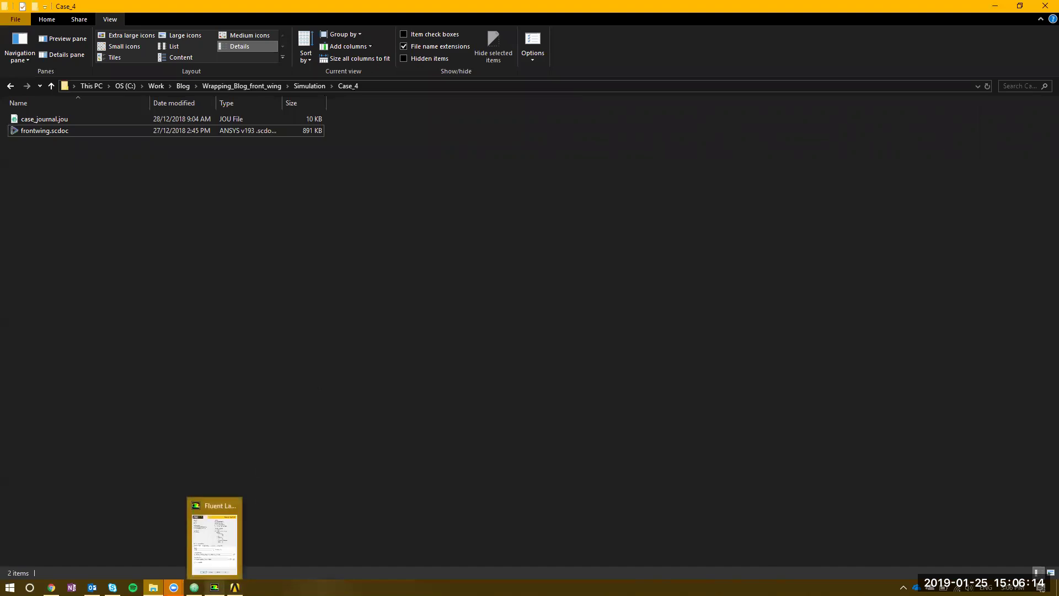
# Bring up the Fluent Launcher, use 4 meshing processes, and go to the working directory setting
pyautogui.click(214, 587)
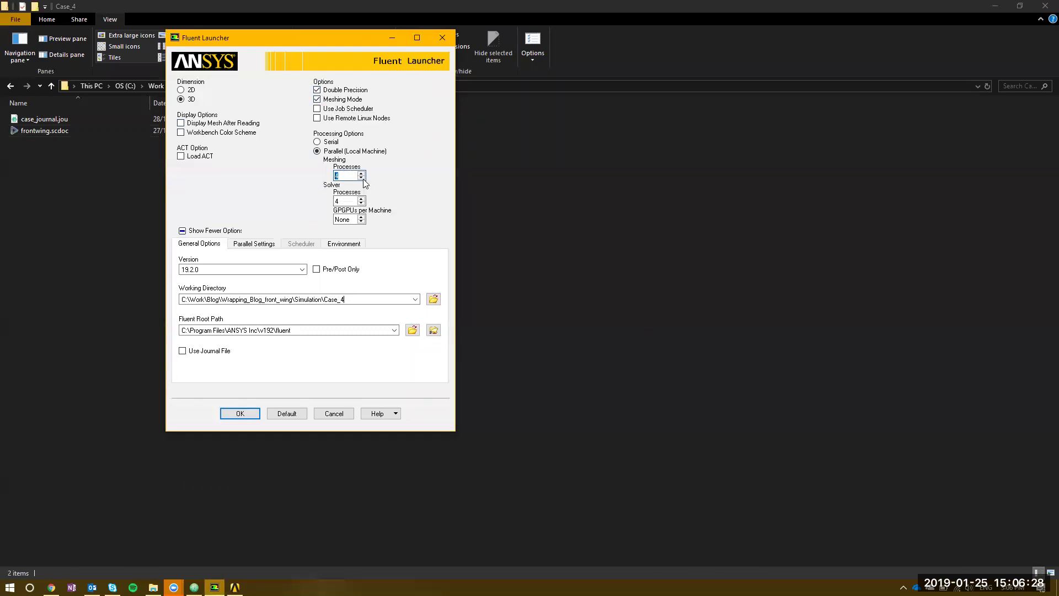
pyautogui.click(348, 175)
pyautogui.press('Tab')
pyautogui.press('Tab')
pyautogui.press('Tab')
pyautogui.press('Tab')
pyautogui.press('Tab')
pyautogui.press('Tab')
pyautogui.press('Tab')
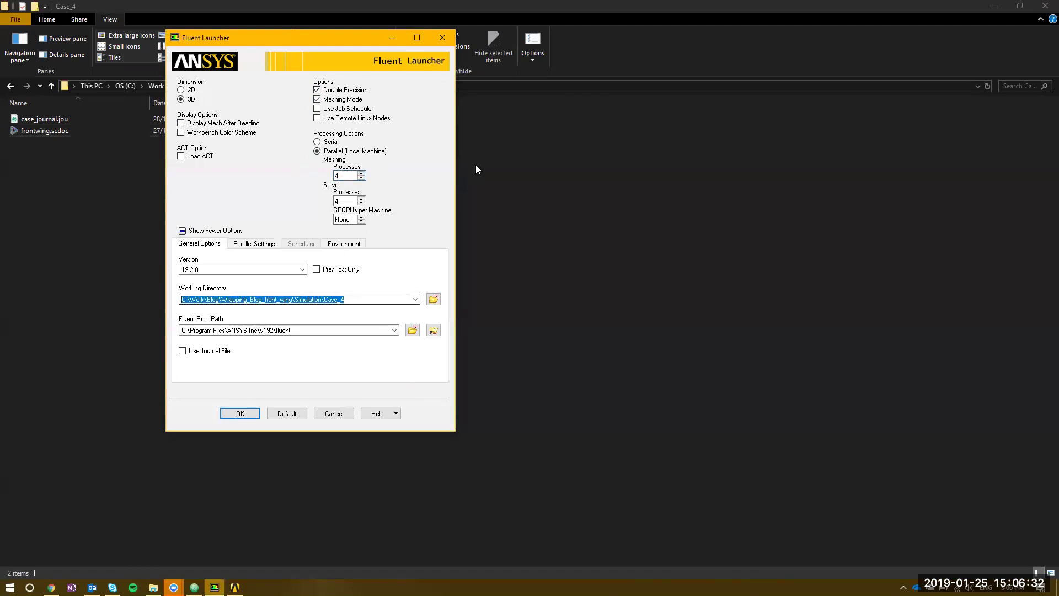
# Copy the Case_4 folder path into the launcher as the working directory and start Fluent
pyautogui.click(510, 87)
pyautogui.hotkey('ctrl', 'c')
pyautogui.hotkey('alt', 'Tab')
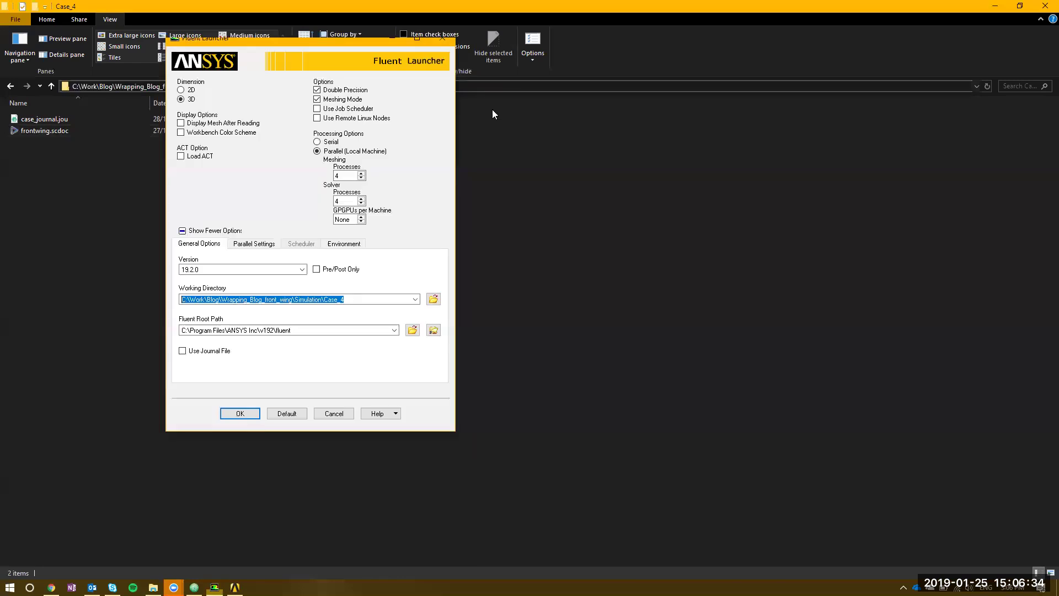
pyautogui.hotkey('ctrl', 'v')
pyautogui.hotkey('ctrl', 'a')
pyautogui.press('End')
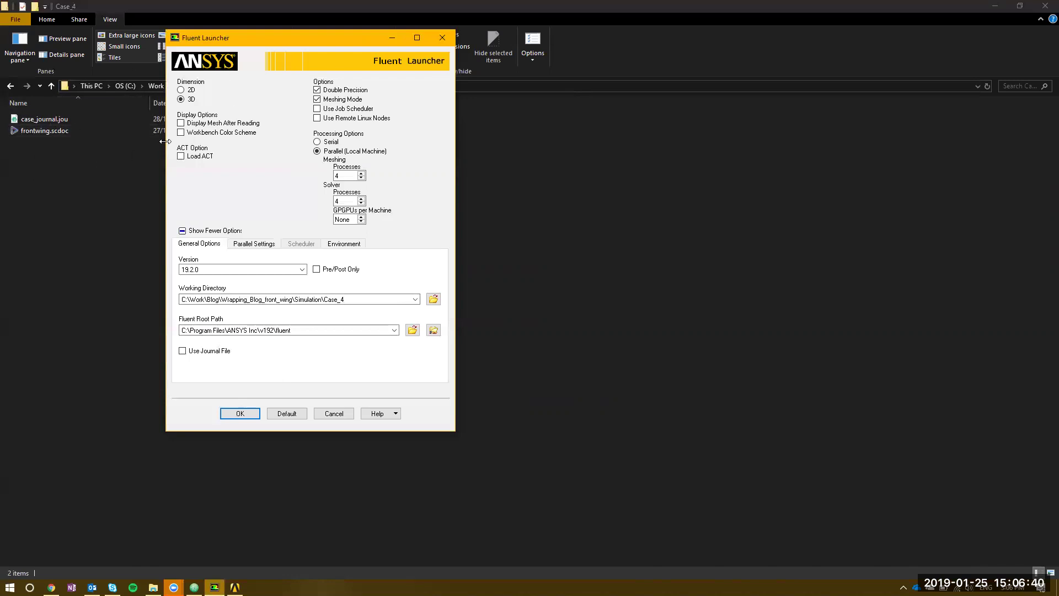
pyautogui.click(250, 415)
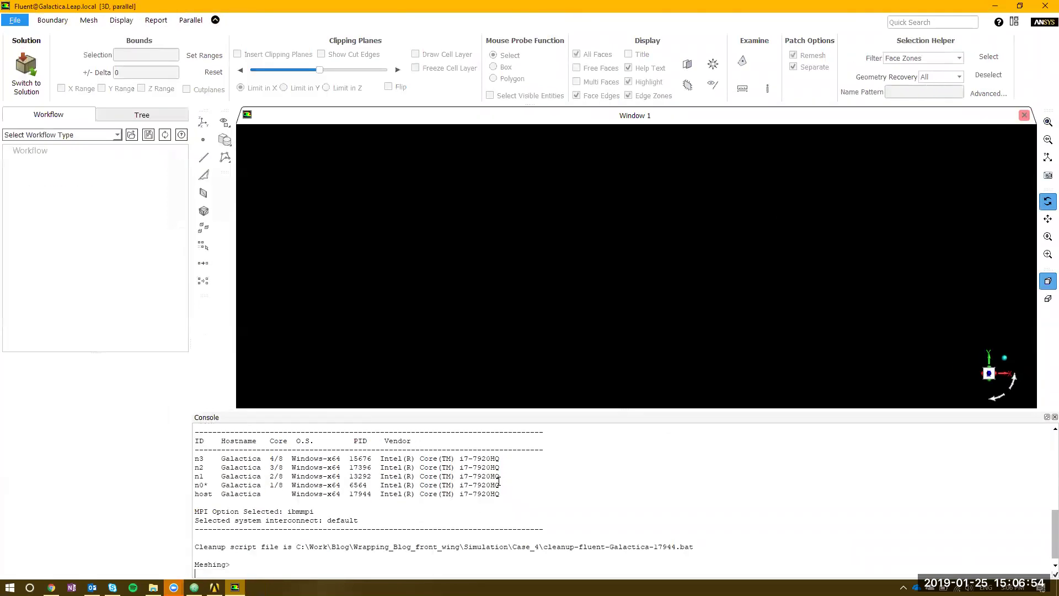
# Import the CAD geometry file frontwing.scdoc from the Case_4 folder with mm length units and CAD faceting
pyautogui.click(166, 117)
pyautogui.click(16, 20)
pyautogui.moveTo(22, 65)
pyautogui.click(83, 65)
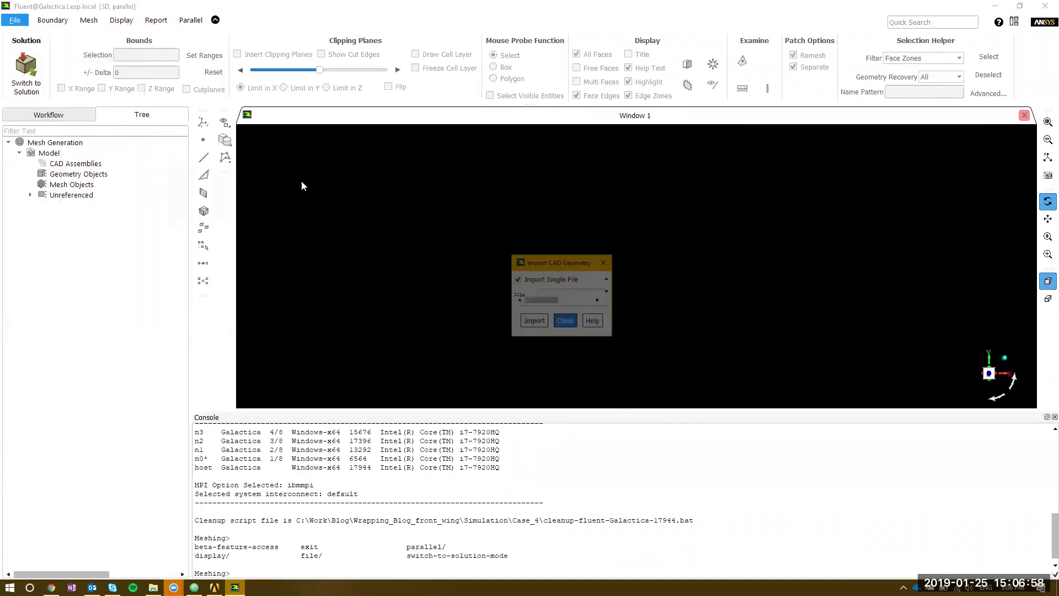
pyautogui.click(692, 296)
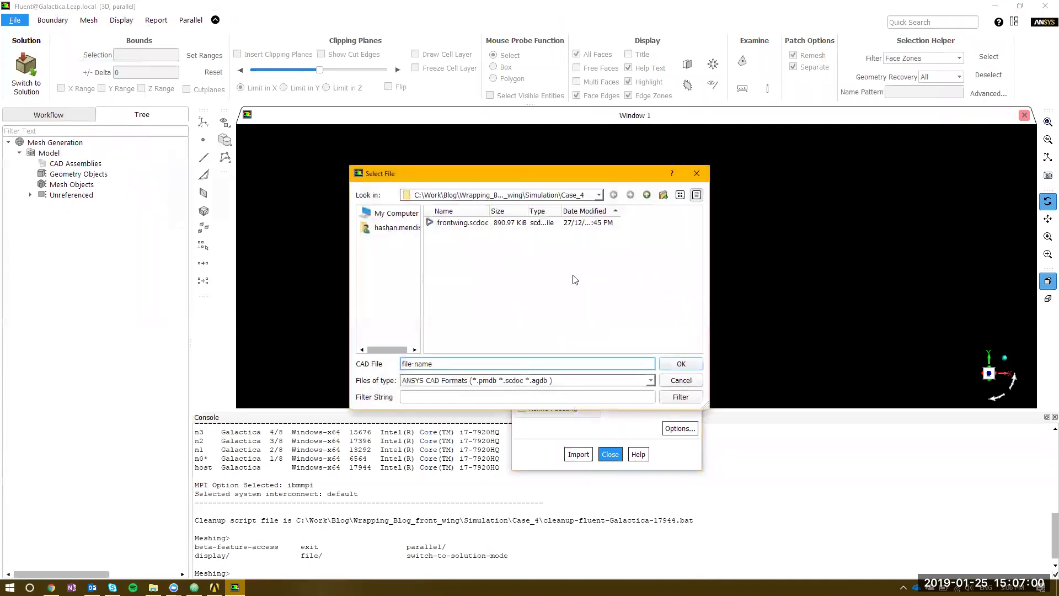
pyautogui.moveTo(600, 173); pyautogui.dragTo(373, 122)
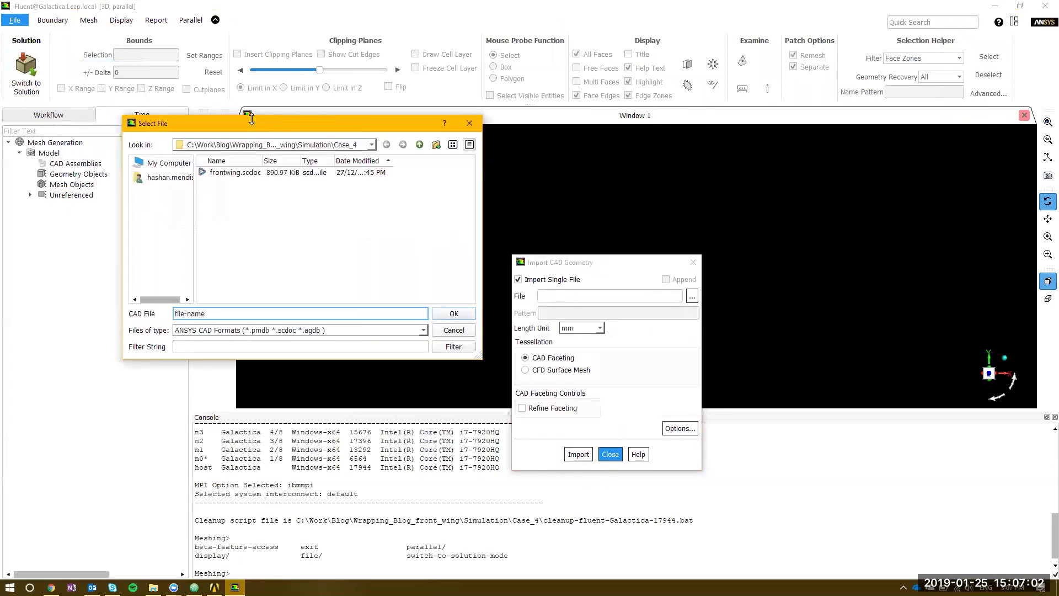
pyautogui.click(304, 173)
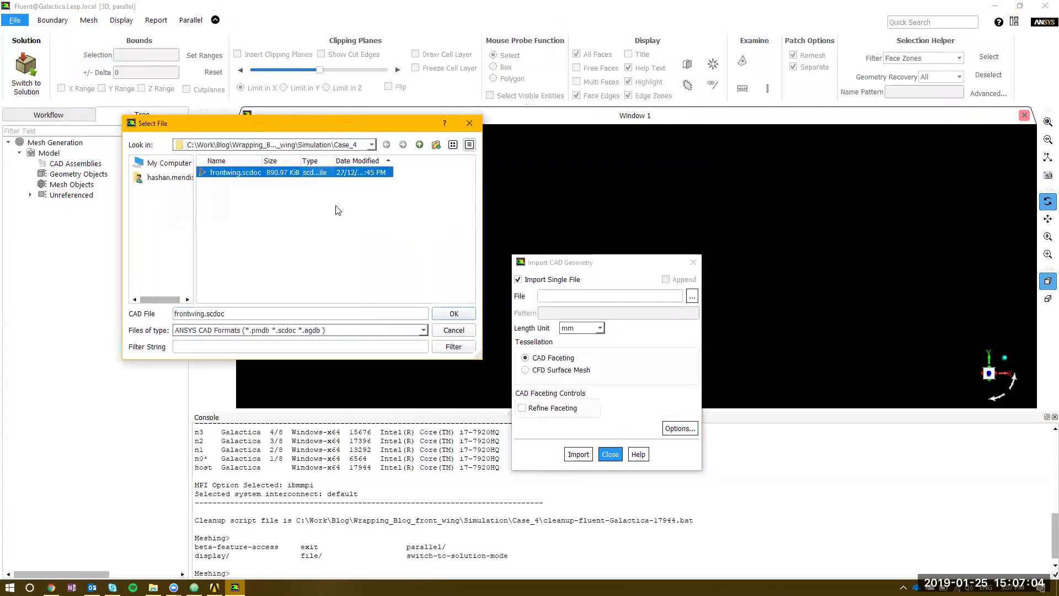
pyautogui.click(461, 315)
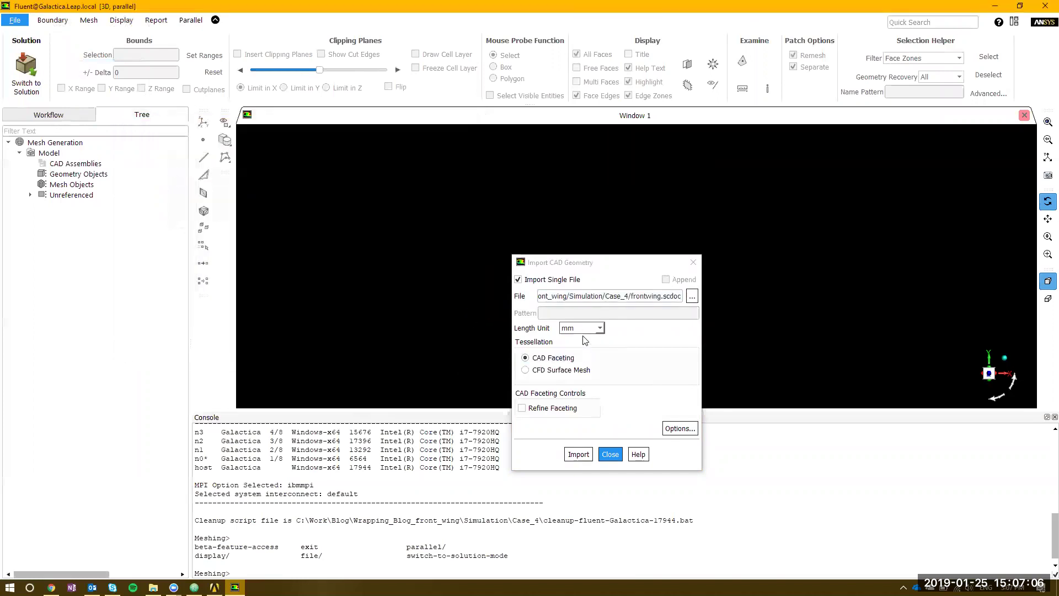
pyautogui.click(579, 455)
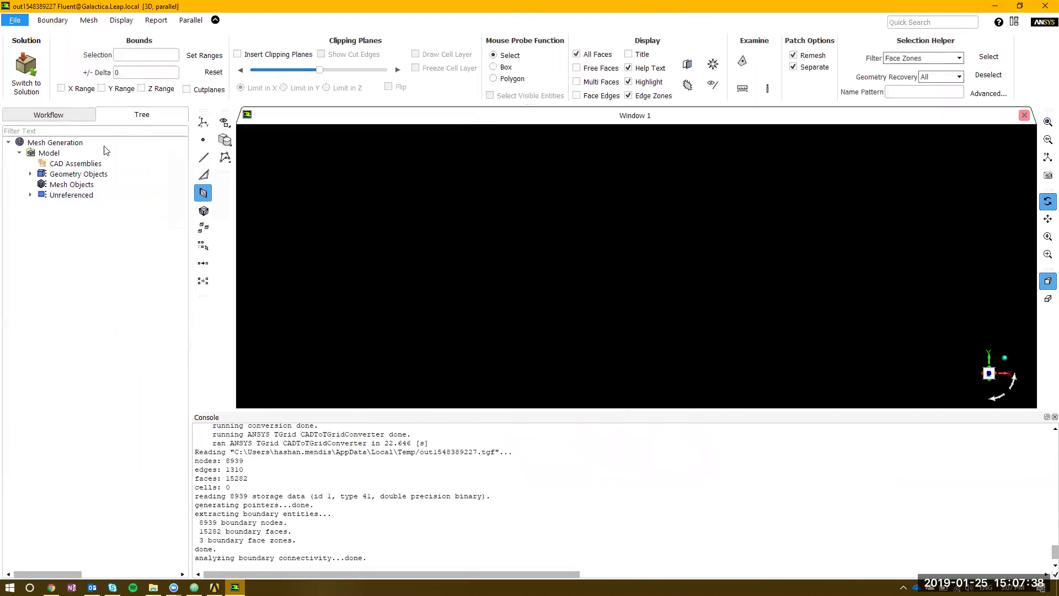
# Display all geometry objects and examine the faceting of the wing and wheels with face edges temporarily shown
pyautogui.click(30, 174)
pyautogui.click(79, 175)
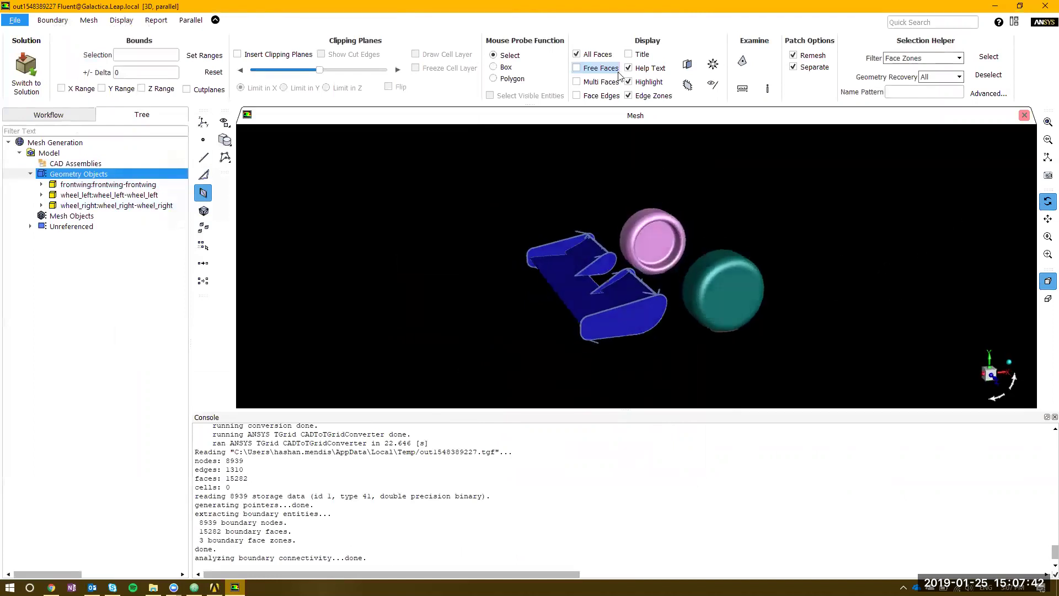
pyautogui.click(577, 96)
pyautogui.scroll(2, 608, 298)
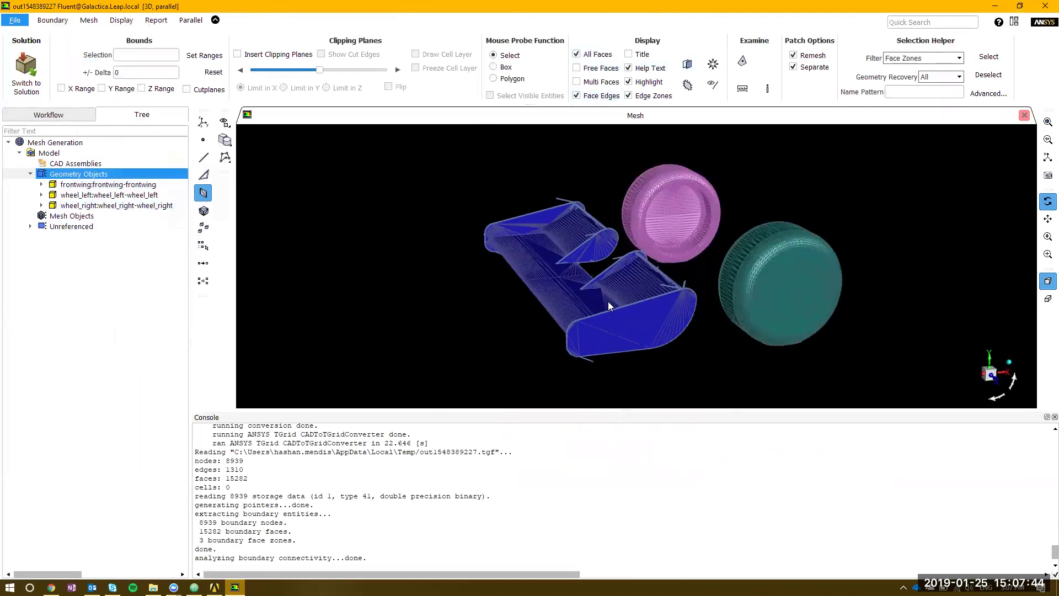
pyautogui.scroll(3, 608, 301)
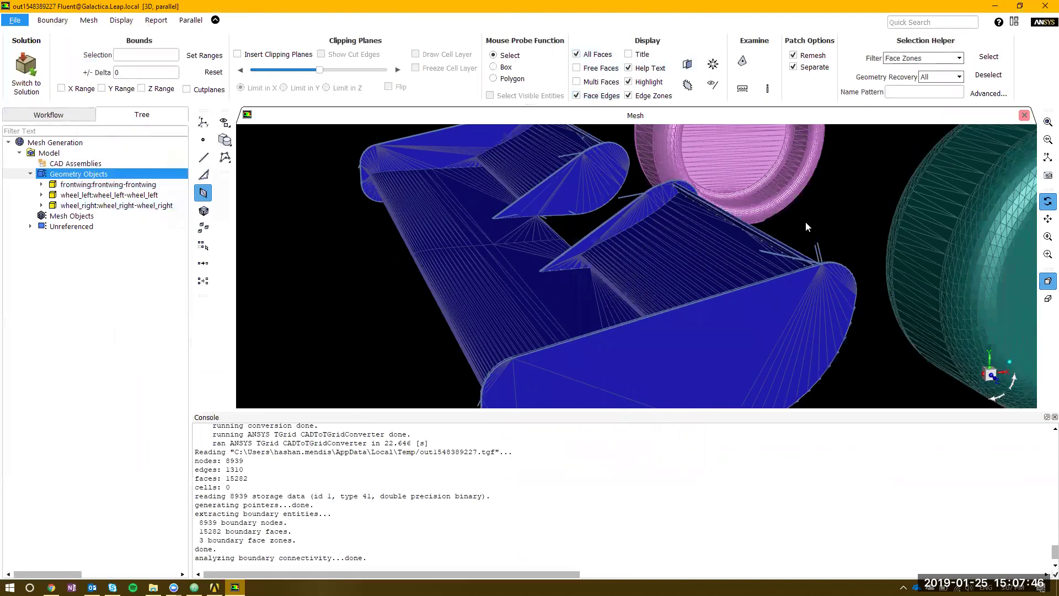
pyautogui.scroll(-5, 803, 226)
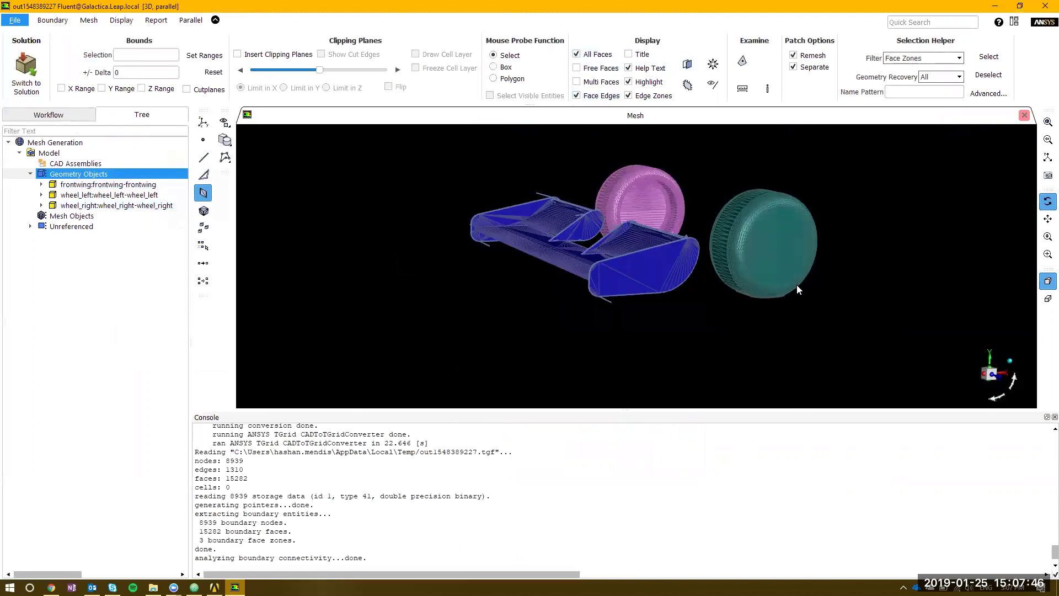
pyautogui.click(603, 97)
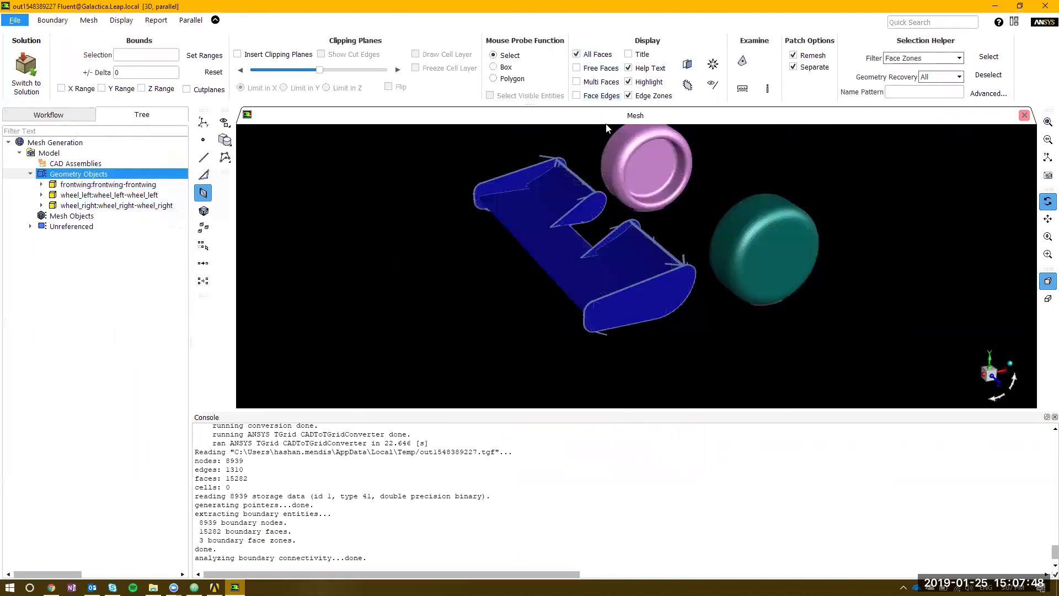
# Start a construction bounding box for the model, including all three face zones and using the Relative method
pyautogui.rightClick(123, 154)
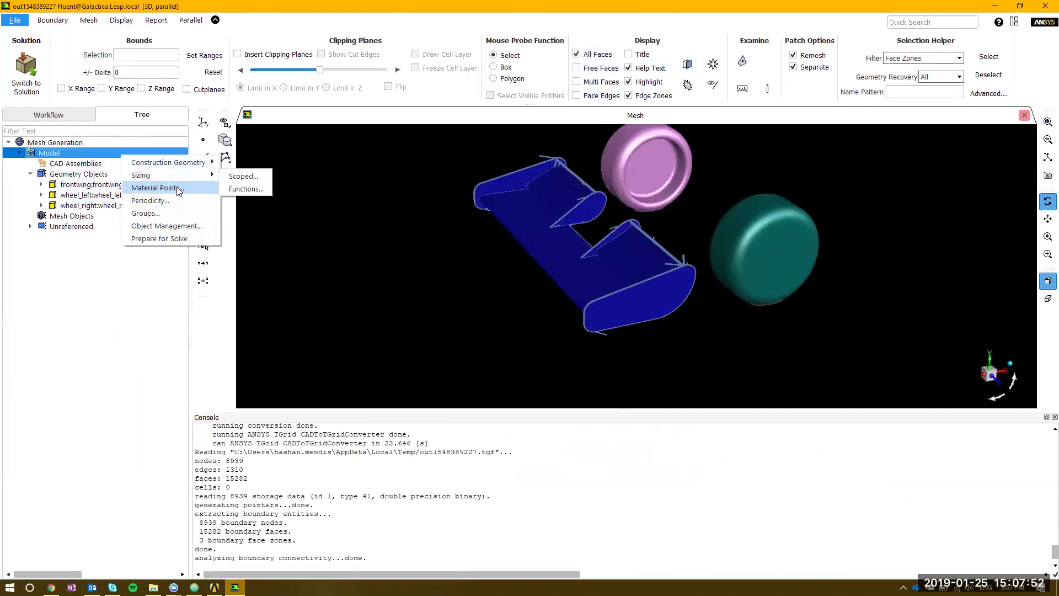
pyautogui.moveTo(188, 169)
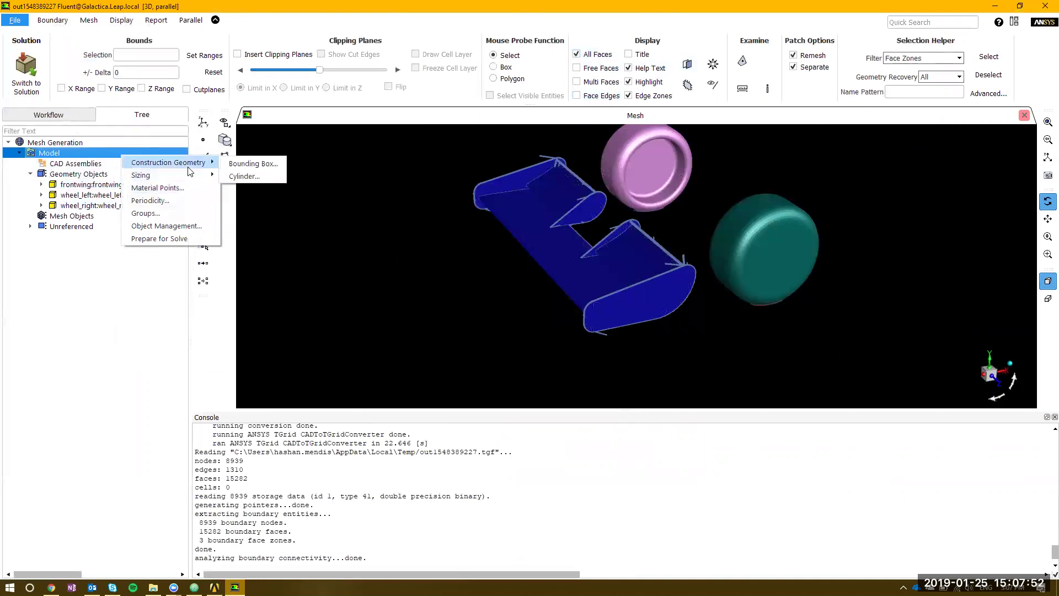
pyautogui.click(243, 165)
pyautogui.moveTo(554, 255); pyautogui.dragTo(203, 143)
pyautogui.scroll(-5, 694, 218)
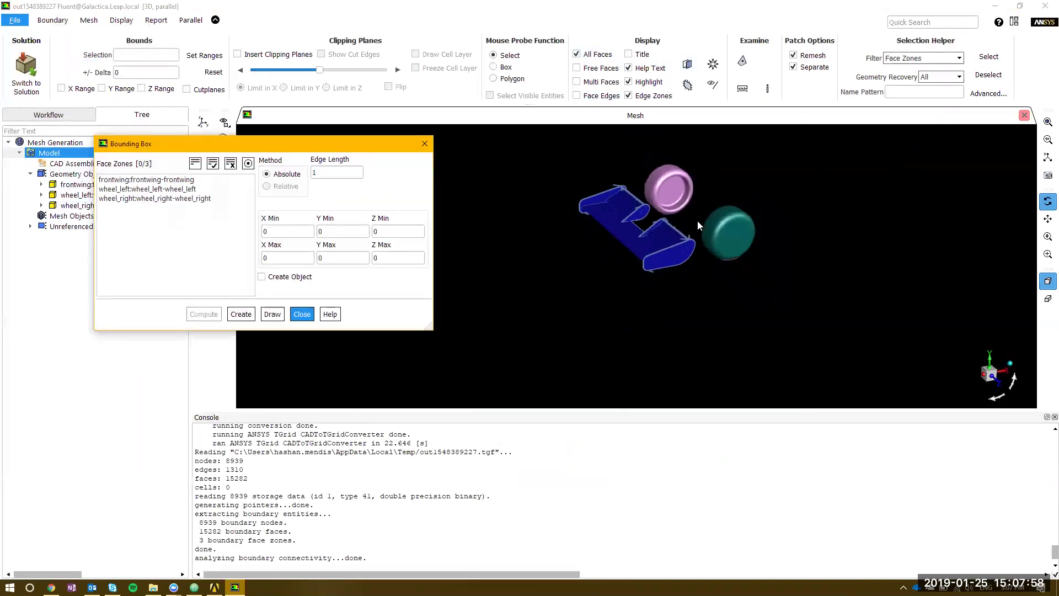
pyautogui.scroll(2, 707, 193)
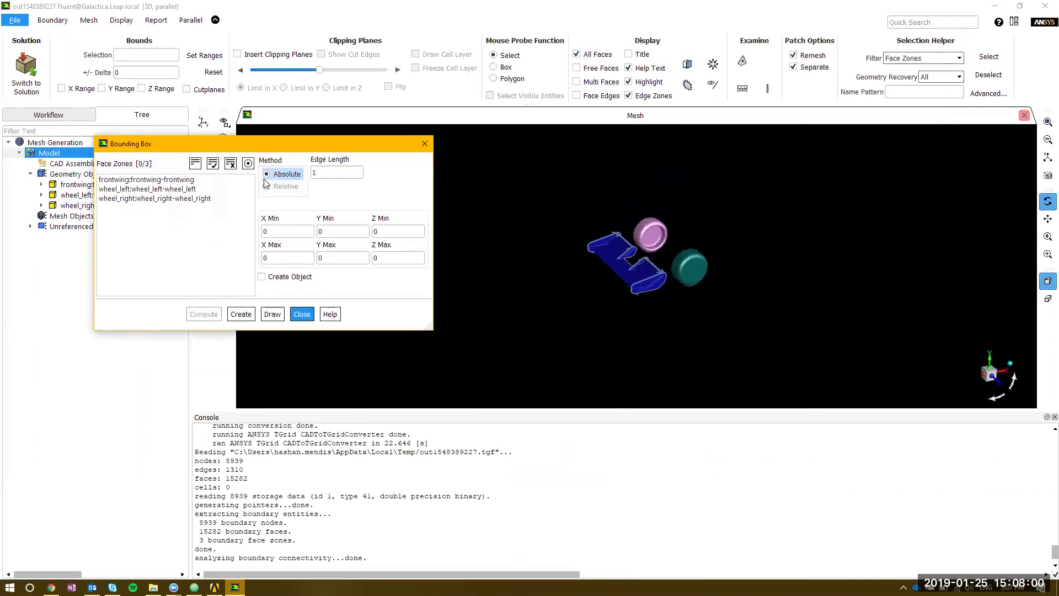
pyautogui.click(196, 202)
pyautogui.keyDown('shift'); pyautogui.click(245, 181); pyautogui.keyUp('shift')
pyautogui.click(267, 186)
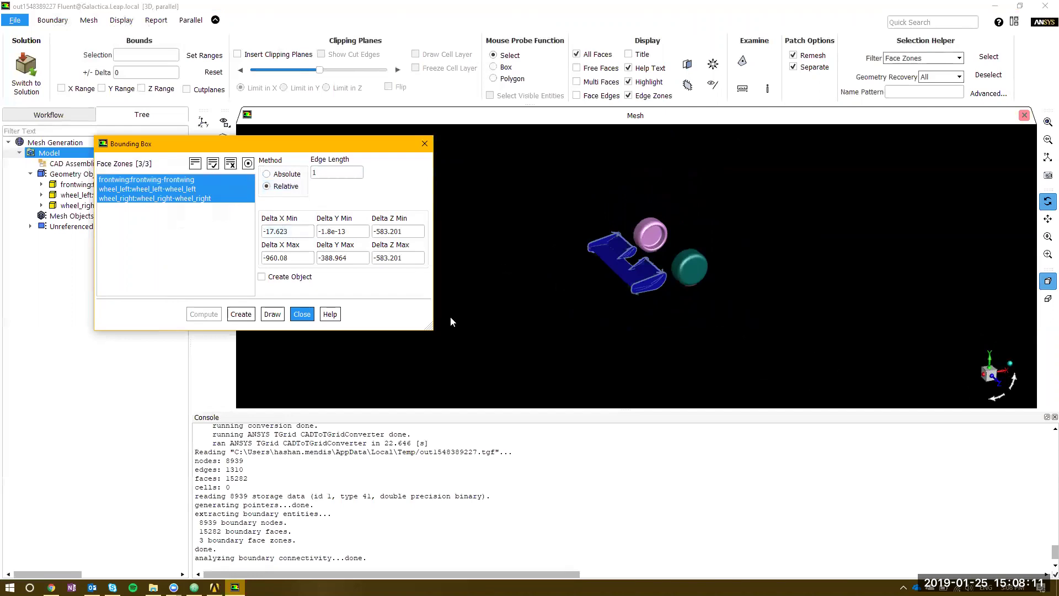
# Try Delta X Min values of -2000 and -4000, previewing the bounding box for each
pyautogui.moveTo(291, 232); pyautogui.dragTo(276, 232)
pyautogui.write('2000')
pyautogui.click(300, 257)
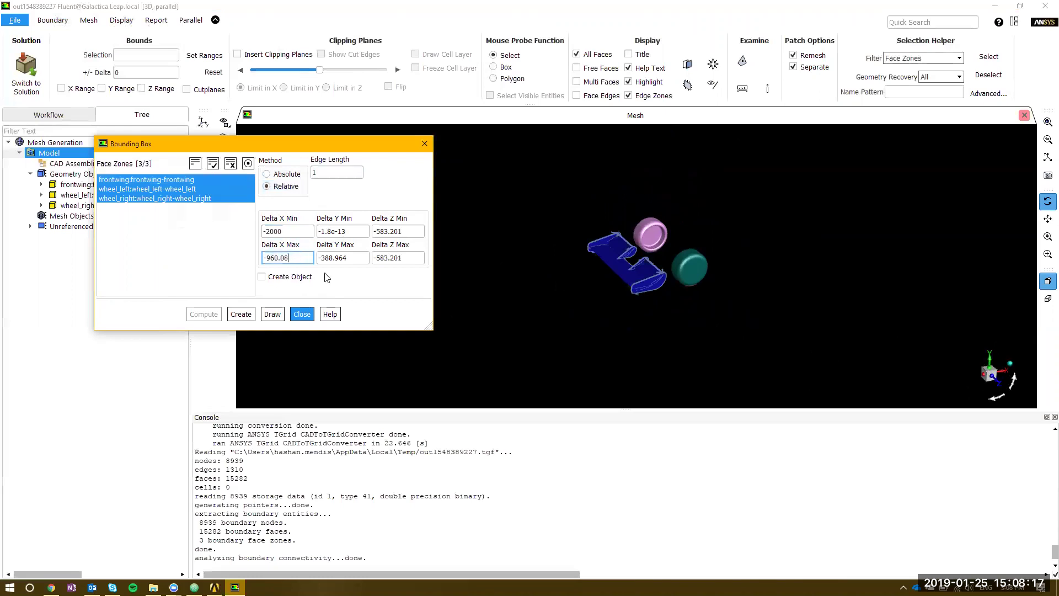
pyautogui.click(265, 316)
pyautogui.moveTo(607, 284)
pyautogui.mouseDown()
pyautogui.moveTo(572, 293)
pyautogui.moveTo(654, 283)
pyautogui.moveTo(637, 297)
pyautogui.mouseUp()
pyautogui.doubleClick(270, 232)
pyautogui.write('4000')
pyautogui.click(272, 314)
pyautogui.click(894, 279)
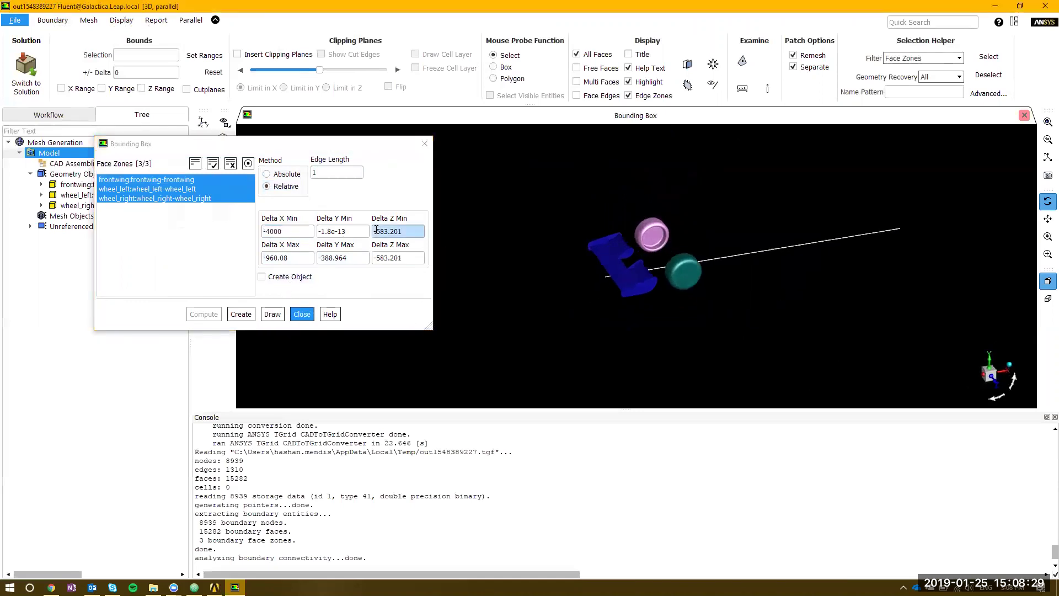
# Try a positive Delta X Min of 4000 and preview the bounding box
pyautogui.click(276, 232)
pyautogui.click(264, 232)
pyautogui.press('Delete')
pyautogui.click(272, 313)
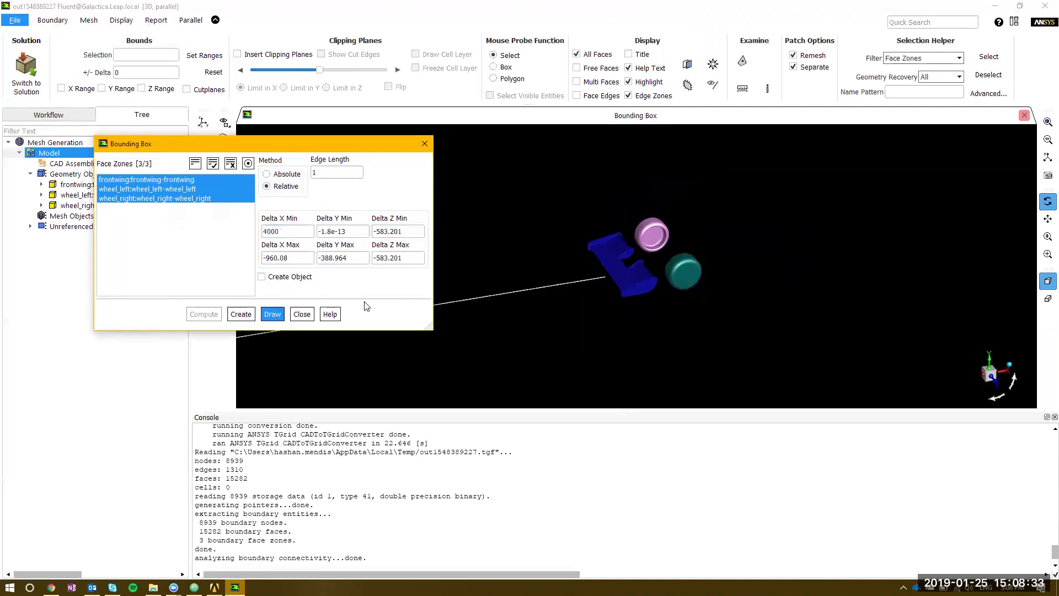
pyautogui.moveTo(680, 269); pyautogui.dragTo(727, 255)
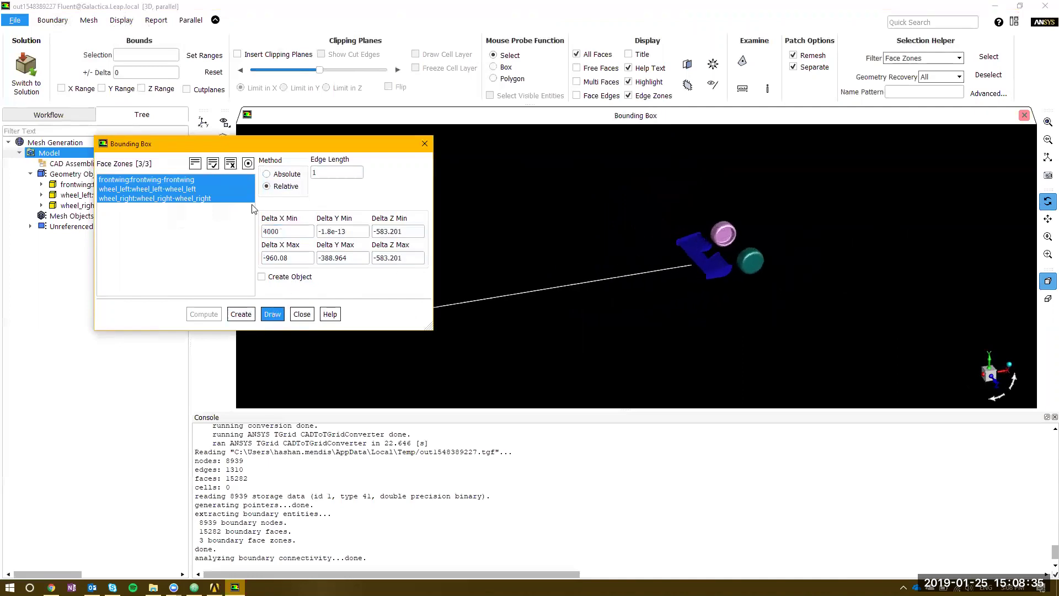
# Set both Delta X Min and Delta X Max to 2000 and preview the bounding box
pyautogui.click(215, 226)
pyautogui.write('200')
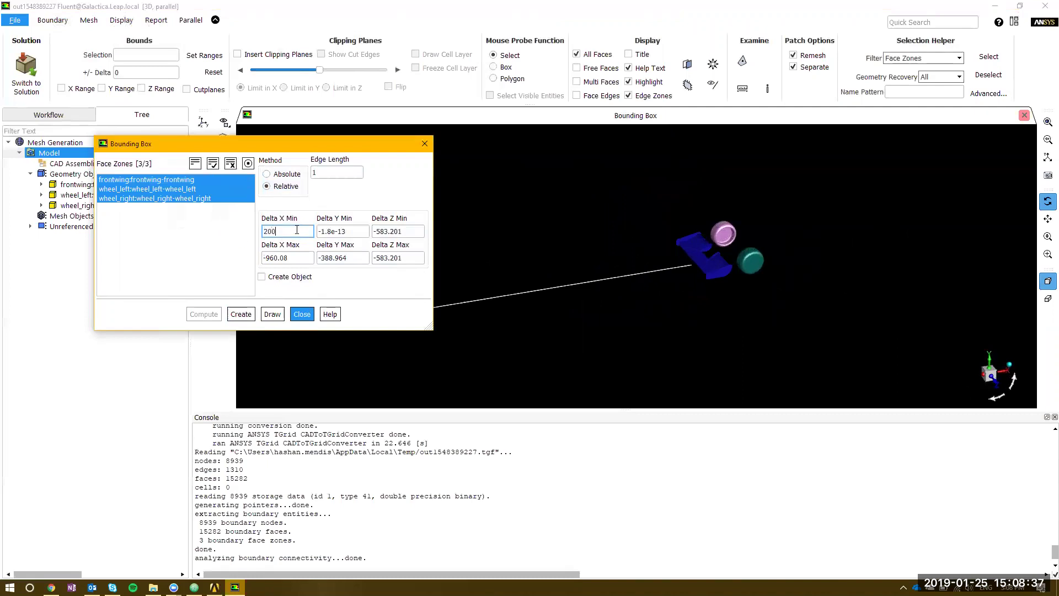
pyautogui.write('0')
pyautogui.moveTo(302, 260); pyautogui.dragTo(280, 257)
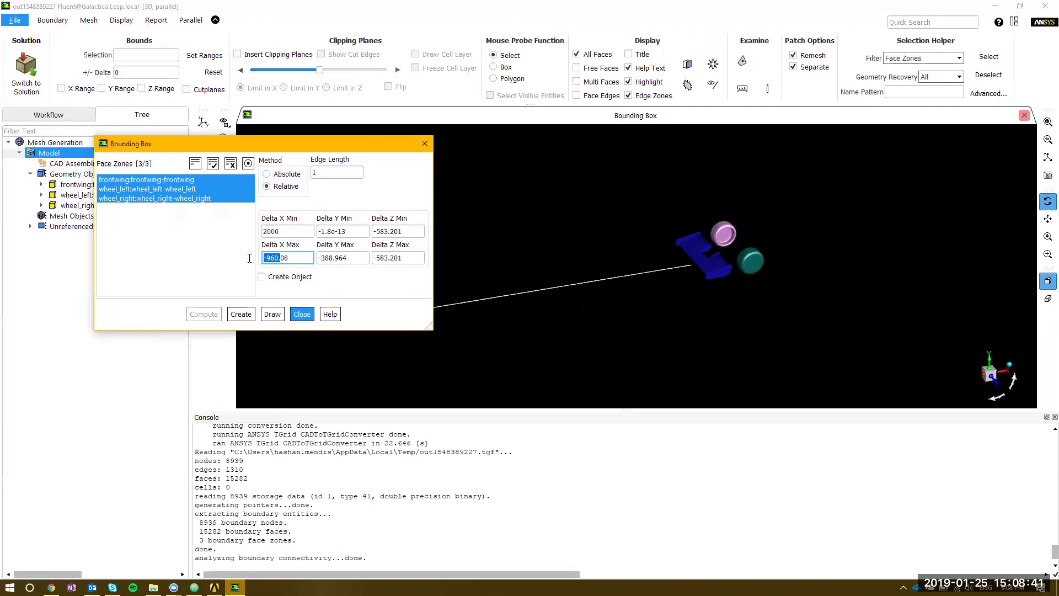
pyautogui.write('200')
pyautogui.press('Delete')
pyautogui.press('Delete')
pyautogui.press('Delete')
pyautogui.write('0')
pyautogui.click(273, 313)
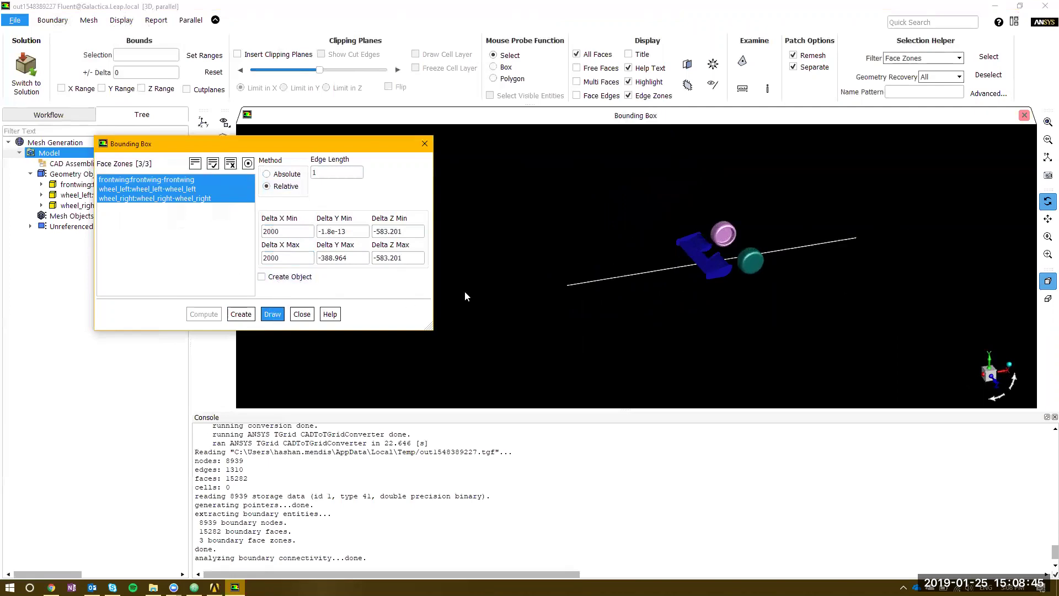
# Set the bounding box's Delta X Max to 6000, Delta Y Min to 0 and Delta Y Max to 2000
pyautogui.doubleClick(276, 258)
pyautogui.write('600')
pyautogui.tripleClick(358, 231)
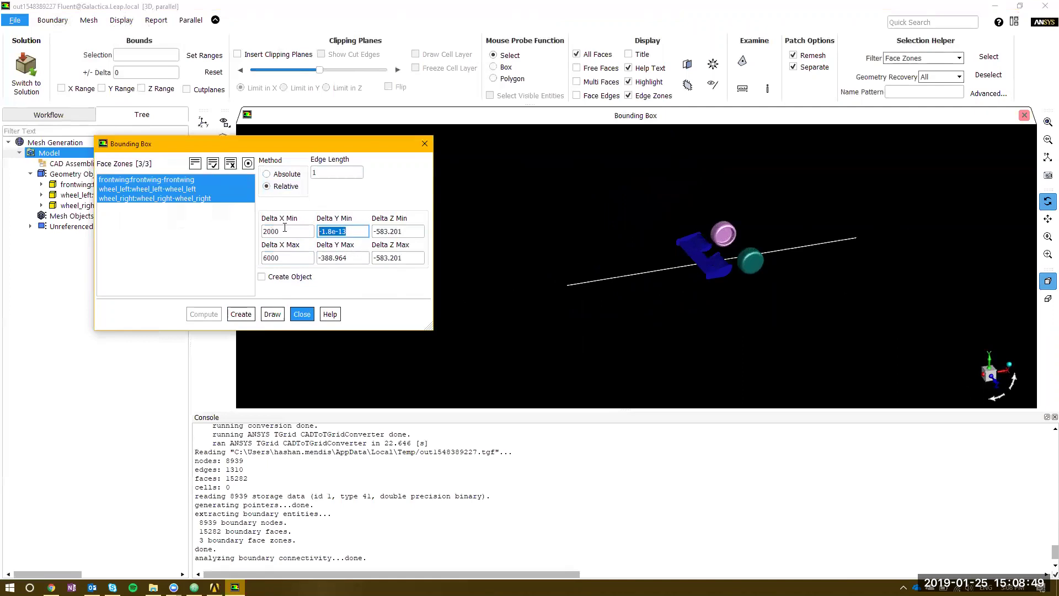
pyautogui.moveTo(677, 263); pyautogui.dragTo(690, 259)
pyautogui.write('0')
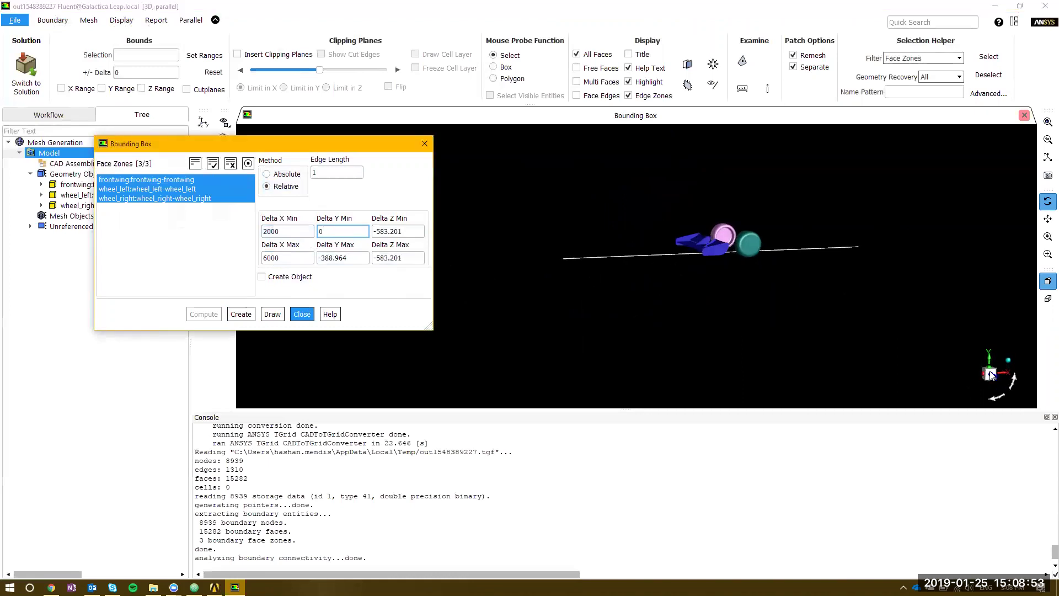
pyautogui.tripleClick(330, 255)
pyautogui.write('2000')
# Set both Delta Z Min and Delta Z Max to 2000 and preview the bounding box
pyautogui.press('Tab')
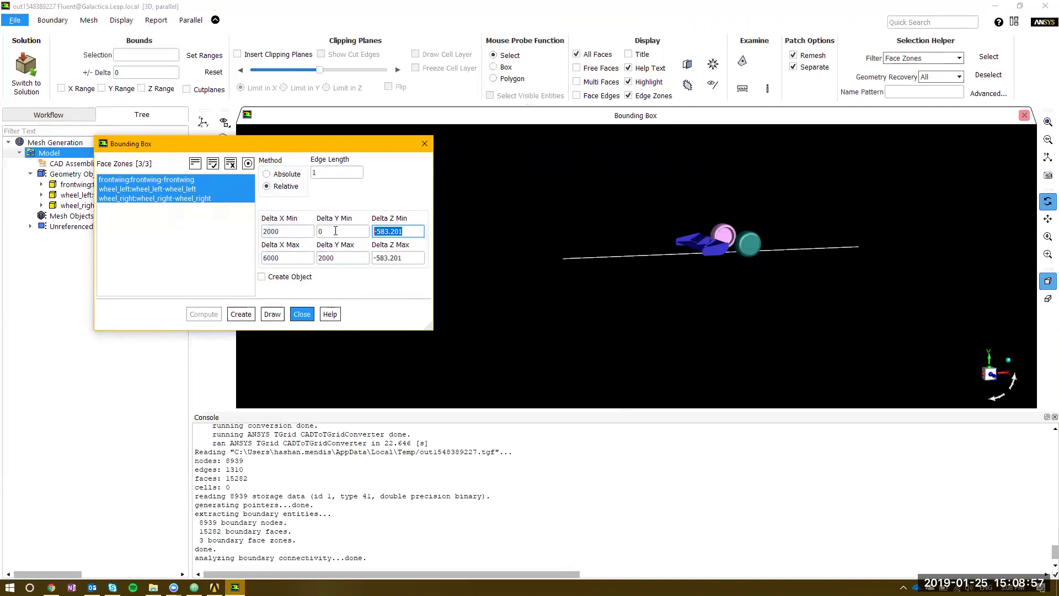
pyautogui.write('2000')
pyautogui.tripleClick(417, 258)
pyautogui.write('200')
pyautogui.click(283, 316)
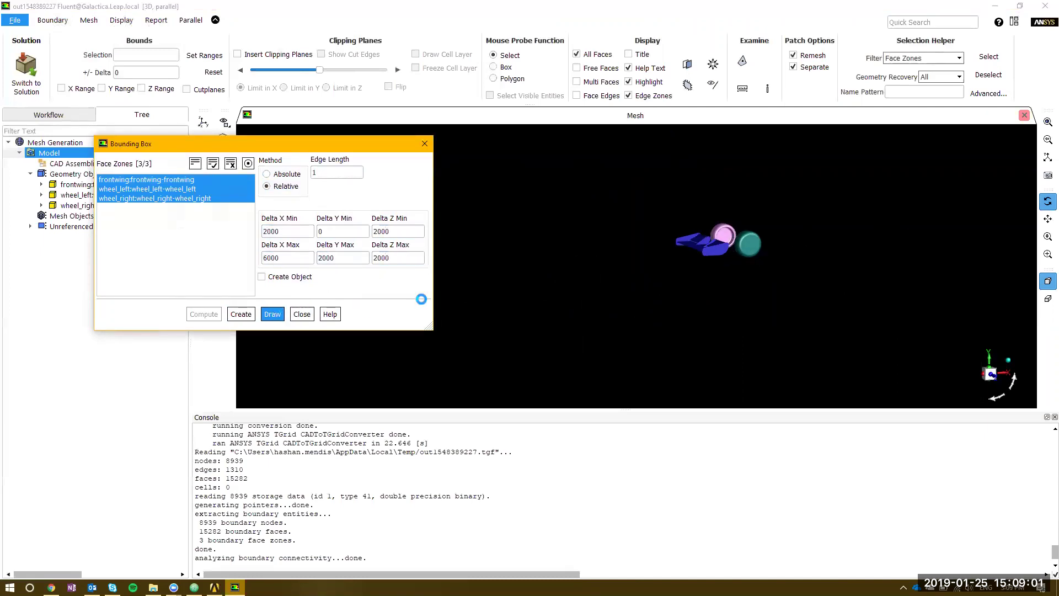
# Examine in an orthographic side view where the wheels meet the lower face of the bounding box
pyautogui.moveTo(739, 276)
pyautogui.mouseDown()
pyautogui.moveTo(874, 299)
pyautogui.moveTo(647, 253)
pyautogui.moveTo(722, 254)
pyautogui.moveTo(730, 267)
pyautogui.mouseUp()
pyautogui.scroll(5, 818, 316)
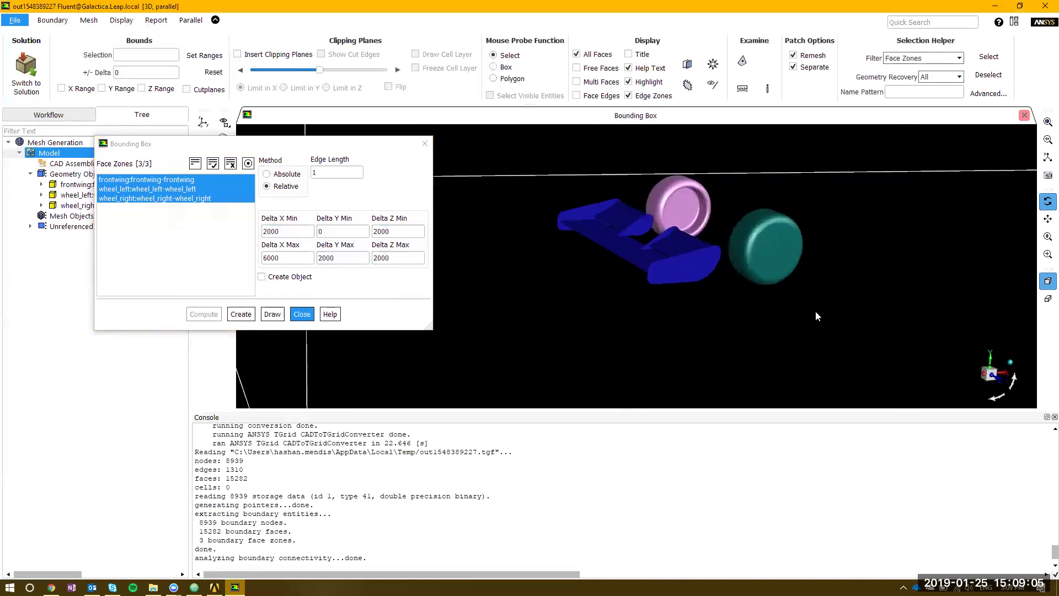
pyautogui.click(999, 381)
pyautogui.click(1048, 298)
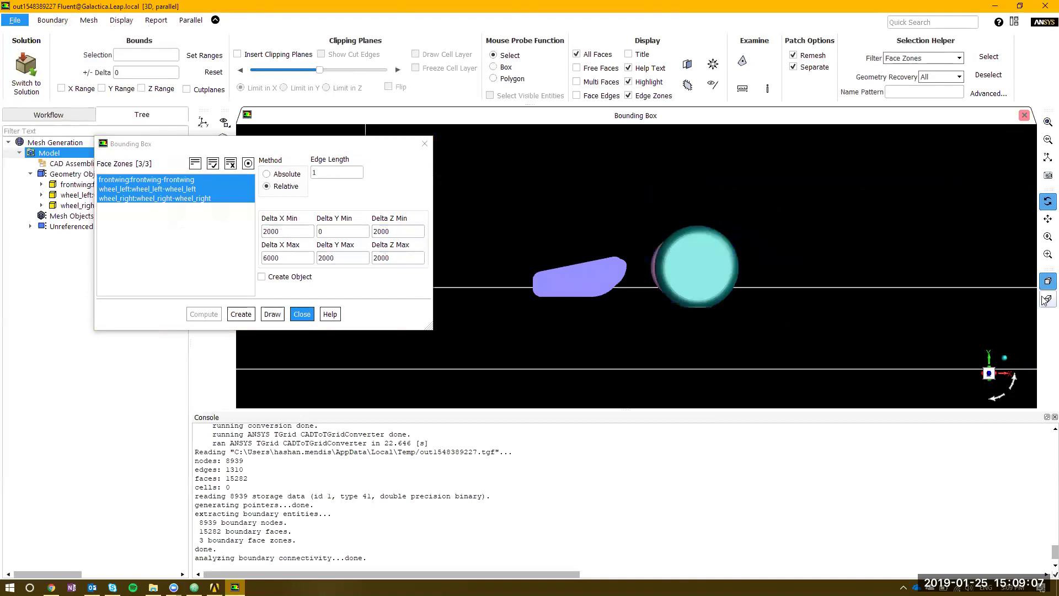
pyautogui.scroll(10, 591, 272)
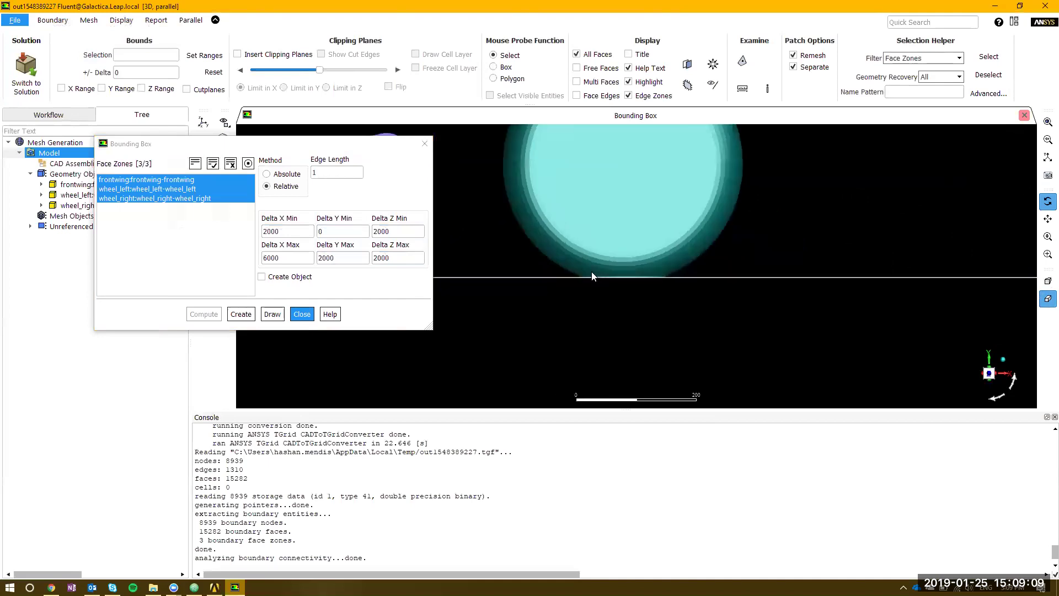
pyautogui.scroll(2, 538, 297)
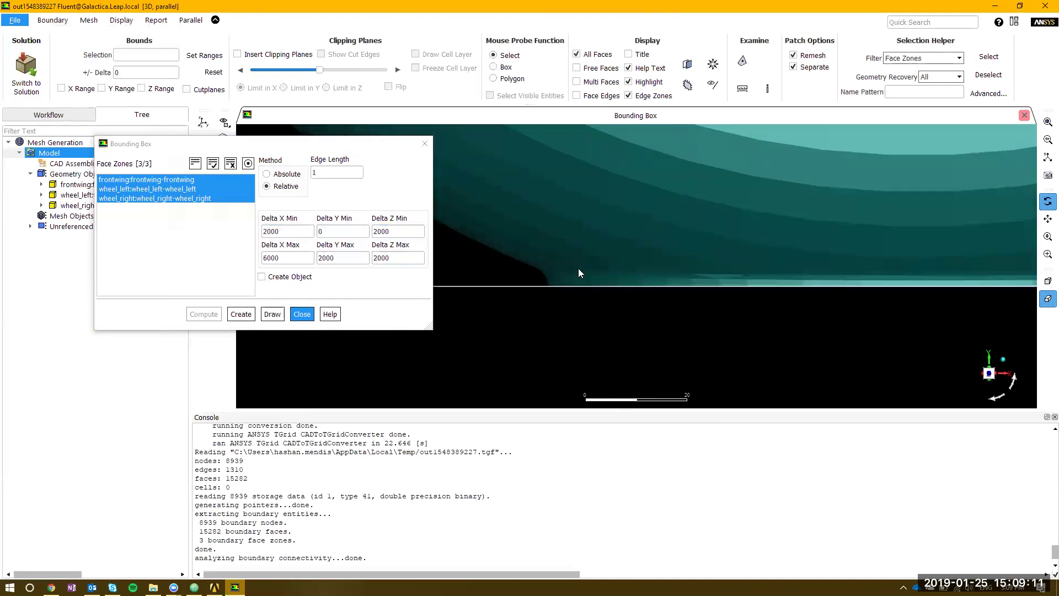
pyautogui.scroll(-12, 647, 242)
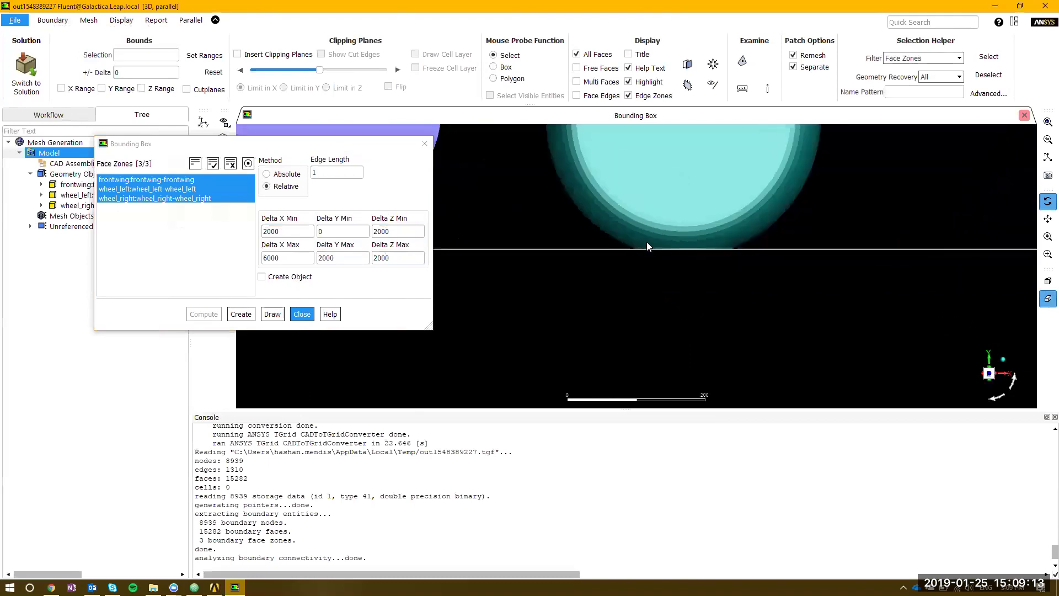
pyautogui.moveTo(689, 294); pyautogui.dragTo(524, 232)
# Set the edge length to 1000, enable object creation and create the bounding box as a wall zone named domain
pyautogui.click(331, 173)
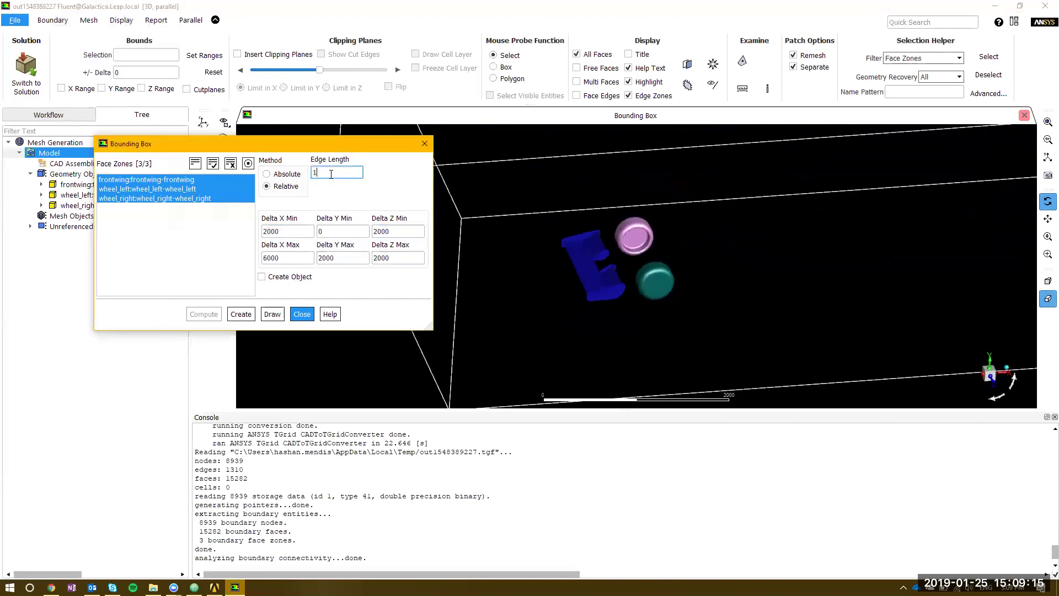
pyautogui.write('1000')
pyautogui.click(262, 276)
pyautogui.click(251, 311)
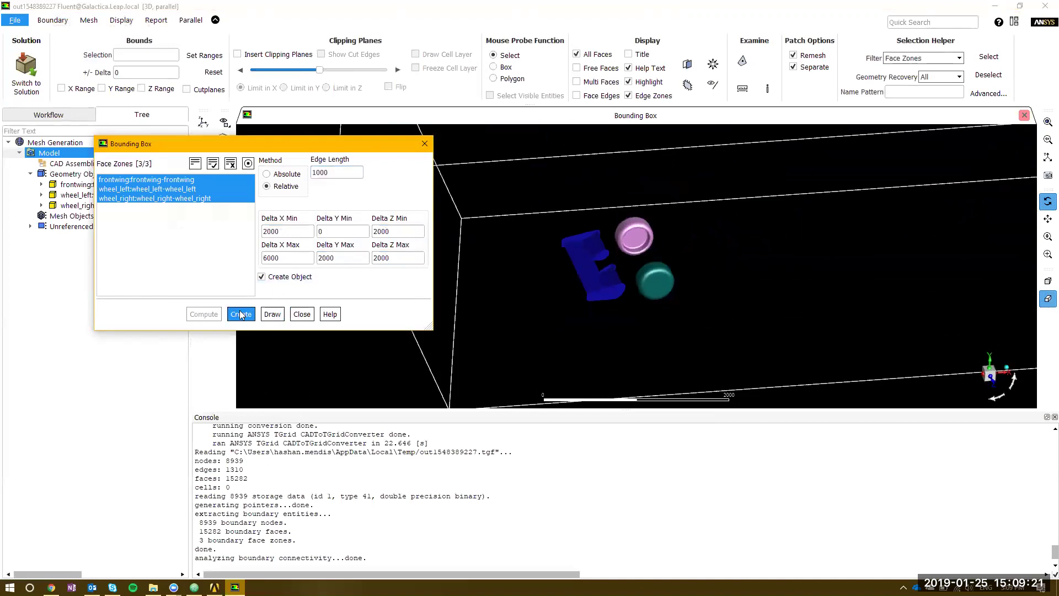
pyautogui.click(592, 295)
pyautogui.write('d')
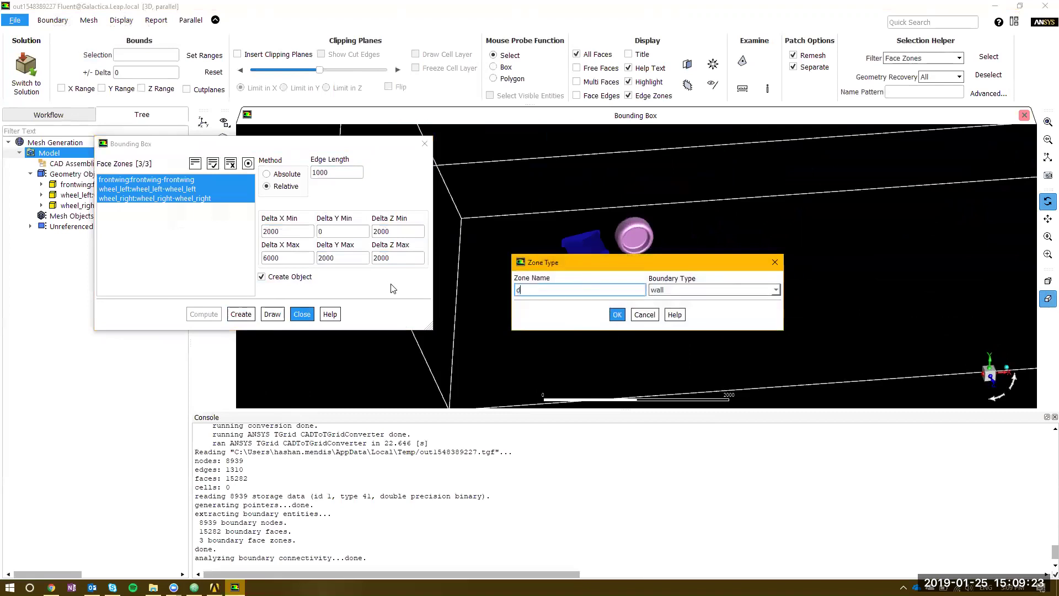
pyautogui.click(619, 314)
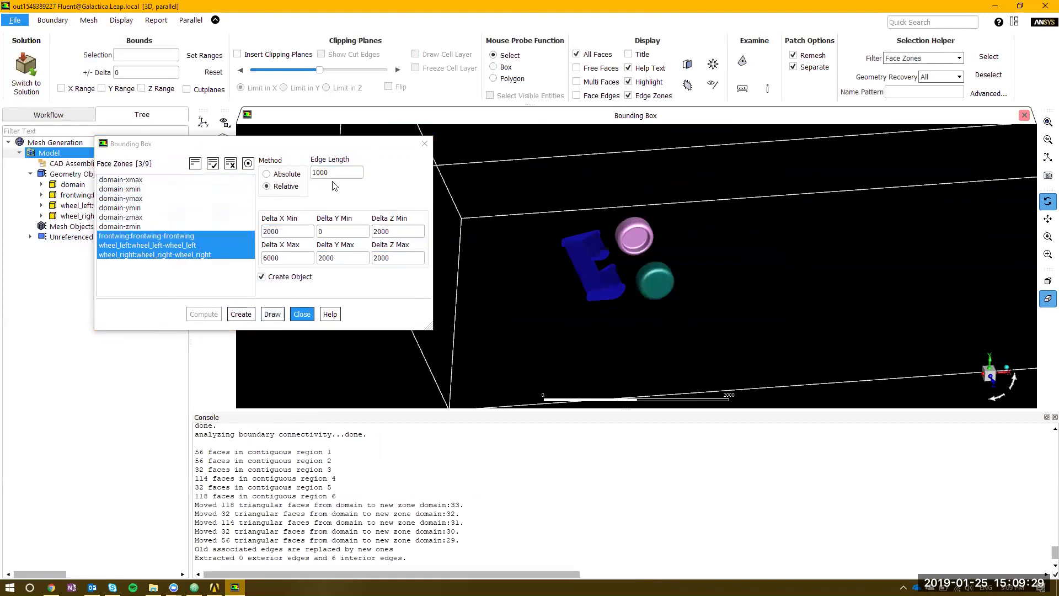
# Set the bounding box's Delta X Min to 200 and Delta X Max to 1000
pyautogui.moveTo(330, 173); pyautogui.dragTo(321, 172)
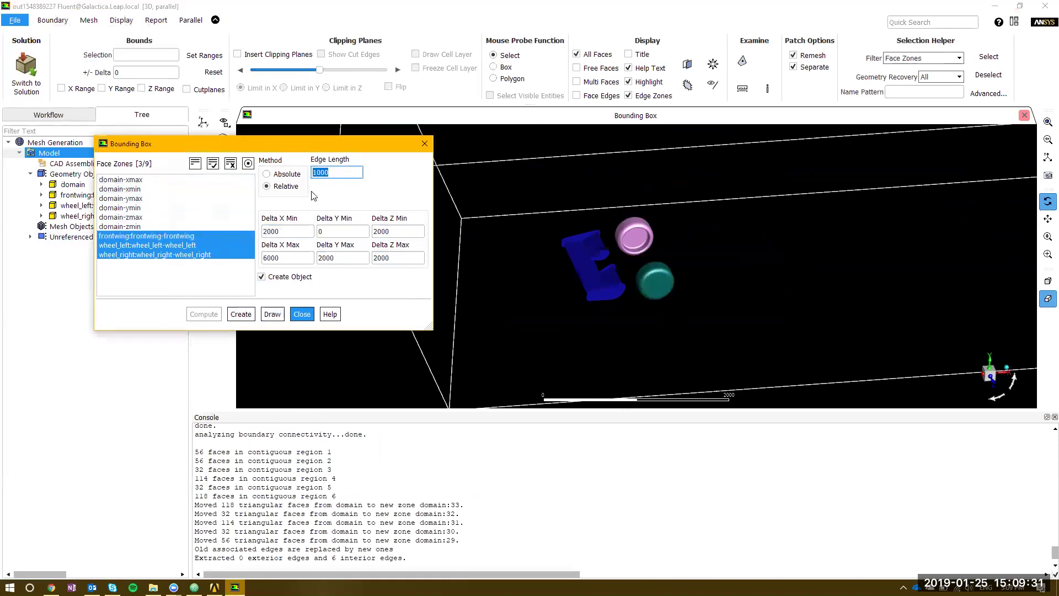
pyautogui.click(304, 231)
pyautogui.press('BackSpace')
pyautogui.press('BackSpace')
pyautogui.write('0')
pyautogui.press('Tab')
pyautogui.write('4')
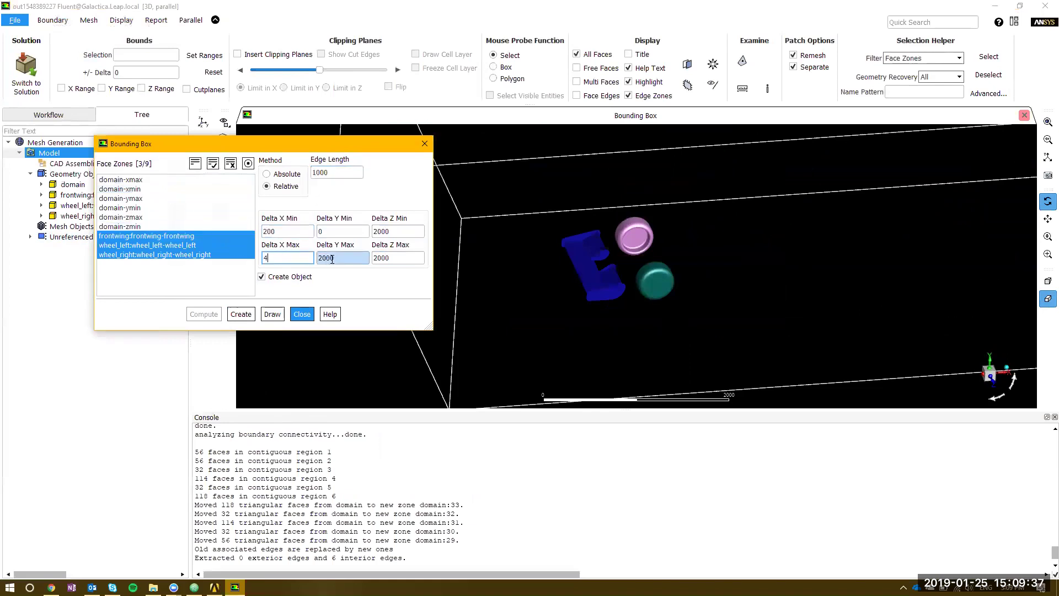
pyautogui.write('100')
# Set Delta Y Max, Delta Z Min and Delta Z Max to 200 and preview the smaller box around the wing and wheels
pyautogui.press('Tab')
pyautogui.write('2')
pyautogui.press('Tab')
pyautogui.write('200')
pyautogui.press('Tab')
pyautogui.write('200')
pyautogui.click(272, 313)
pyautogui.moveTo(789, 336)
pyautogui.mouseDown()
pyautogui.moveTo(664, 258)
pyautogui.moveTo(597, 266)
pyautogui.mouseUp()
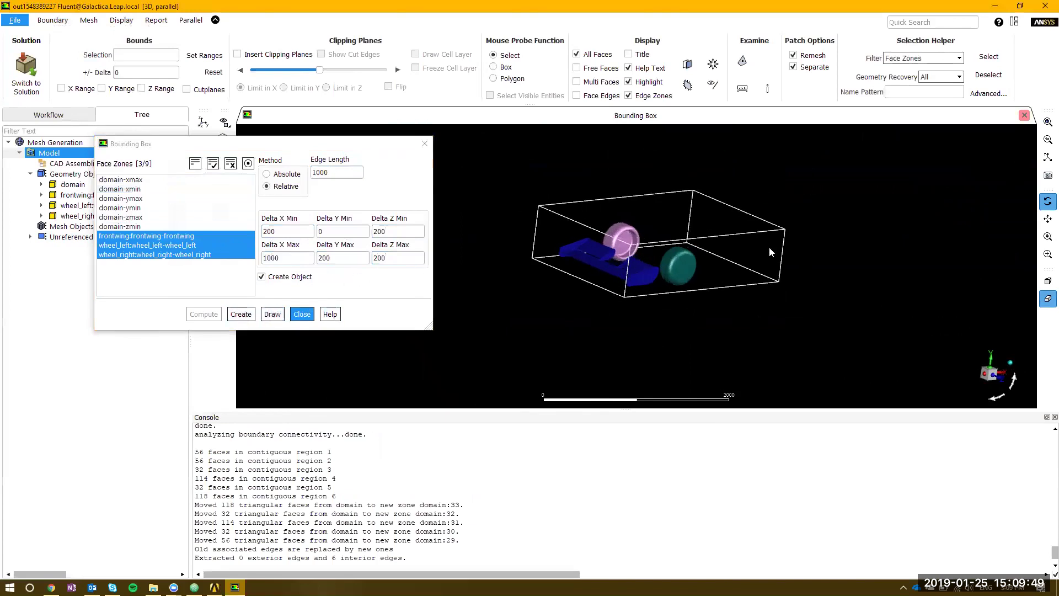
pyautogui.moveTo(770, 251); pyautogui.dragTo(732, 270)
# Try to create the smaller box as a wall object named boi
pyautogui.click(241, 314)
pyautogui.doubleClick(466, 286)
pyautogui.write('bo')
pyautogui.click(499, 310)
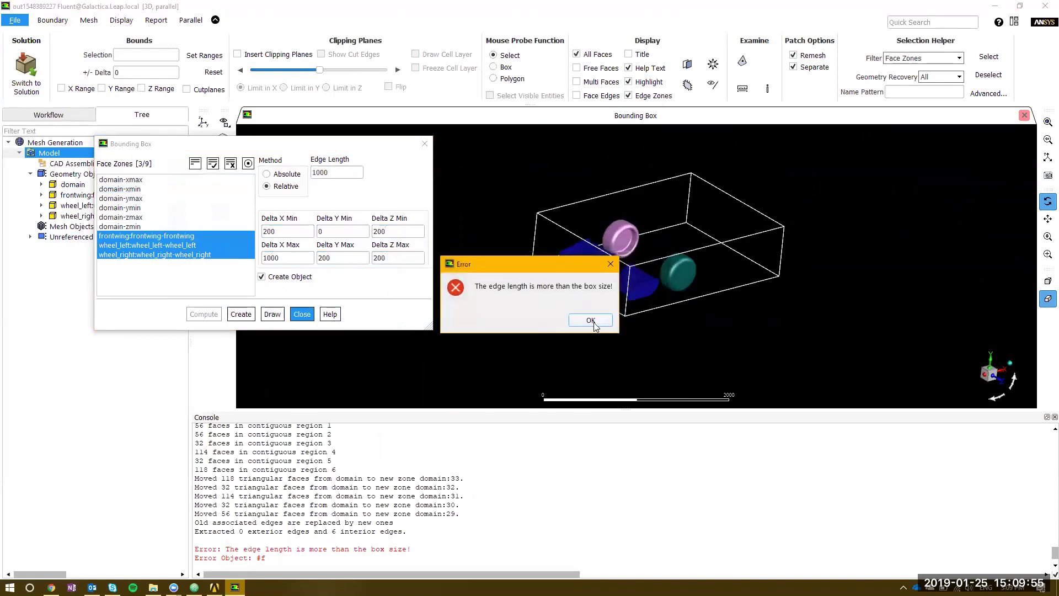
pyautogui.click(590, 321)
# Set the edge length to 100 and create the smaller box as a wall object named boi
pyautogui.write('1')
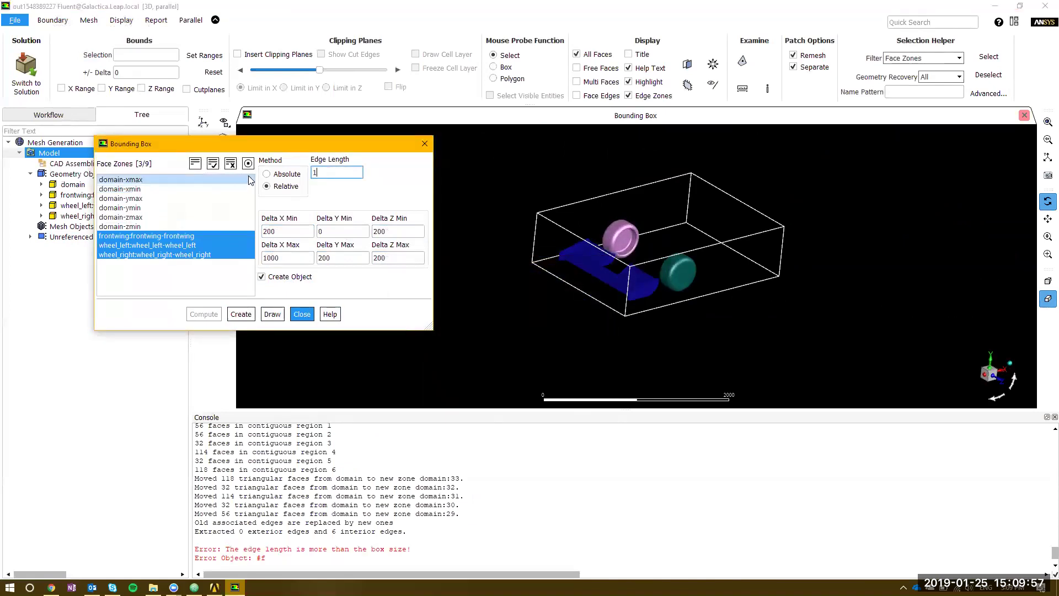
pyautogui.write('00')
pyautogui.click(241, 314)
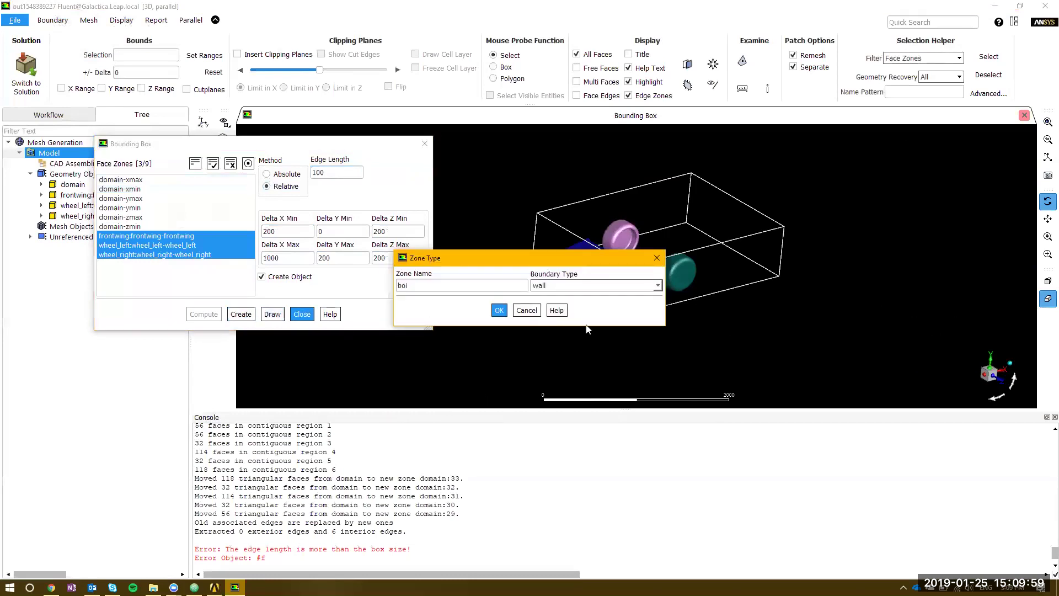
pyautogui.click(499, 307)
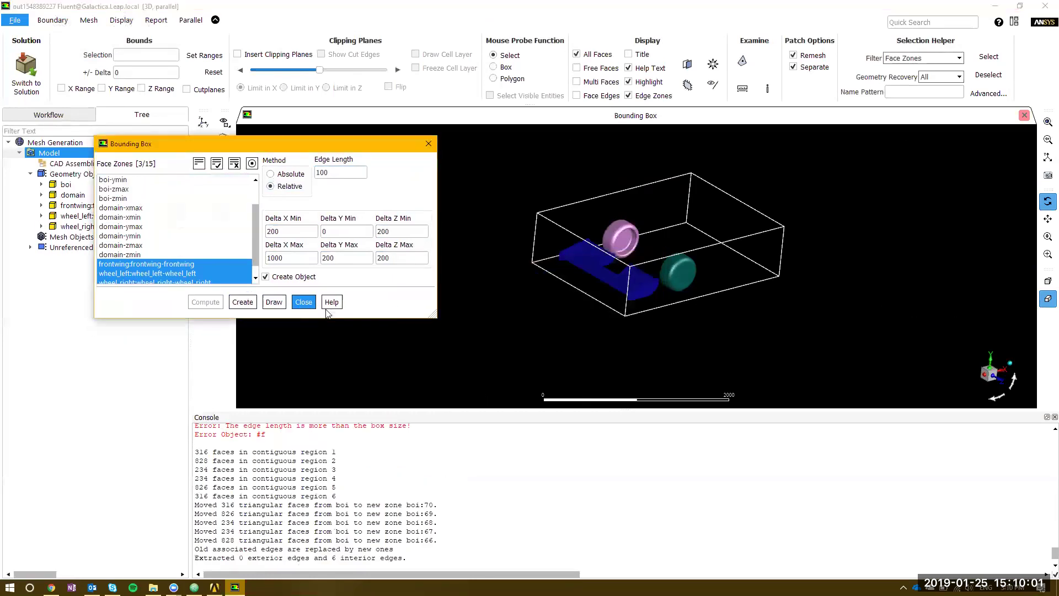
pyautogui.click(303, 302)
# Draw all geometry objects with only their edge zones shown and turn off selection highlighting
pyautogui.rightClick(100, 173)
pyautogui.click(121, 177)
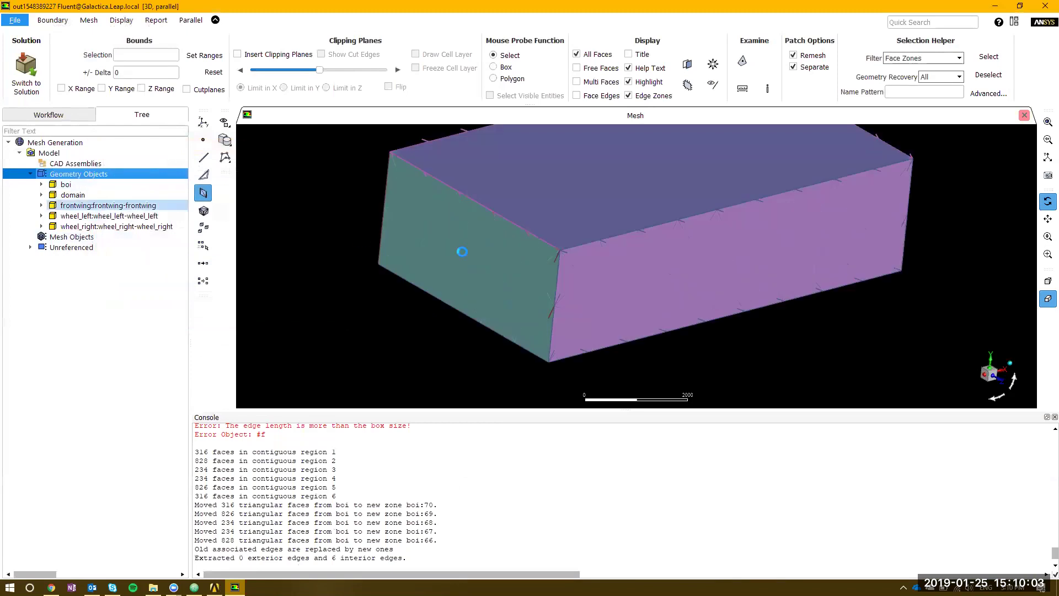
pyautogui.click(577, 54)
pyautogui.moveTo(647, 289); pyautogui.dragTo(657, 301)
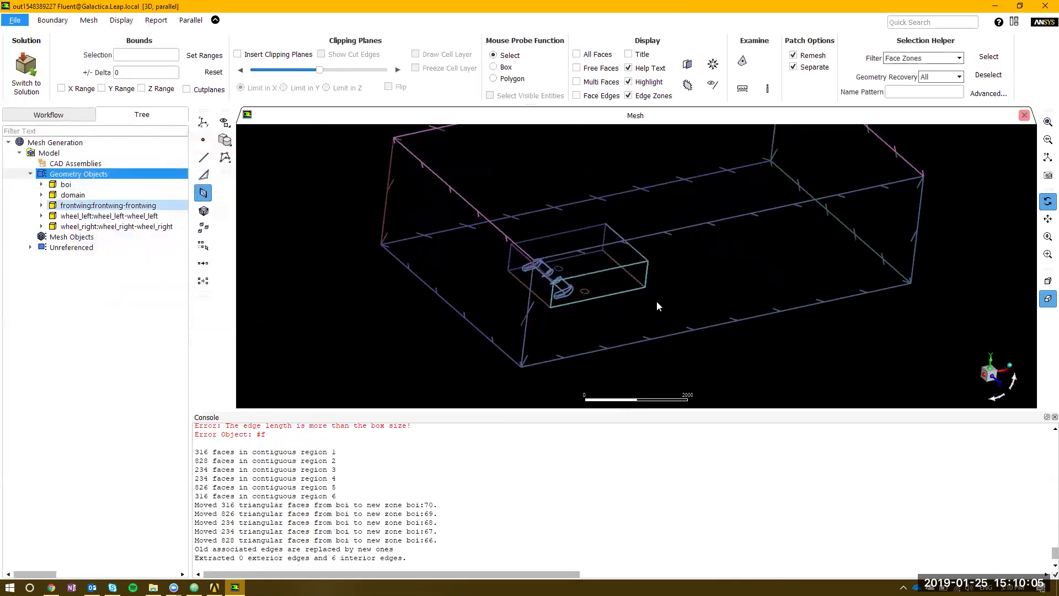
pyautogui.click(72, 195)
pyautogui.click(83, 185)
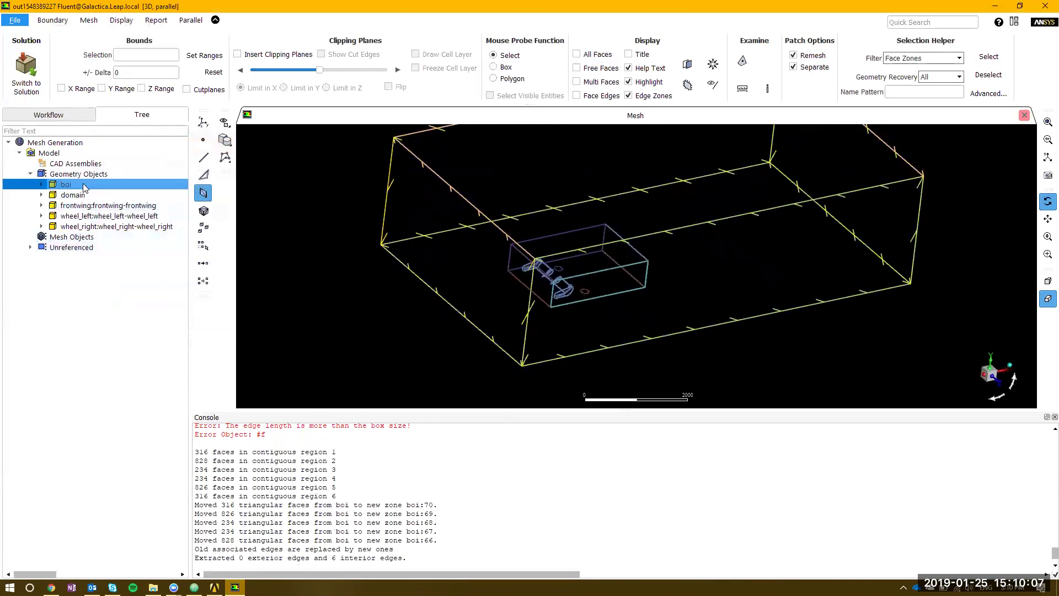
pyautogui.click(629, 82)
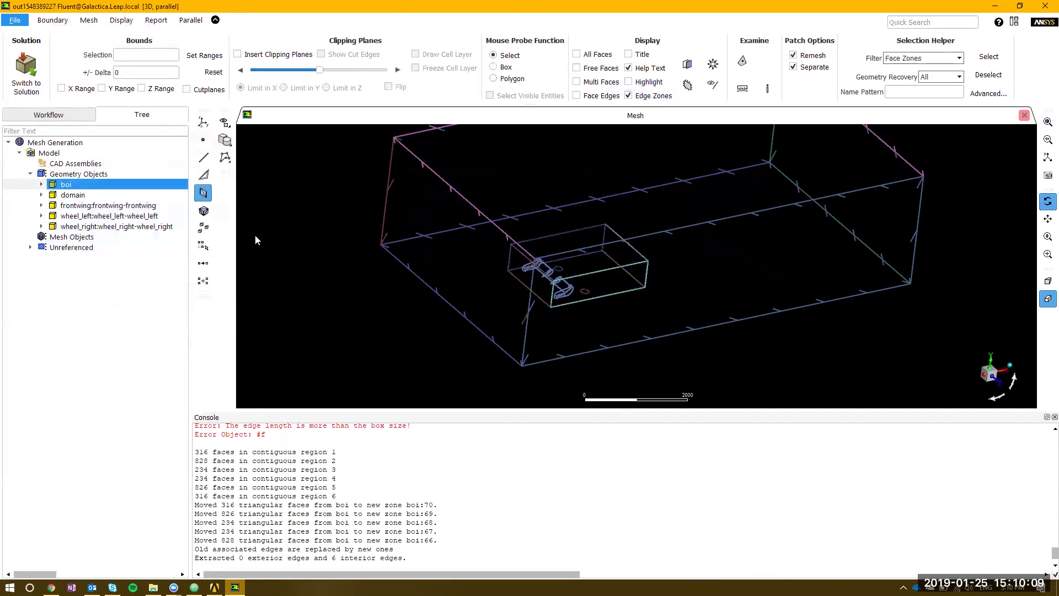
pyautogui.click(110, 205)
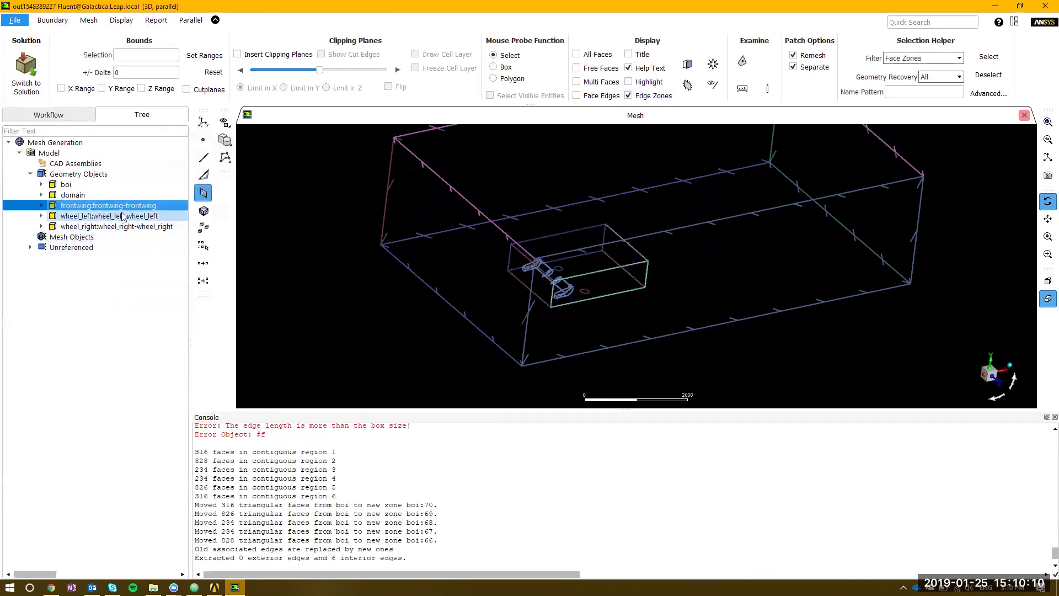
# Apply global scoped sizes of Min 1 and Max 200 to the model and name the first local sizing curvature
pyautogui.rightClick(106, 153)
pyautogui.moveTo(157, 175)
pyautogui.click(243, 174)
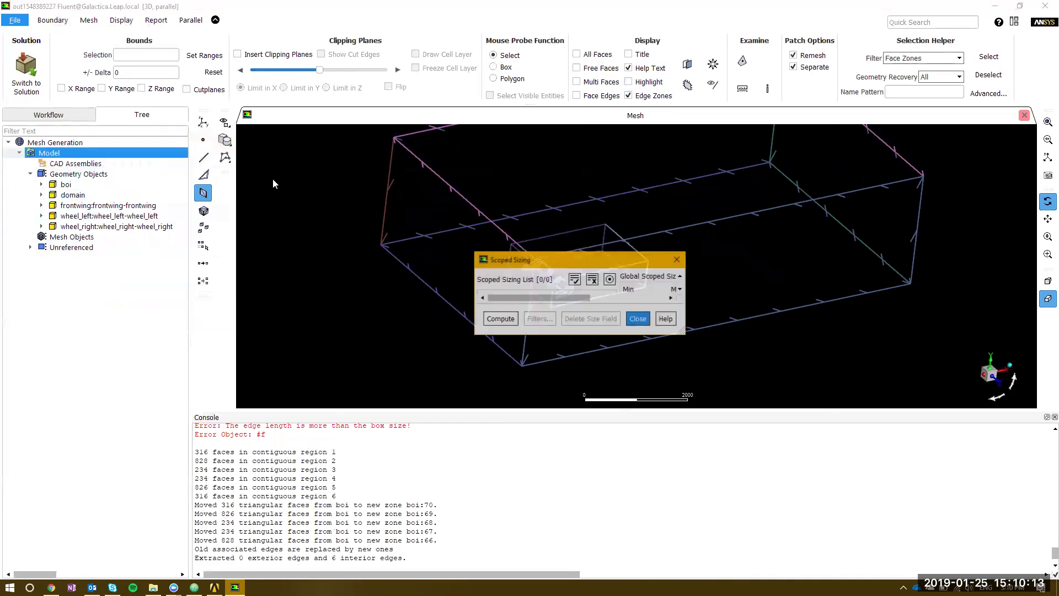
pyautogui.moveTo(561, 257); pyautogui.dragTo(228, 71)
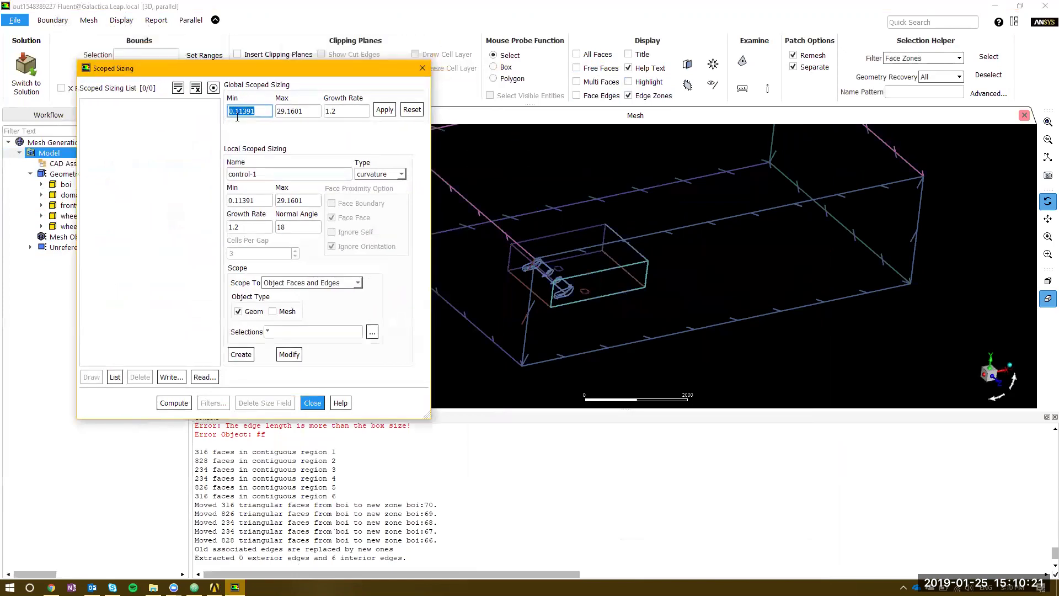
pyautogui.write('1')
pyautogui.press('Tab')
pyautogui.write('200')
pyautogui.click(384, 109)
pyautogui.write('curvature')
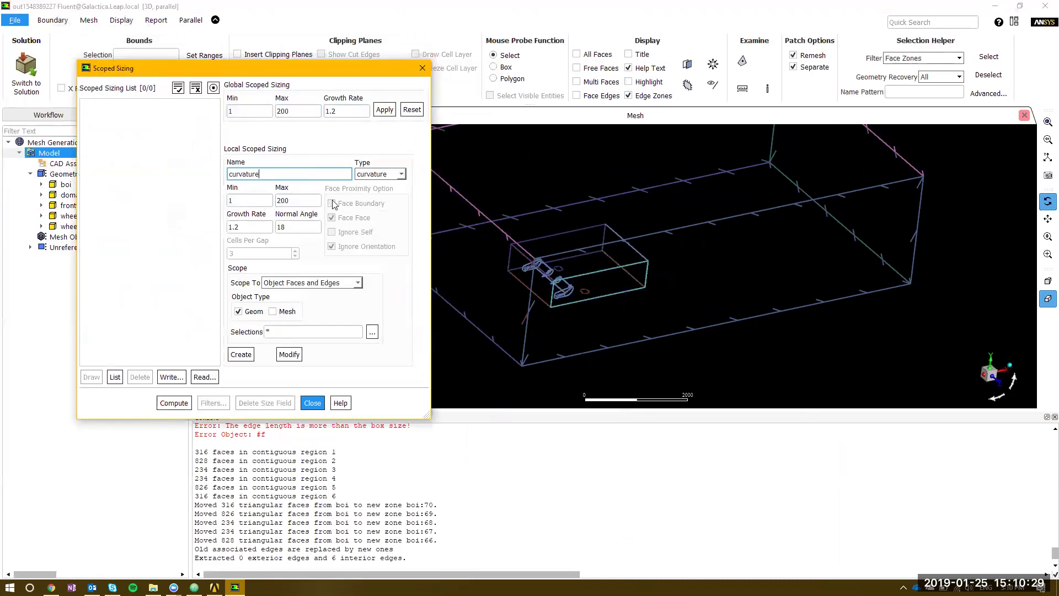
# Scope the curvature sizing to the frontwing face zone only
pyautogui.click(358, 283)
pyautogui.click(298, 328)
pyautogui.click(372, 331)
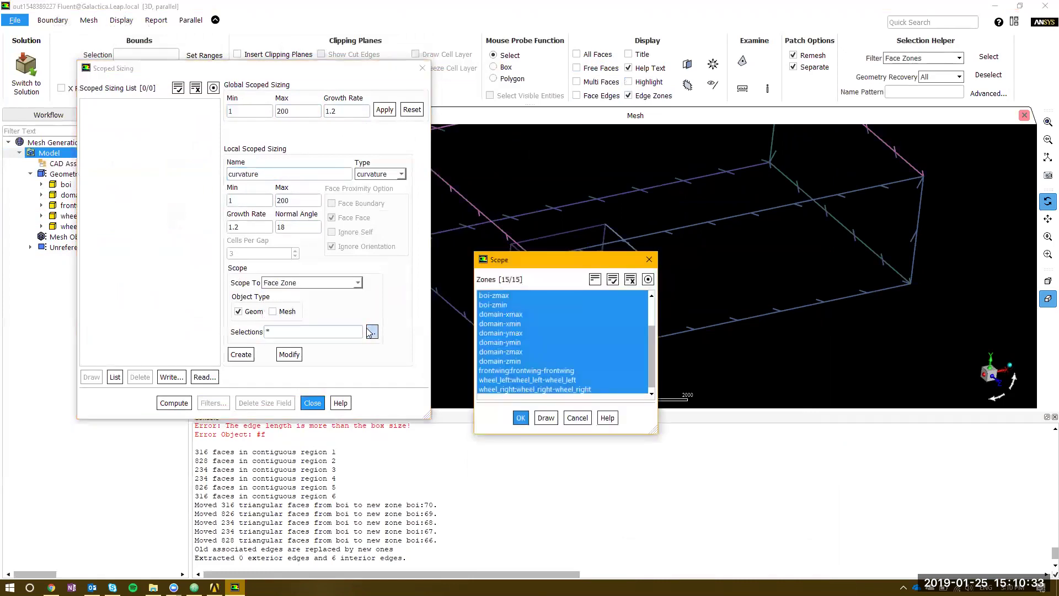
pyautogui.click(630, 280)
pyautogui.click(544, 370)
pyautogui.click(521, 418)
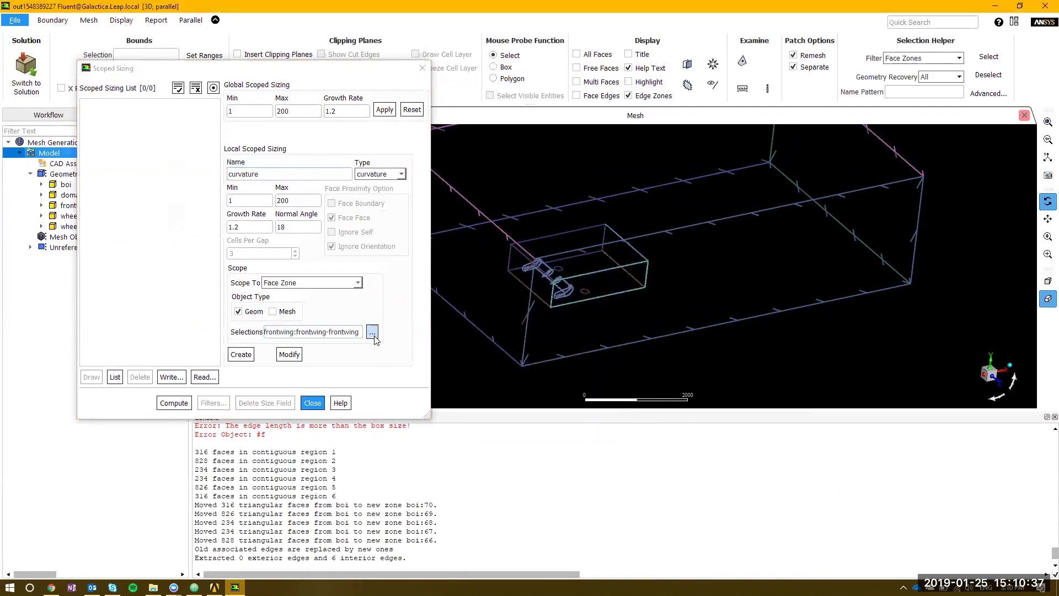
# Scope the curvature sizing to Object Faces and Edges of the frontwing object and draw that object with all faces shown
pyautogui.click(345, 284)
pyautogui.click(324, 293)
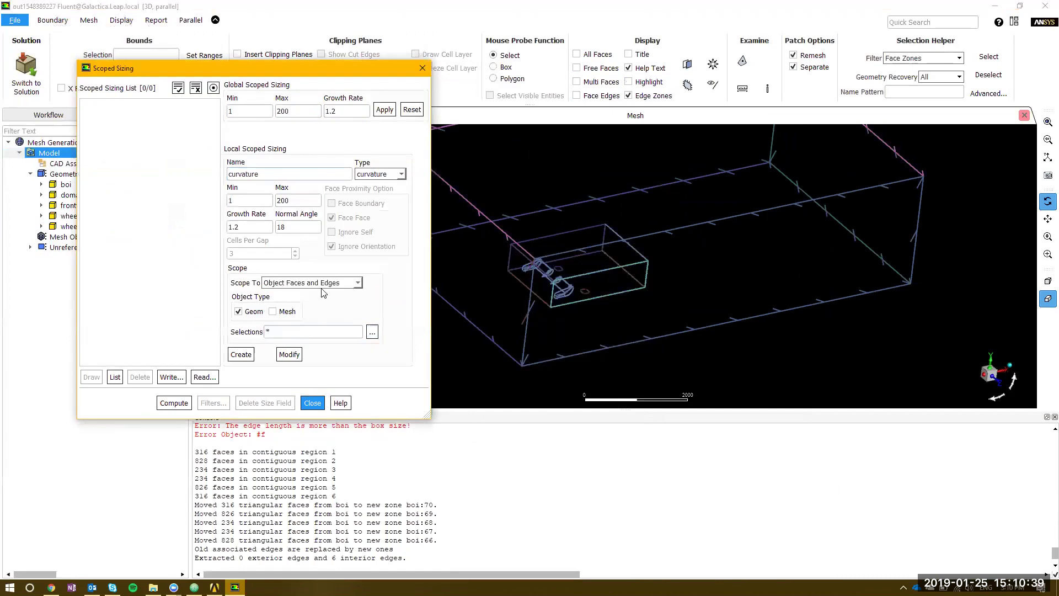
pyautogui.click(372, 331)
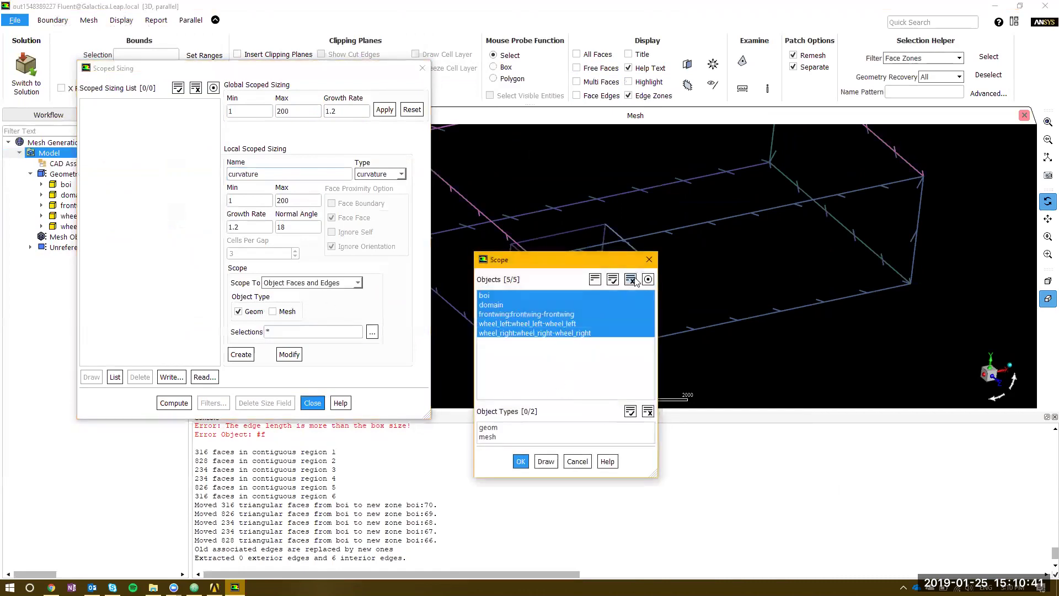
pyautogui.click(630, 280)
pyautogui.click(526, 314)
pyautogui.click(547, 461)
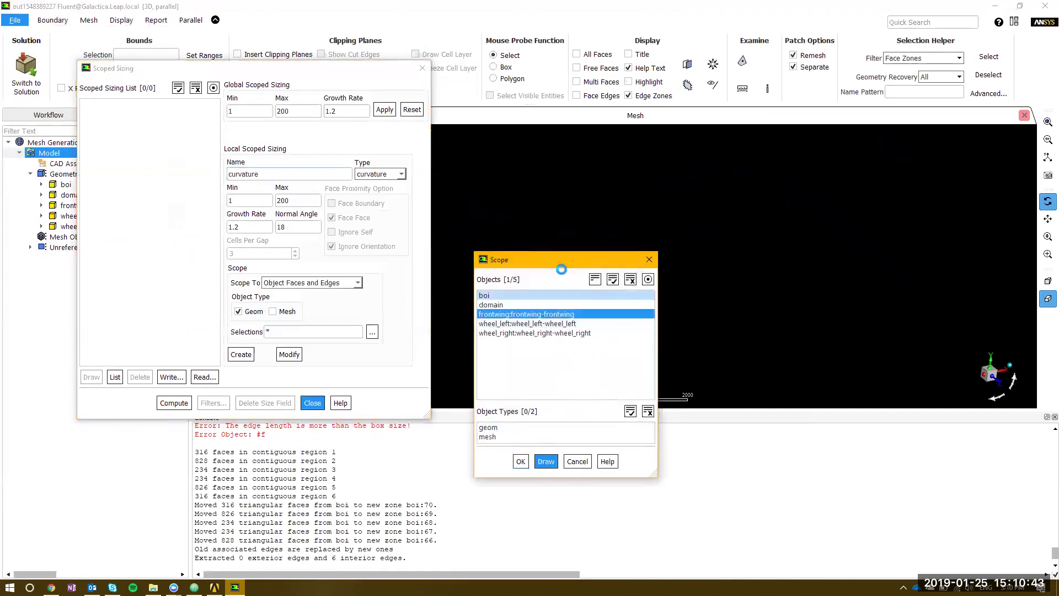
pyautogui.moveTo(556, 257)
pyautogui.mouseDown()
pyautogui.moveTo(331, 242)
pyautogui.moveTo(335, 195)
pyautogui.mouseUp()
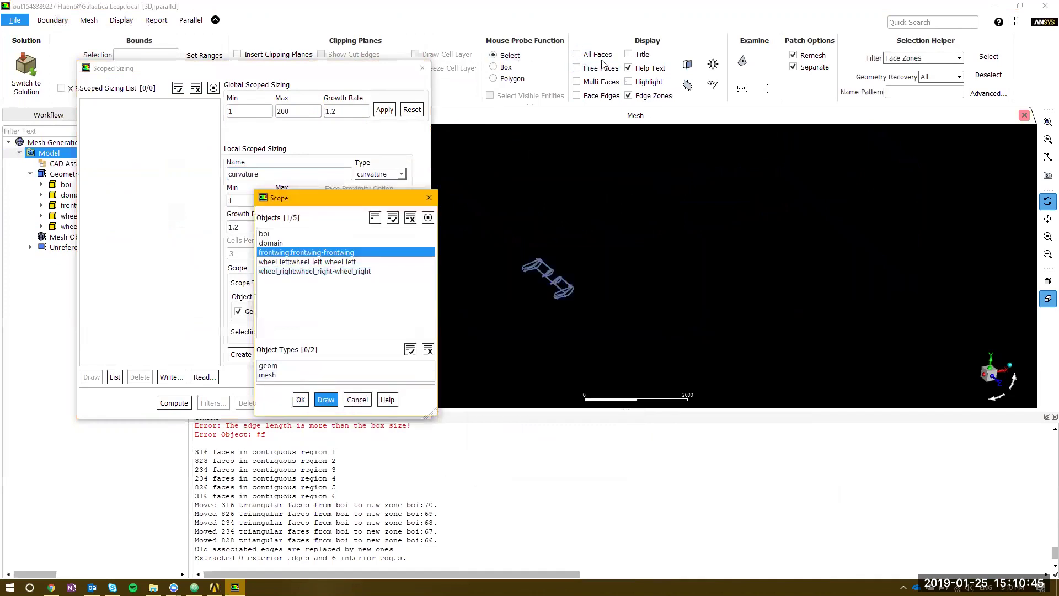
pyautogui.click(576, 54)
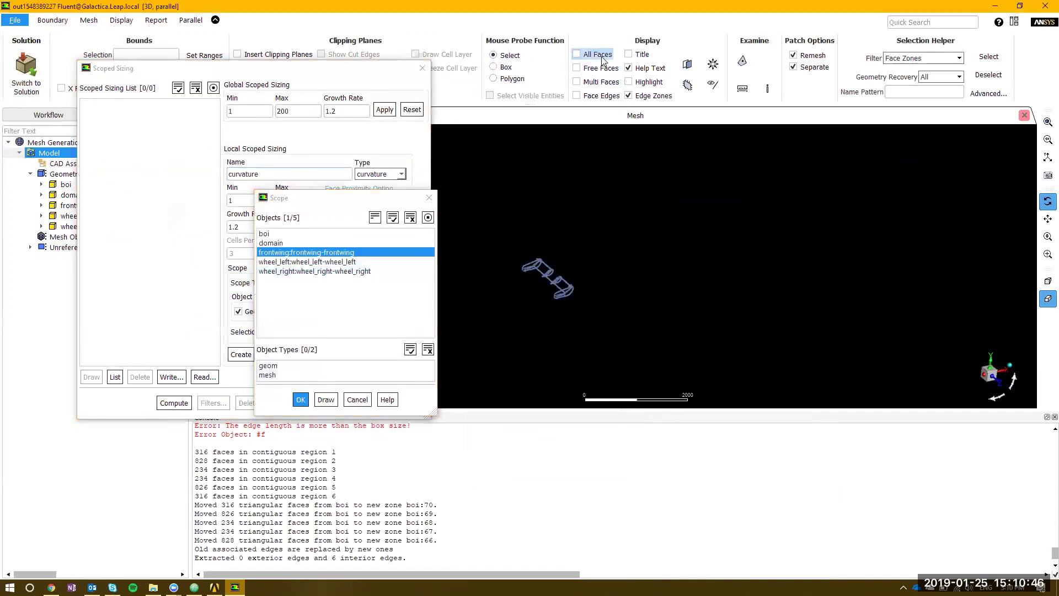
pyautogui.click(301, 400)
# Set the curvature sizing's Max to 20 and create the control
pyautogui.moveTo(242, 200); pyautogui.dragTo(224, 198)
pyautogui.press('Tab')
pyautogui.write('20')
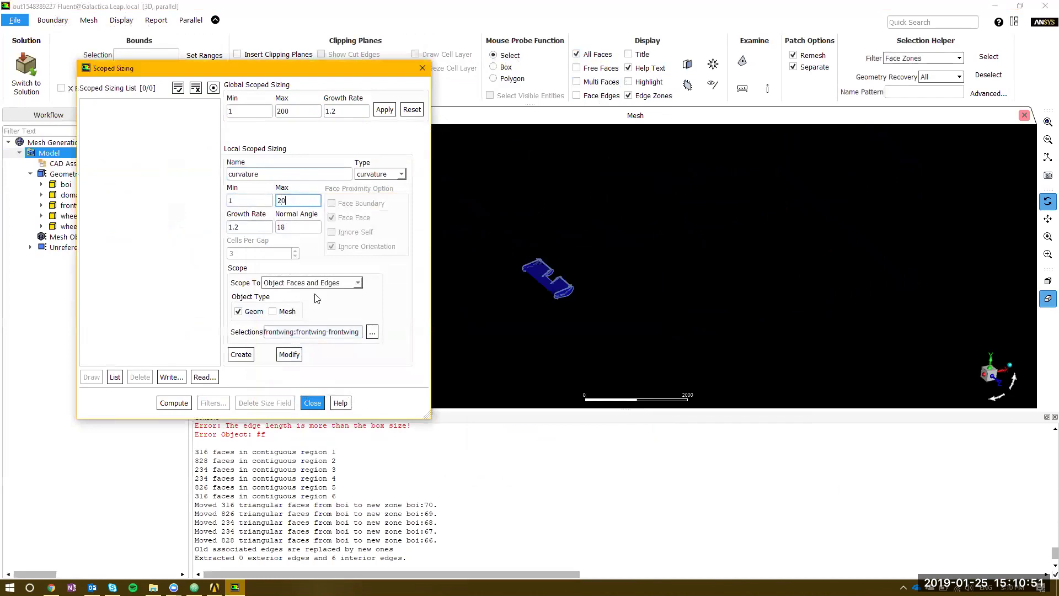
pyautogui.click(242, 354)
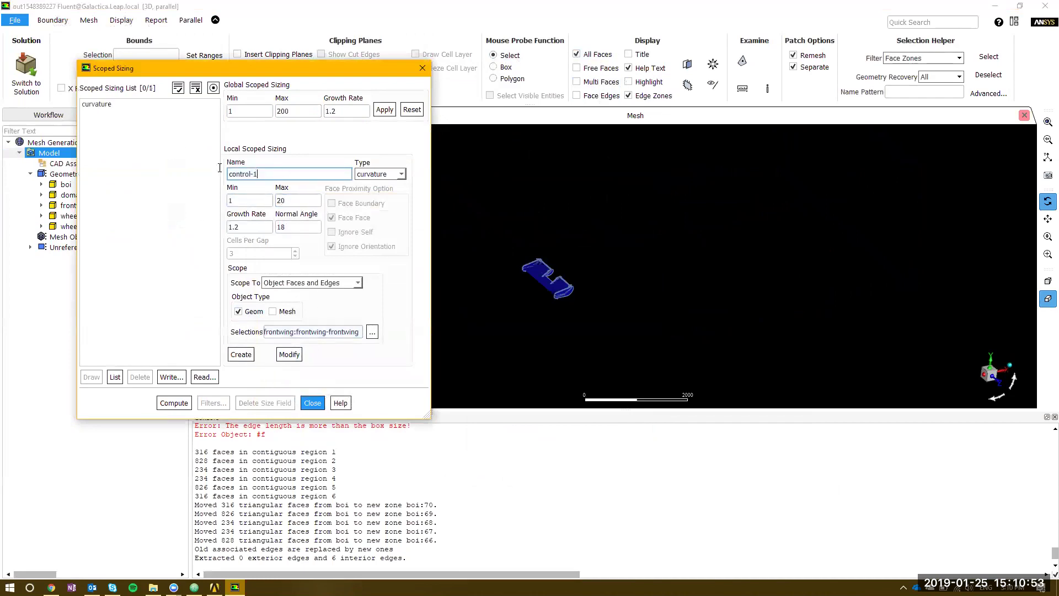
# Name the next local sizing proximity and set its type to proximity
pyautogui.write('proximity')
pyautogui.click(378, 174)
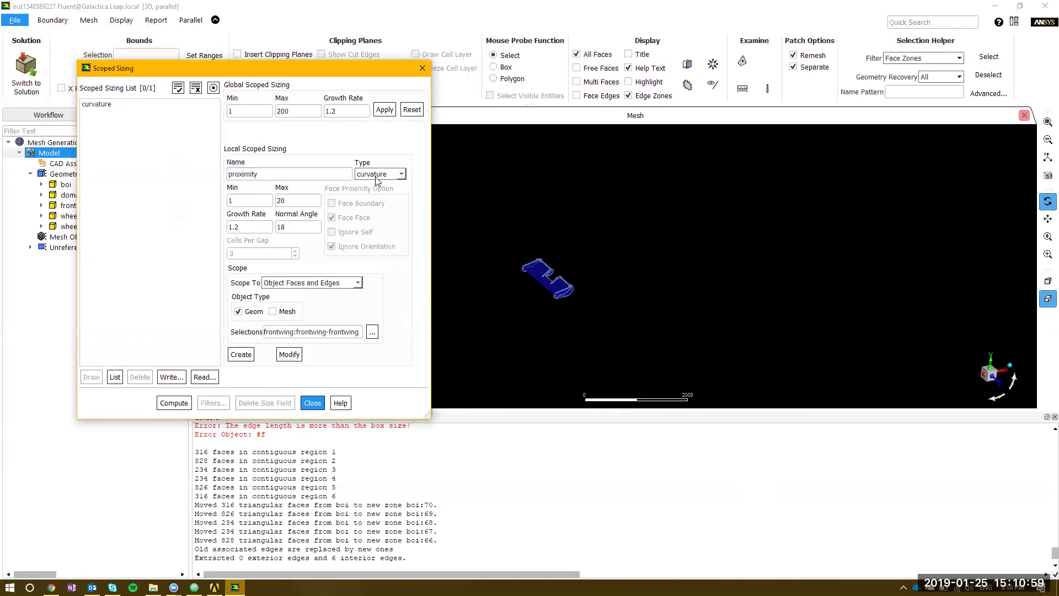
pyautogui.click(372, 194)
# Check the wing's narrow gaps up close, set the proximity sizing's Max to 5 and create the control
pyautogui.scroll(10, 562, 280)
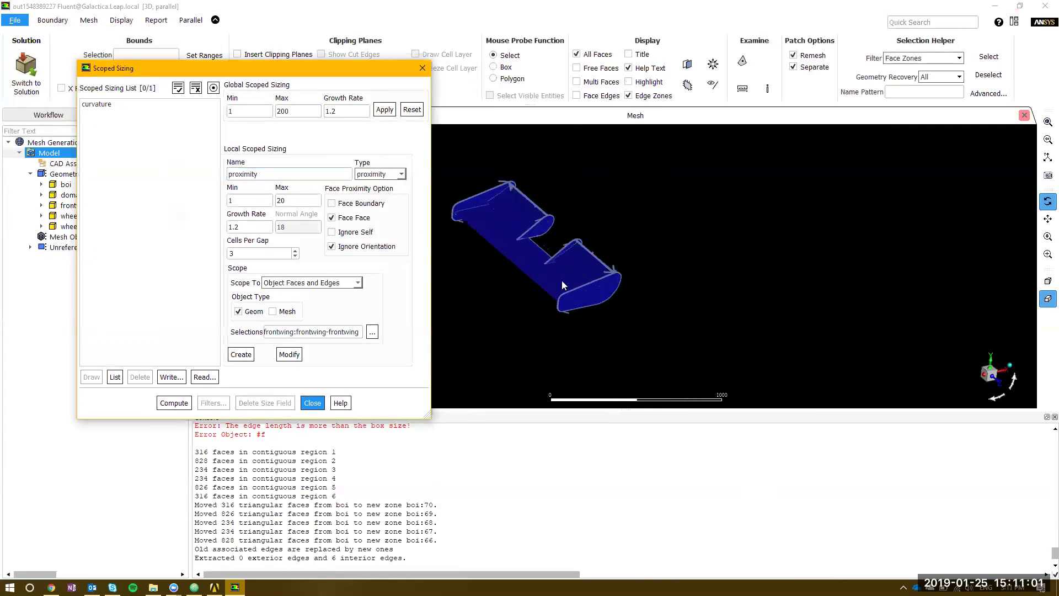
pyautogui.scroll(8, 657, 232)
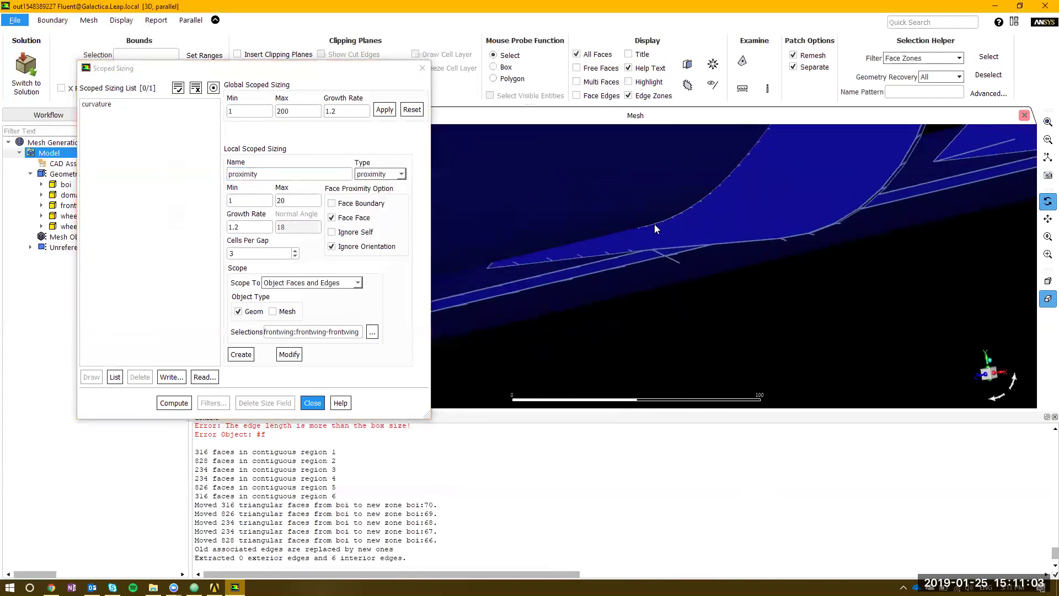
pyautogui.scroll(8, 641, 257)
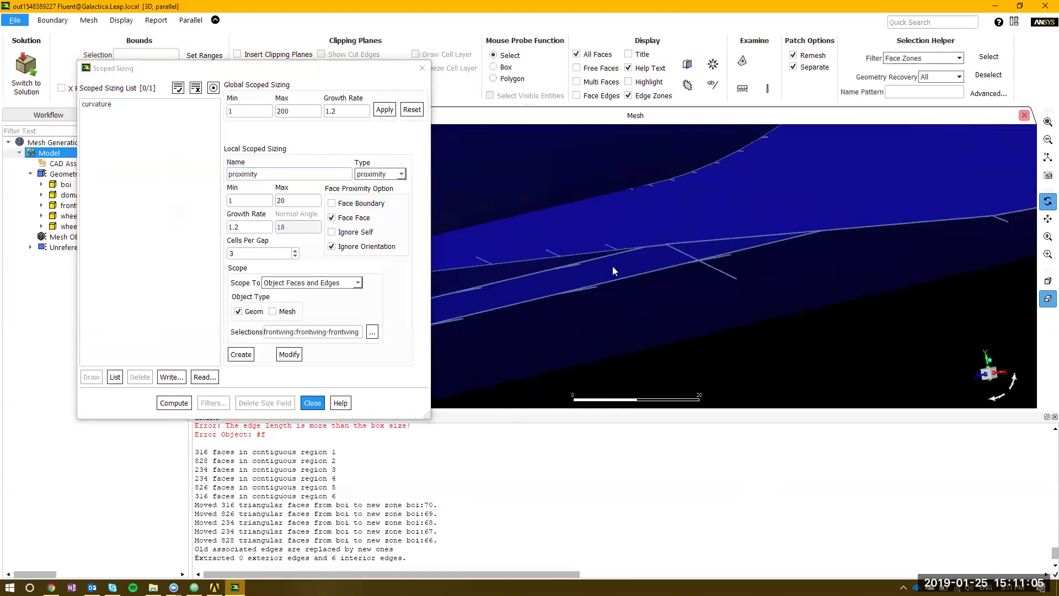
pyautogui.doubleClick(232, 200)
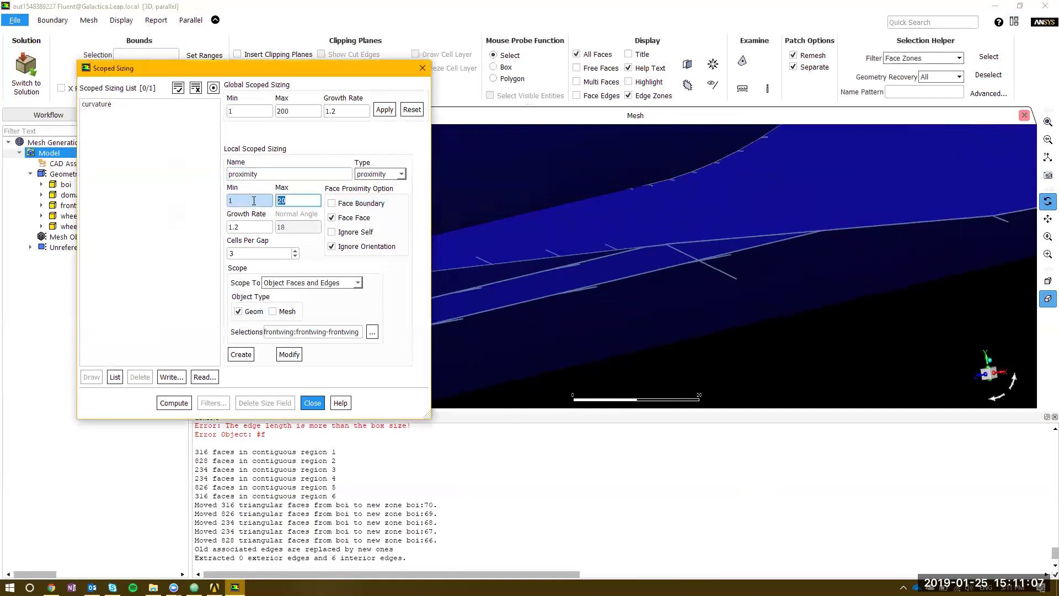
pyautogui.press('Tab')
pyautogui.write('5')
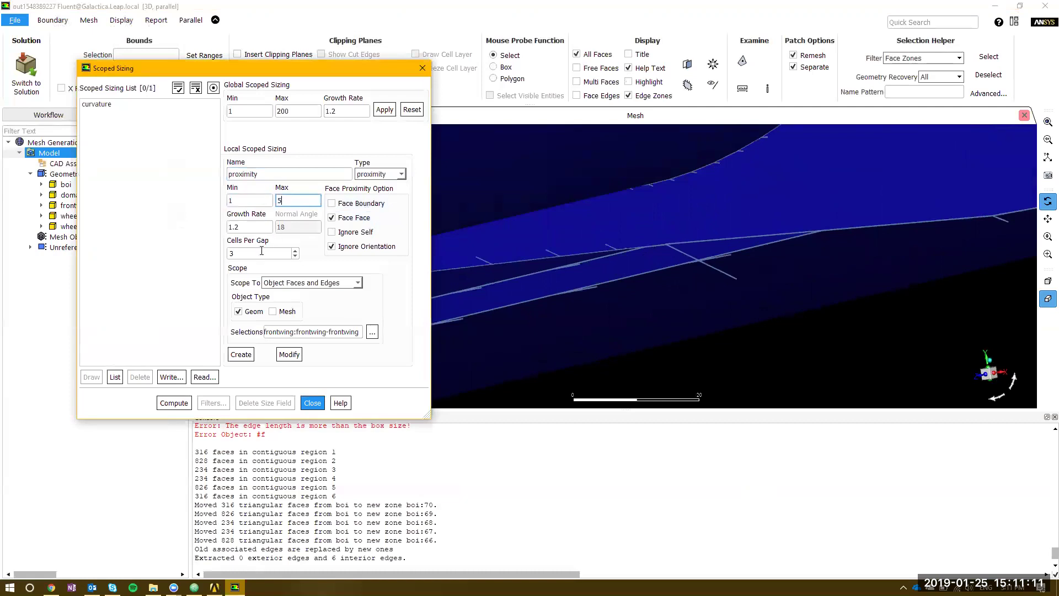
pyautogui.click(241, 354)
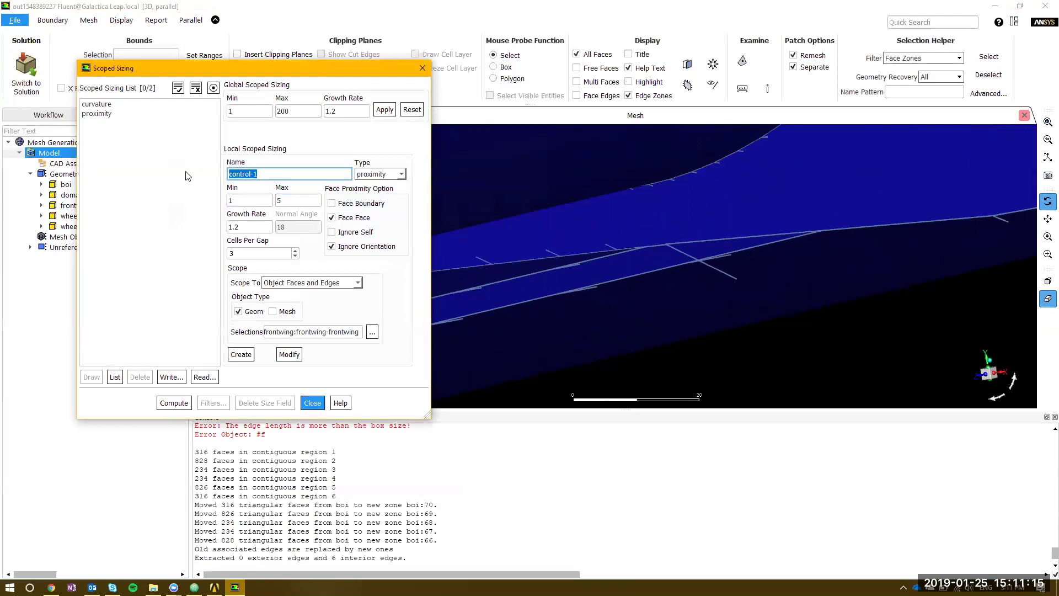
# Name the next local sizing curvature-wheel, set its type to curvature and its Max to 20
pyautogui.write('curvature-wheel')
pyautogui.click(375, 175)
pyautogui.click(383, 185)
pyautogui.doubleClick(298, 200)
pyautogui.write('20')
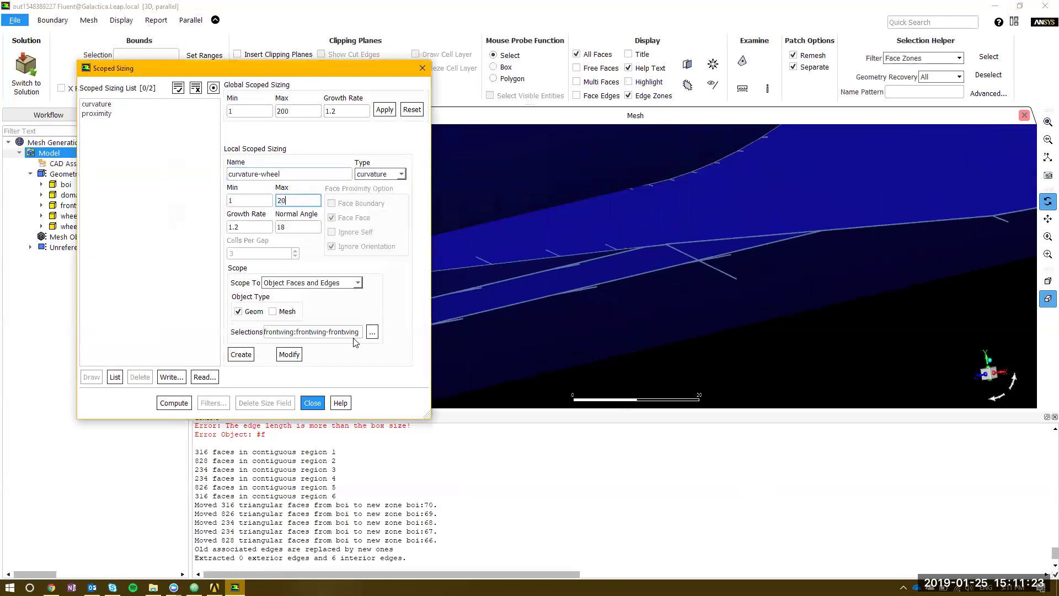
# Scope the curvature-wheel sizing to the wheel_left and wheel_right objects, draw them and create the control
pyautogui.click(248, 201)
pyautogui.click(371, 332)
pyautogui.click(490, 238)
pyautogui.click(491, 247)
pyautogui.click(498, 256)
pyautogui.click(510, 385)
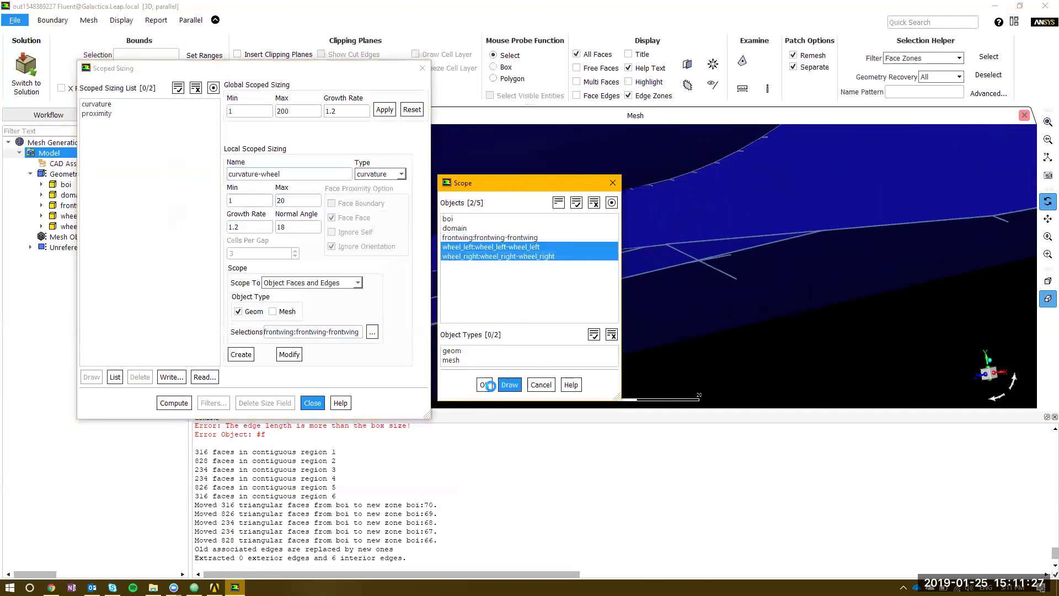
pyautogui.click(484, 384)
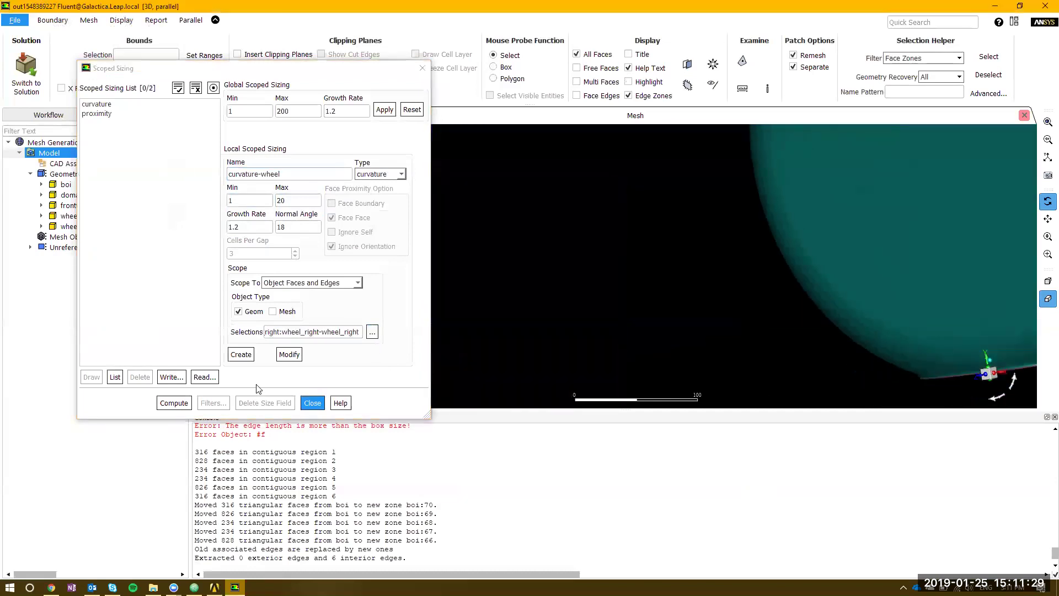
pyautogui.click(241, 354)
# Name the next local sizing boi, set its type to boi and its Max to 10
pyautogui.click(283, 169)
pyautogui.hotkey('ctrl', 'a')
pyautogui.write('b')
pyautogui.scroll(-5, 627, 207)
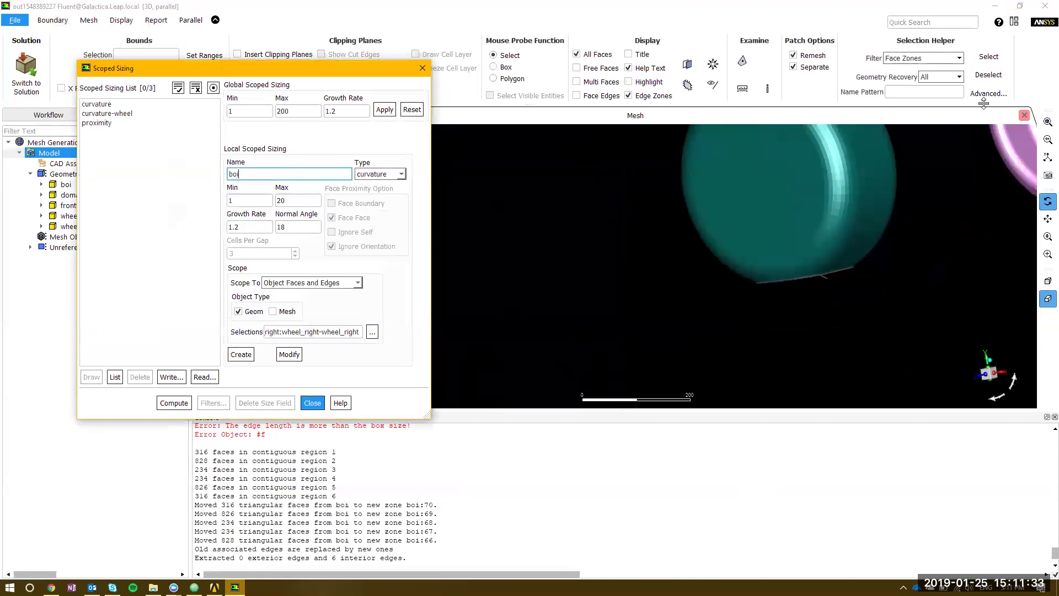
pyautogui.scroll(-3, 703, 227)
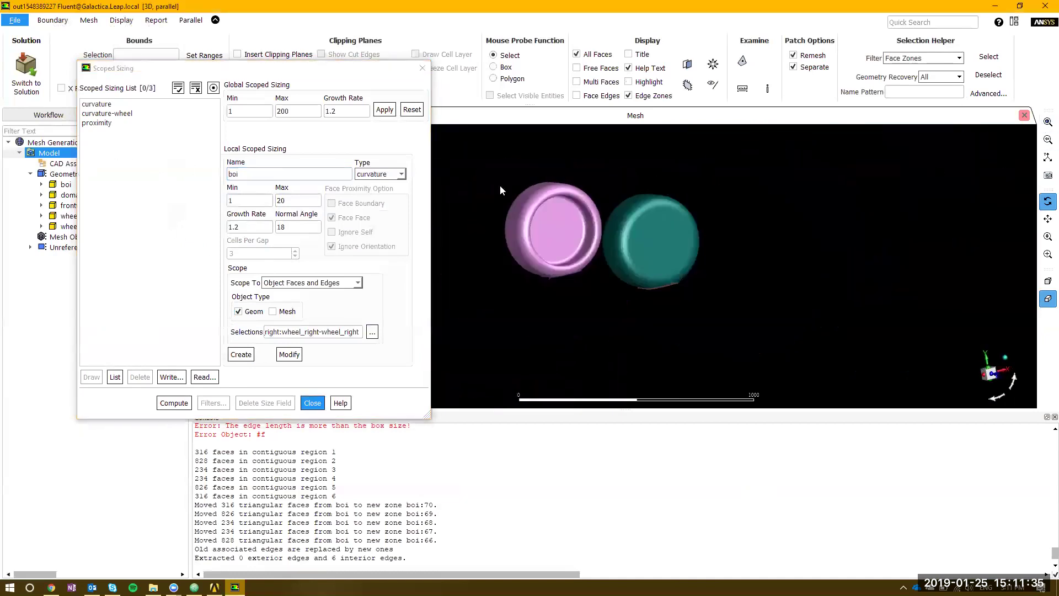
pyautogui.click(400, 174)
pyautogui.click(381, 231)
pyautogui.click(292, 201)
pyautogui.doubleClick(292, 201)
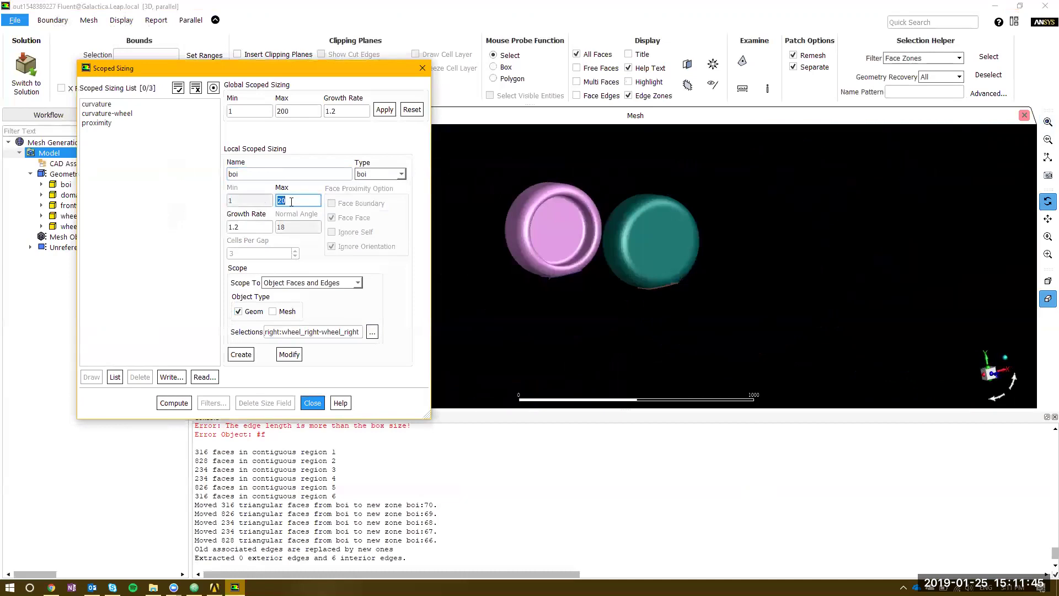
pyautogui.press('BackSpace')
pyautogui.write('1')
# Create the boi sizing scoped to the boi object and compute the size field from all scoped sizings
pyautogui.click(373, 332)
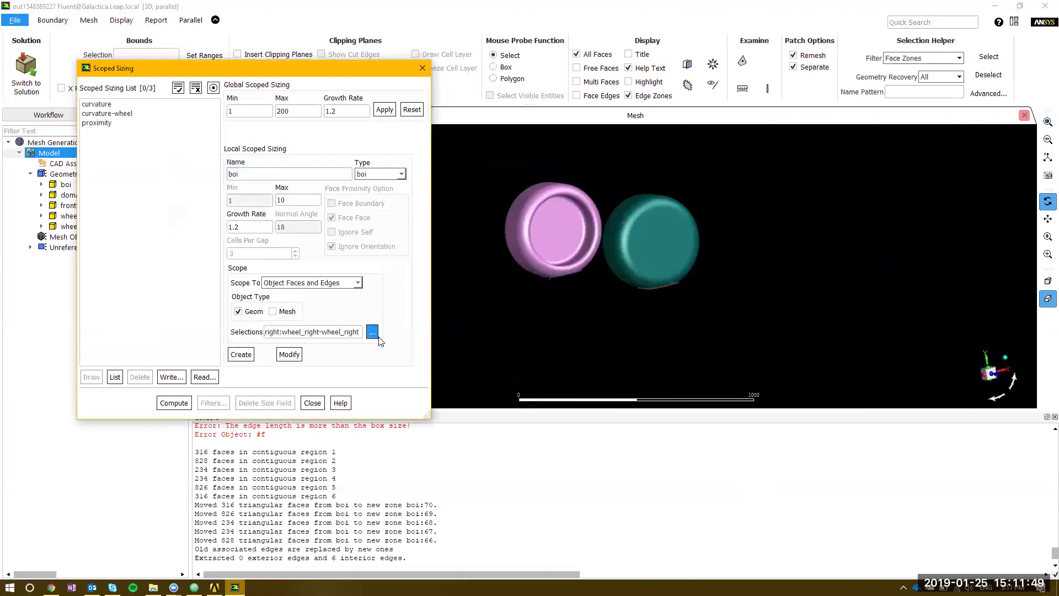
pyautogui.click(518, 220)
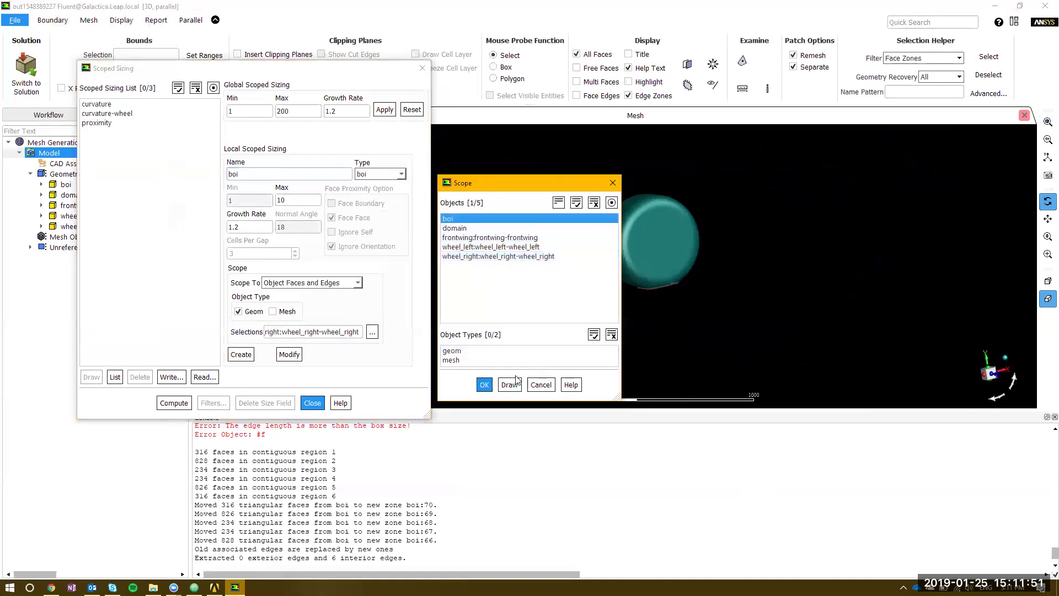
pyautogui.click(488, 387)
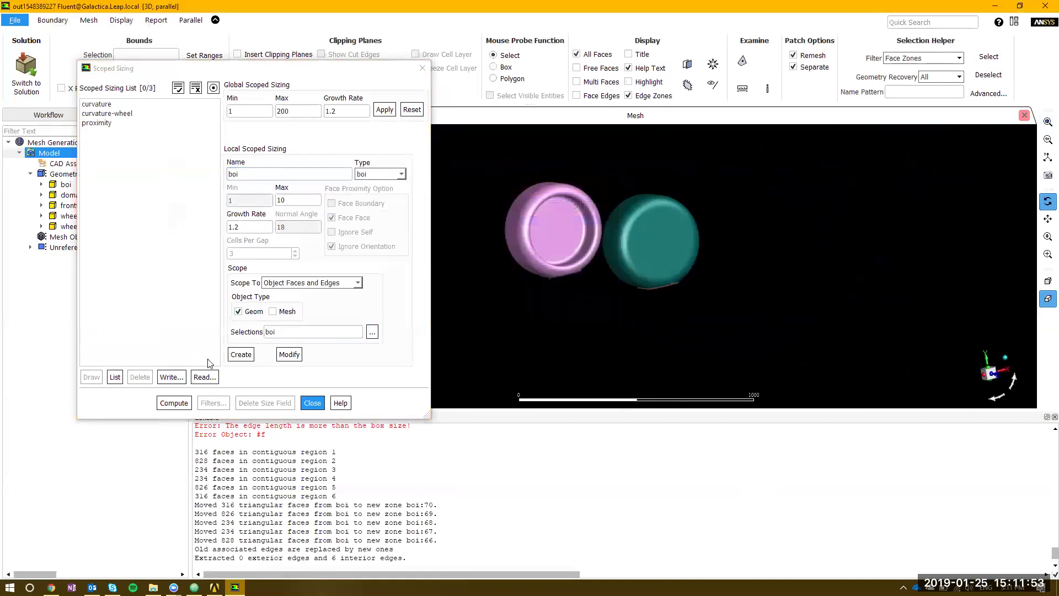
pyautogui.click(241, 354)
pyautogui.click(174, 403)
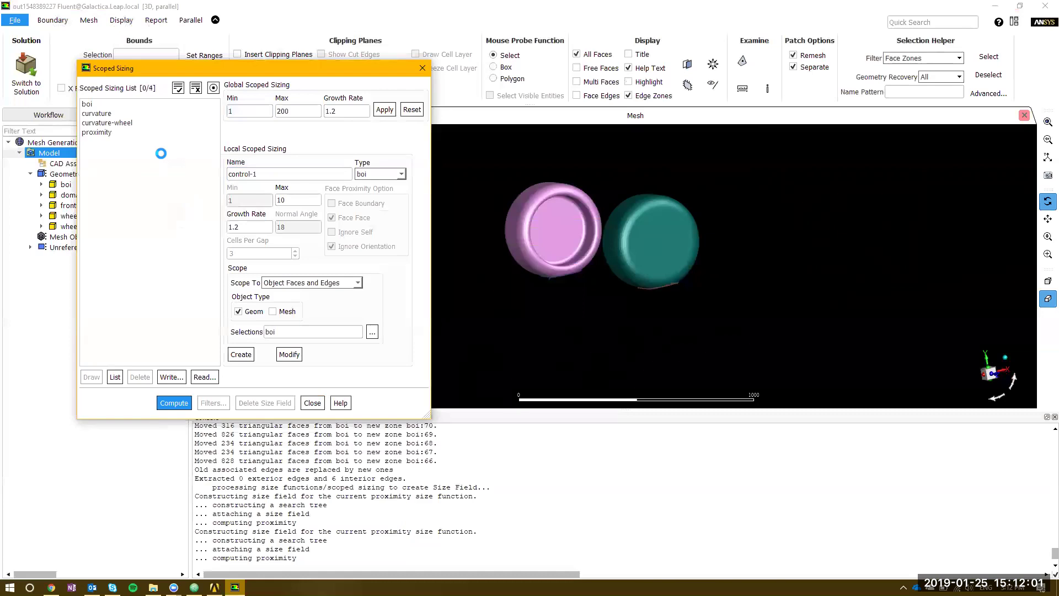
pyautogui.click(305, 403)
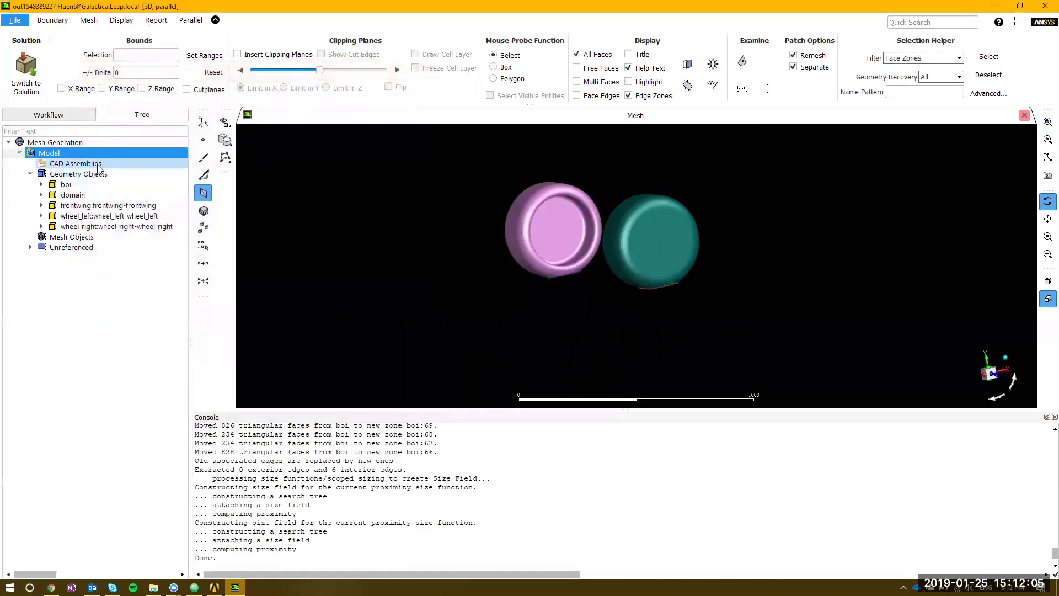
# Draw all geometry objects with All Faces turned off so the whole domain is shown as edges
pyautogui.rightClick(111, 153)
pyautogui.moveTo(162, 172)
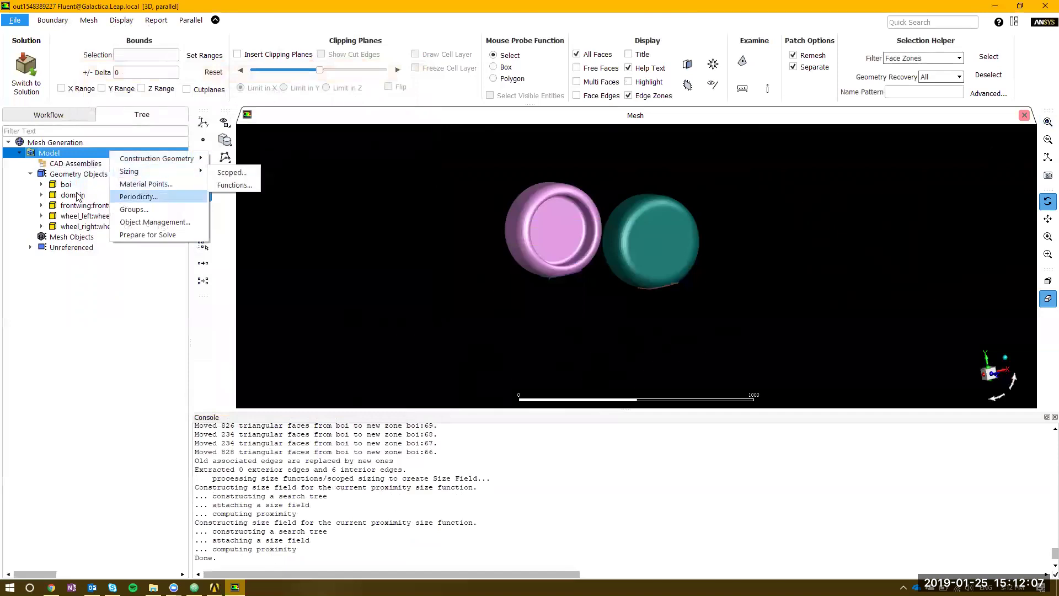
pyautogui.click(87, 174)
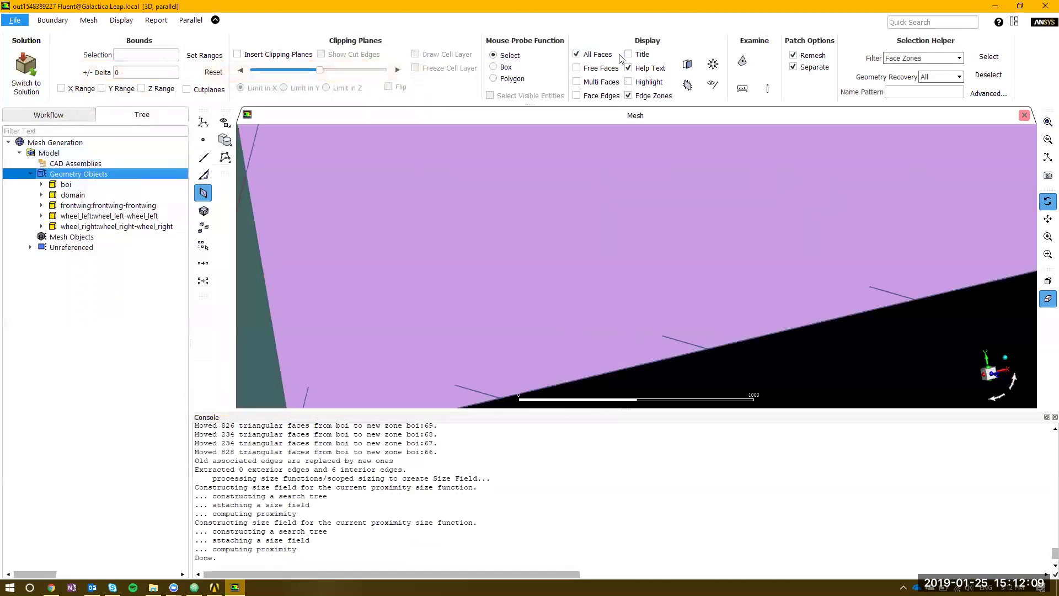
pyautogui.click(576, 54)
pyautogui.click(1048, 121)
pyautogui.moveTo(598, 319); pyautogui.dragTo(541, 257)
pyautogui.scroll(-5, 551, 237)
pyautogui.scroll(3, 564, 212)
# Start a new material point for the model and name it fluid
pyautogui.rightClick(62, 169)
pyautogui.click(66, 156)
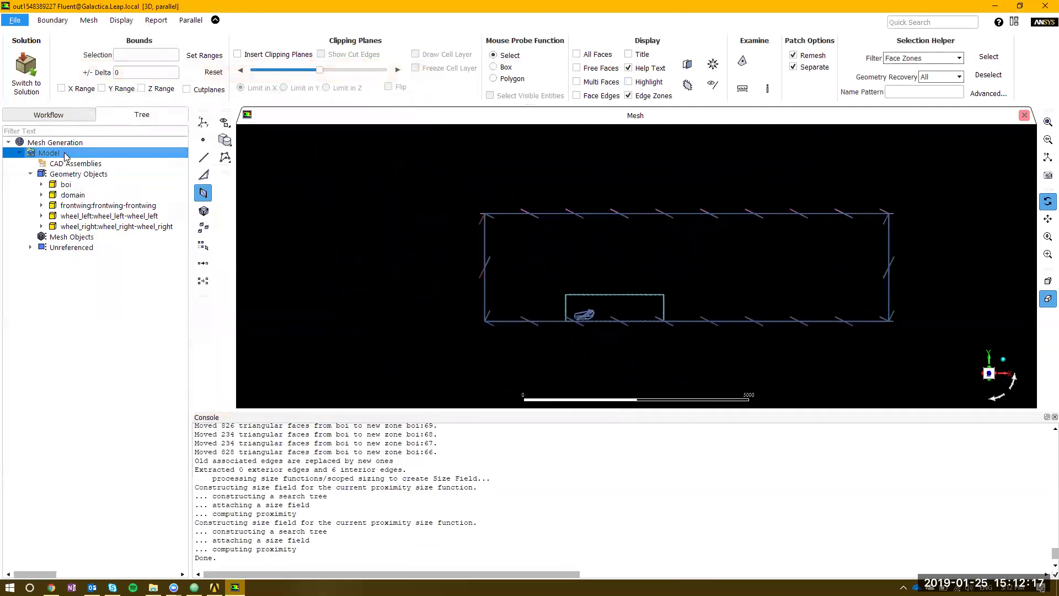
pyautogui.rightClick(66, 157)
pyautogui.click(103, 186)
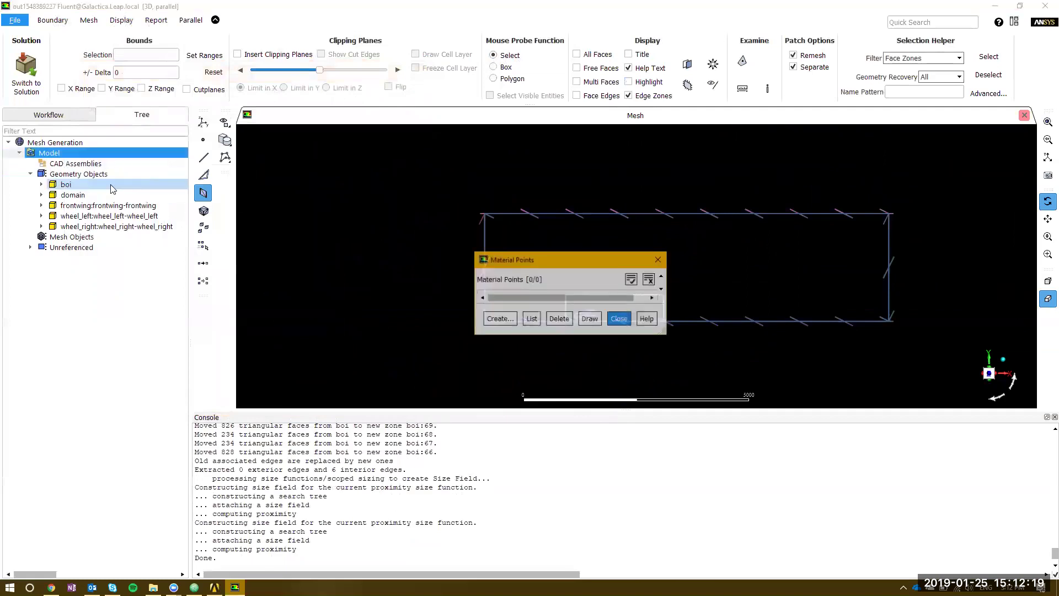
pyautogui.moveTo(575, 256); pyautogui.dragTo(234, 105)
pyautogui.click(162, 271)
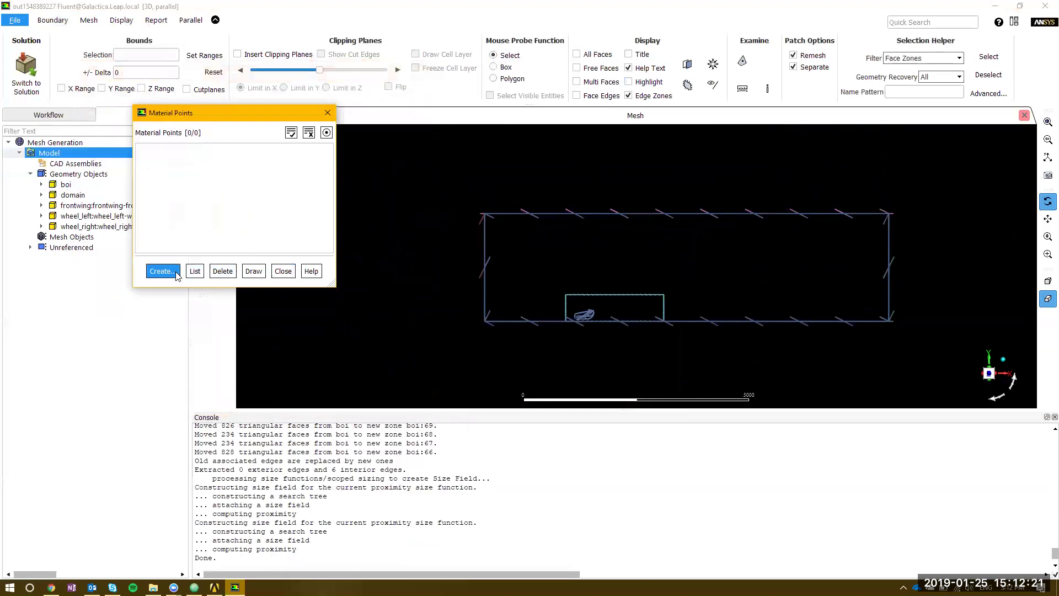
pyautogui.write('fluid')
pyautogui.moveTo(571, 259); pyautogui.dragTo(411, 137)
# Place the fluid material point at X 0, Y 1000, Z 1000, preview its location in the domain and create it
pyautogui.doubleClick(390, 198)
pyautogui.click(376, 198)
pyautogui.doubleClick(432, 199)
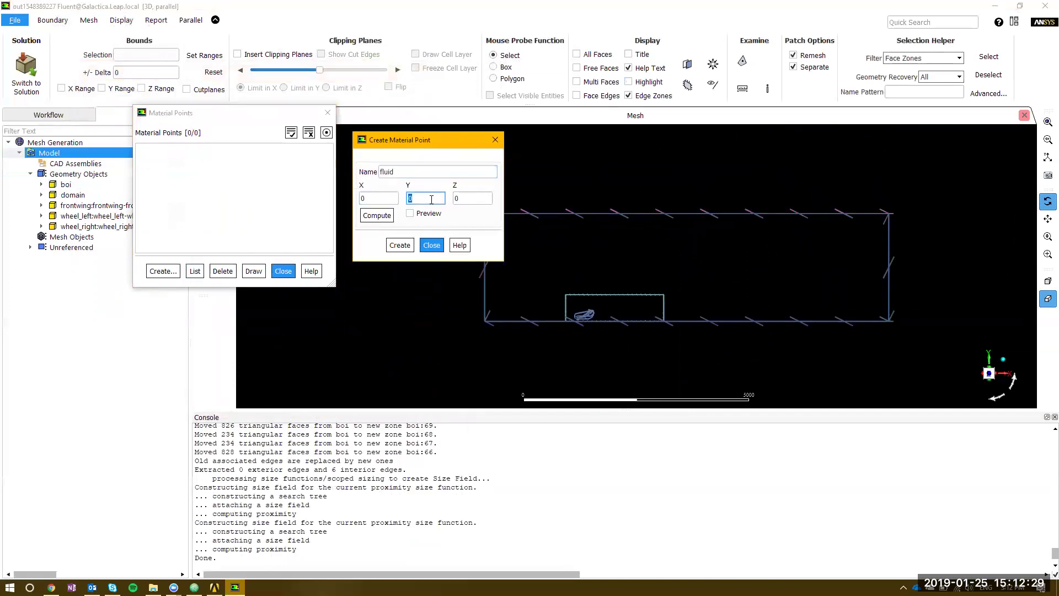
pyautogui.write('1000')
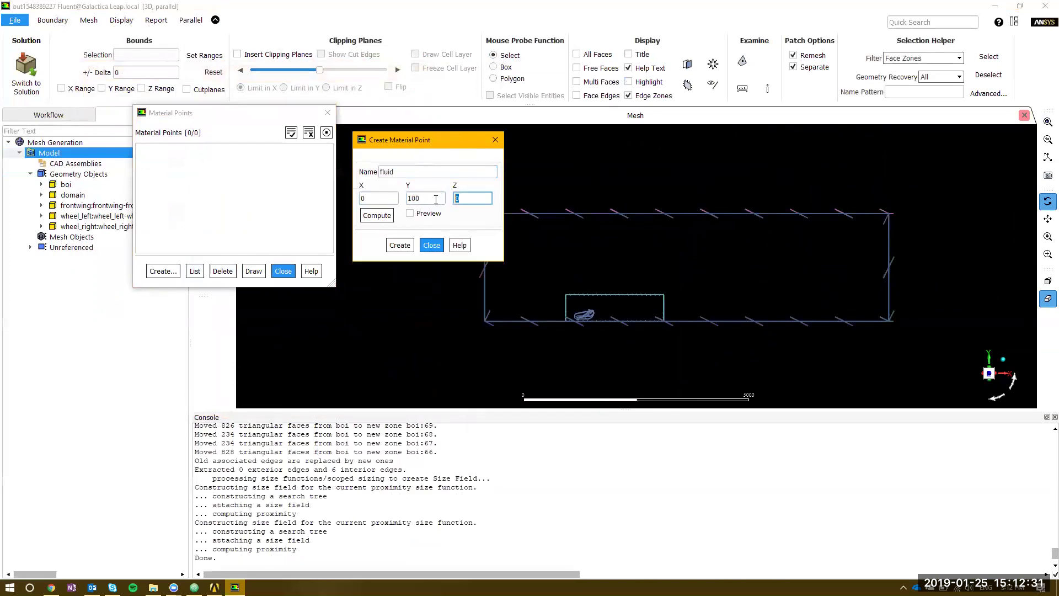
pyautogui.click(479, 198)
pyautogui.write('1000')
pyautogui.click(412, 213)
pyautogui.moveTo(597, 256)
pyautogui.mouseDown()
pyautogui.moveTo(848, 287)
pyautogui.moveTo(968, 269)
pyautogui.moveTo(937, 270)
pyautogui.moveTo(970, 284)
pyautogui.moveTo(917, 286)
pyautogui.moveTo(981, 289)
pyautogui.moveTo(662, 259)
pyautogui.mouseUp()
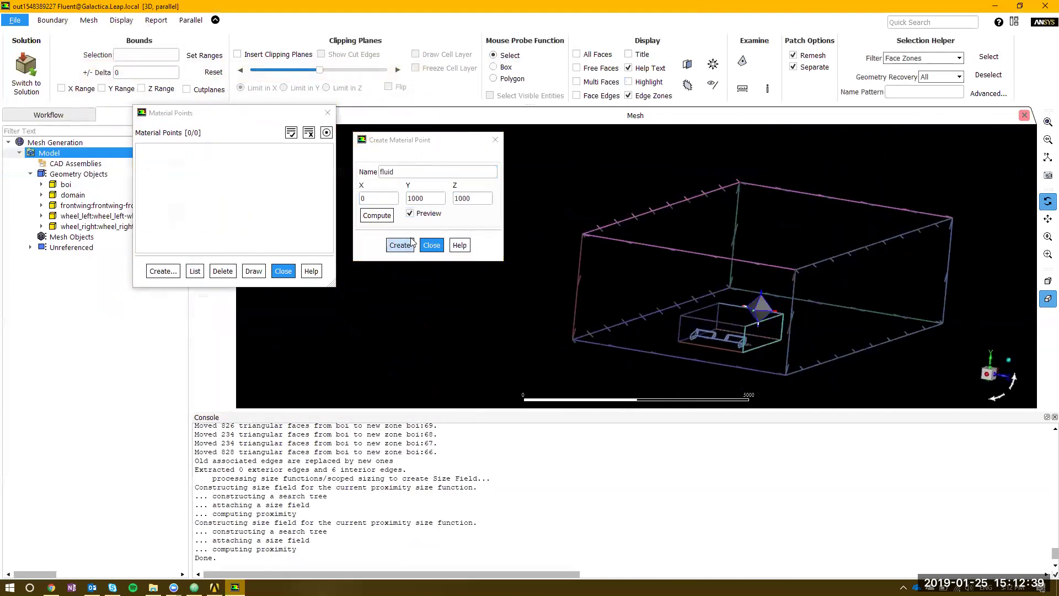
pyautogui.click(400, 245)
pyautogui.click(282, 271)
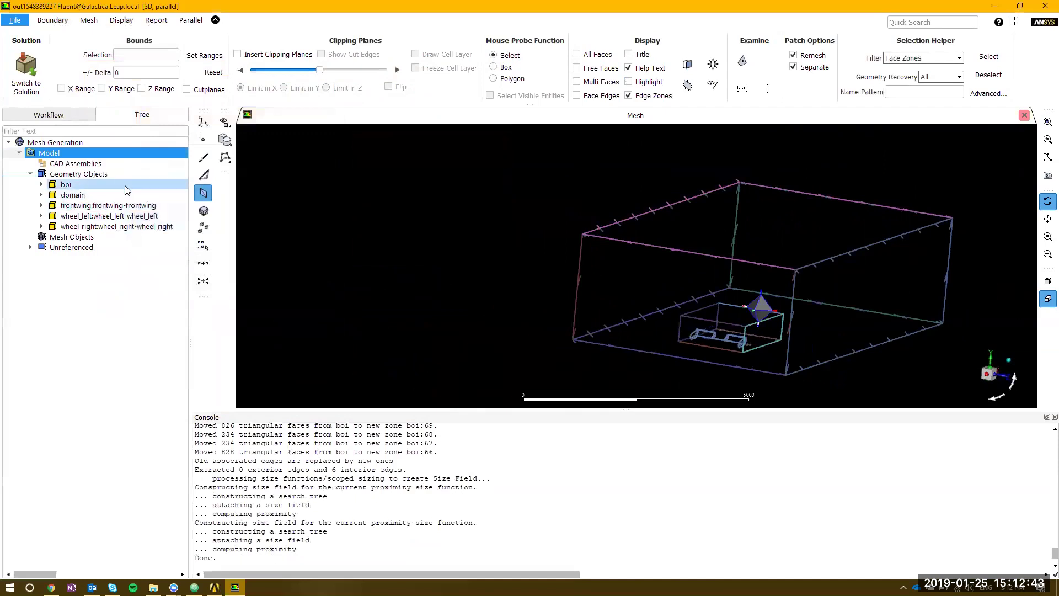
# Extract wrap edges for the domain, frontwing, wheel_left and wheel_right geometry objects
pyautogui.moveTo(320, 254); pyautogui.dragTo(516, 265)
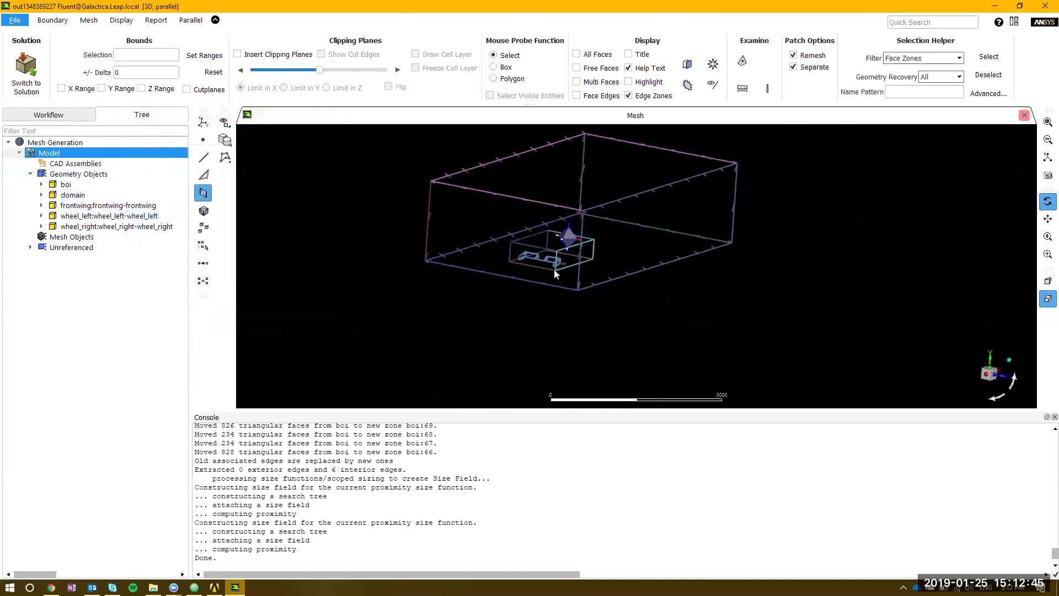
pyautogui.click(104, 195)
pyautogui.keyDown('shift'); pyautogui.click(116, 226); pyautogui.keyUp('shift')
pyautogui.rightClick(121, 225)
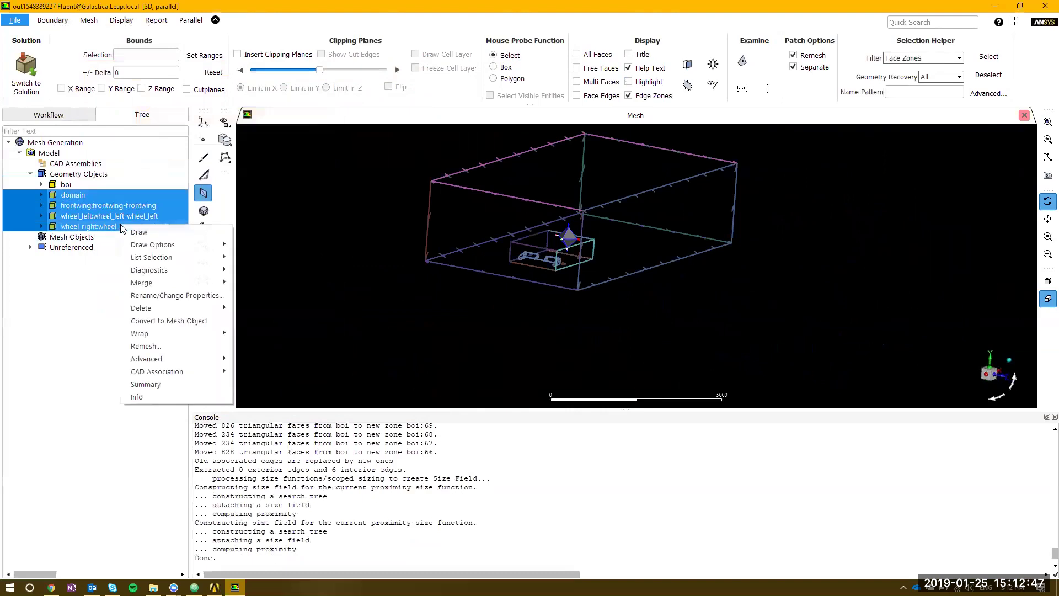
pyautogui.moveTo(164, 334)
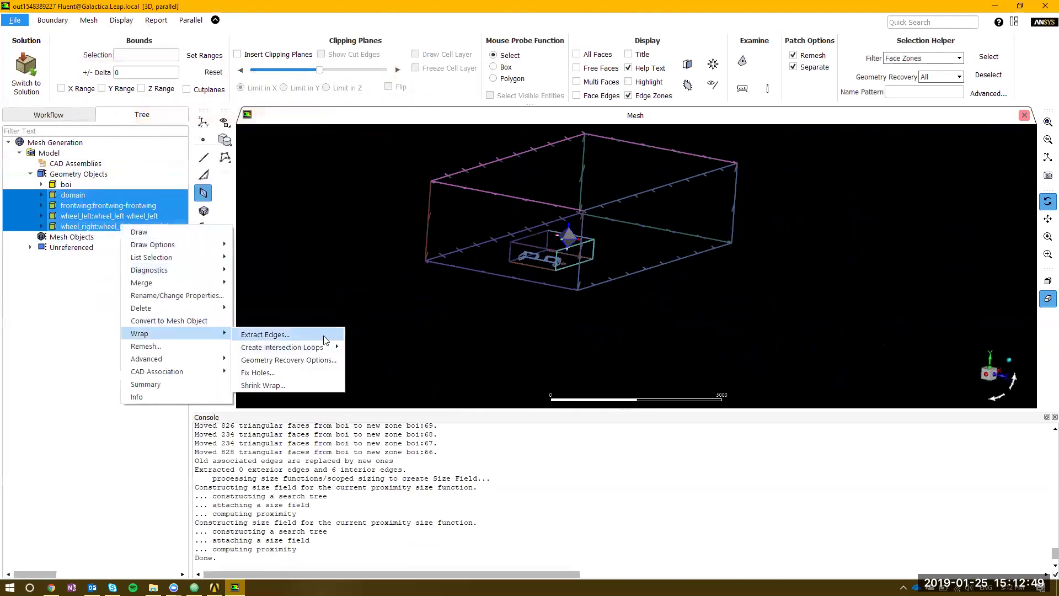
pyautogui.click(265, 335)
pyautogui.click(528, 340)
# Create intersection loops collectively for the domain, frontwing and both wheel objects, and bring up the console's command list
pyautogui.scroll(5, 531, 252)
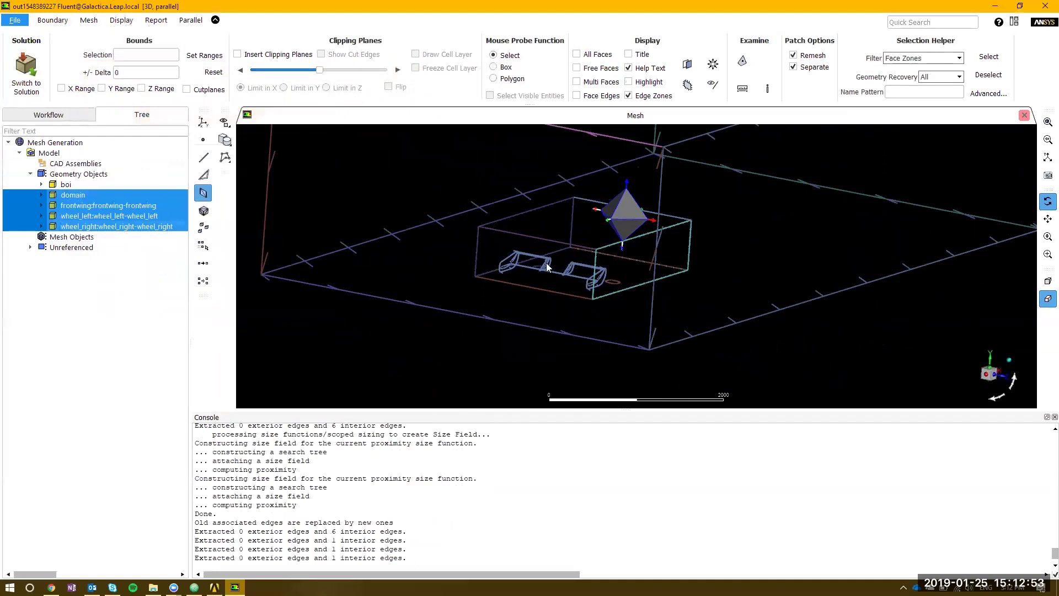
pyautogui.moveTo(609, 272); pyautogui.dragTo(445, 253)
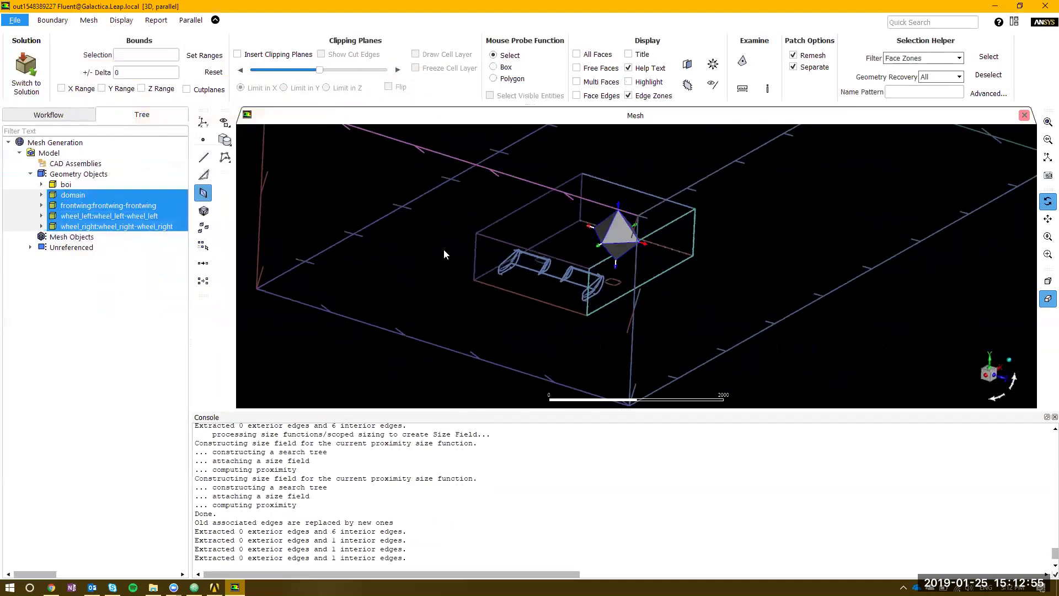
pyautogui.scroll(-5, 490, 234)
pyautogui.rightClick(80, 200)
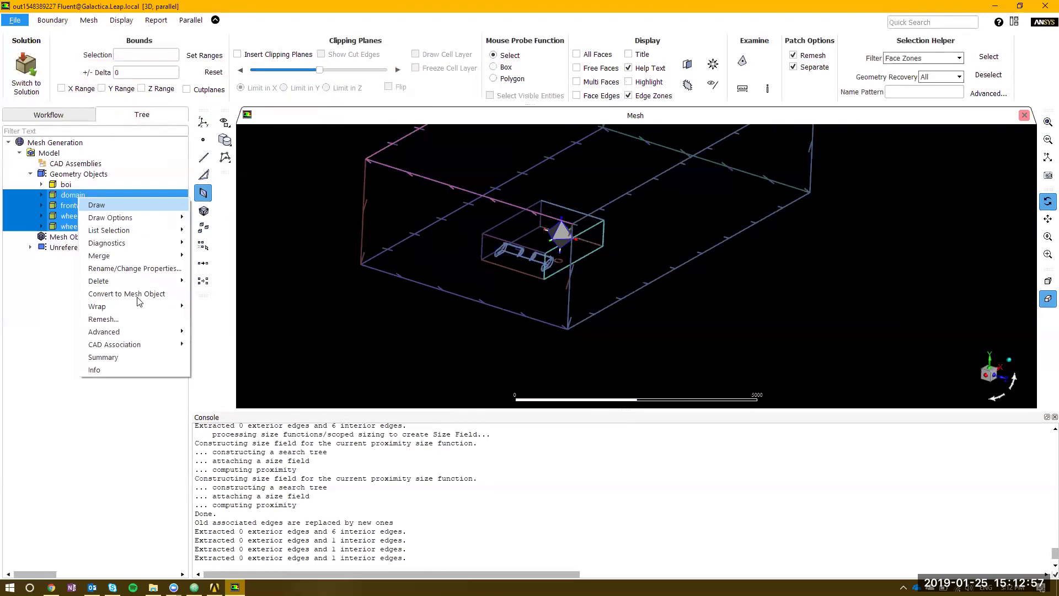
pyautogui.moveTo(138, 307)
pyautogui.moveTo(243, 320)
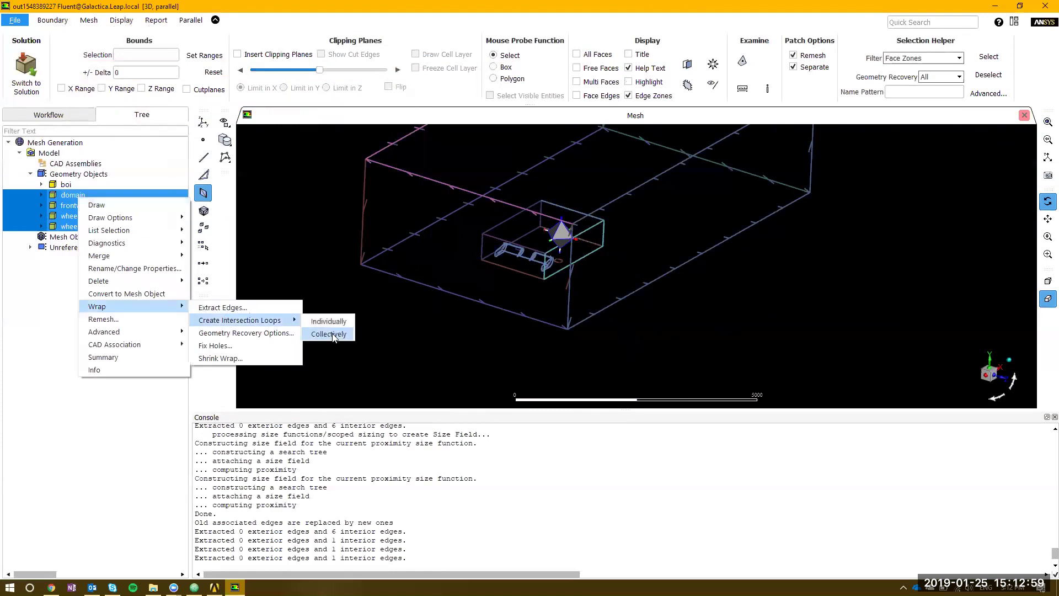
pyautogui.click(331, 334)
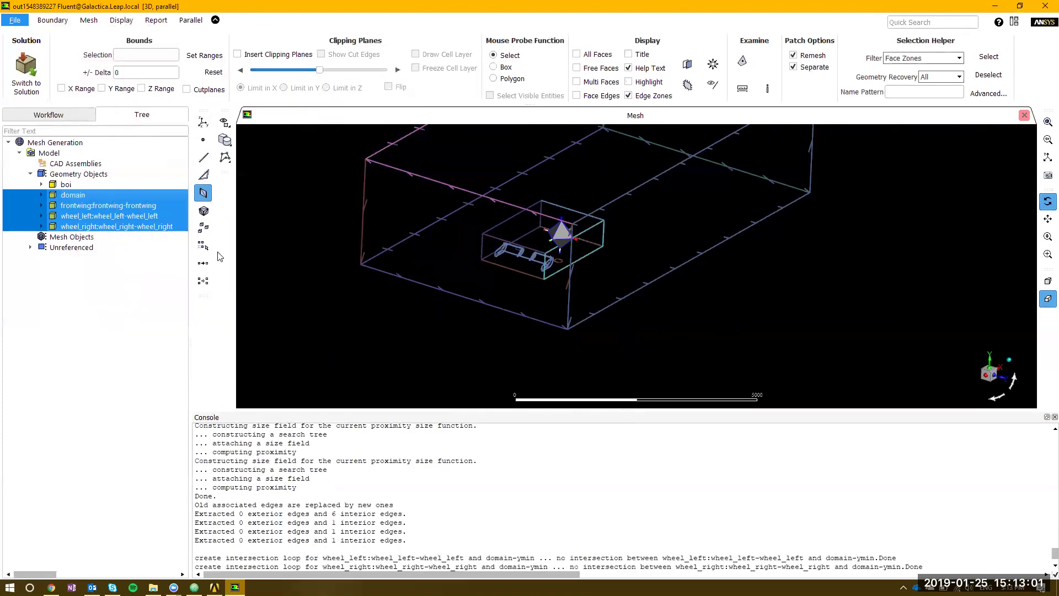
pyautogui.scroll(3, 558, 255)
pyautogui.scroll(2, 593, 261)
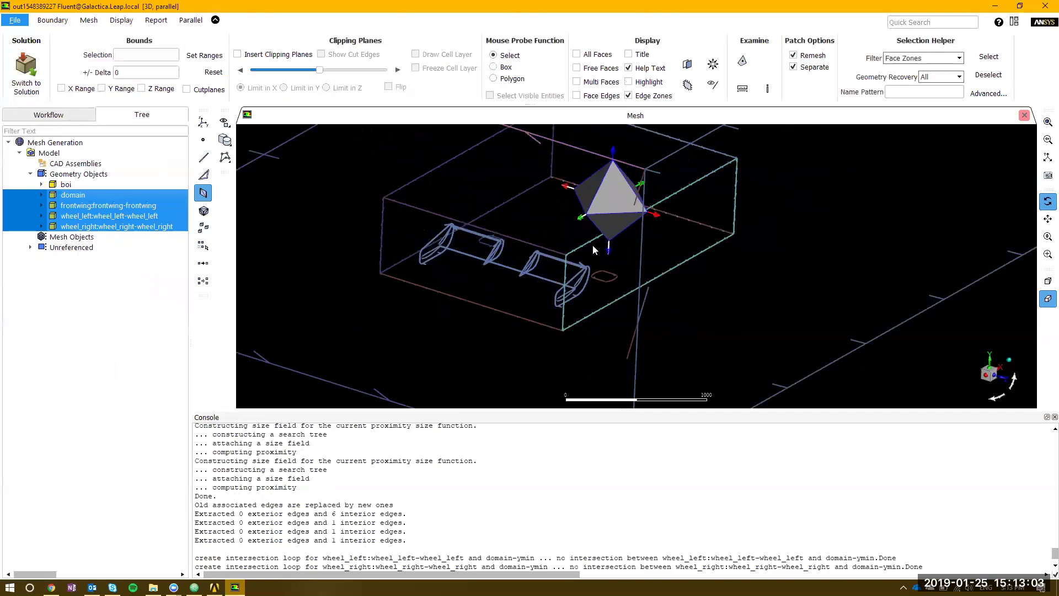
pyautogui.scroll(-2, 636, 267)
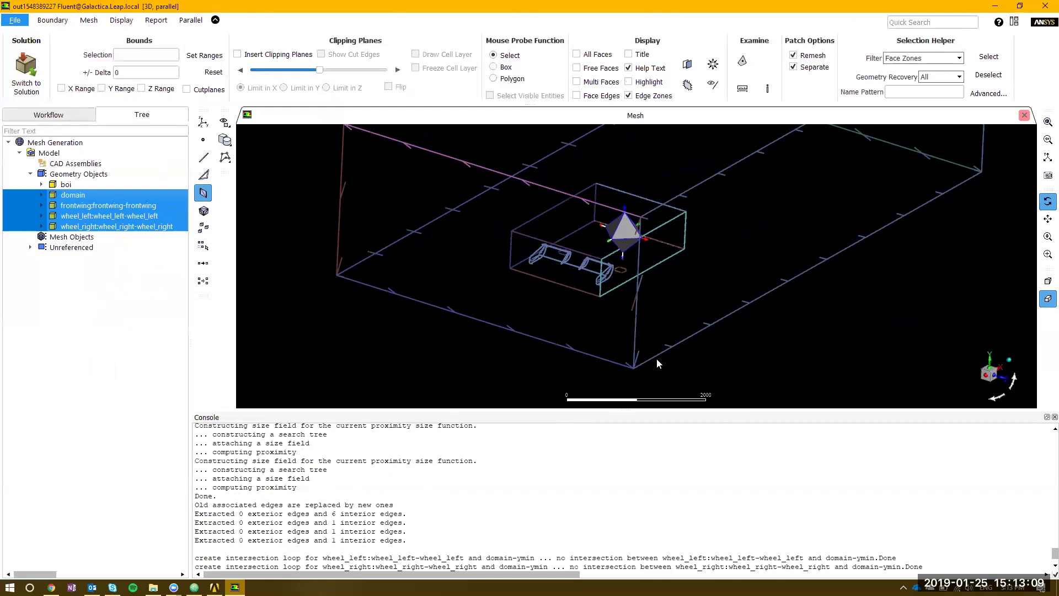
pyautogui.click(922, 539)
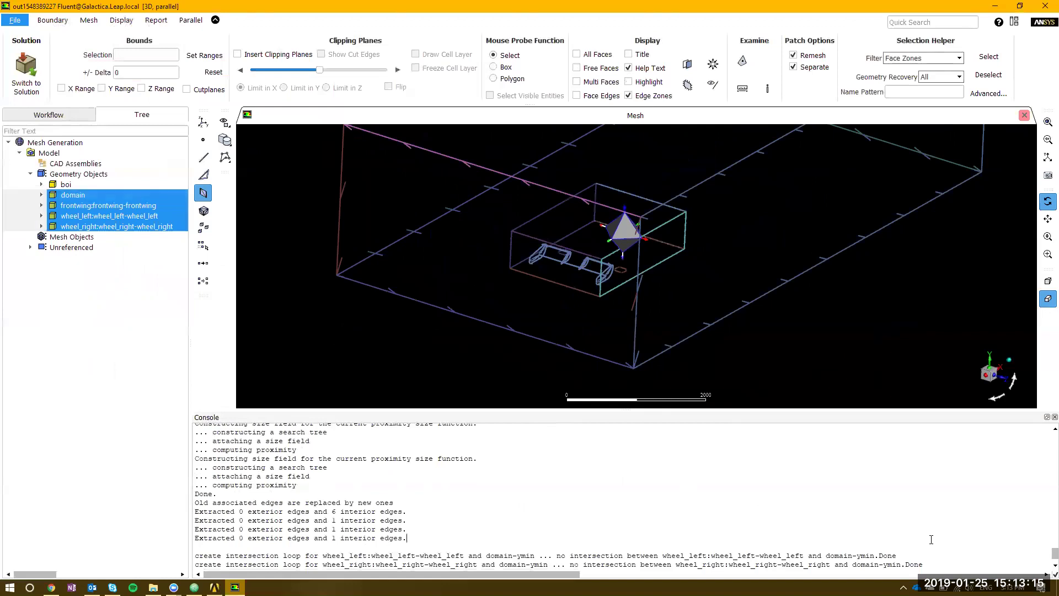
pyautogui.press('Return')
# Set up a collective shrink wrap of the domain, frontwing and both wheel objects, named fluid and using the fluid material point
pyautogui.rightClick(141, 217)
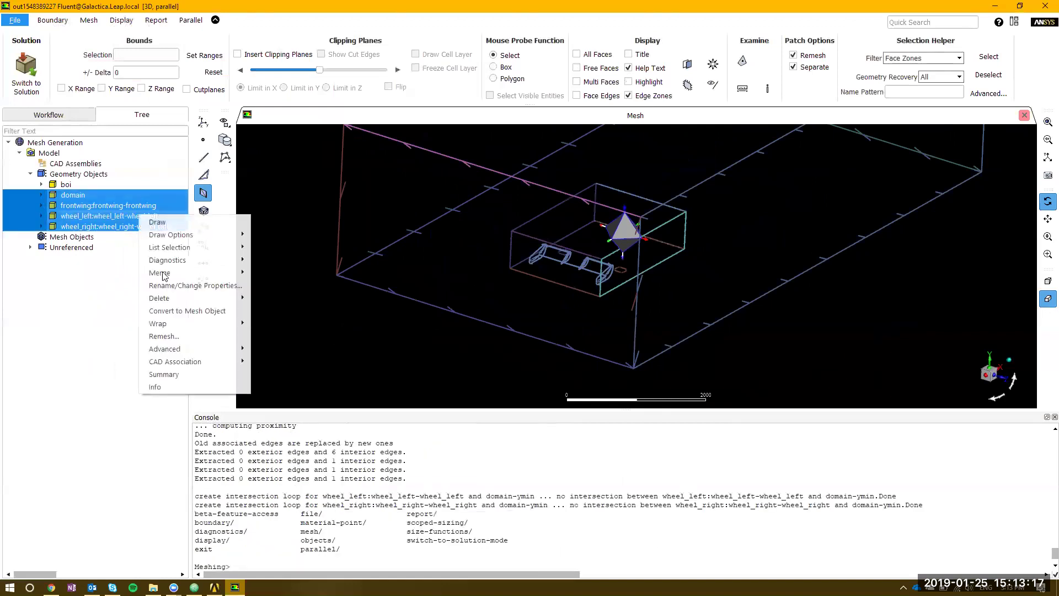
pyautogui.moveTo(209, 323)
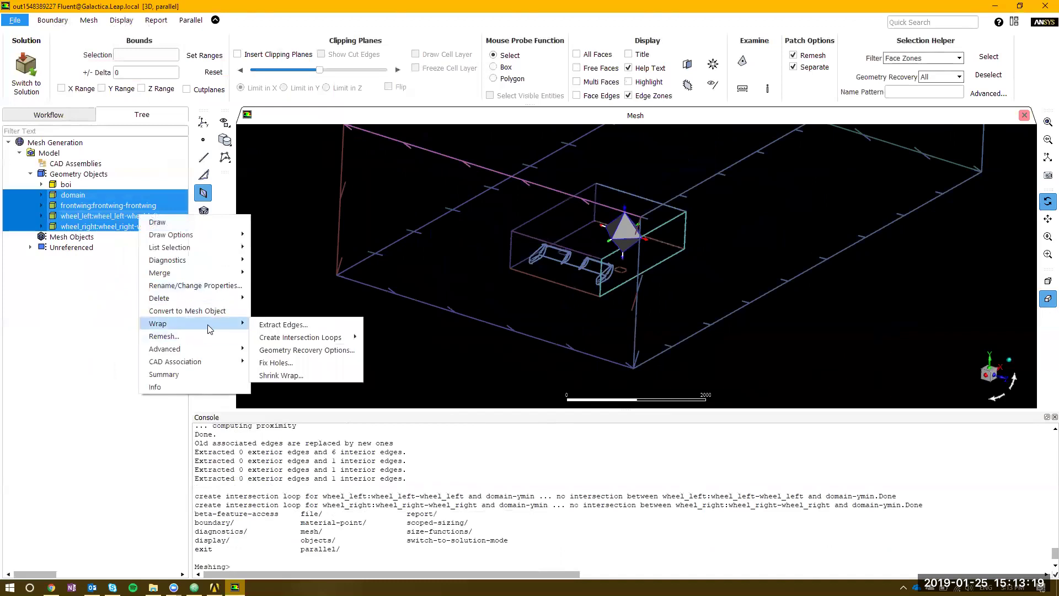
pyautogui.click(323, 376)
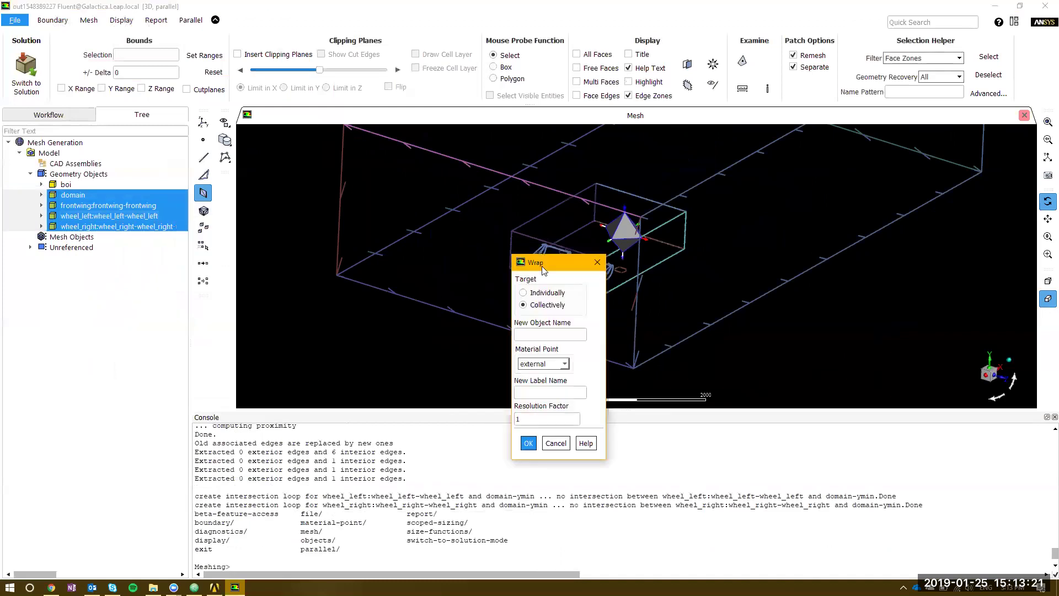
pyautogui.moveTo(543, 262); pyautogui.dragTo(261, 169)
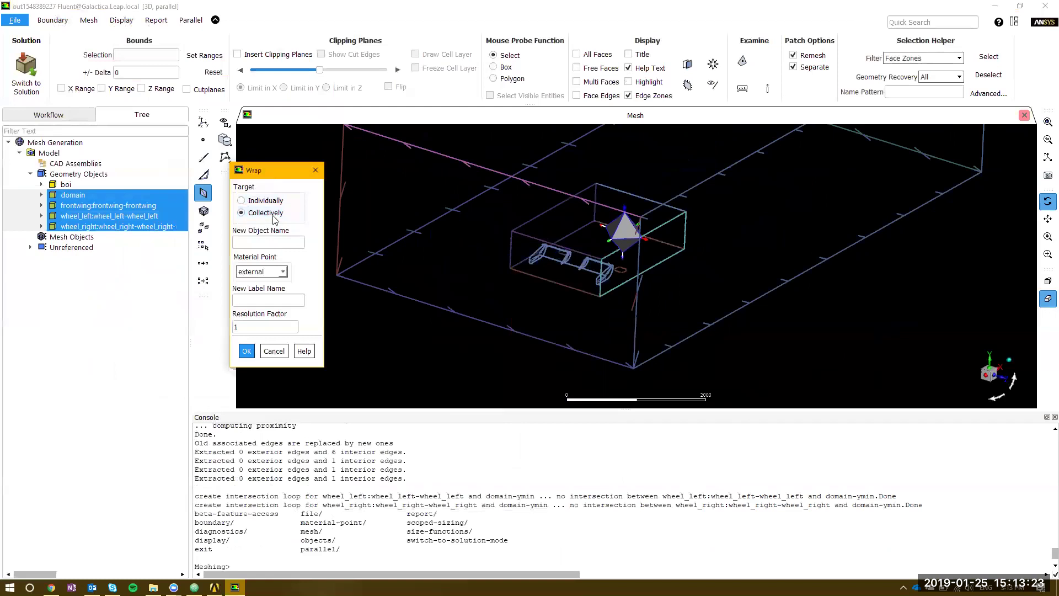
pyautogui.click(268, 242)
pyautogui.write('fluid')
pyautogui.click(274, 271)
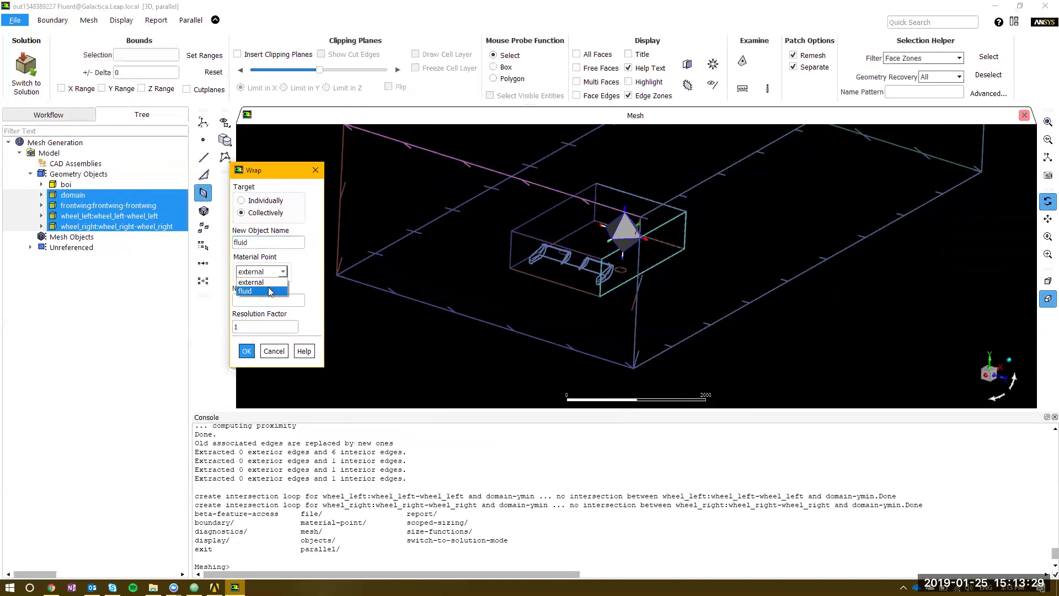
pyautogui.click(257, 288)
# Set the wrap's resolution factor to 0.7, open the wrap help page and run the shrink wrap
pyautogui.doubleClick(261, 302)
pyautogui.write('0.')
pyautogui.press('BackSpace')
pyautogui.press('BackSpace')
pyautogui.write('0.7')
pyautogui.click(304, 325)
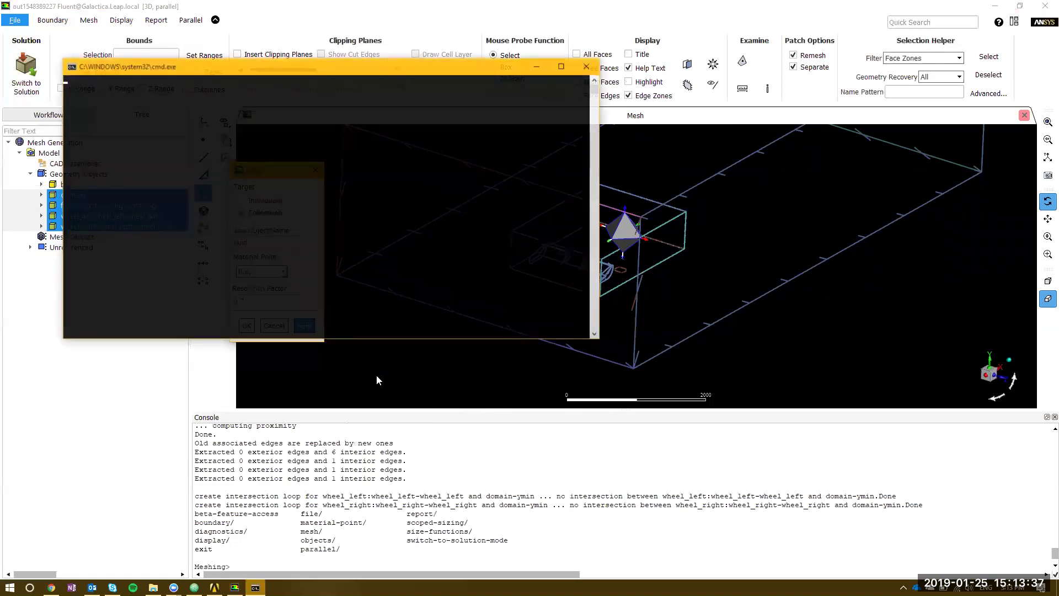
pyautogui.hotkey('alt', 'Tab')
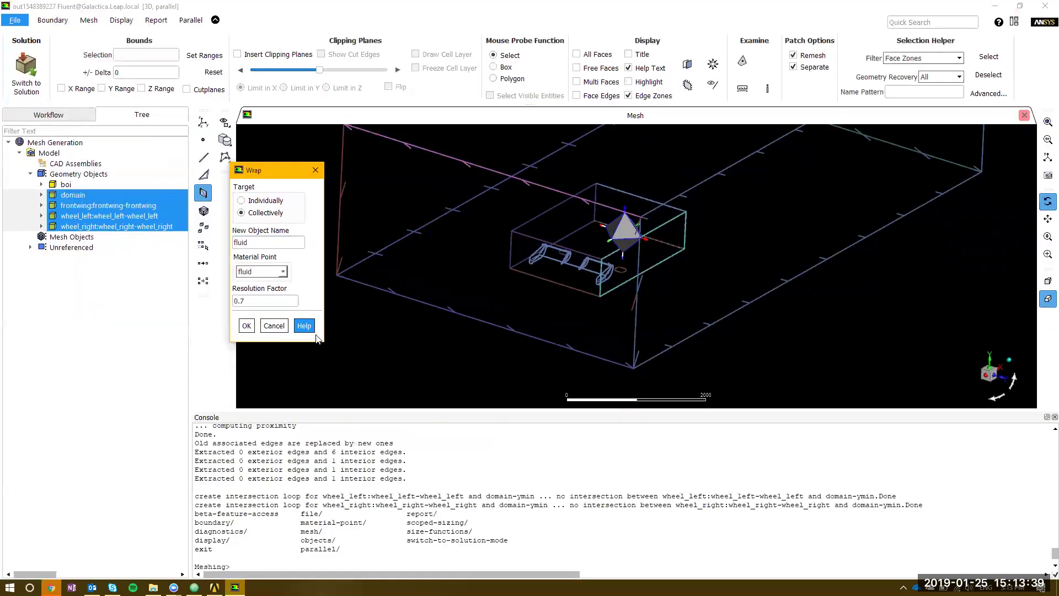
pyautogui.click(247, 325)
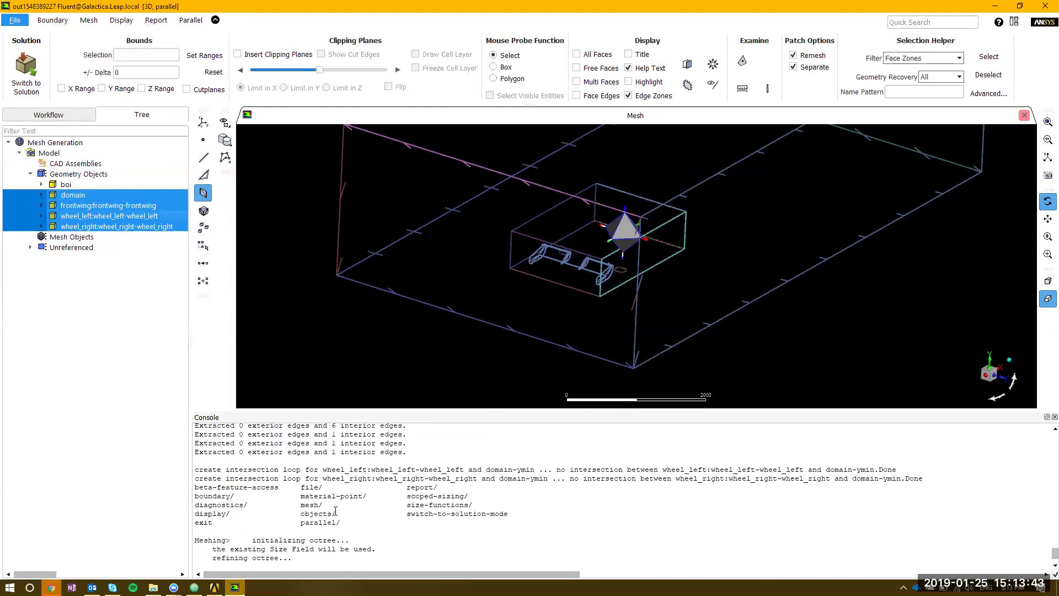
# Switch to the browser and read the shrink-wrapping help page on individual and collective mesh objects, the Resolution Factor and the /objects/wrap/wrap command
pyautogui.hotkey('alt', 'Tab')
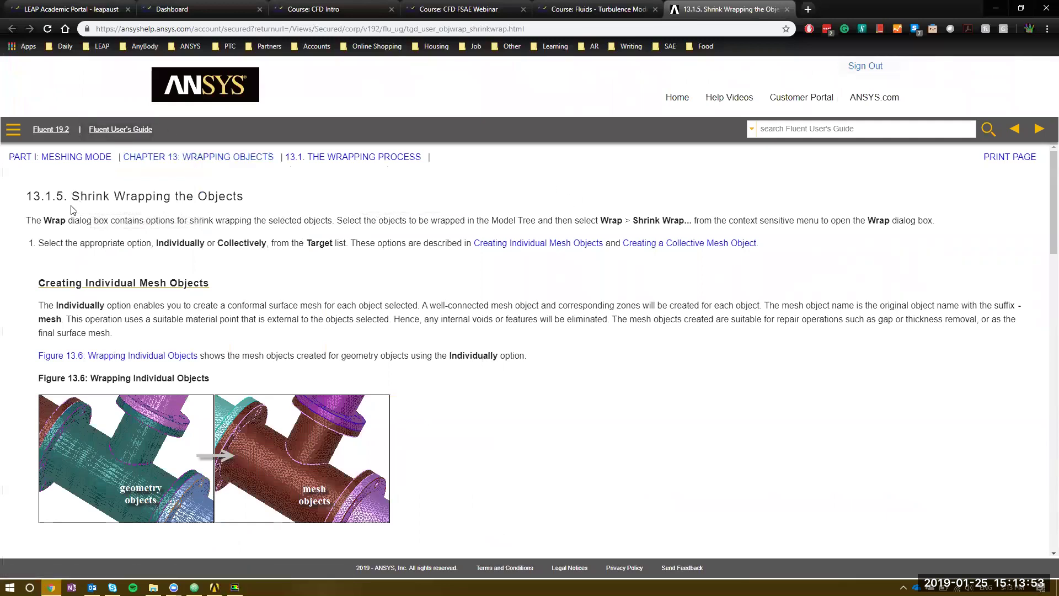
pyautogui.scroll(-3, 333, 226)
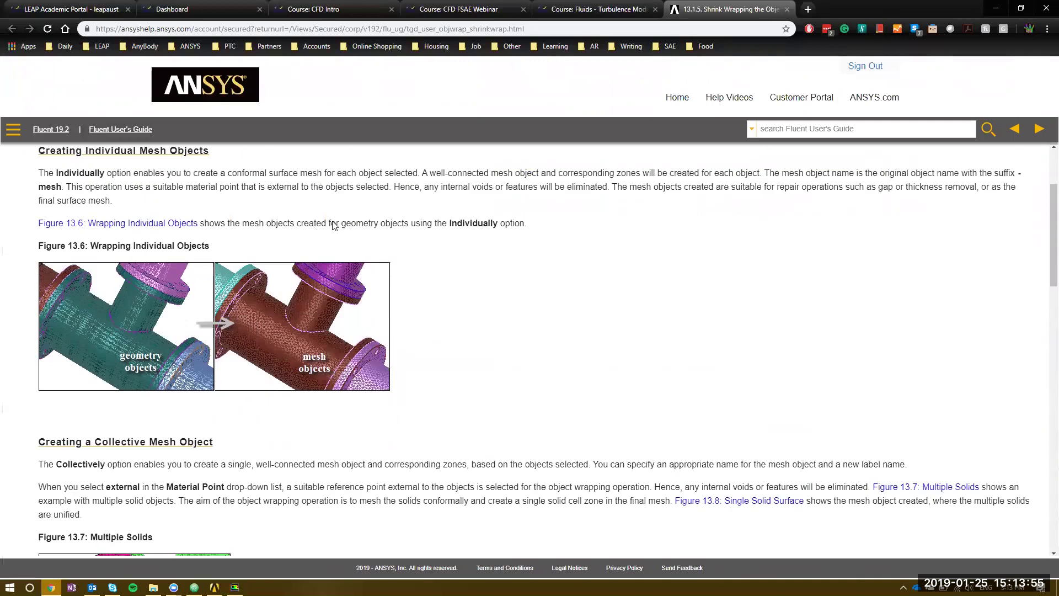
pyautogui.scroll(1, 94, 212)
pyautogui.moveTo(206, 210); pyautogui.dragTo(223, 217)
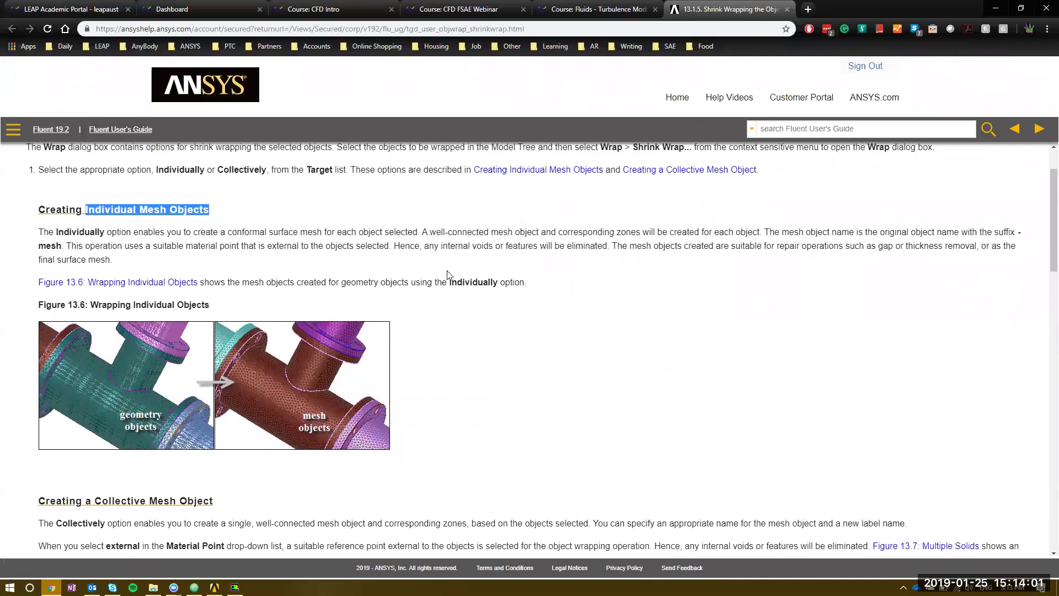
pyautogui.scroll(-4, 337, 271)
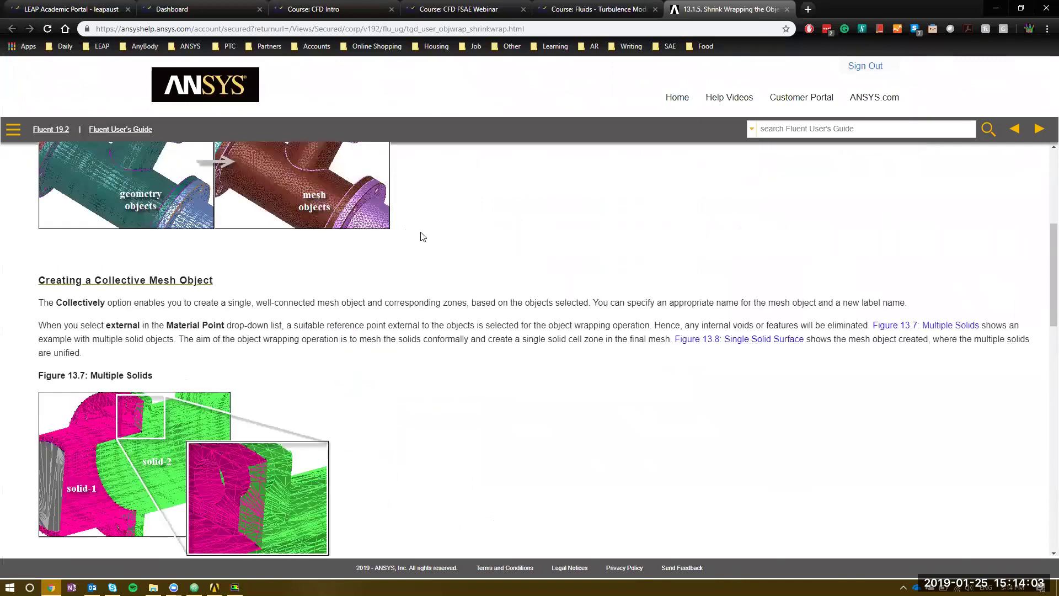
pyautogui.scroll(-10, 141, 220)
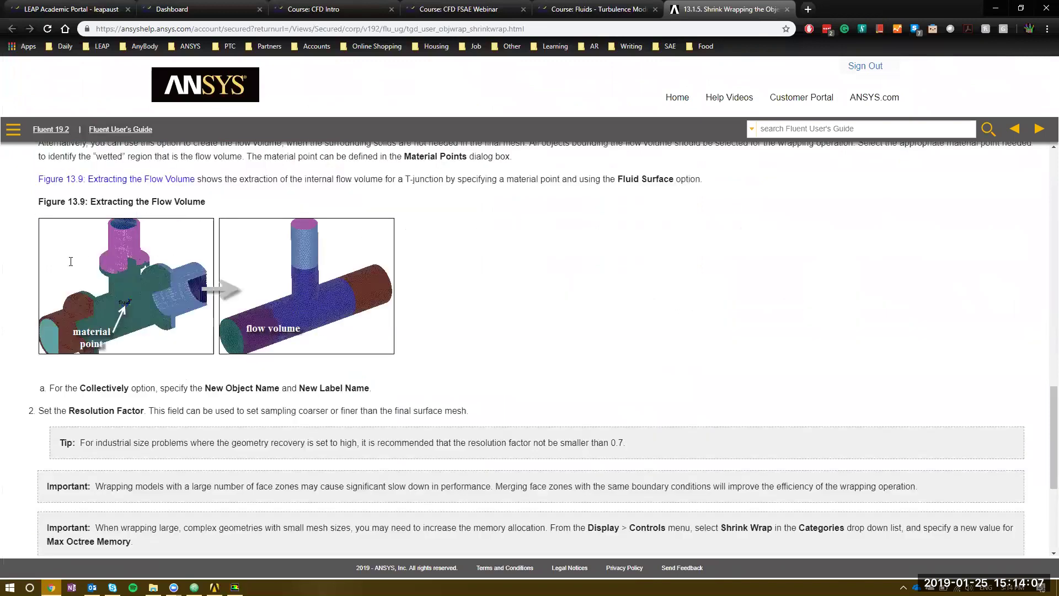
pyautogui.scroll(-3, 452, 263)
pyautogui.tripleClick(279, 263)
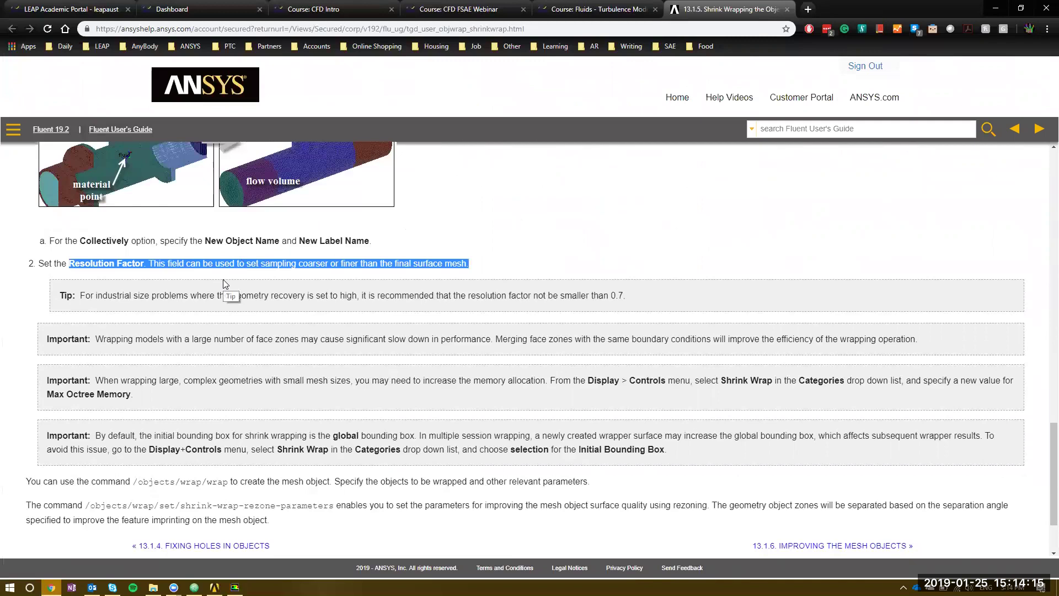
pyautogui.tripleClick(441, 298)
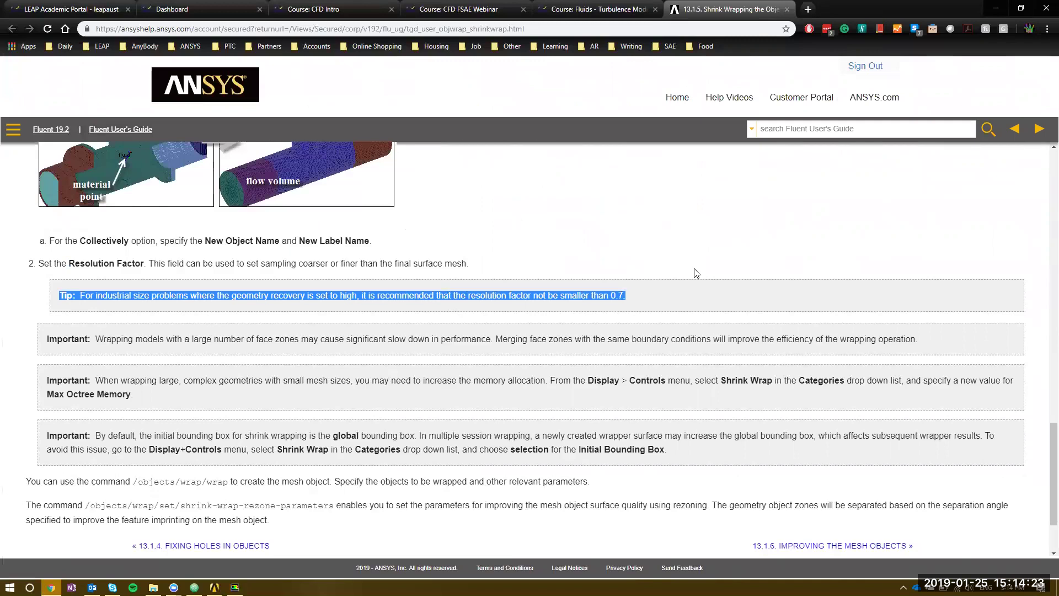
pyautogui.scroll(-2, 254, 415)
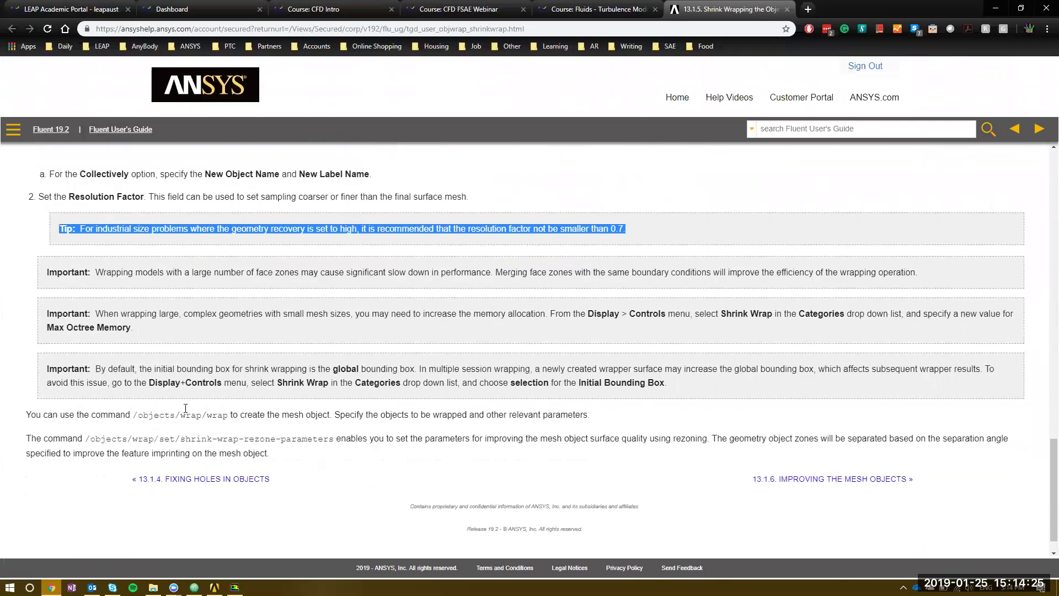
pyautogui.moveTo(133, 385); pyautogui.dragTo(228, 383)
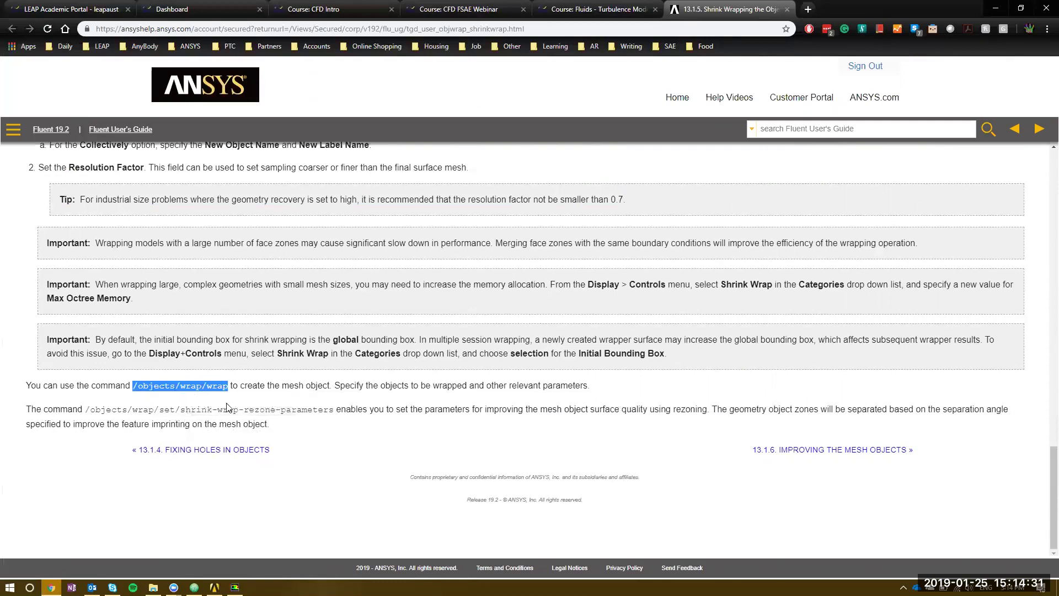
pyautogui.hotkey('alt', 'Tab')
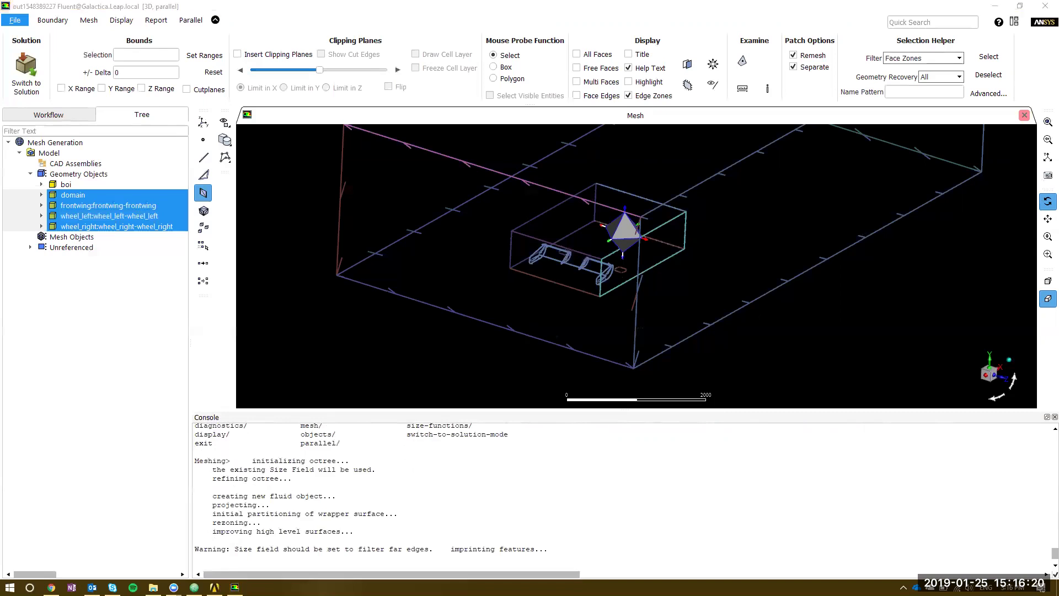
# Switch to Atom and examine the user-editable section of case_journal.jou, including the surface mesh parameters
pyautogui.click(194, 587)
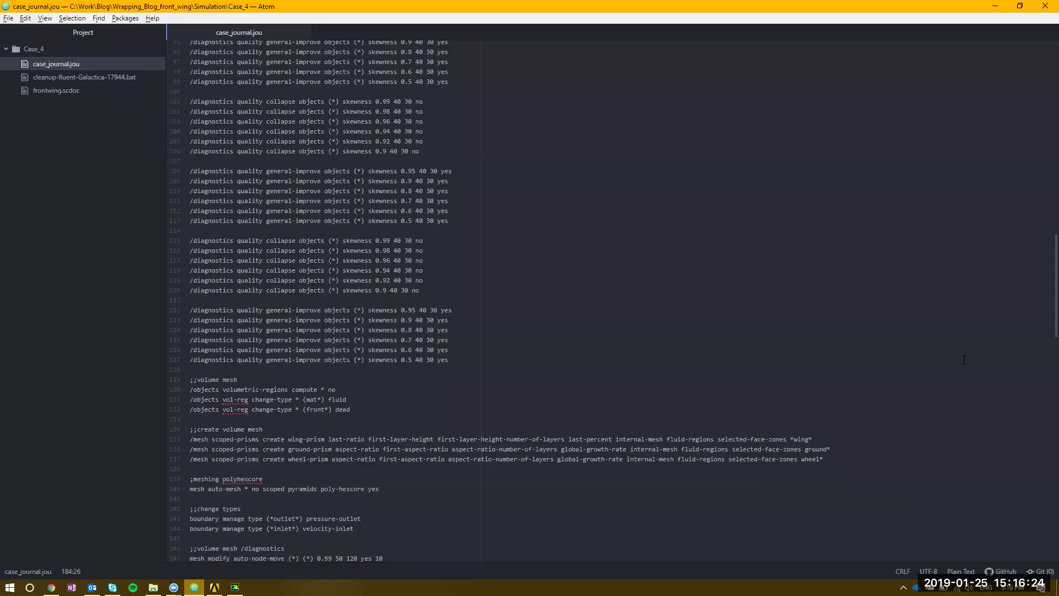
pyautogui.scroll(15, 965, 359)
pyautogui.moveTo(190, 45); pyautogui.dragTo(155, 400)
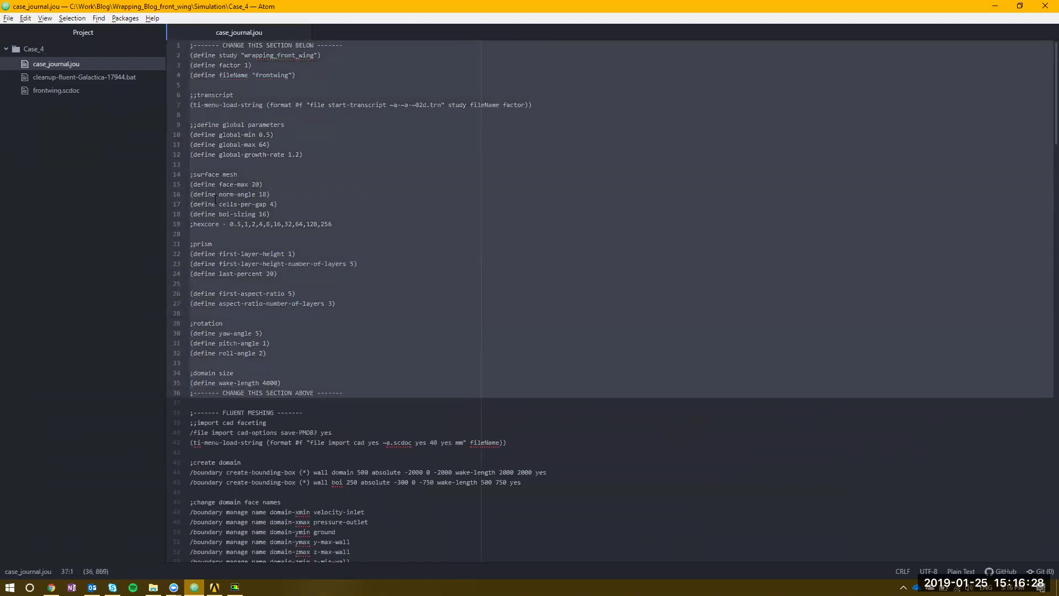
pyautogui.click(237, 186)
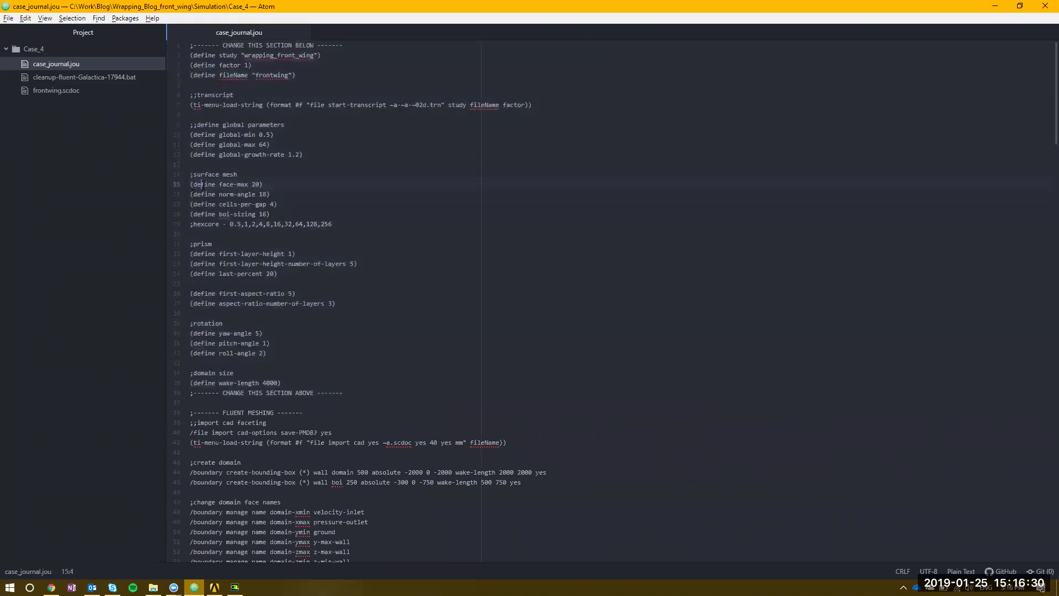
pyautogui.tripleClick(237, 187)
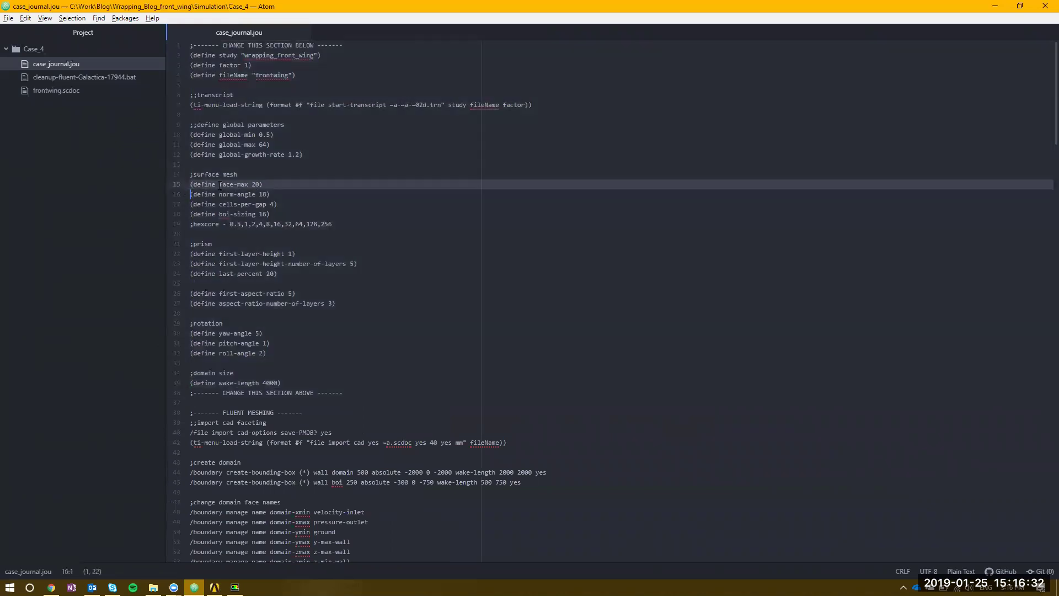
pyautogui.moveTo(219, 186); pyautogui.dragTo(174, 215)
pyautogui.doubleClick(256, 184)
# Examine the journal's create-domain section and the arguments of the domain bounding-box command
pyautogui.scroll(-5, 178, 179)
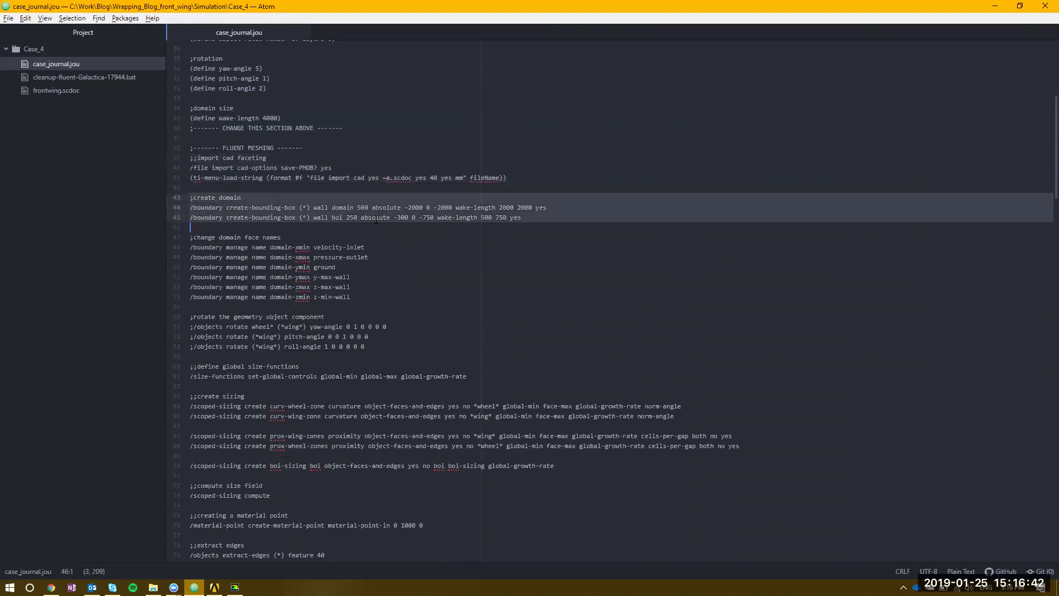
pyautogui.click(212, 208)
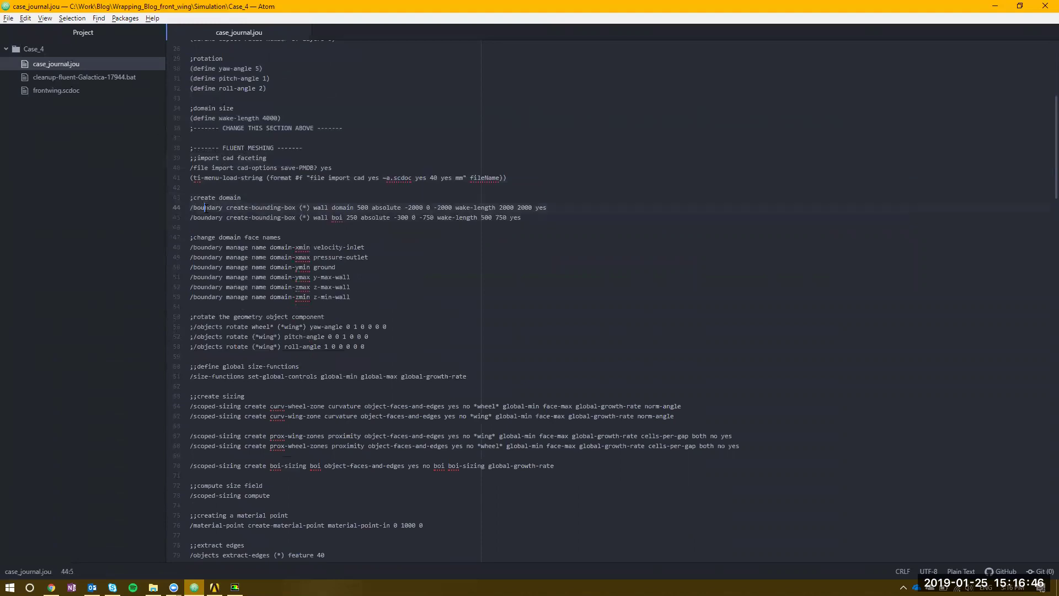
pyautogui.click(302, 207)
pyautogui.doubleClick(321, 208)
pyautogui.doubleClick(343, 208)
pyautogui.moveTo(357, 208); pyautogui.dragTo(417, 208)
pyautogui.click(417, 207)
pyautogui.click(471, 208)
# Examine the journal commands that rename the domain faces and rotate the wheel and wing by yaw, pitch and roll angles
pyautogui.moveTo(183, 199); pyautogui.dragTo(177, 269)
pyautogui.scroll(-1, 183, 232)
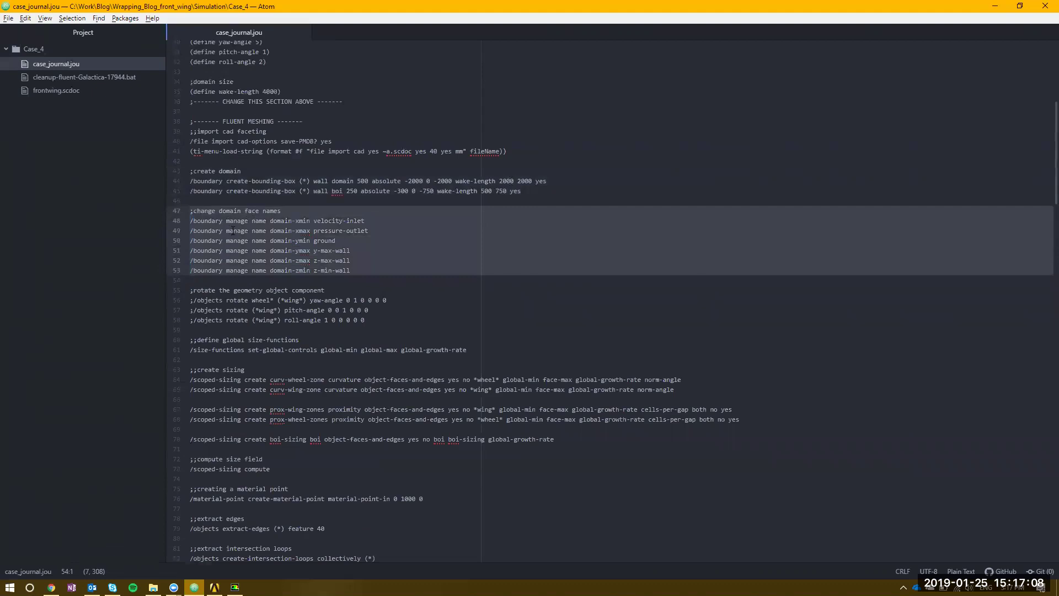
pyautogui.moveTo(278, 221); pyautogui.dragTo(365, 221)
pyautogui.scroll(-4, 366, 221)
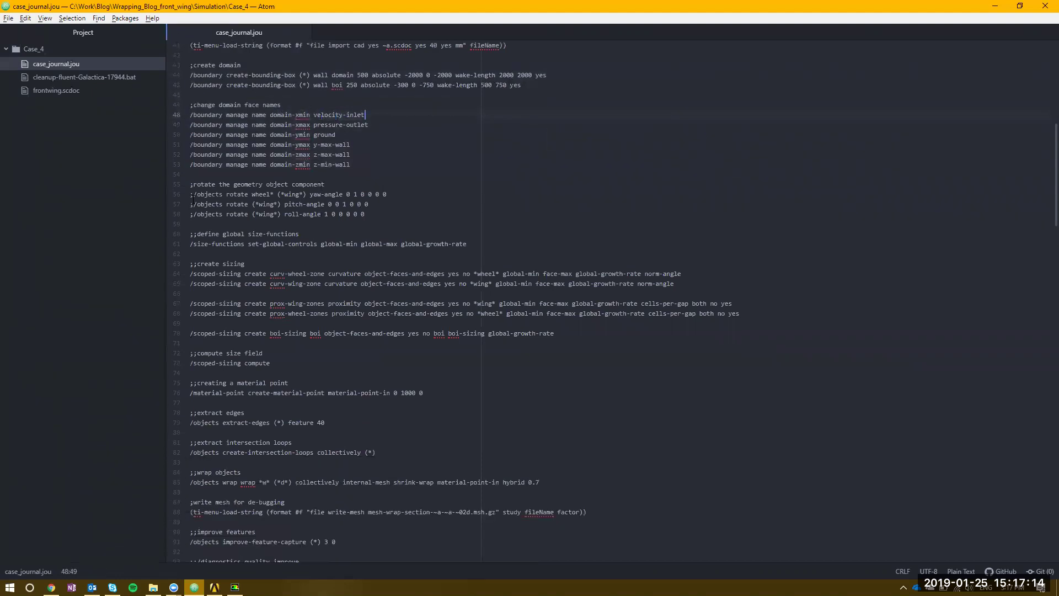
pyautogui.moveTo(184, 184); pyautogui.dragTo(183, 217)
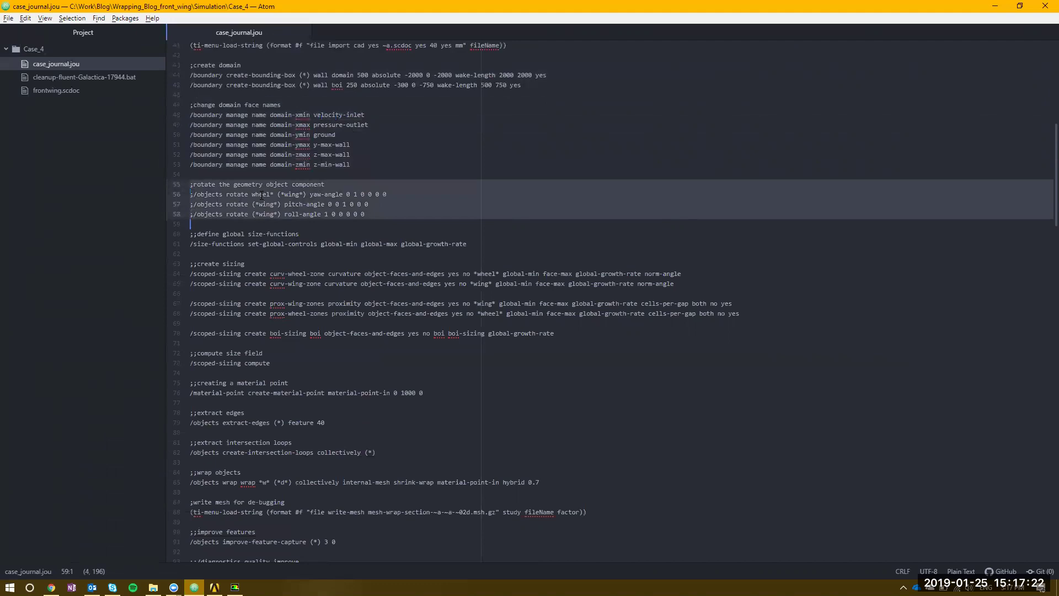
pyautogui.tripleClick(358, 194)
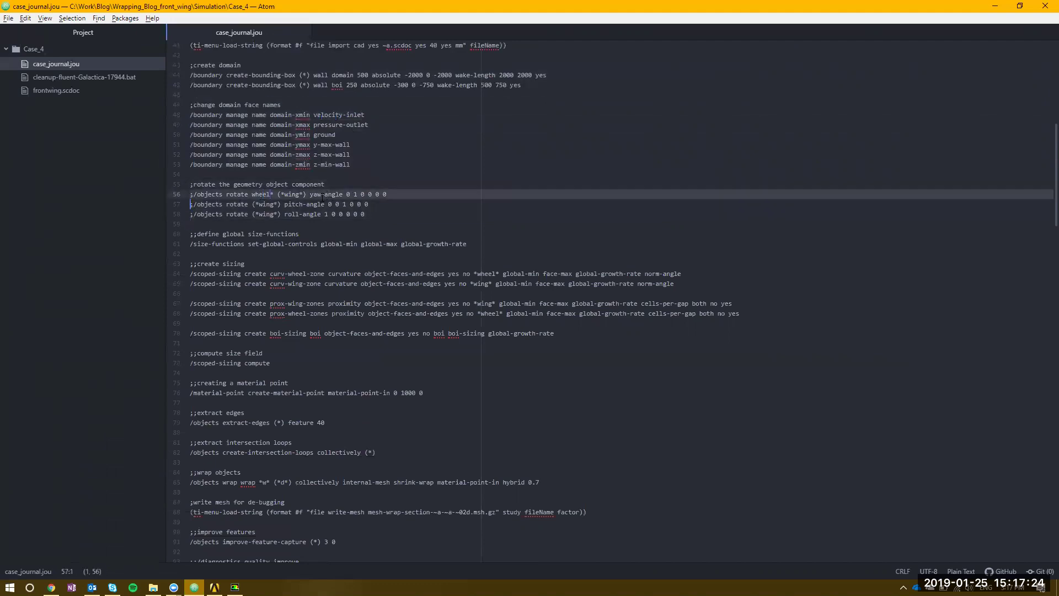
pyautogui.click(312, 195)
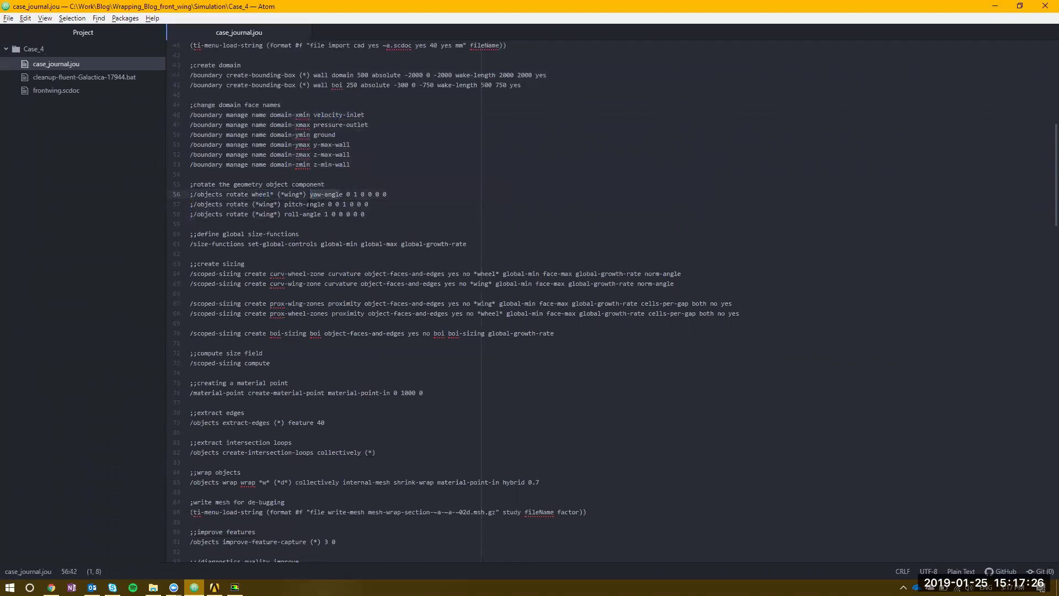
pyautogui.moveTo(289, 204); pyautogui.dragTo(318, 204)
pyautogui.click(315, 215)
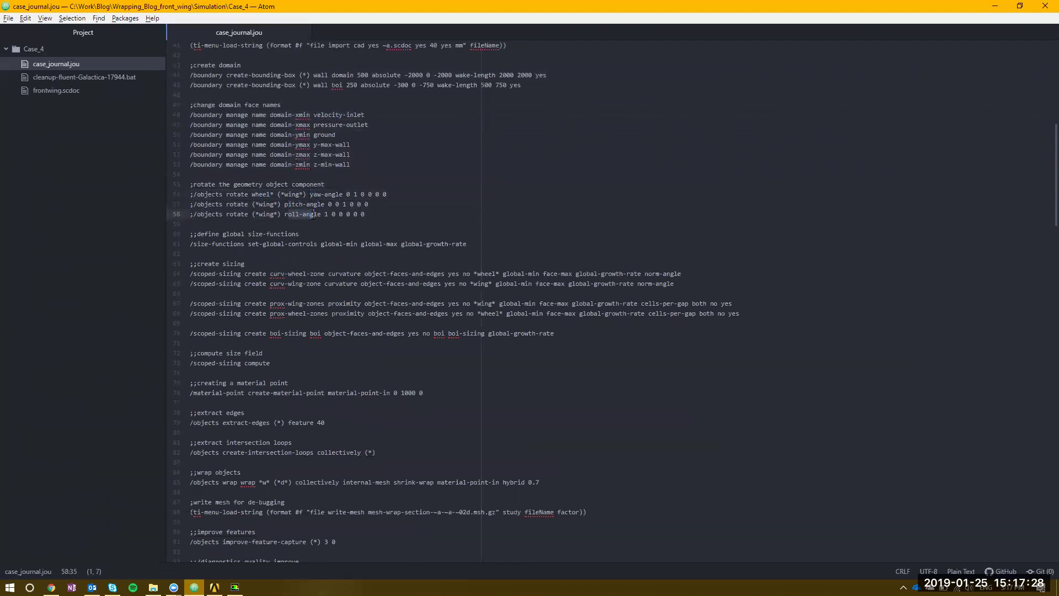
pyautogui.moveTo(186, 188); pyautogui.dragTo(182, 221)
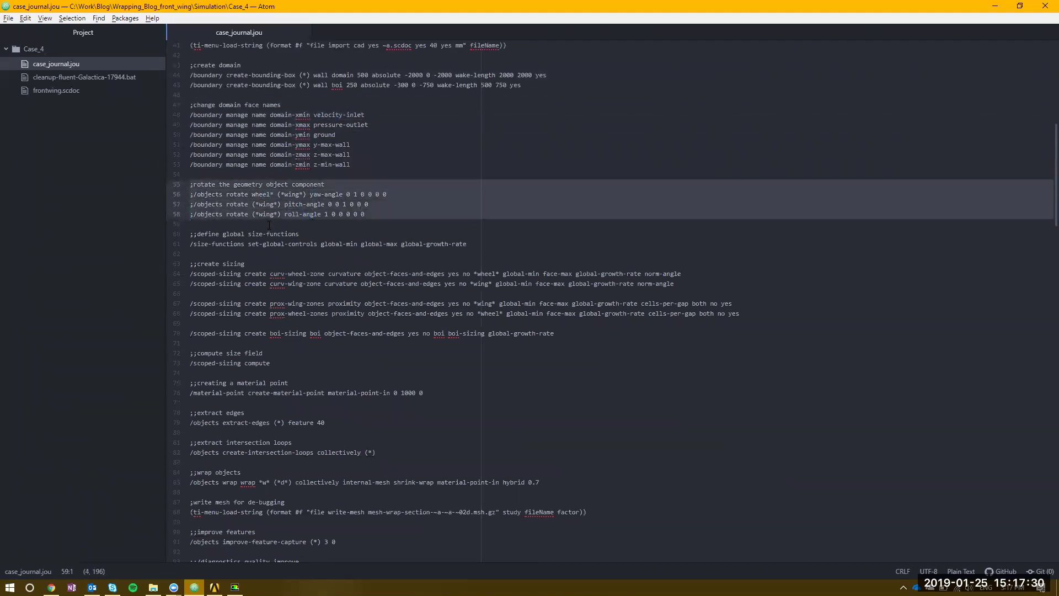
# Examine the journal commands for scoped sizing, the size field, the material point, edge extraction, intersection loops, wrapping and mesh writing
pyautogui.scroll(-1, 226, 208)
pyautogui.scroll(-1, 221, 205)
pyautogui.moveTo(180, 182); pyautogui.dragTo(170, 264)
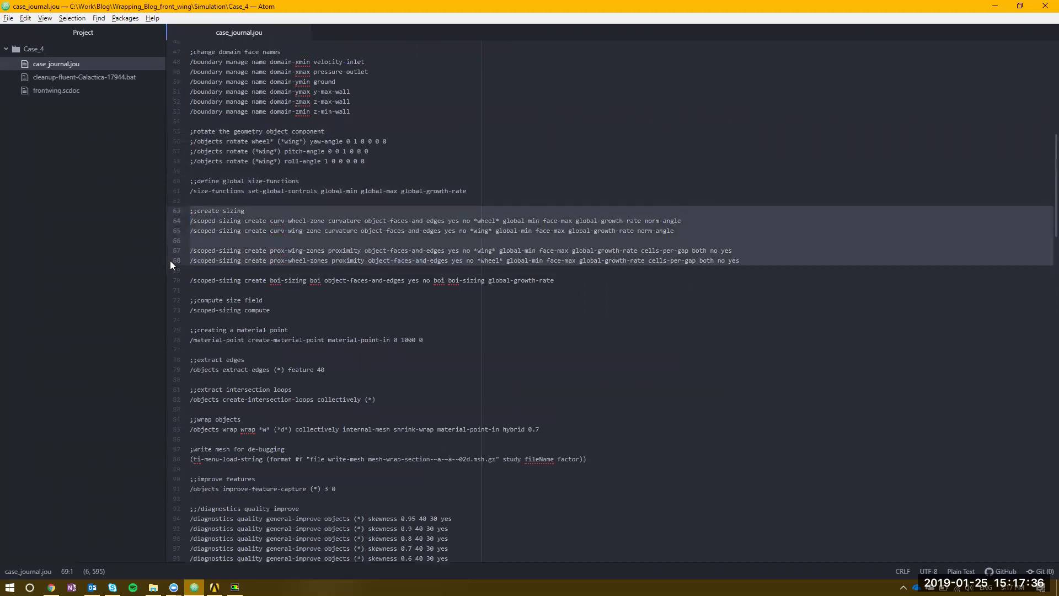
pyautogui.click(354, 251)
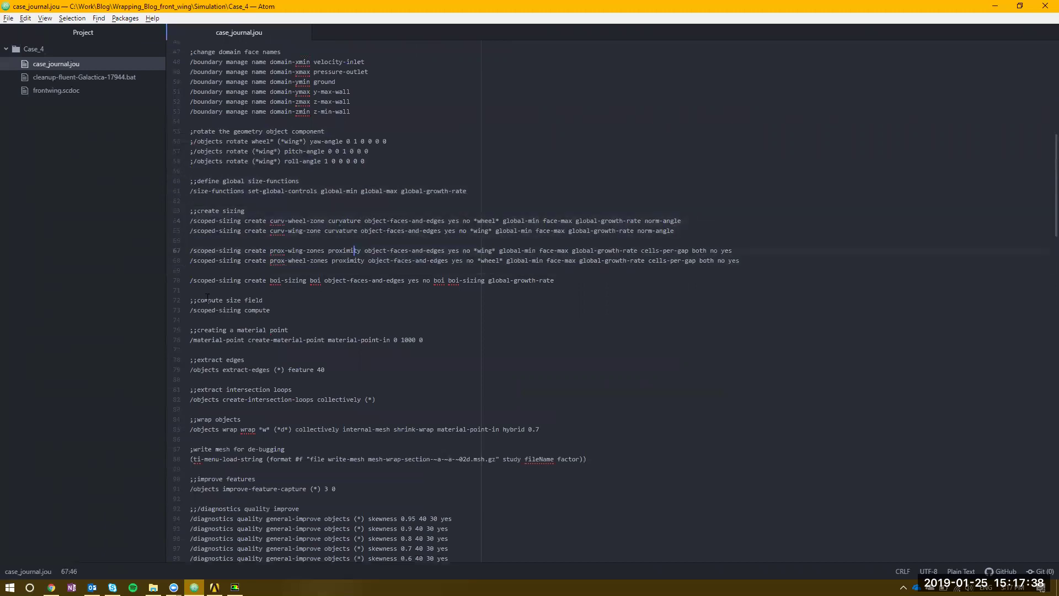
pyautogui.click(176, 281)
pyautogui.moveTo(180, 301); pyautogui.dragTo(181, 313)
pyautogui.scroll(-1, 183, 311)
pyautogui.scroll(-1, 182, 309)
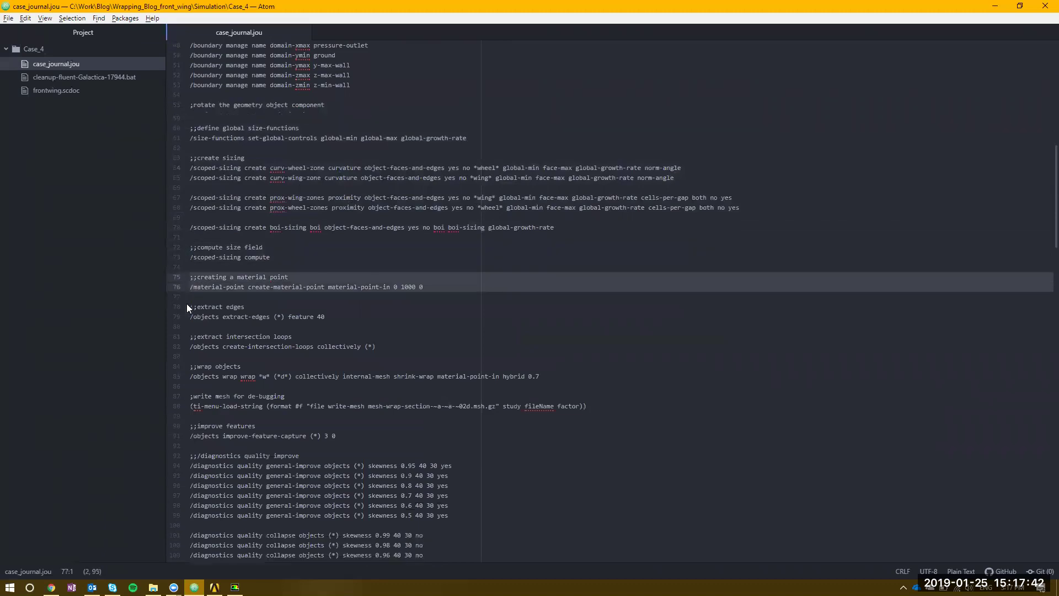
pyautogui.scroll(-1, 186, 308)
pyautogui.moveTo(182, 256); pyautogui.dragTo(180, 353)
pyautogui.scroll(-1, 219, 278)
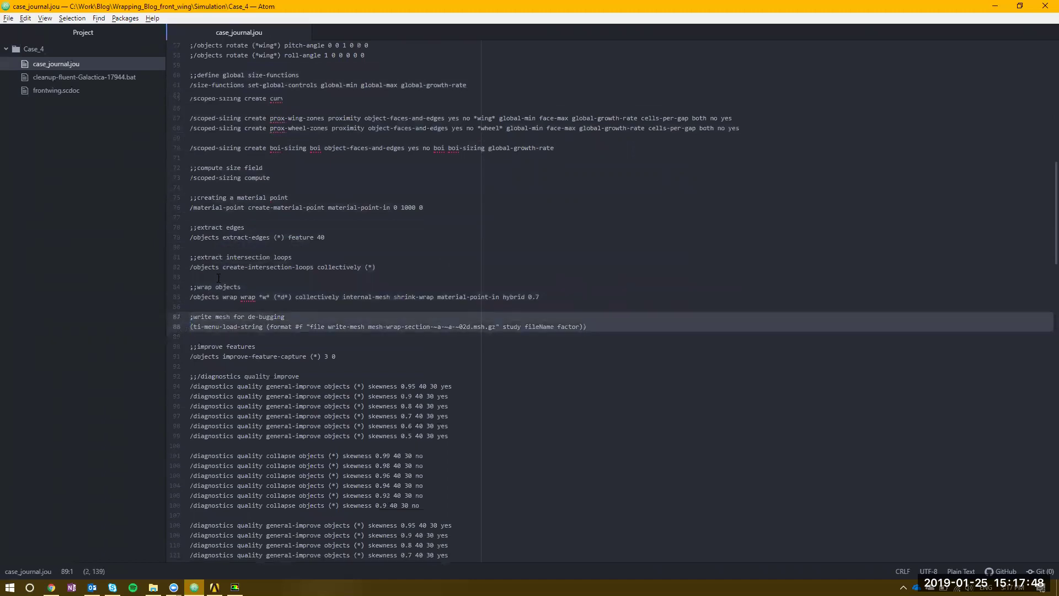
# Examine the journal's improve-features command and the repeated diagnostics commands for general improvement and collapse by skewness
pyautogui.scroll(-4, 219, 278)
pyautogui.hotkey('alt', 'Tab')
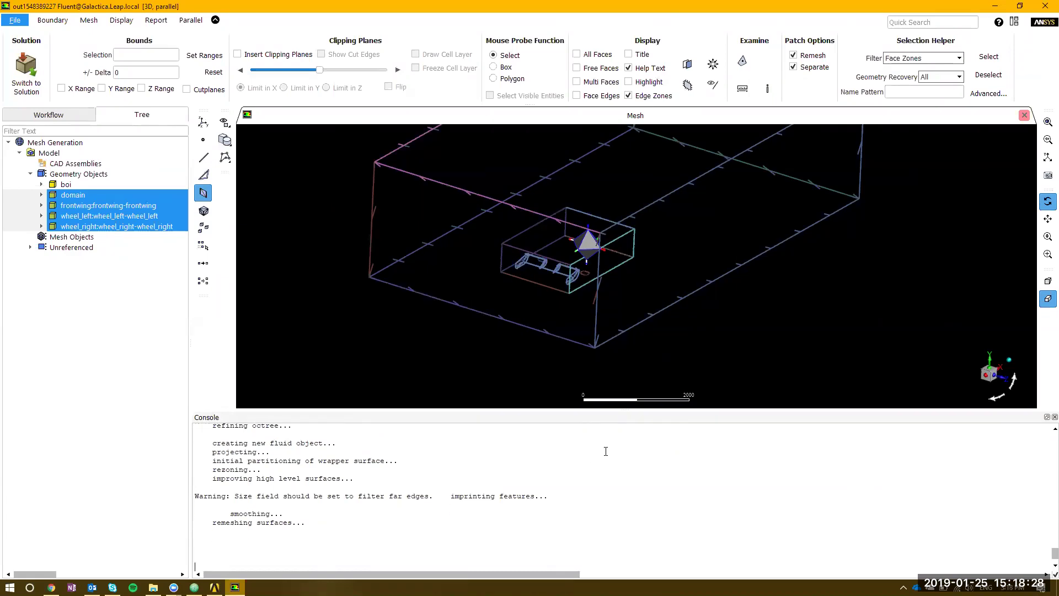
pyautogui.hotkey('alt', 'Tab')
pyautogui.click(444, 290)
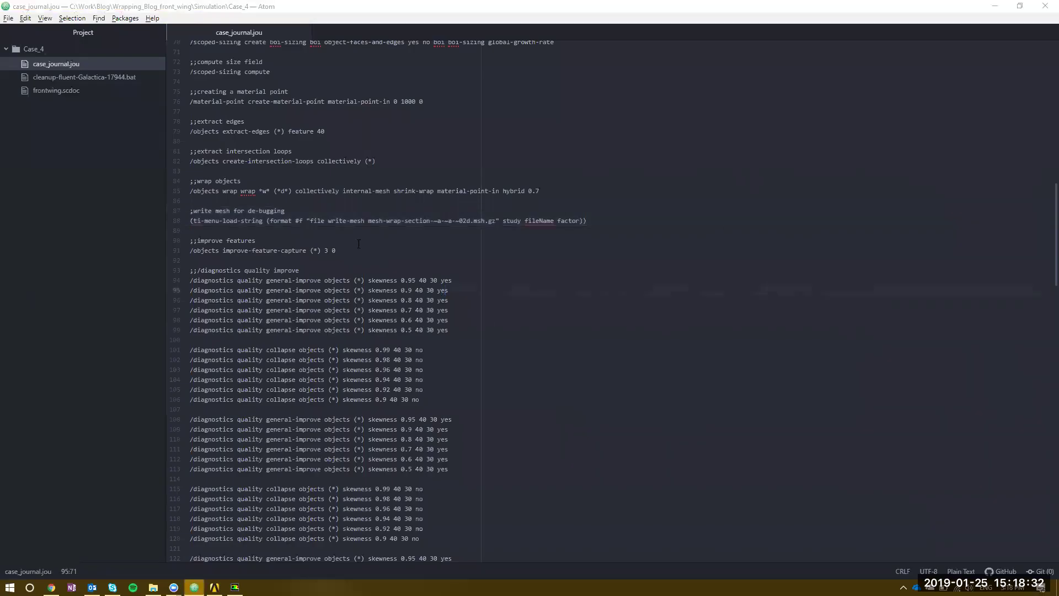
pyautogui.moveTo(175, 268); pyautogui.dragTo(176, 331)
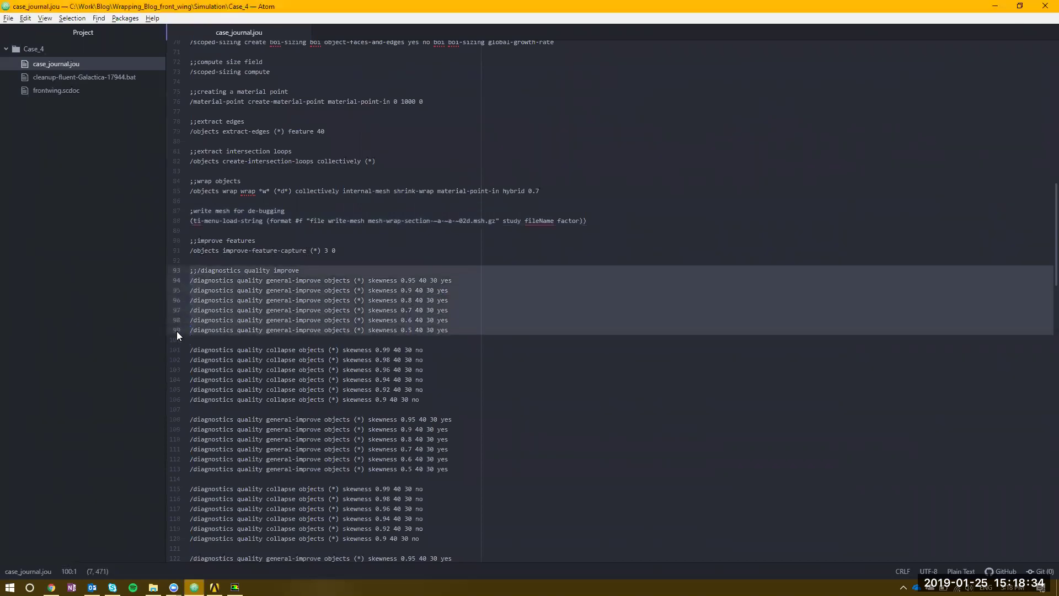
pyautogui.click(325, 310)
pyautogui.moveTo(174, 271); pyautogui.dragTo(176, 297)
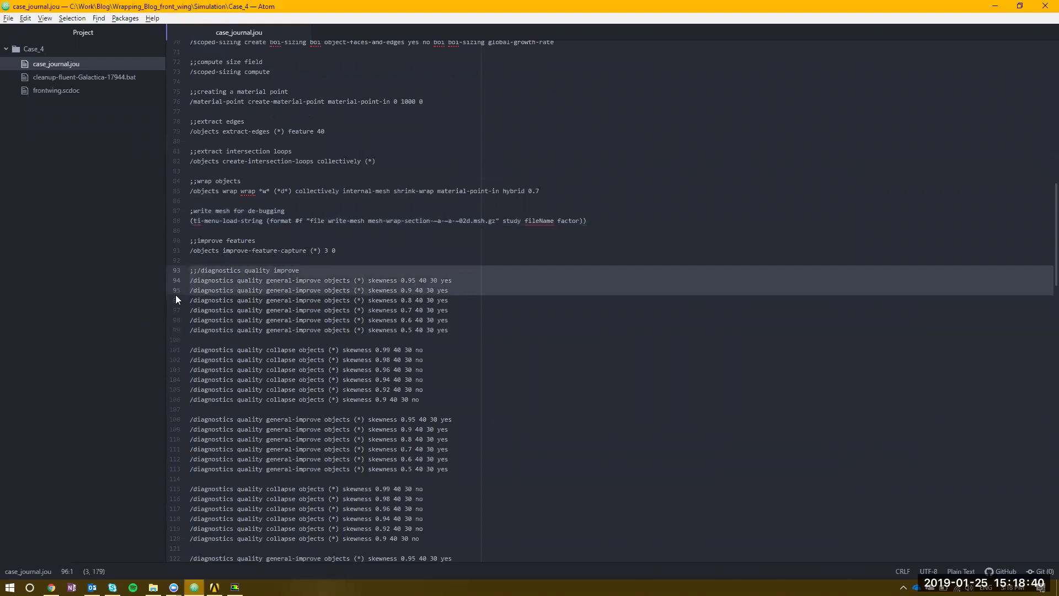
pyautogui.click(340, 290)
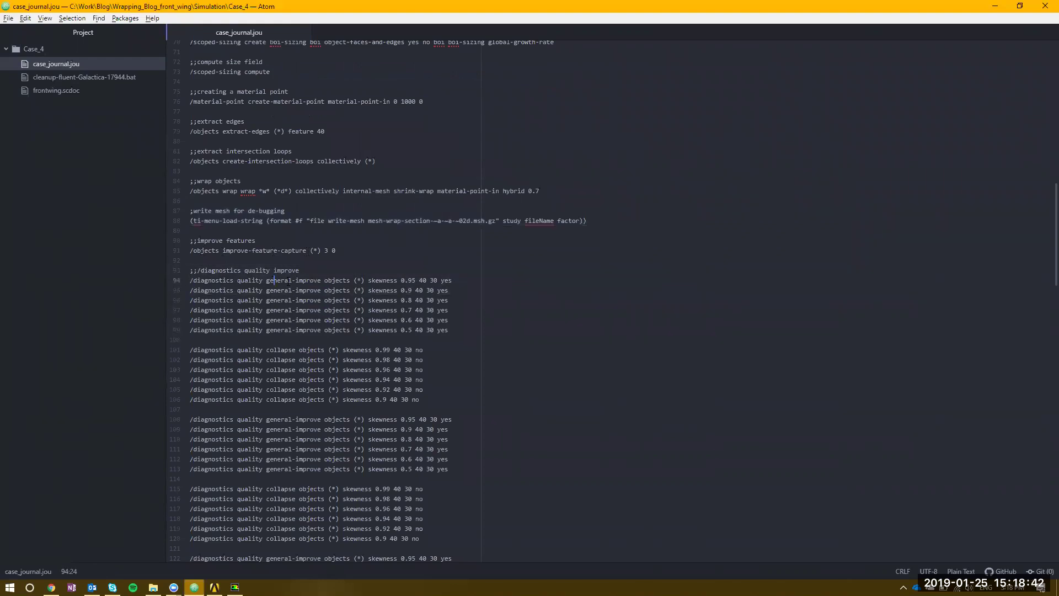
pyautogui.click(354, 359)
pyautogui.scroll(-5, 385, 331)
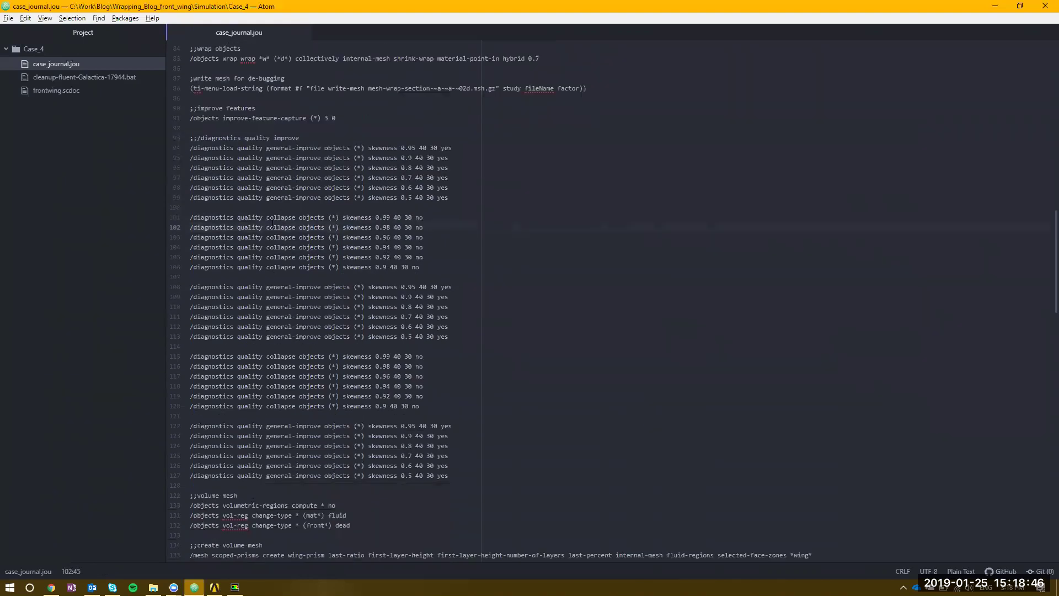
pyautogui.moveTo(178, 138); pyautogui.dragTo(148, 472)
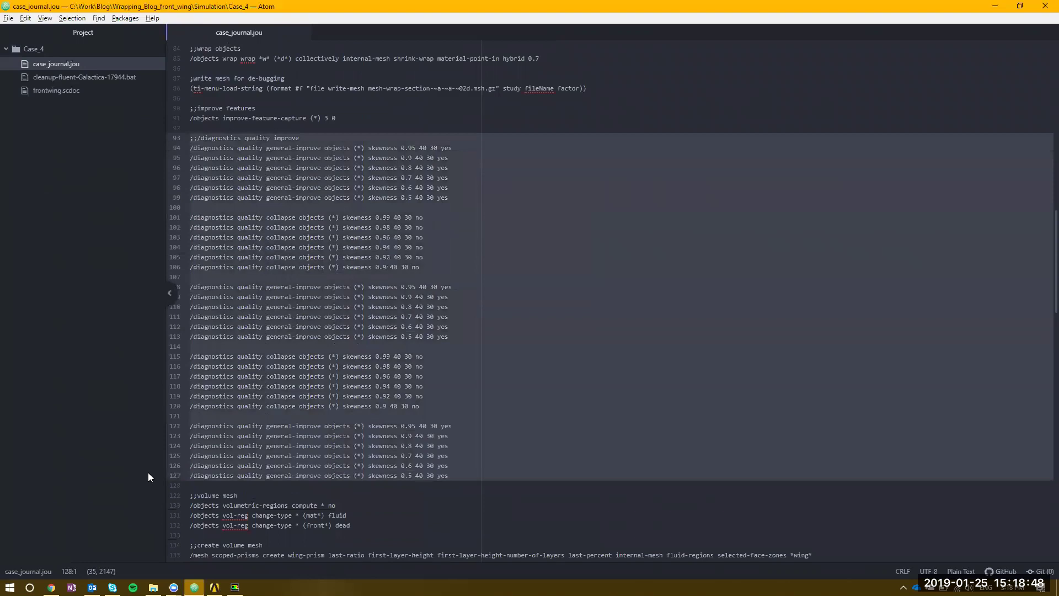
# Examine the journal commands for computing volumetric regions, changing region types, creating scoped prisms and poly-hexcore auto-meshing
pyautogui.scroll(-5, 391, 319)
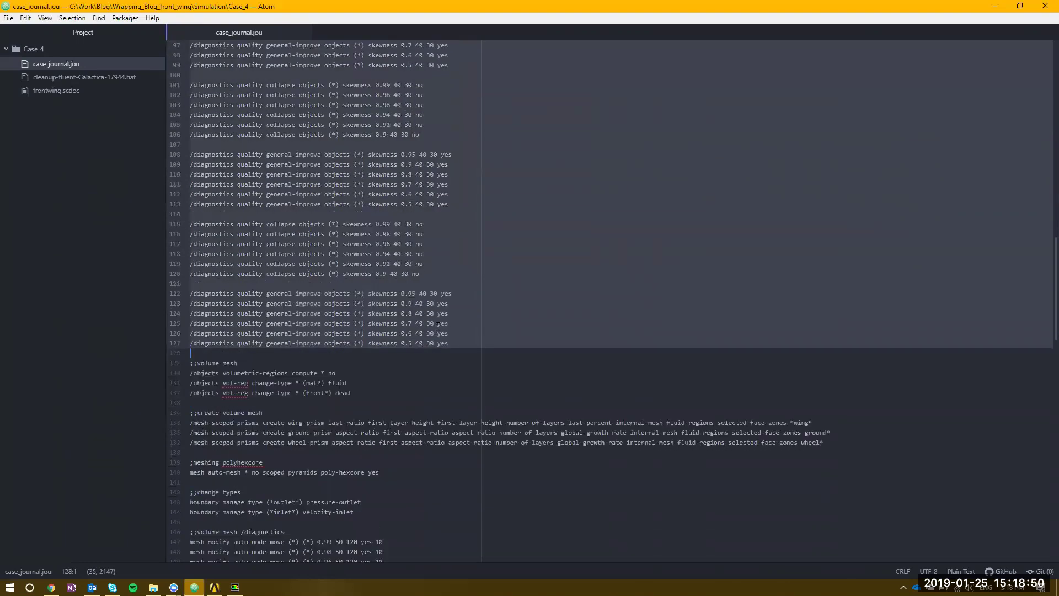
pyautogui.scroll(-1, 390, 319)
pyautogui.moveTo(177, 312)
pyautogui.mouseDown()
pyautogui.moveTo(174, 328)
pyautogui.moveTo(175, 310)
pyautogui.mouseUp()
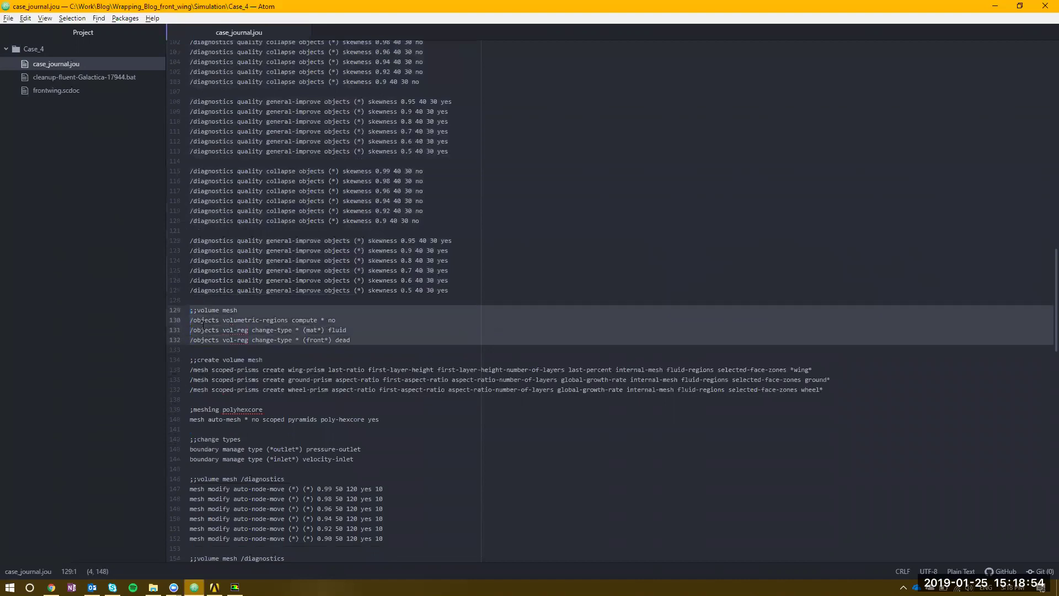
pyautogui.moveTo(338, 321); pyautogui.dragTo(169, 332)
pyautogui.scroll(-2, 227, 338)
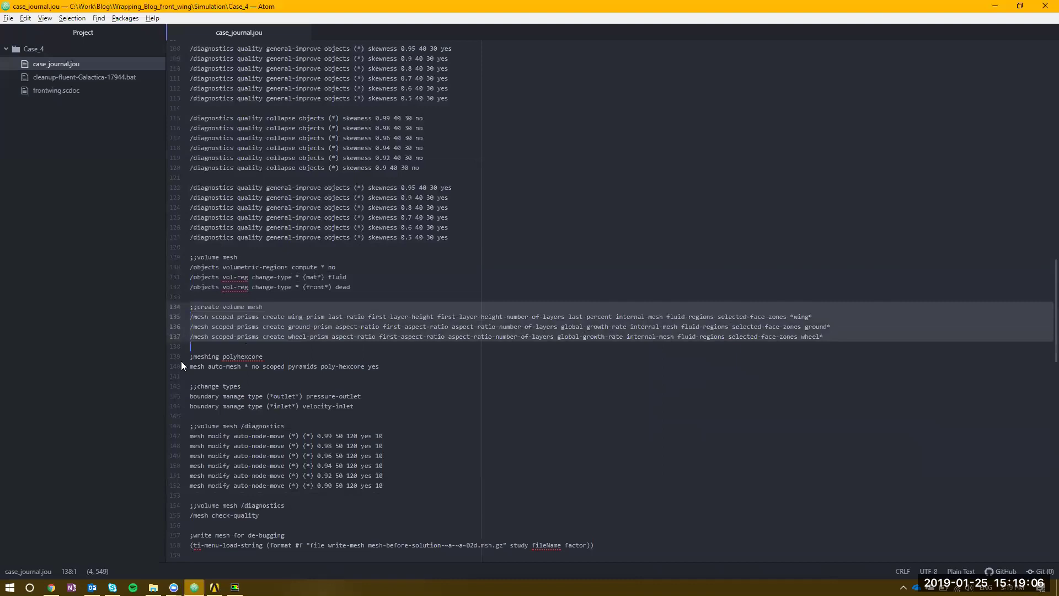
pyautogui.moveTo(181, 361); pyautogui.dragTo(174, 366)
pyautogui.scroll(-3, 191, 316)
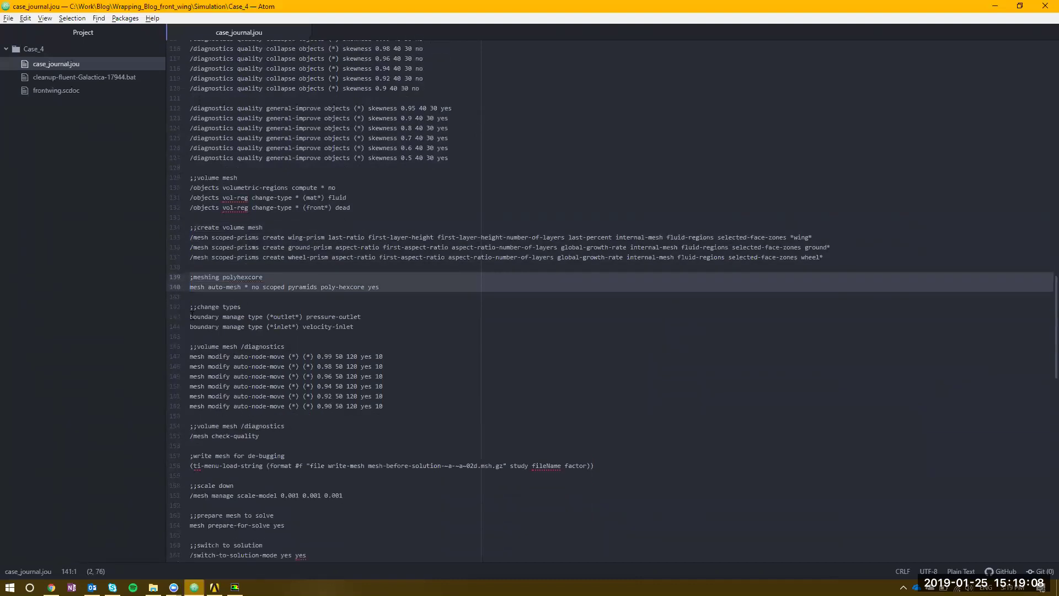
# Examine the commands that set the outlet and inlet boundary types and the auto-node-move volume mesh diagnostics
pyautogui.moveTo(176, 307); pyautogui.dragTo(175, 326)
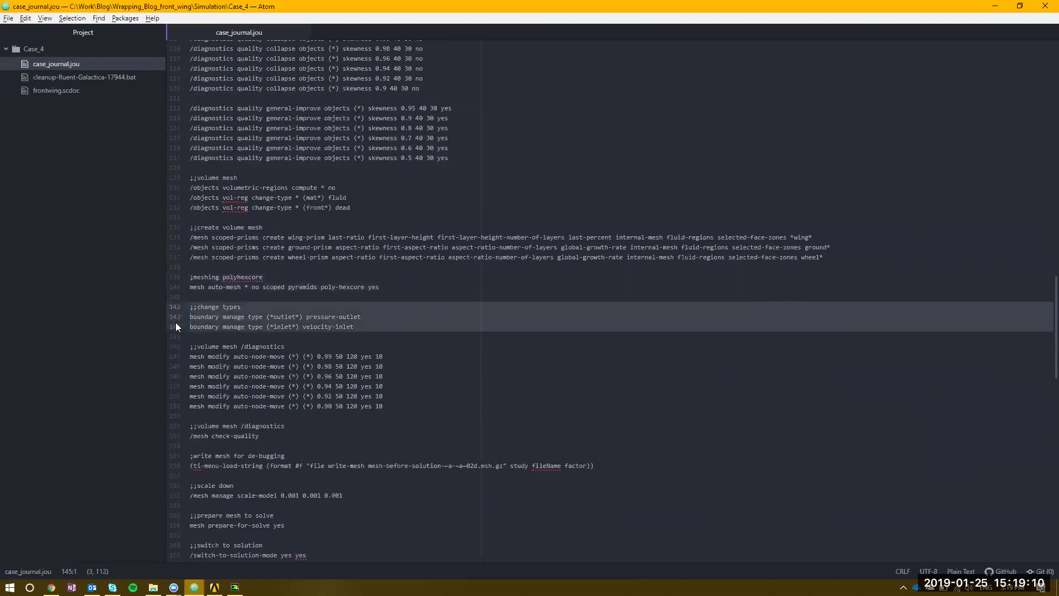
pyautogui.moveTo(362, 317); pyautogui.dragTo(306, 315)
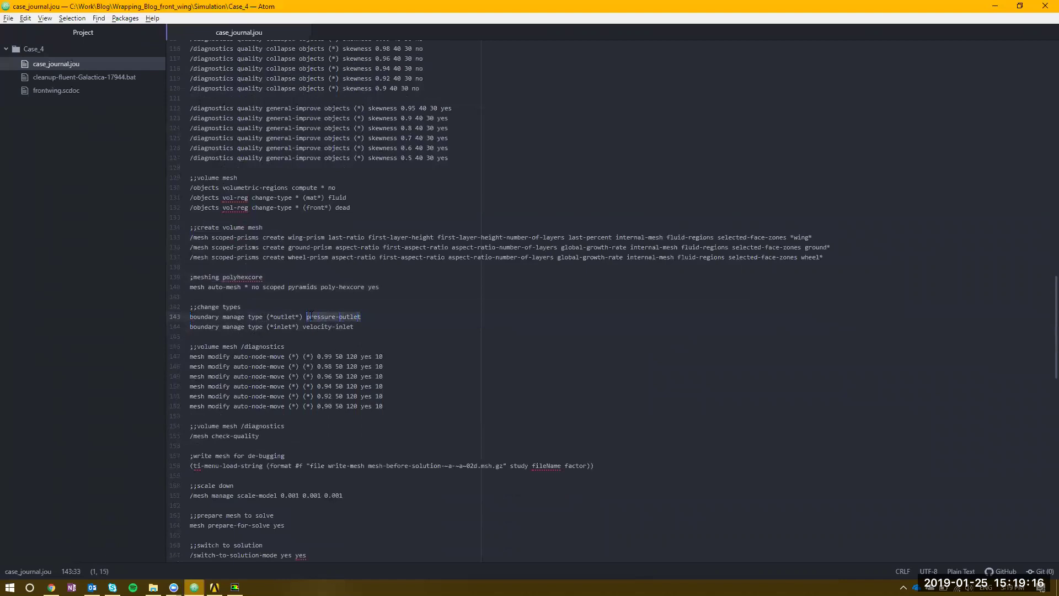
pyautogui.moveTo(269, 316); pyautogui.dragTo(300, 316)
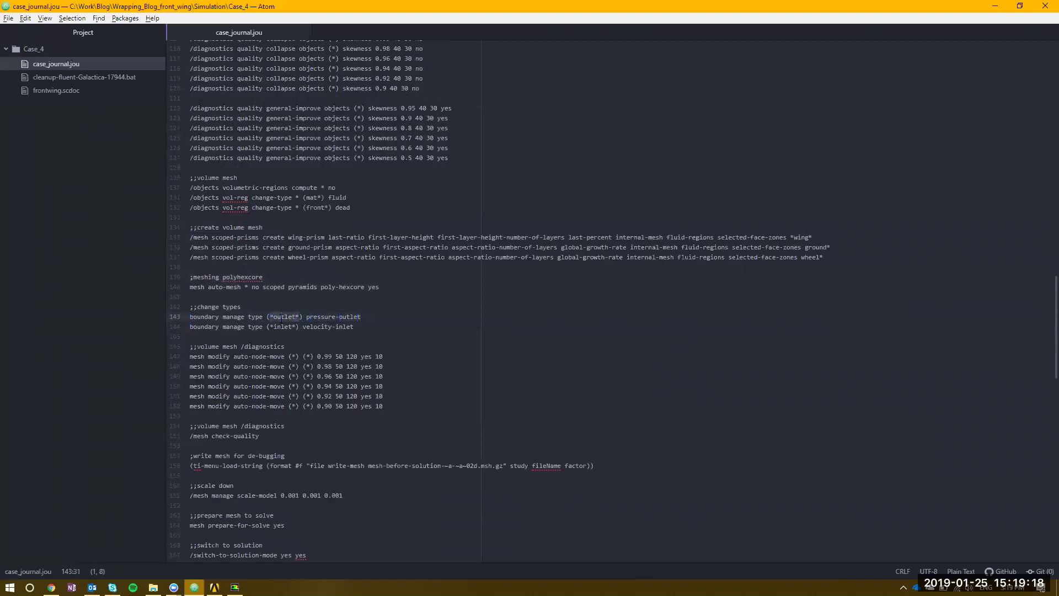
pyautogui.scroll(-2, 283, 316)
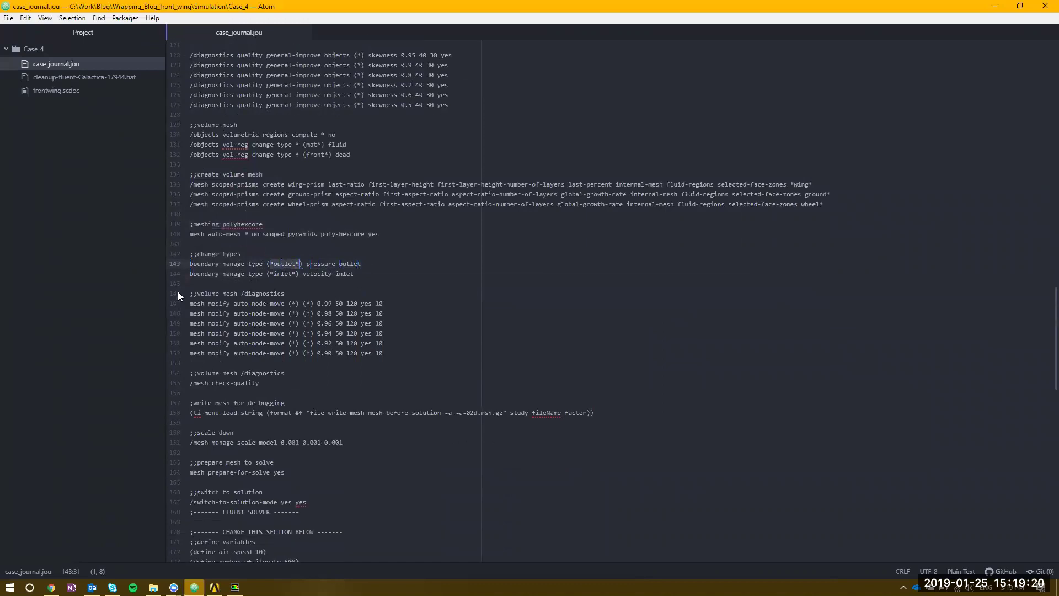
pyautogui.moveTo(178, 293); pyautogui.dragTo(170, 351)
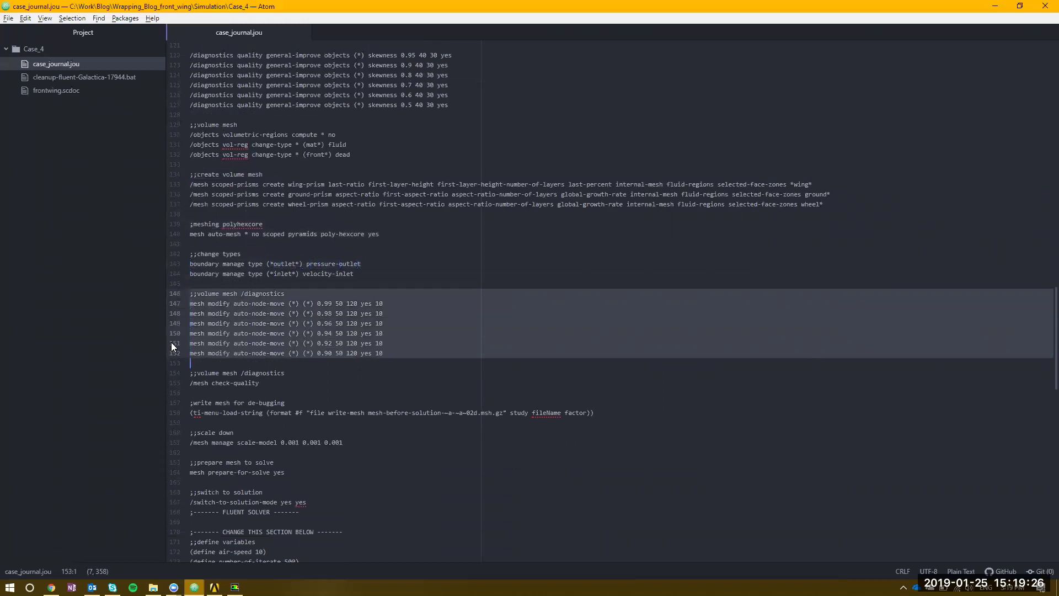
# Examine the journal commands that check mesh quality, write the mesh, scale the model, prepare for solving and switch to solution mode
pyautogui.scroll(-3, 180, 340)
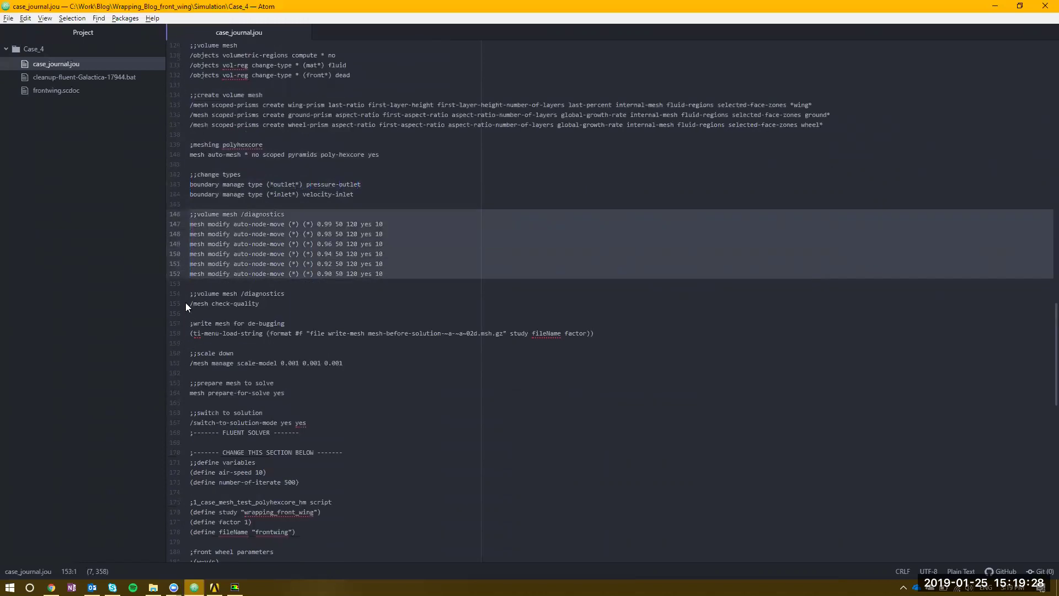
pyautogui.moveTo(182, 298); pyautogui.dragTo(180, 308)
pyautogui.scroll(-3, 182, 287)
pyautogui.moveTo(179, 272); pyautogui.dragTo(176, 285)
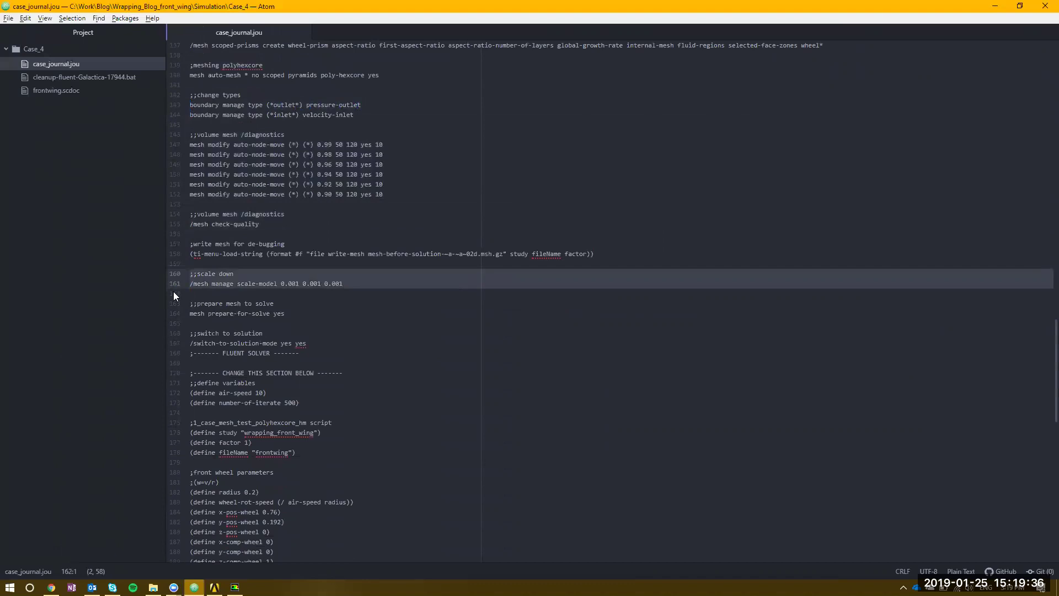
pyautogui.moveTo(175, 306); pyautogui.dragTo(171, 342)
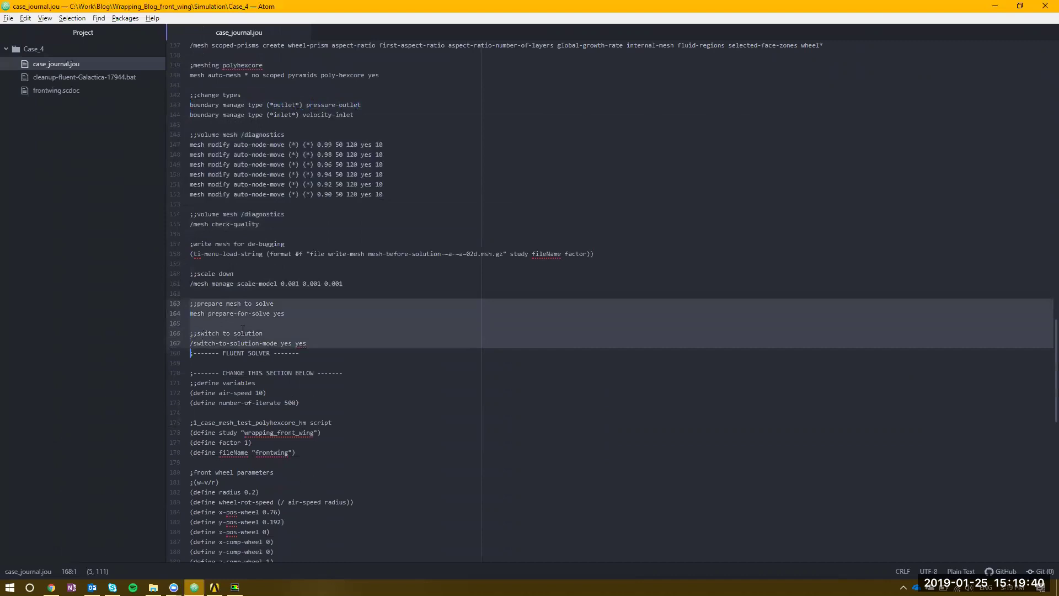
# Switch to Fluent and draw the wrapped fluid mesh object with all faces and face edges displayed
pyautogui.hotkey('alt', 'Tab')
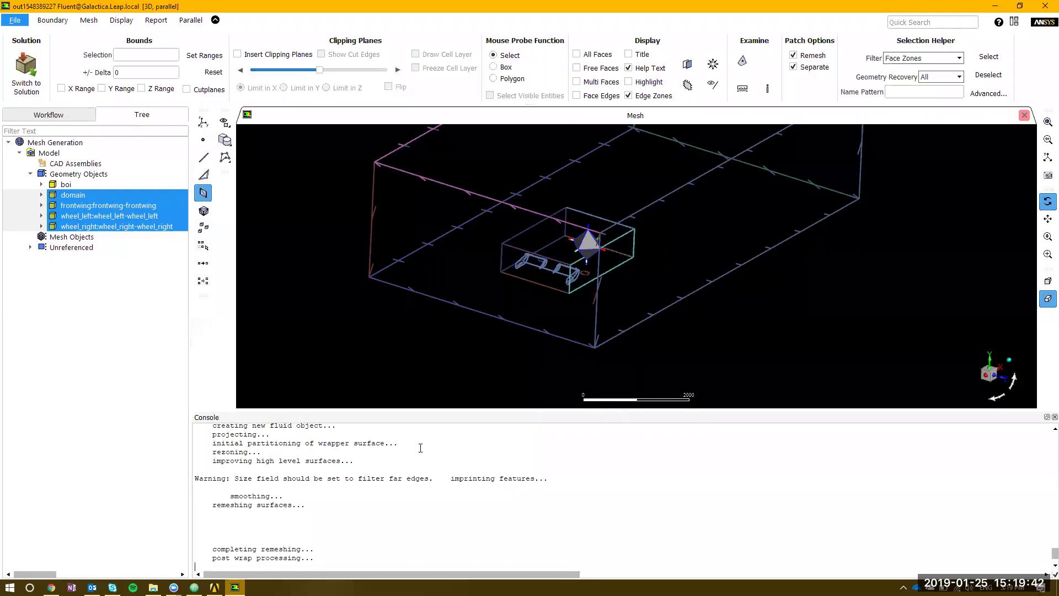
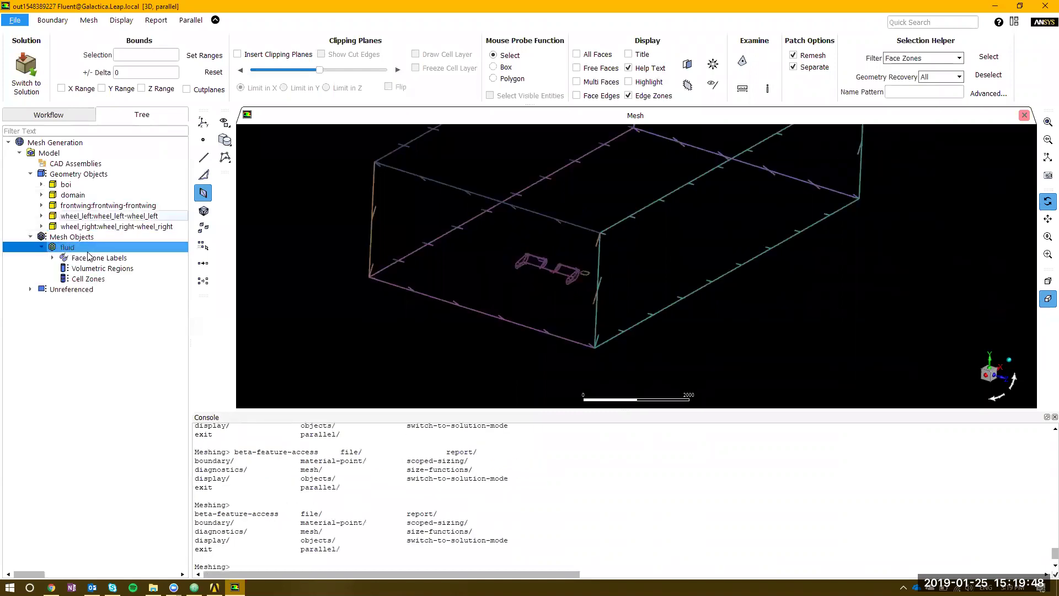
pyautogui.rightClick(58, 250)
pyautogui.press('Escape')
pyautogui.click(586, 55)
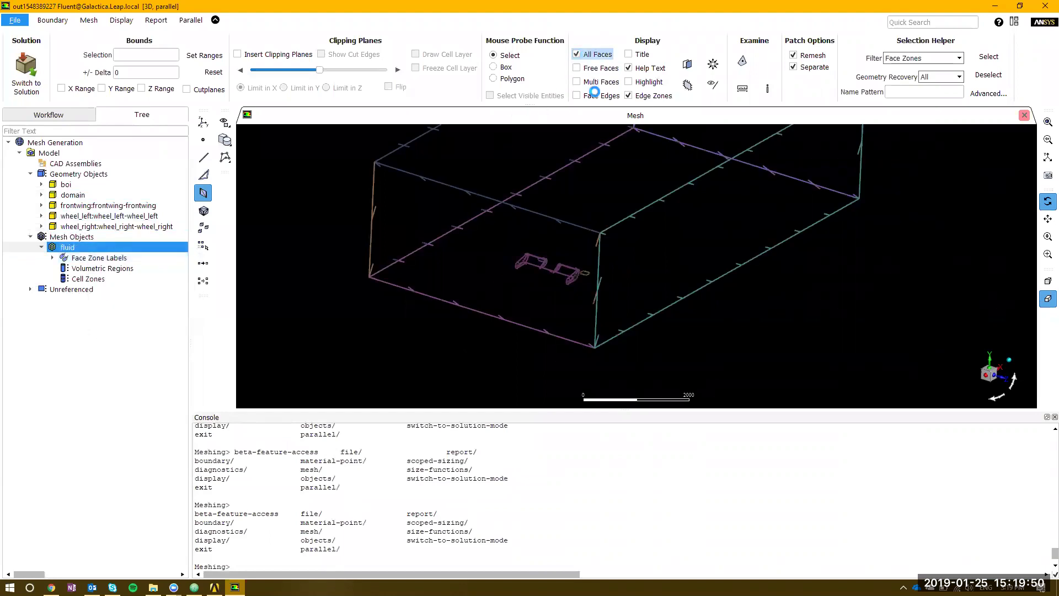
pyautogui.click(599, 97)
pyautogui.moveTo(729, 275); pyautogui.dragTo(663, 246)
# Insert a clipping plane through the displayed fluid mesh, limited in Z
pyautogui.click(279, 54)
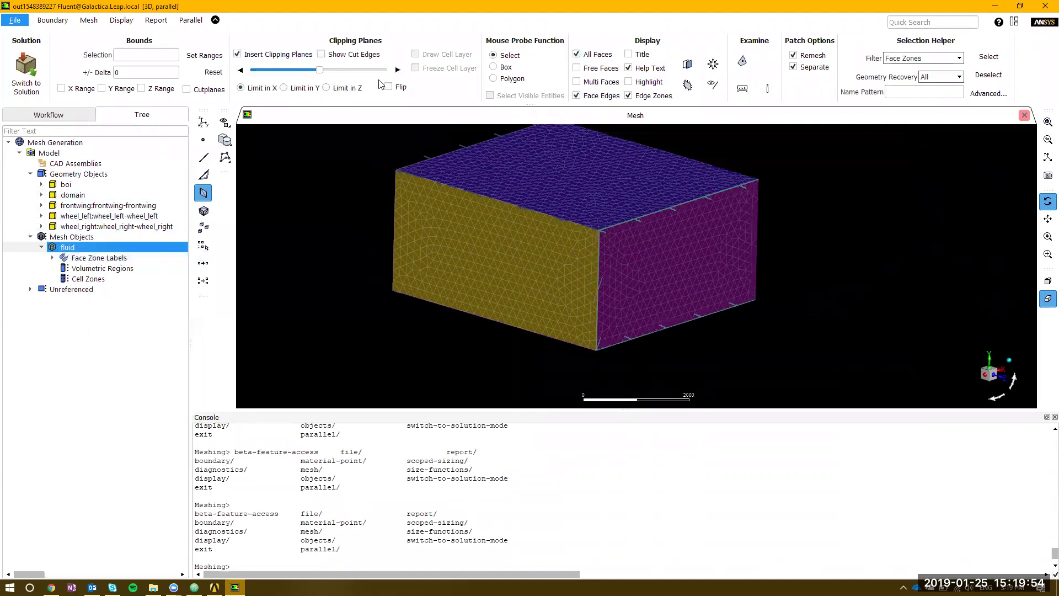
pyautogui.click(301, 88)
pyautogui.click(328, 88)
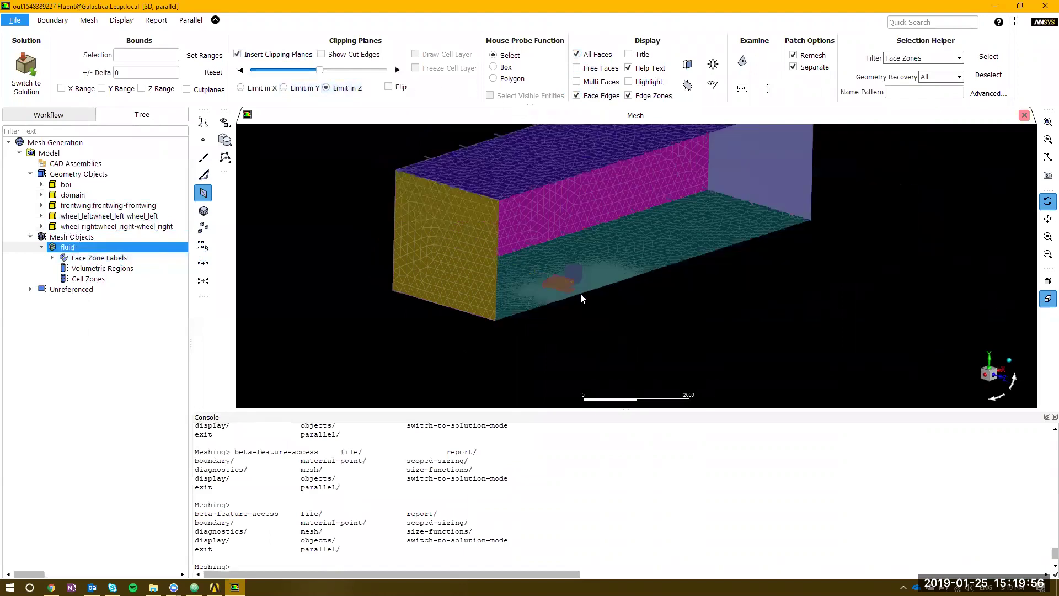
# Examine the wrapped surface mesh up close on the front wing, its edges, the wheel and the refined ground region
pyautogui.scroll(5, 580, 294)
pyautogui.scroll(2, 450, 307)
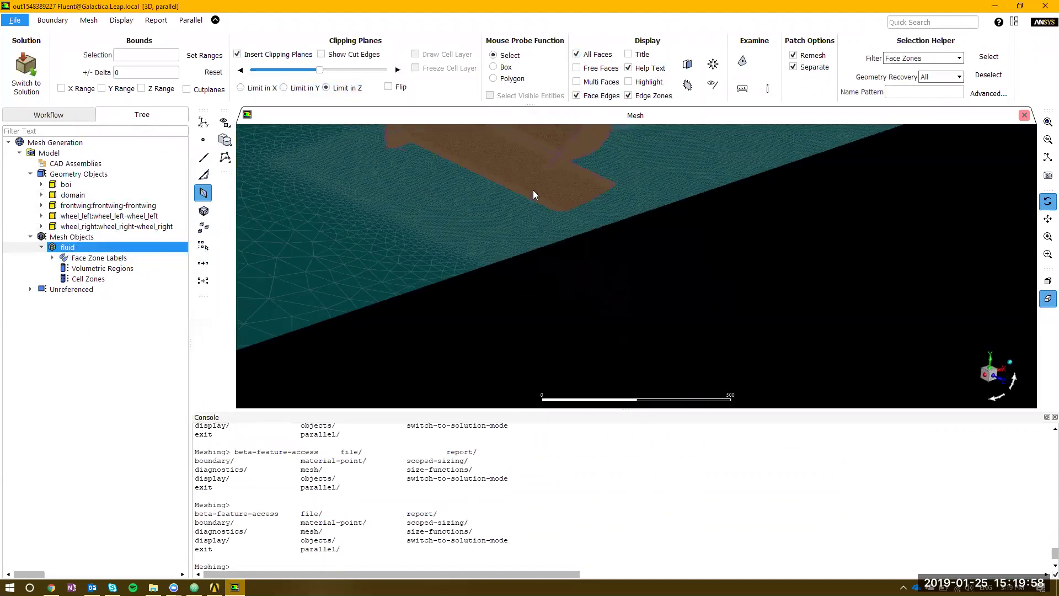
pyautogui.moveTo(416, 238); pyautogui.dragTo(561, 299, button='middle')
pyautogui.scroll(2, 559, 300)
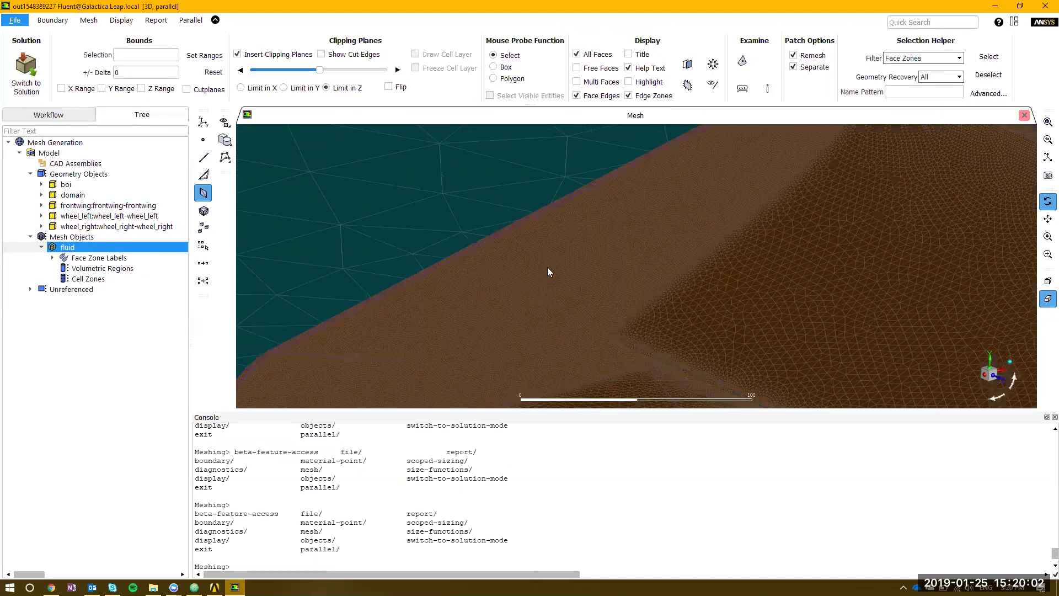
pyautogui.scroll(-3, 487, 219)
pyautogui.moveTo(471, 197); pyautogui.dragTo(793, 221)
pyautogui.scroll(10, 779, 258)
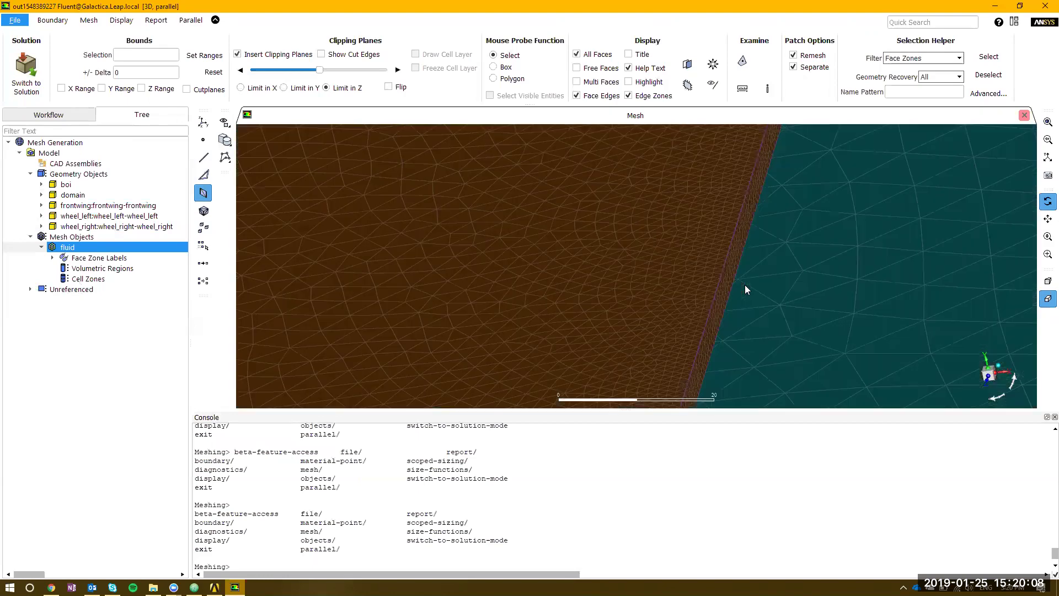
pyautogui.scroll(-3, 744, 273)
pyautogui.scroll(-2, 745, 250)
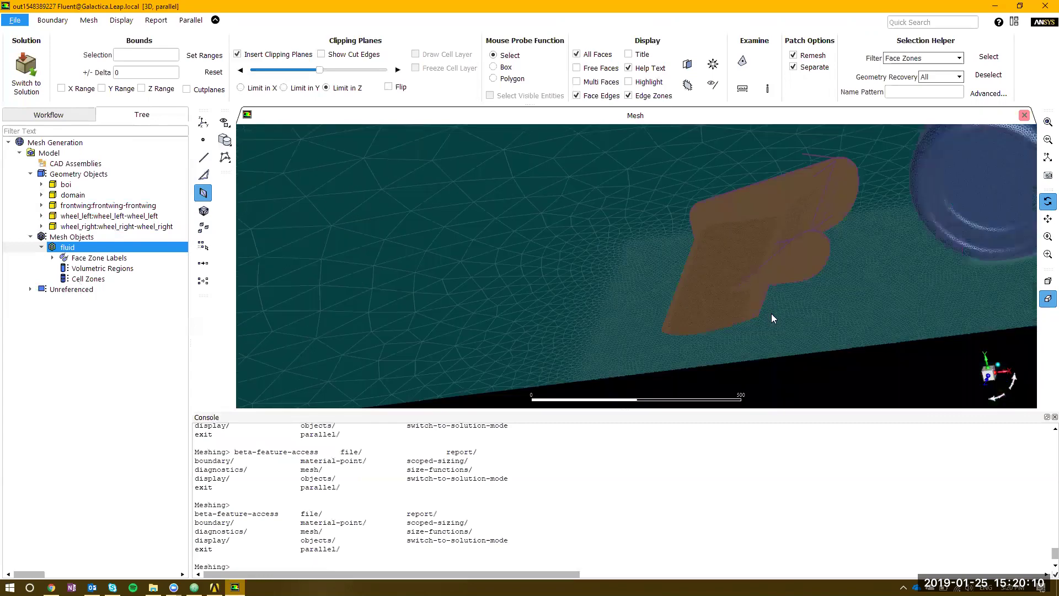
pyautogui.scroll(2, 741, 314)
pyautogui.scroll(2, 663, 276)
pyautogui.scroll(-5, 618, 240)
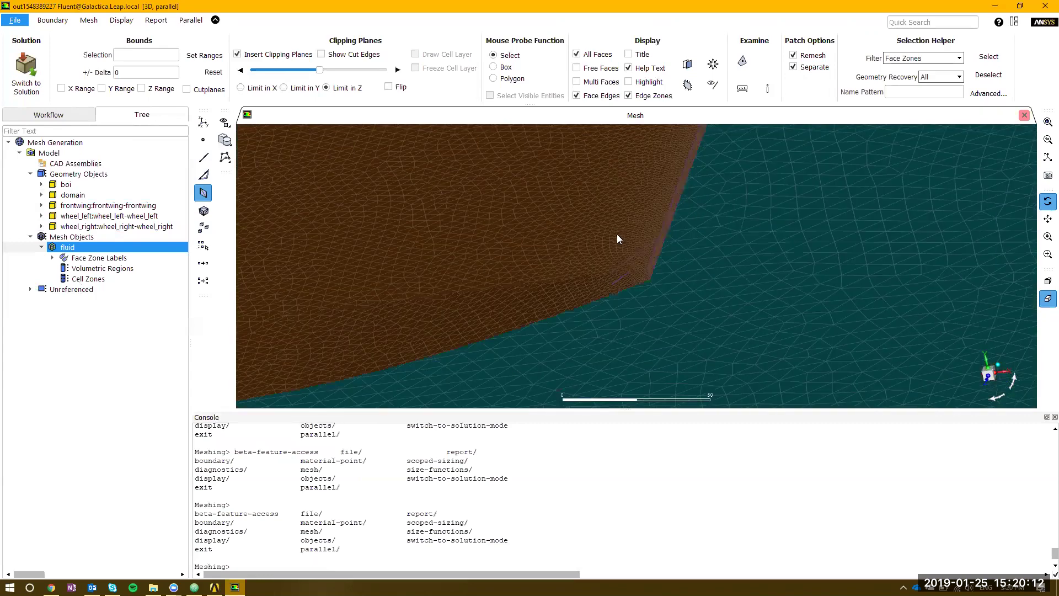
pyautogui.scroll(-5, 715, 257)
pyautogui.scroll(6, 619, 210)
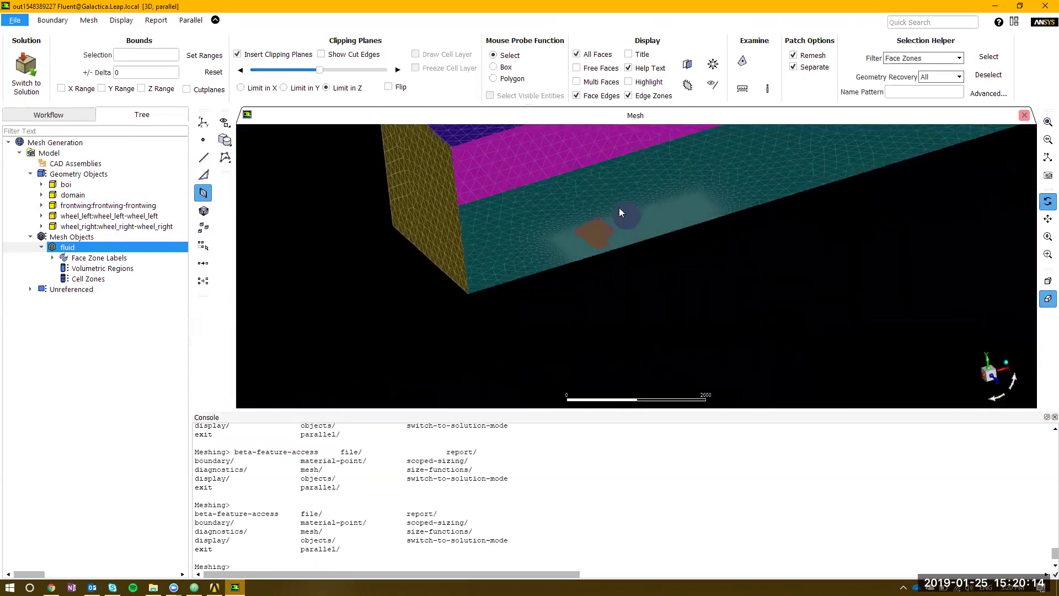
pyautogui.scroll(-2, 650, 184)
pyautogui.scroll(-5, 752, 207)
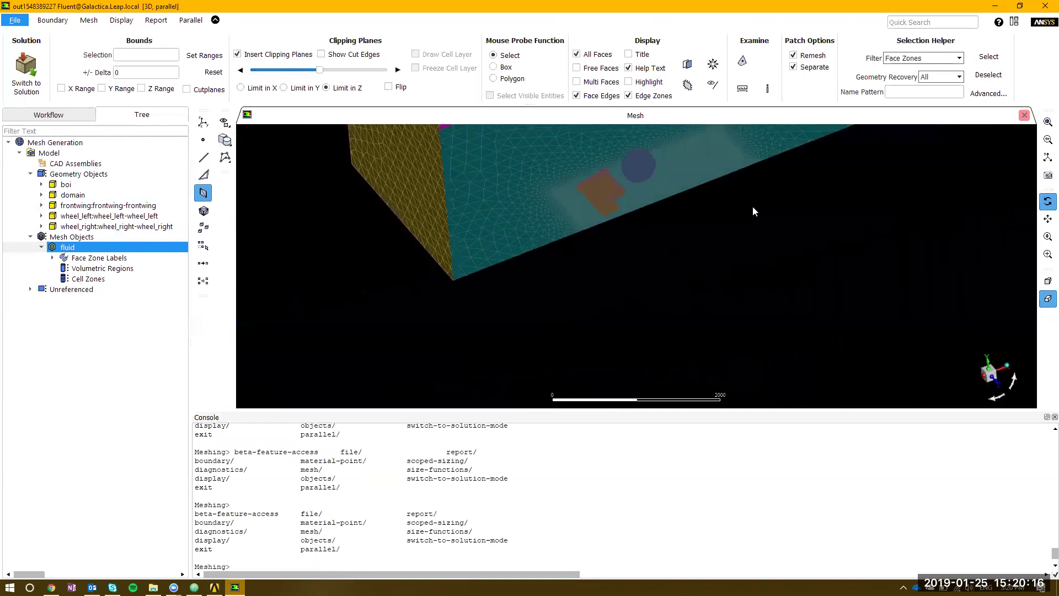
# Expand the fluid mesh object's face zone labels and open its Connectivity and Quality diagnostics, moving the dialog clear of the console
pyautogui.click(52, 258)
pyautogui.rightClick(73, 244)
pyautogui.moveTo(138, 289)
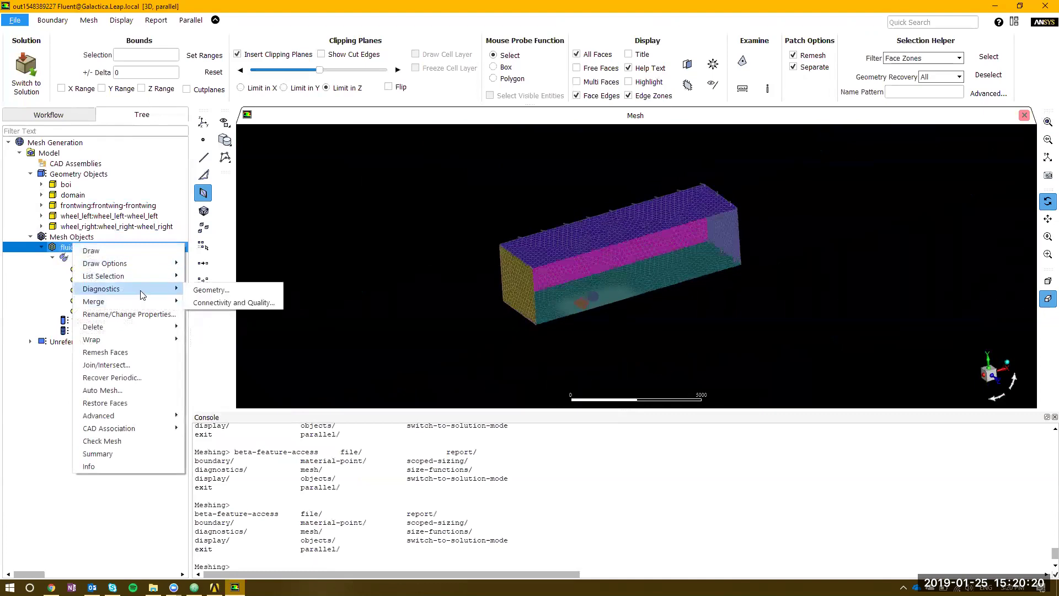
pyautogui.click(237, 302)
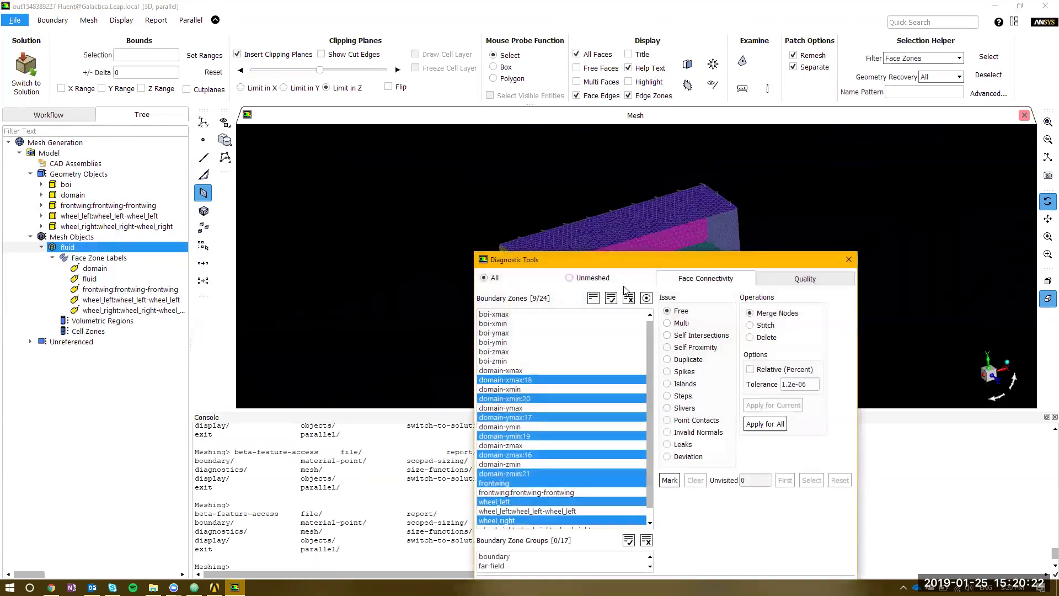
pyautogui.moveTo(646, 263); pyautogui.dragTo(417, 113)
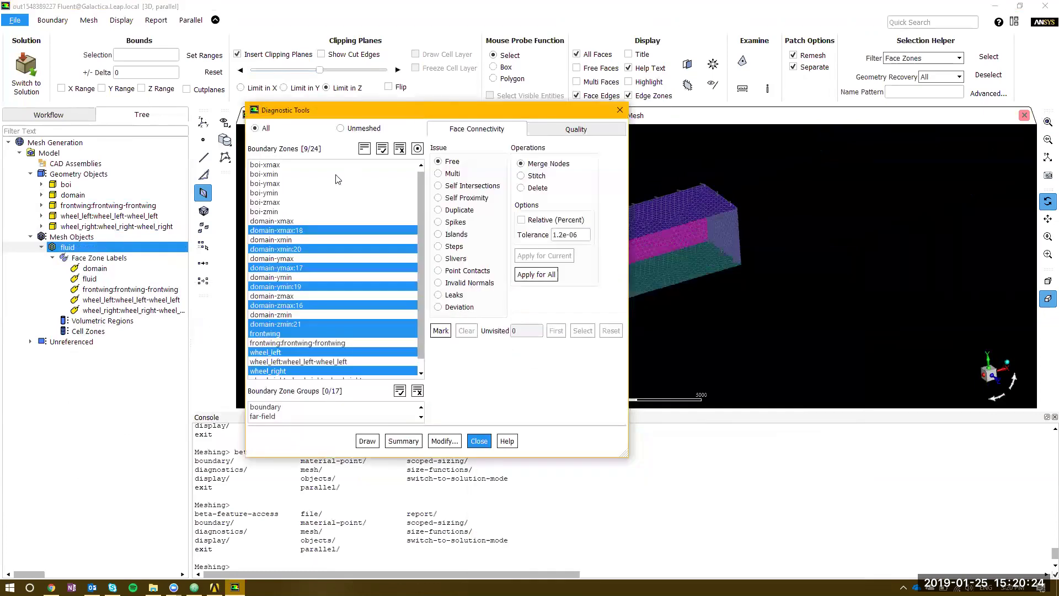
pyautogui.rightClick(145, 249)
pyautogui.click(441, 538)
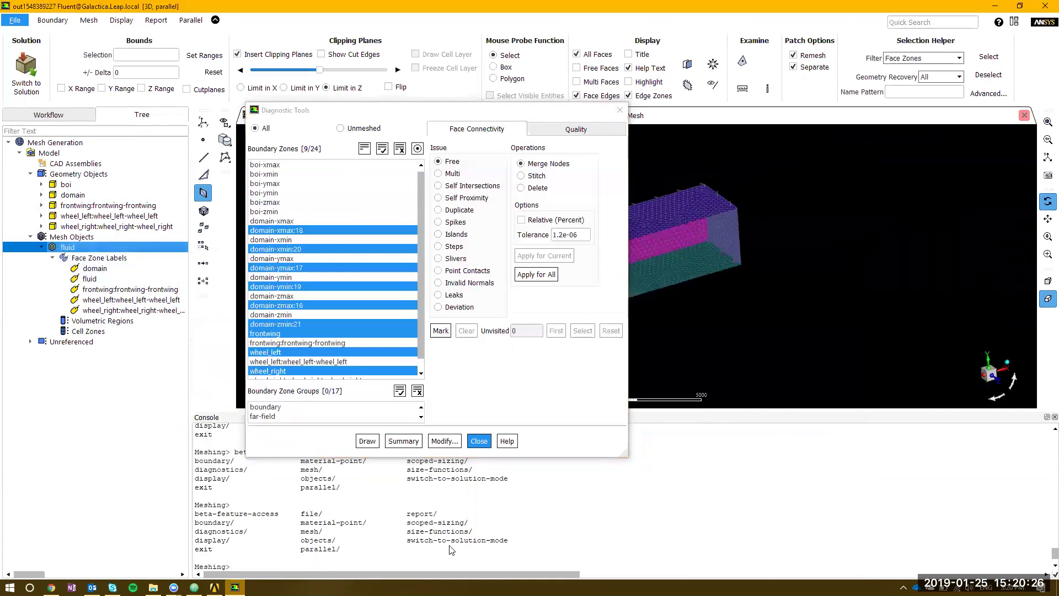
# Mark faces with skewness above 0.5 on the selected fluid boundary zones and go to the first marked face
pyautogui.moveTo(637, 558); pyautogui.dragTo(678, 558)
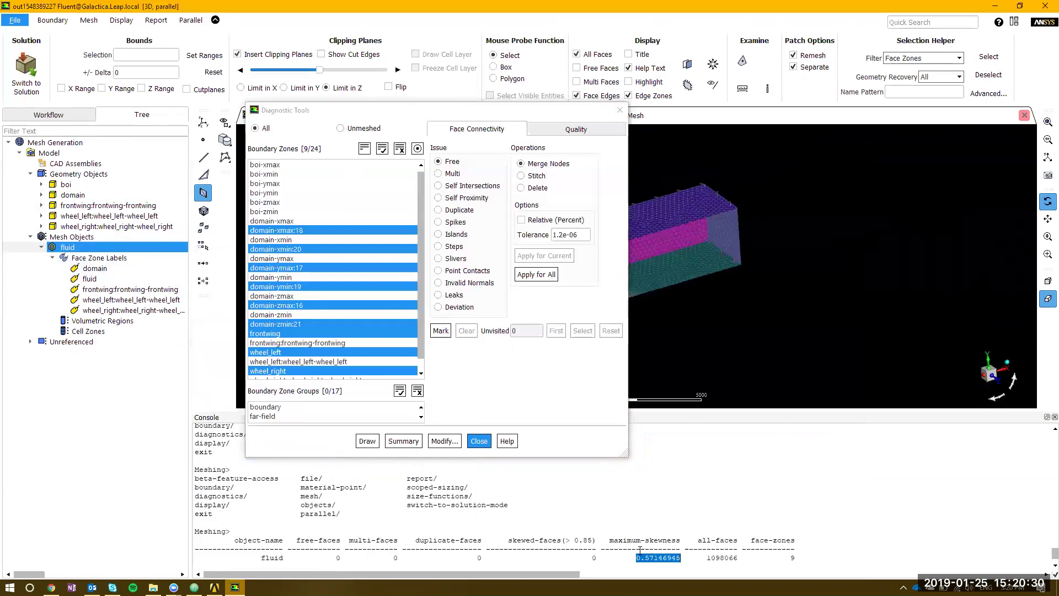
pyautogui.click(587, 132)
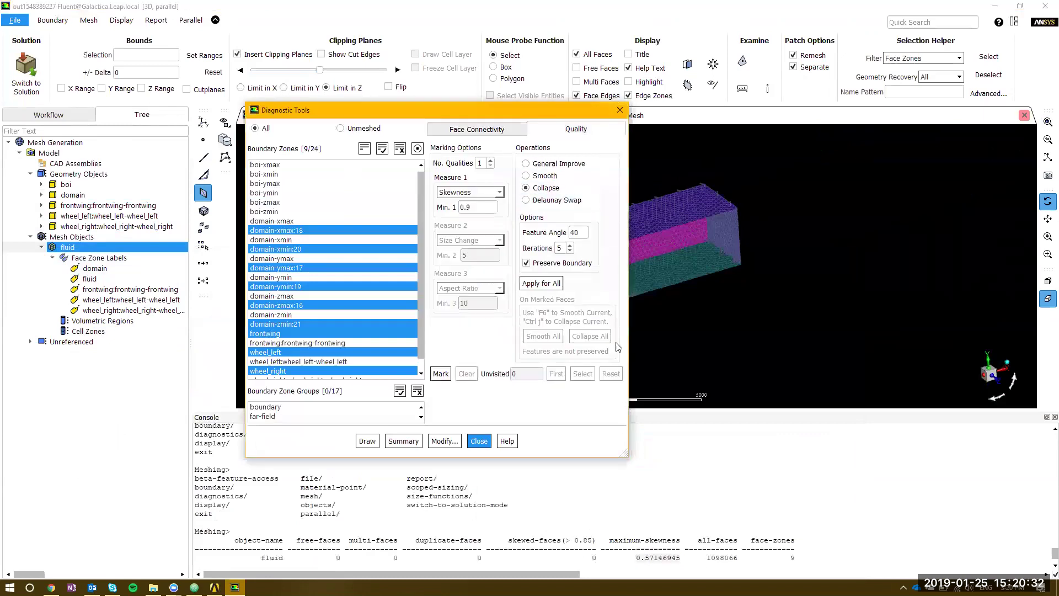
pyautogui.click(488, 210)
pyautogui.click(441, 373)
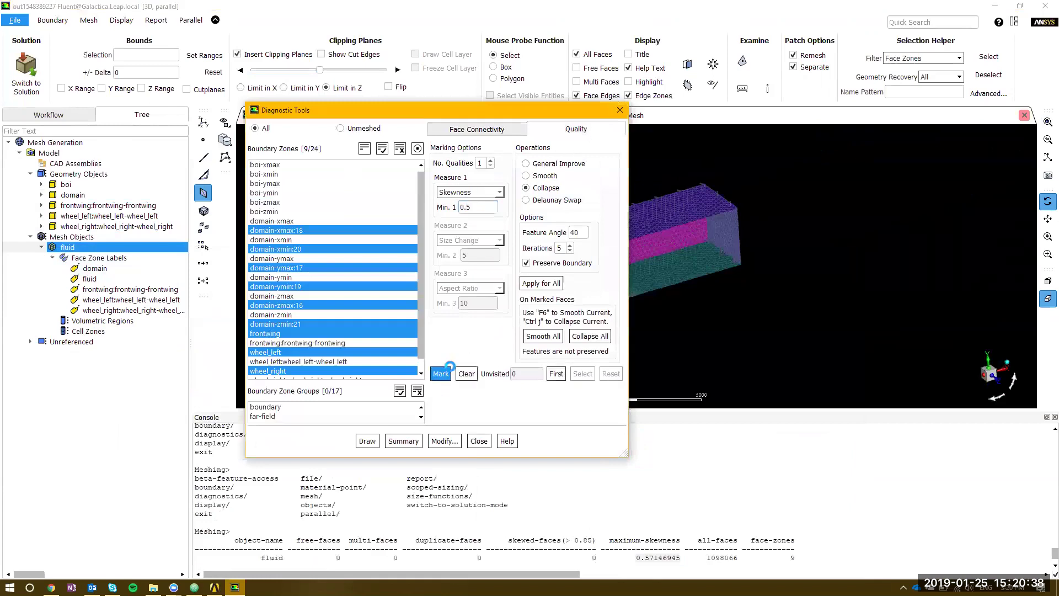
pyautogui.click(556, 373)
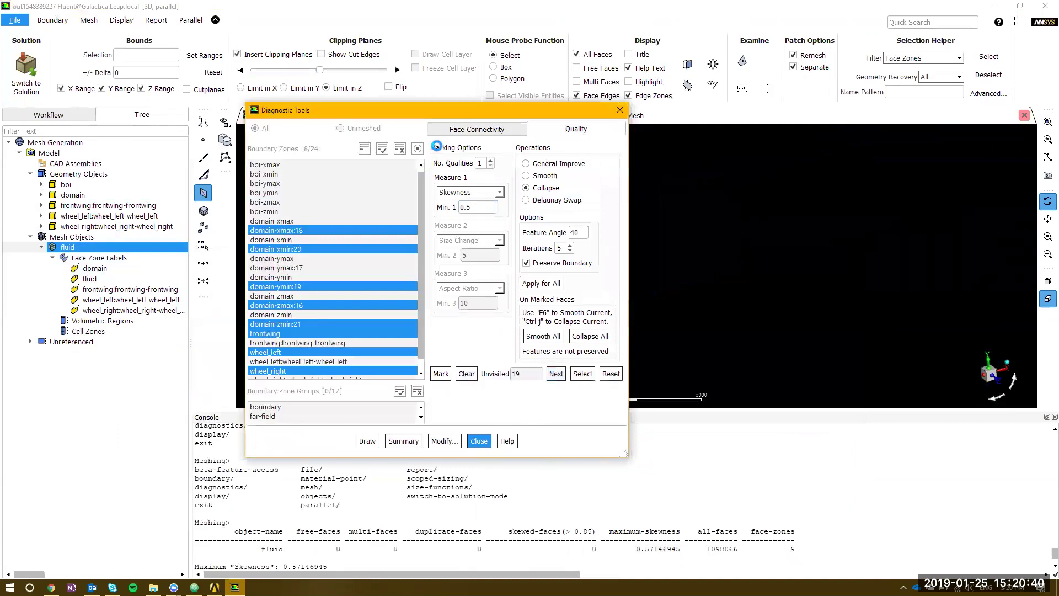
# Move the diagnostics dialog clear of the graphics and widen the displayed mesh region around the marked skewed faces
pyautogui.moveTo(466, 116); pyautogui.dragTo(282, 93)
pyautogui.click(585, 183)
pyautogui.hotkey('ctrl', 'Up')
pyautogui.hotkey('ctrl', 'Up')
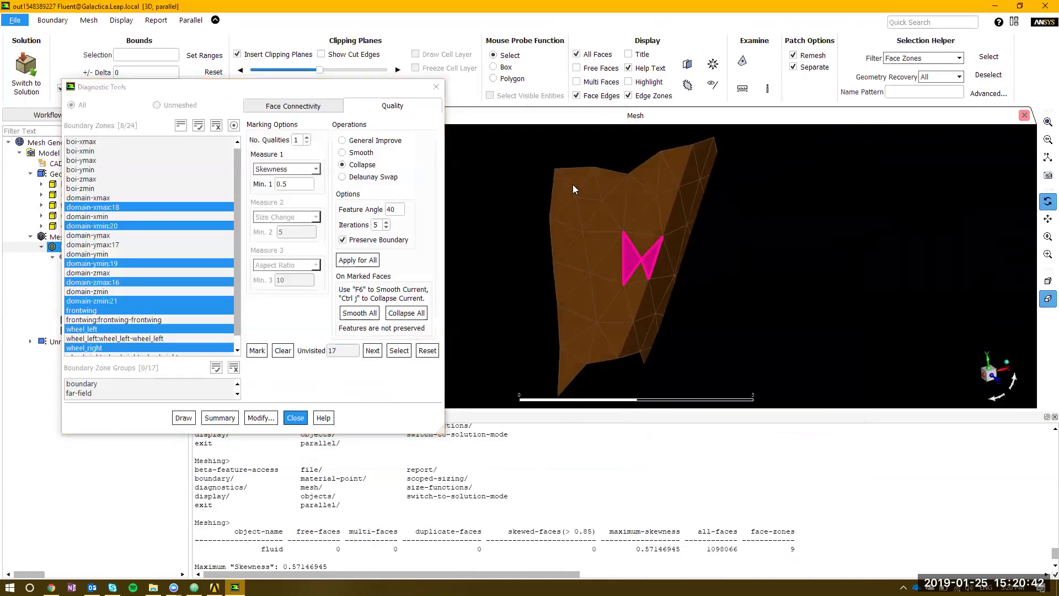
pyautogui.hotkey('ctrl', 'Up')
pyautogui.hotkey('ctrl', 'Up')
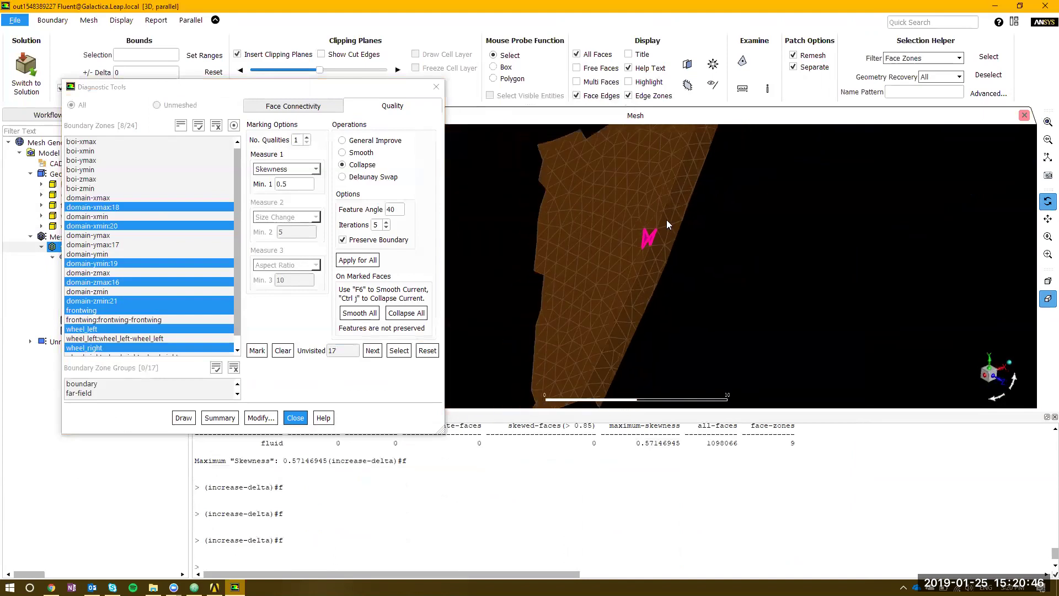
# Apply General Improve to all selected zones for skewness above 0.5, with feature angle 30 and 5 iterations, and close the diagnostics
pyautogui.click(377, 142)
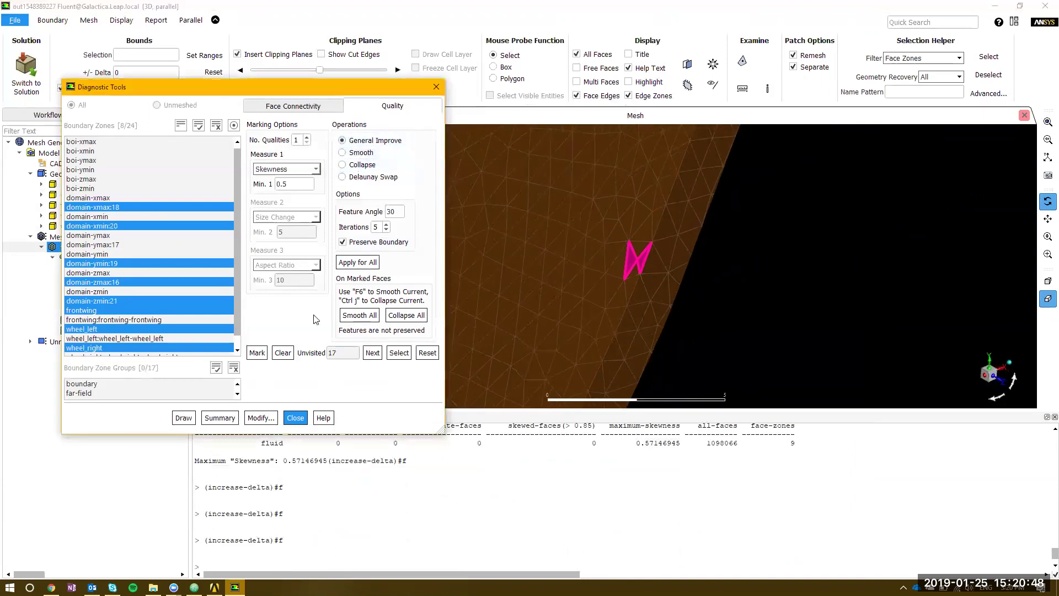
pyautogui.click(357, 262)
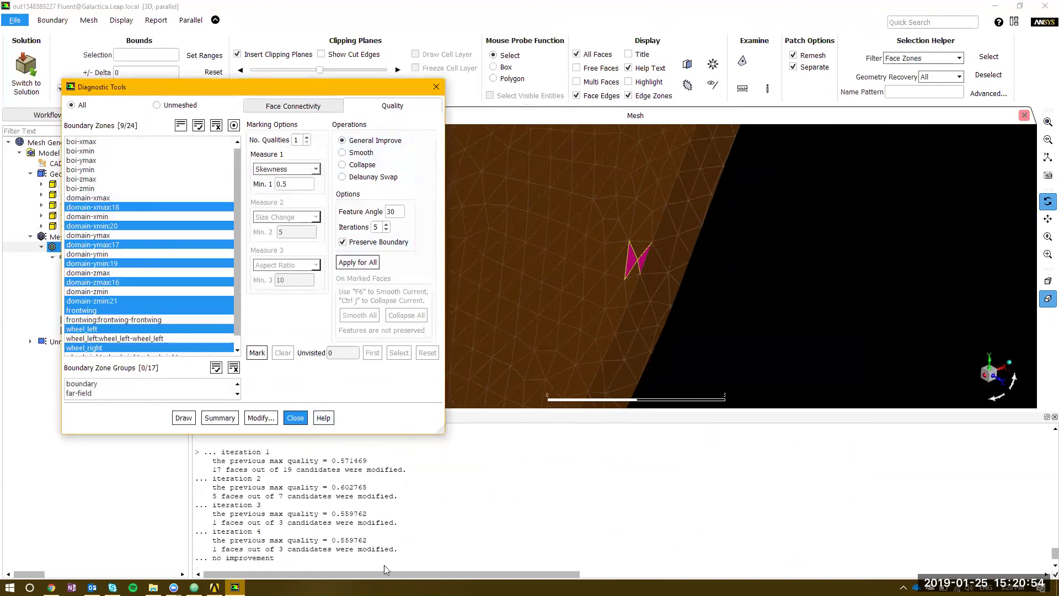
pyautogui.click(296, 423)
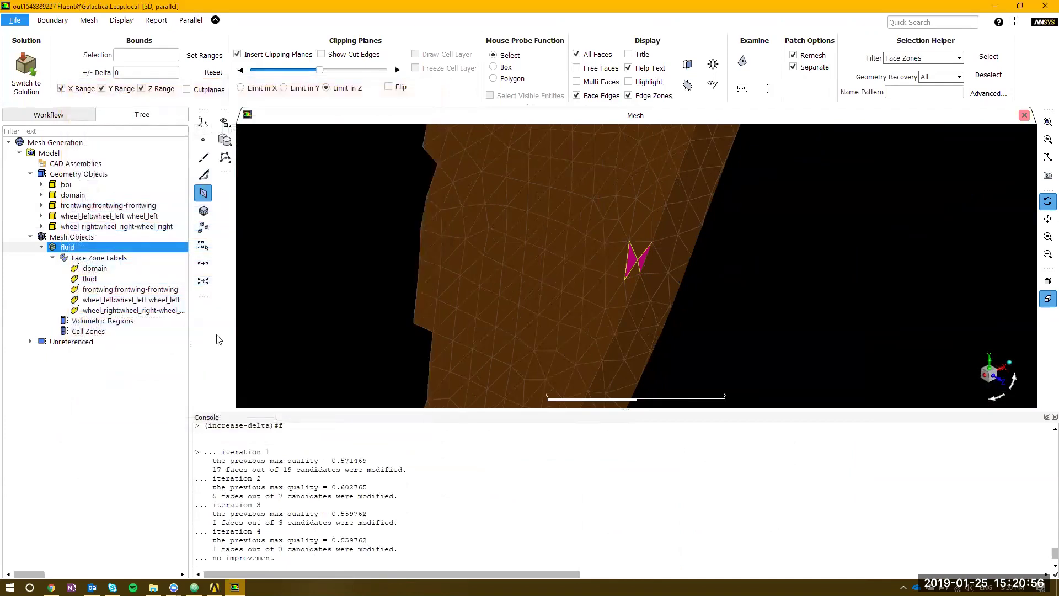
# Redraw the whole fluid mesh object and fit it in the graphics view
pyautogui.rightClick(147, 258)
pyautogui.rightClick(167, 246)
pyautogui.press('Escape')
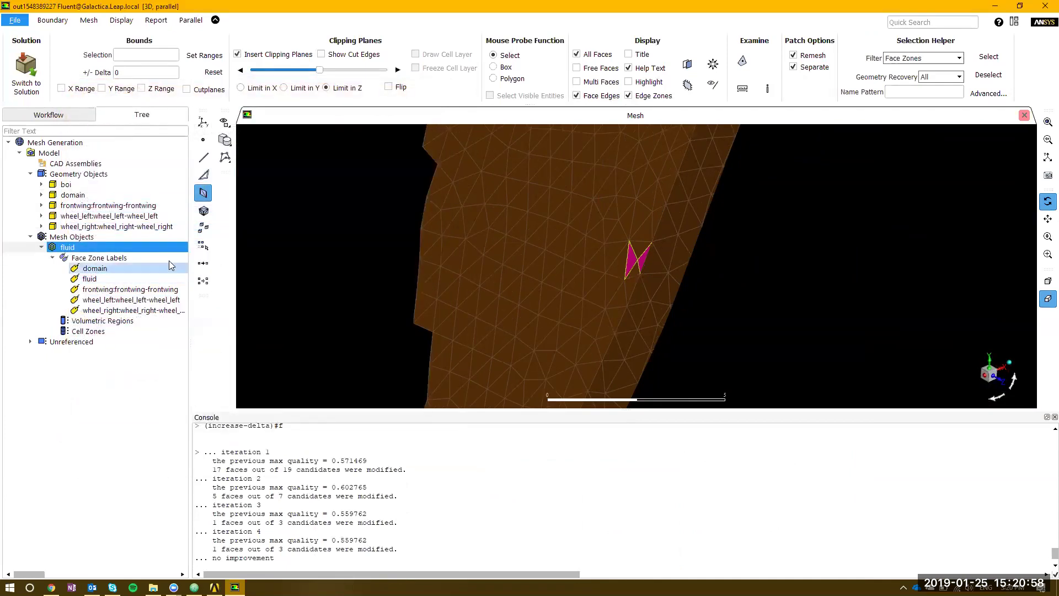
pyautogui.rightClick(167, 247)
pyautogui.click(184, 251)
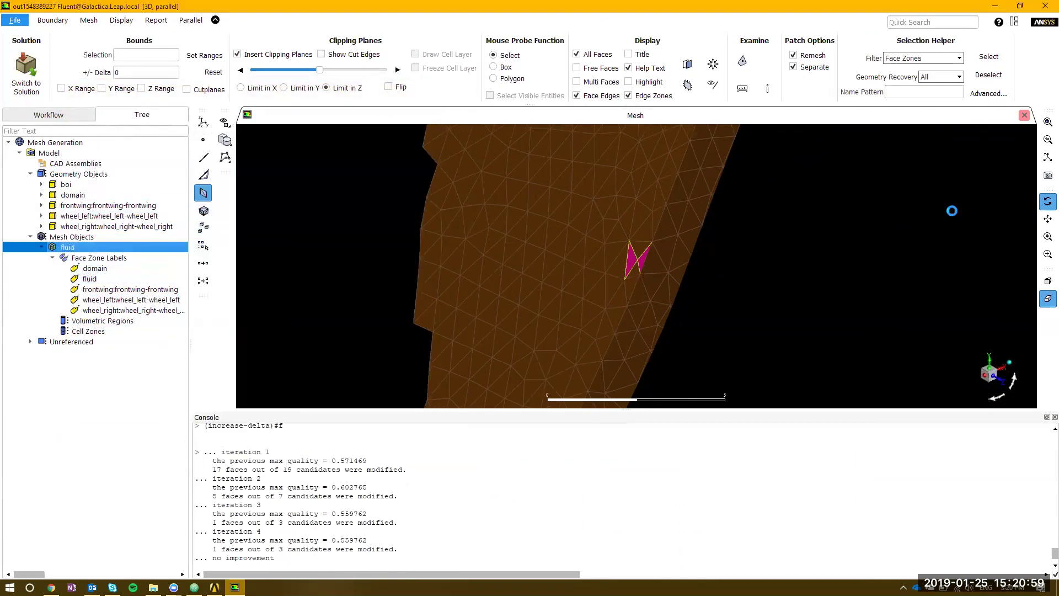
pyautogui.click(1046, 122)
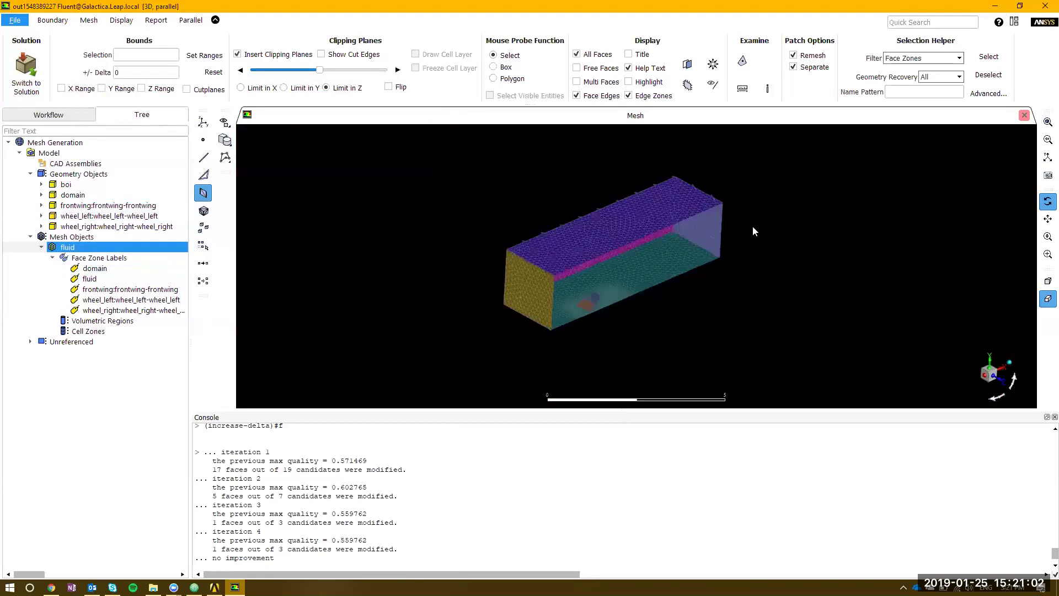
pyautogui.scroll(3, 597, 268)
# Compute the fluid mesh object's volumetric regions using the fluid material point
pyautogui.click(52, 258)
pyautogui.click(105, 278)
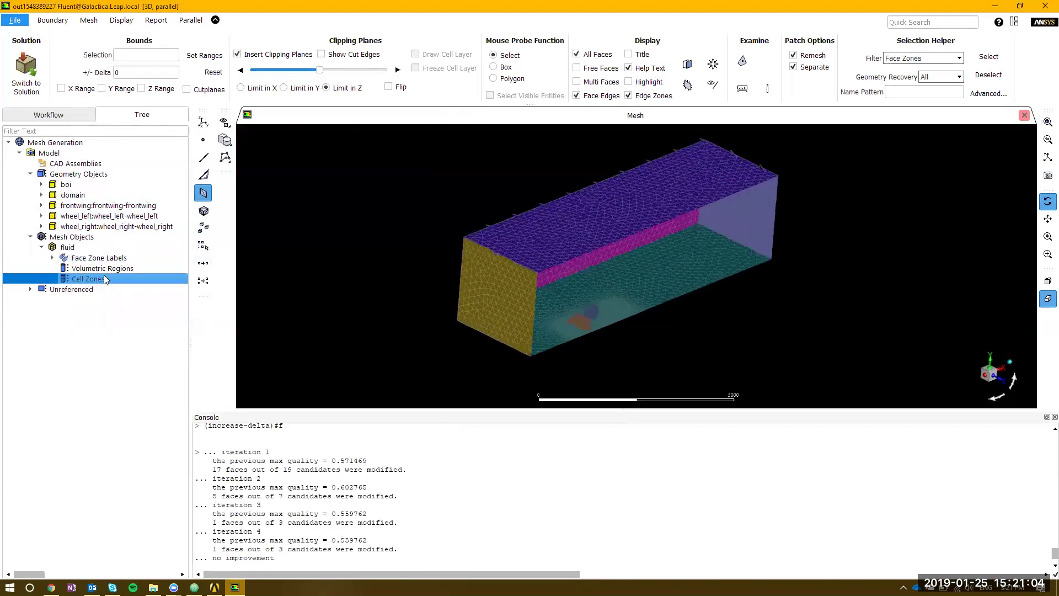
pyautogui.rightClick(102, 269)
pyautogui.click(145, 287)
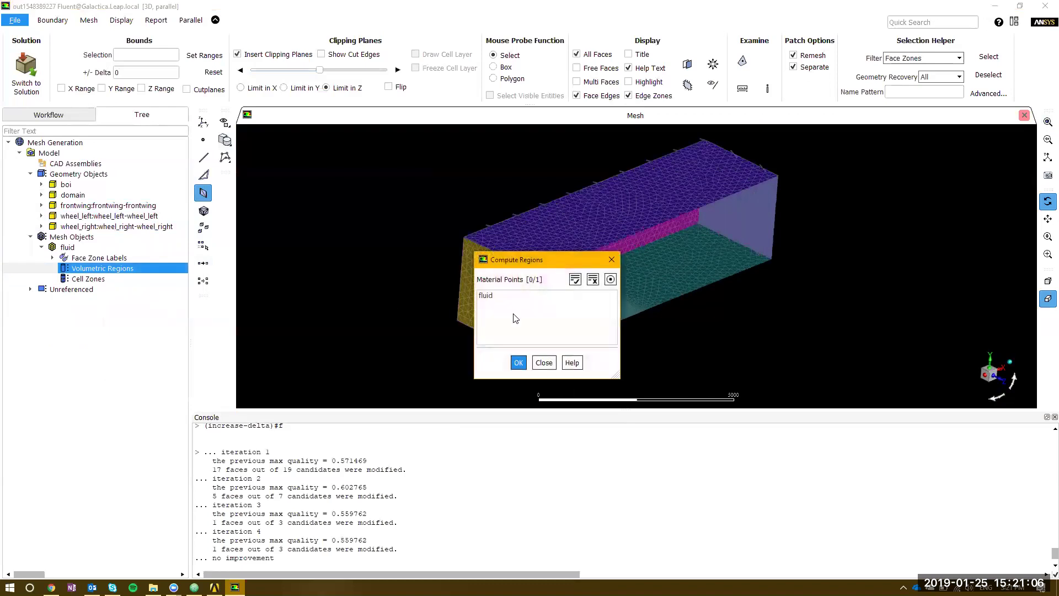
pyautogui.click(528, 294)
pyautogui.click(518, 363)
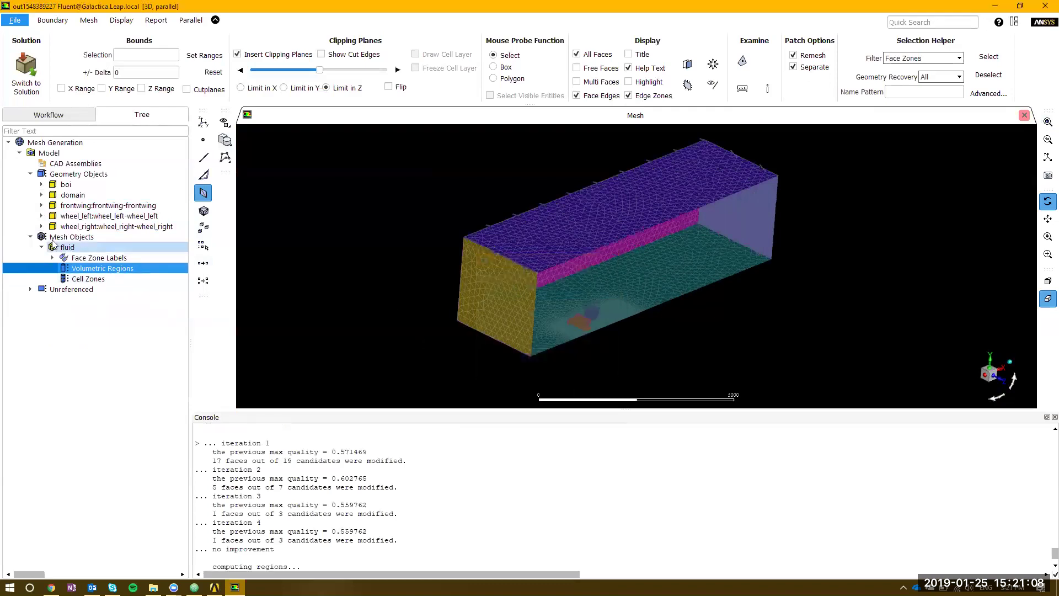
# Draw the fluid and frontwing:frontwing-frontwing volumetric regions in turn and examine the wing region up close
pyautogui.click(53, 268)
pyautogui.click(125, 280)
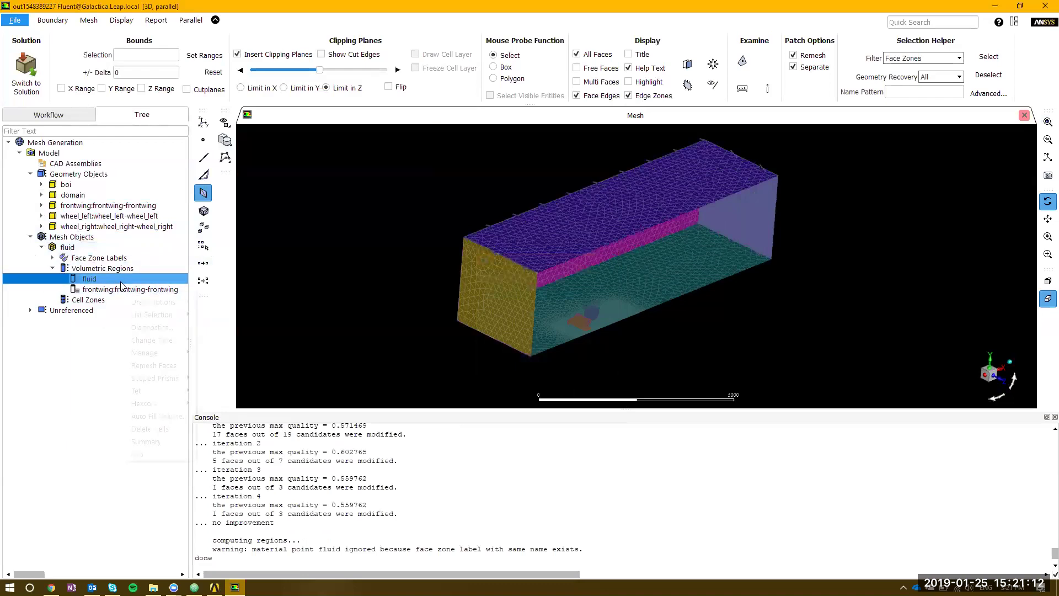
pyautogui.rightClick(150, 281)
pyautogui.click(163, 289)
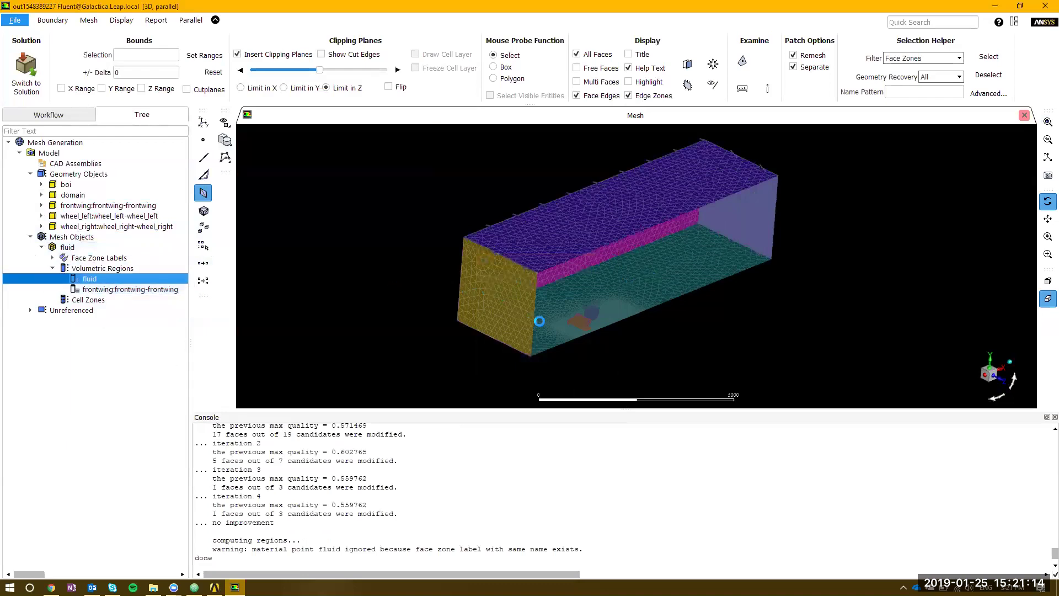
pyautogui.click(129, 289)
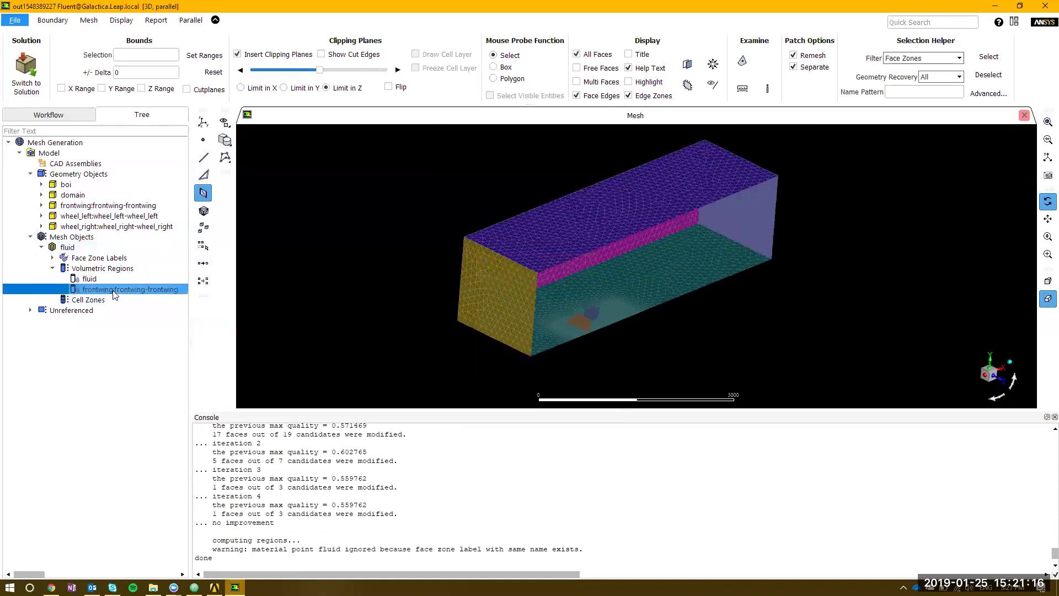
pyautogui.rightClick(150, 289)
pyautogui.click(163, 296)
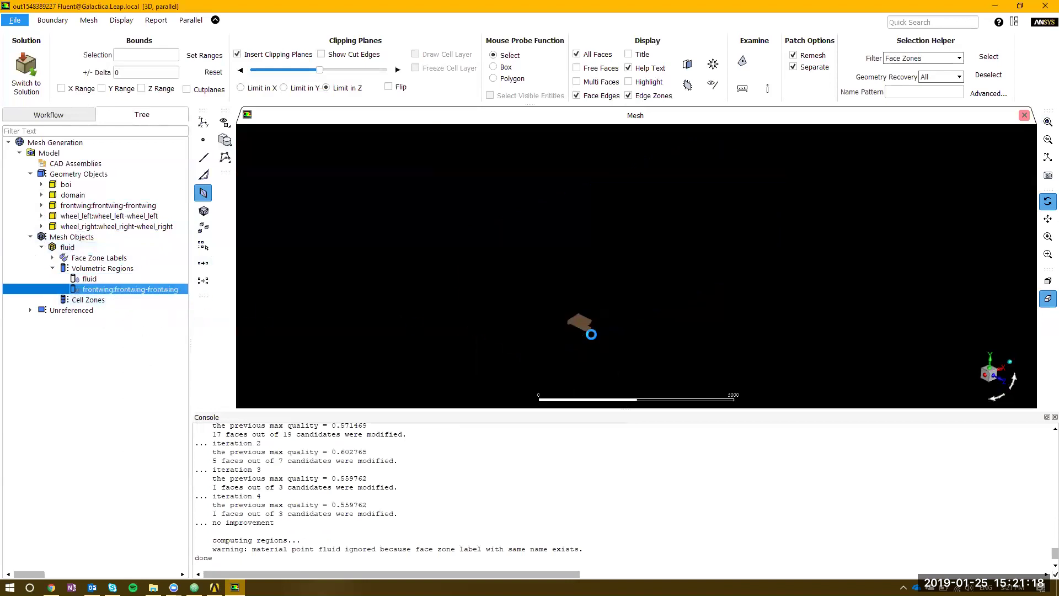
pyautogui.scroll(5, 586, 327)
pyautogui.scroll(3, 588, 327)
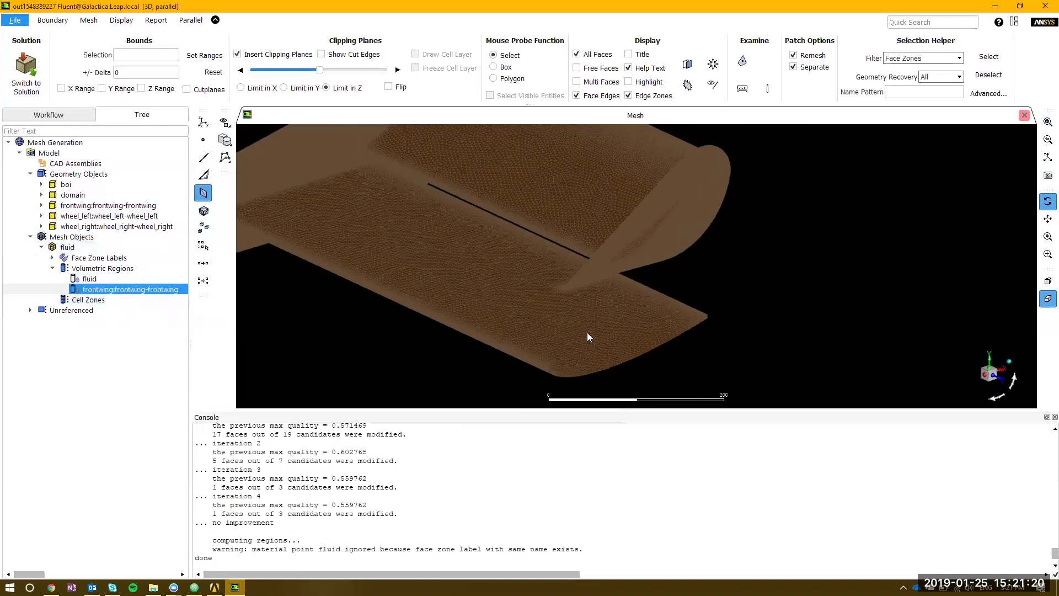
pyautogui.scroll(-4, 483, 301)
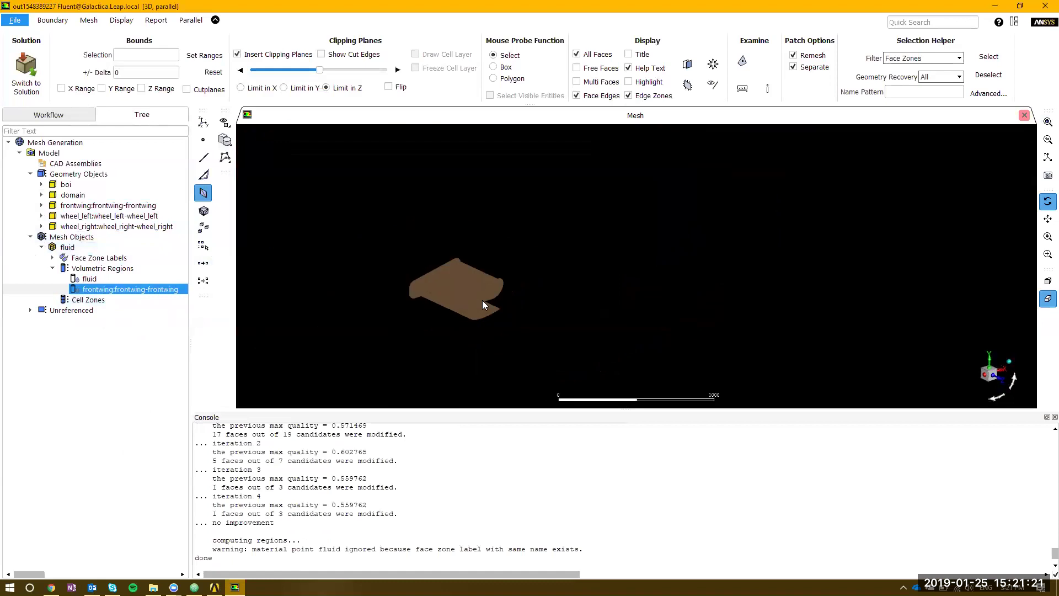
# Change the type of the frontwing:frontwing-frontwing volumetric region to Dead
pyautogui.rightClick(118, 289)
pyautogui.moveTo(182, 352)
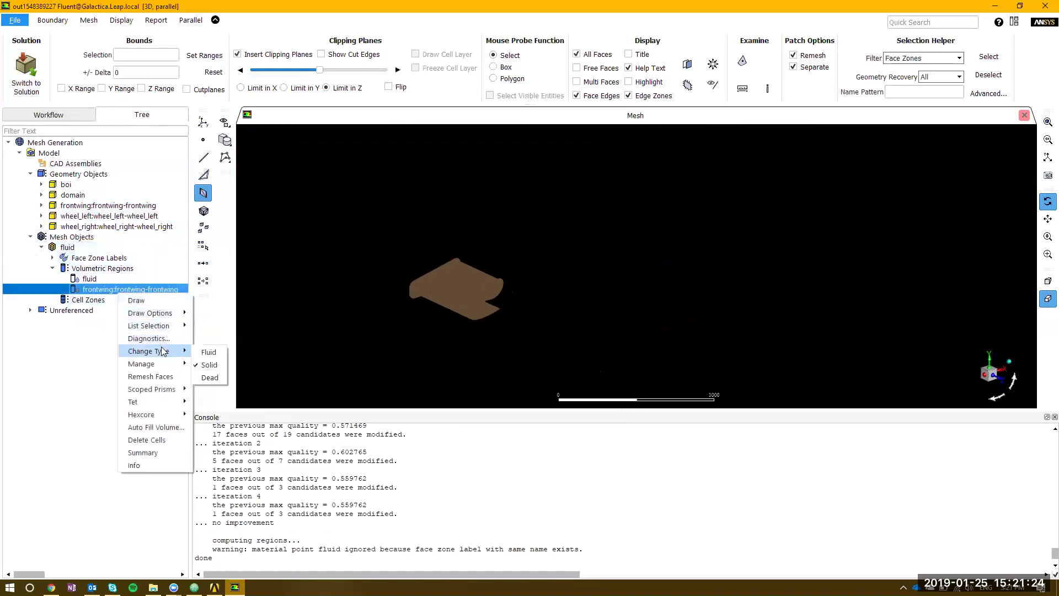
pyautogui.click(210, 378)
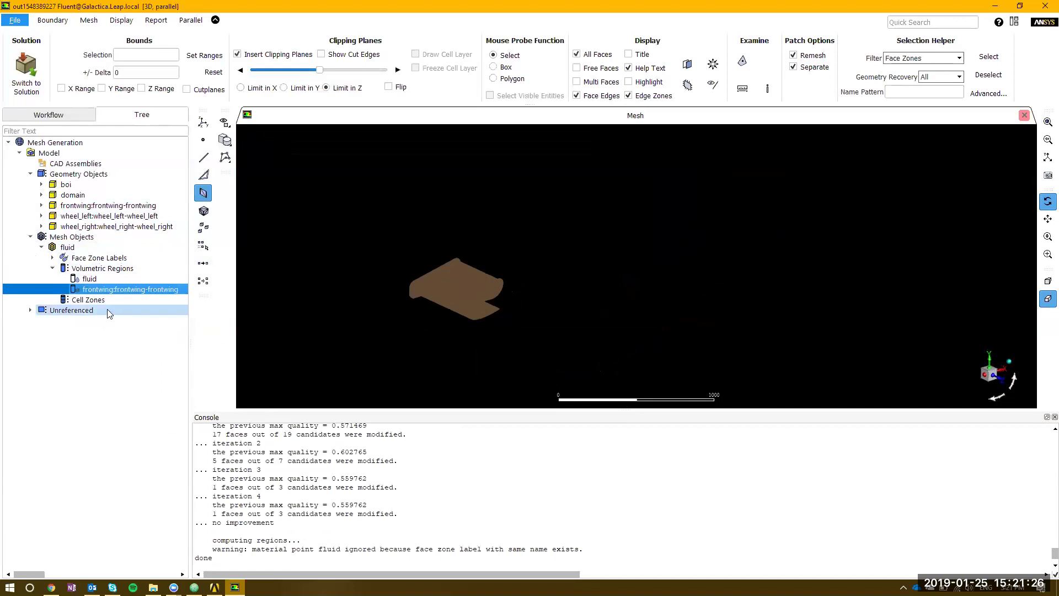
# Set Auto Mesh for the fluid object's cell zones to grow scoped prisms, and name the new prism control wing
pyautogui.rightClick(107, 303)
pyautogui.click(164, 338)
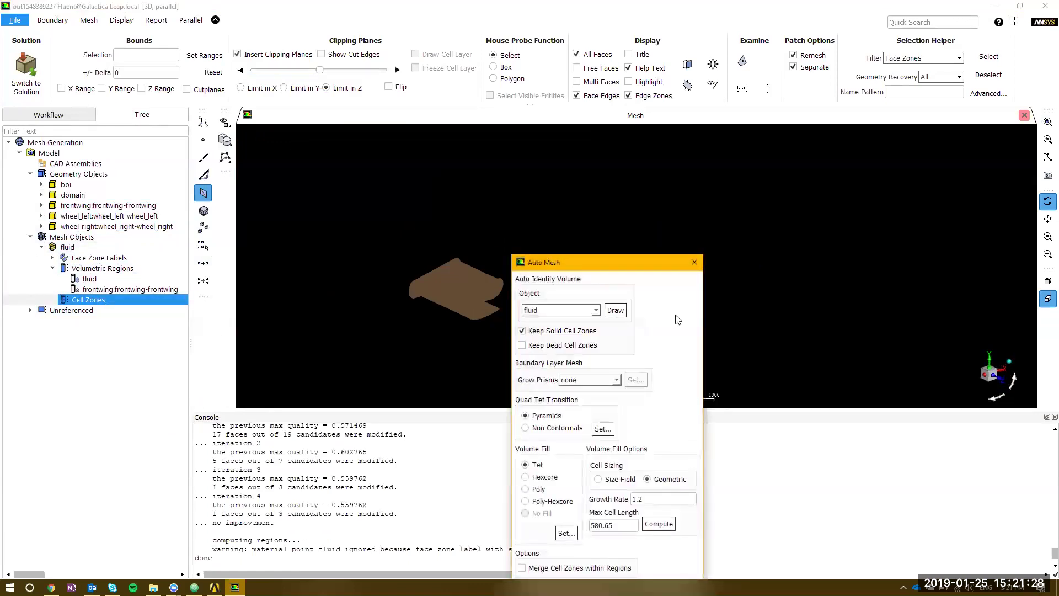
pyautogui.moveTo(597, 261); pyautogui.dragTo(297, 80)
pyautogui.click(301, 190)
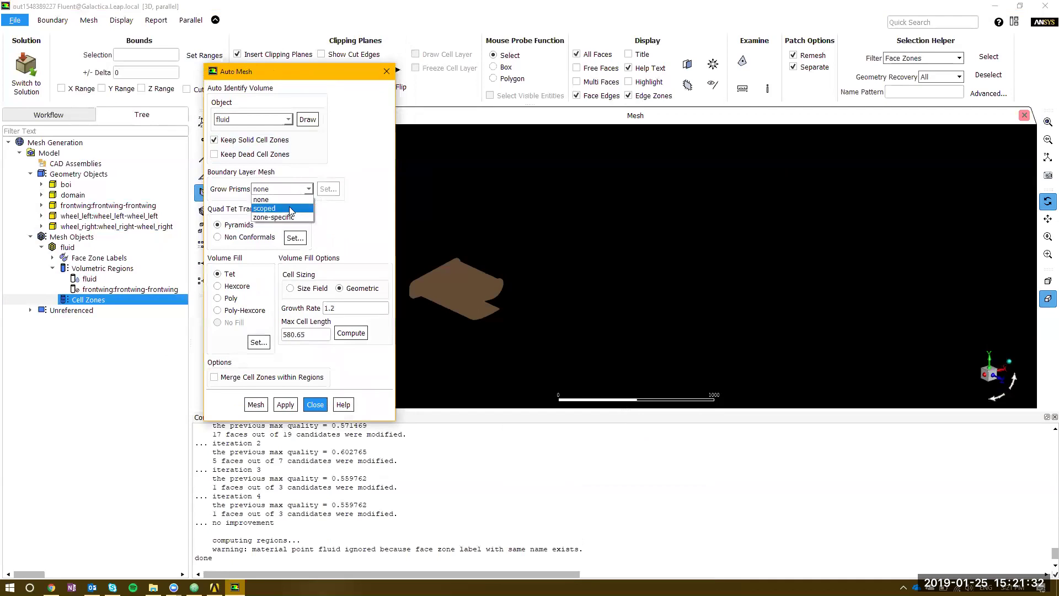
pyautogui.click(278, 205)
pyautogui.click(328, 189)
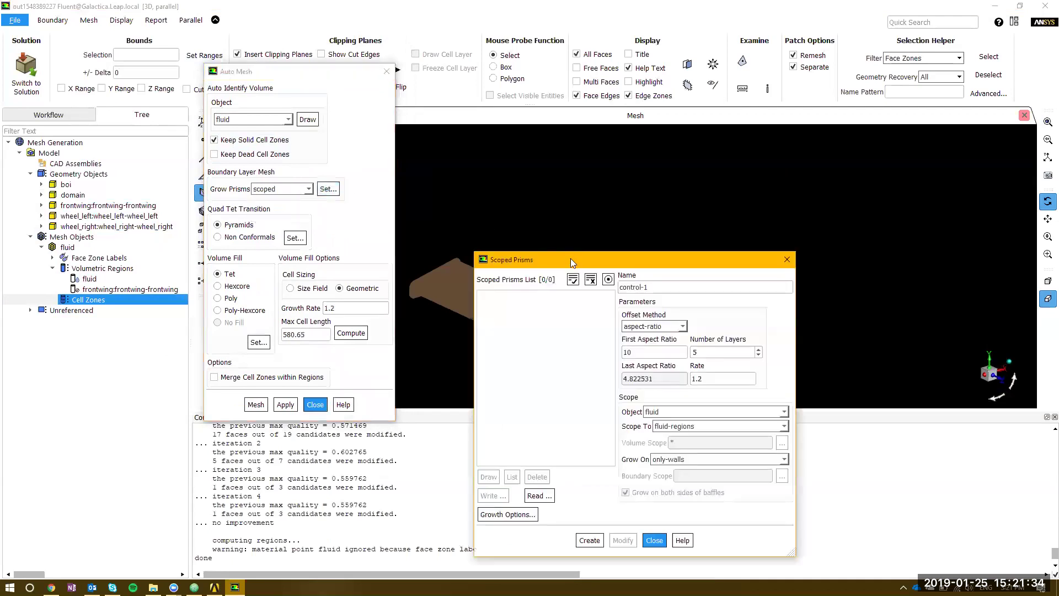
pyautogui.moveTo(571, 252); pyautogui.dragTo(393, 131)
pyautogui.write('p')
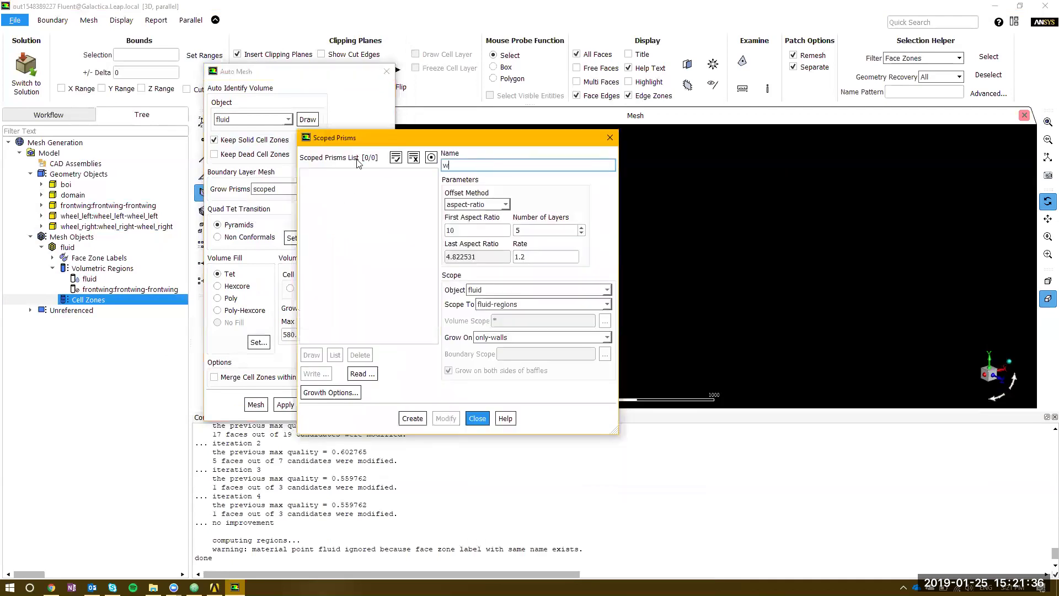
pyautogui.click(505, 205)
pyautogui.click(474, 230)
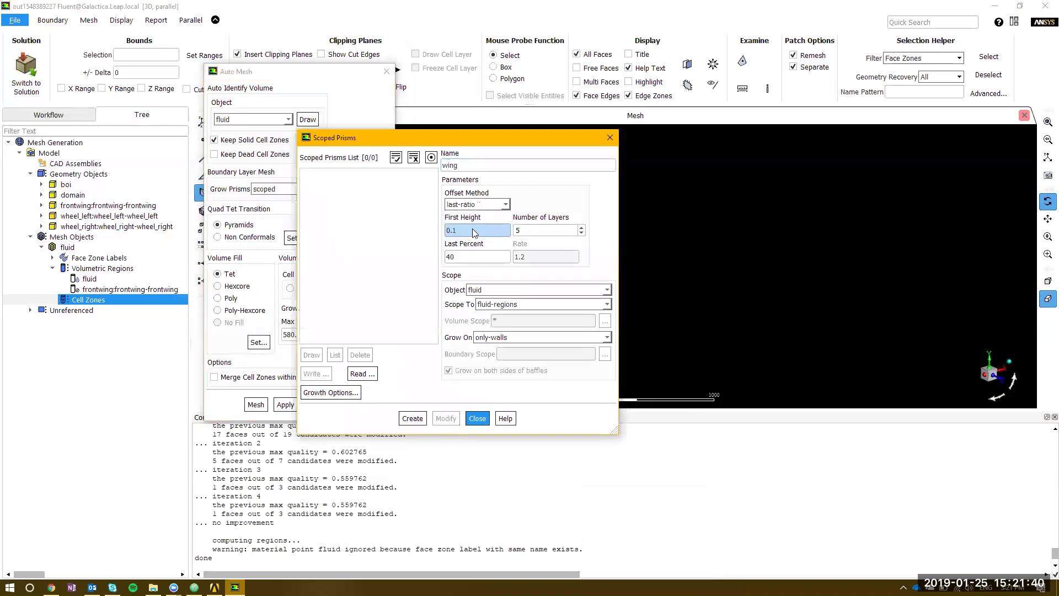
pyautogui.moveTo(476, 232); pyautogui.dragTo(422, 233)
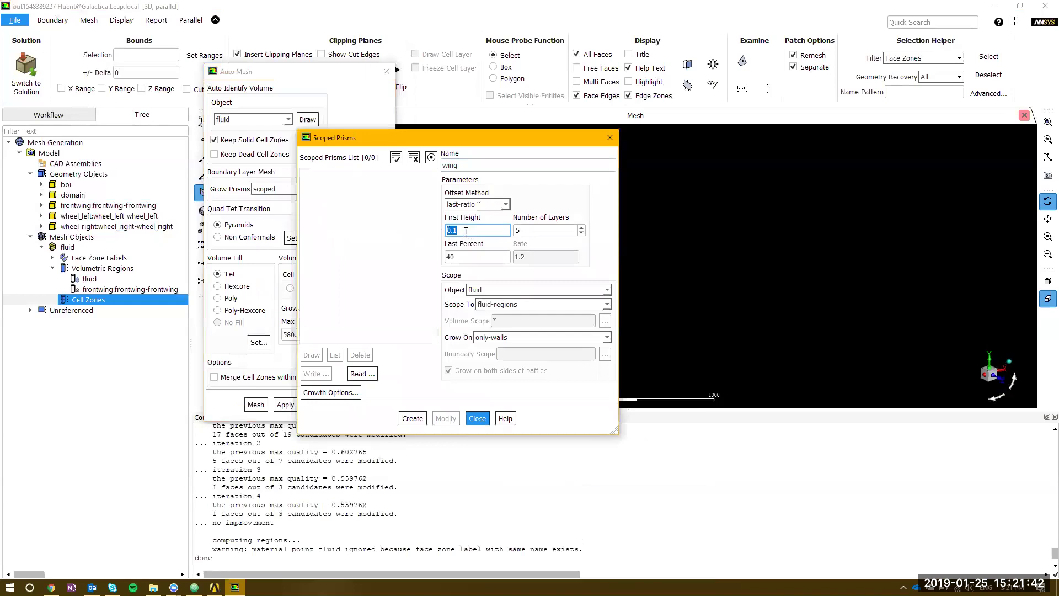
pyautogui.press('Tab')
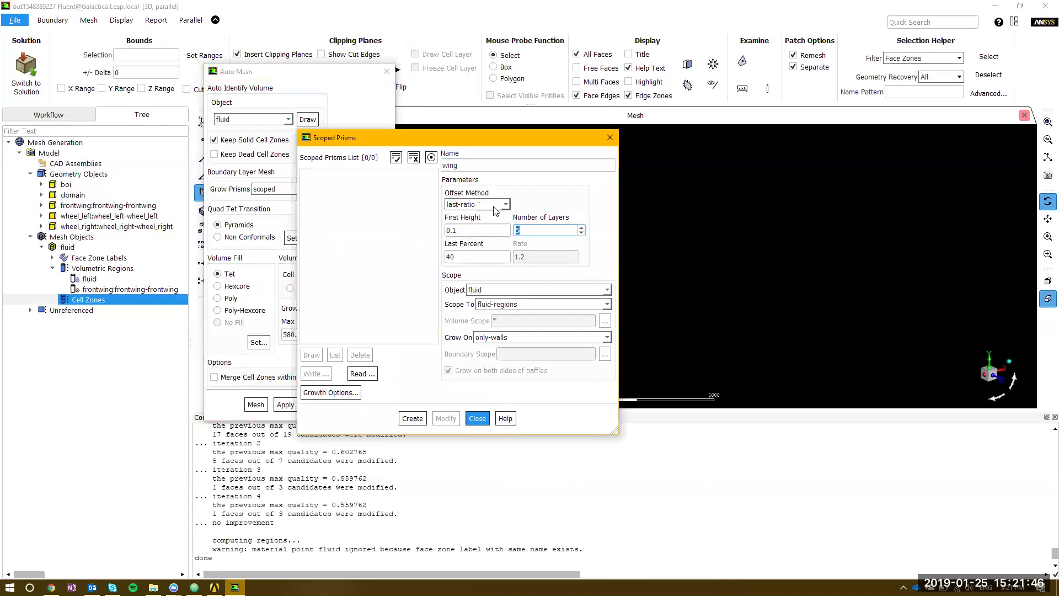
pyautogui.click(495, 208)
pyautogui.click(474, 216)
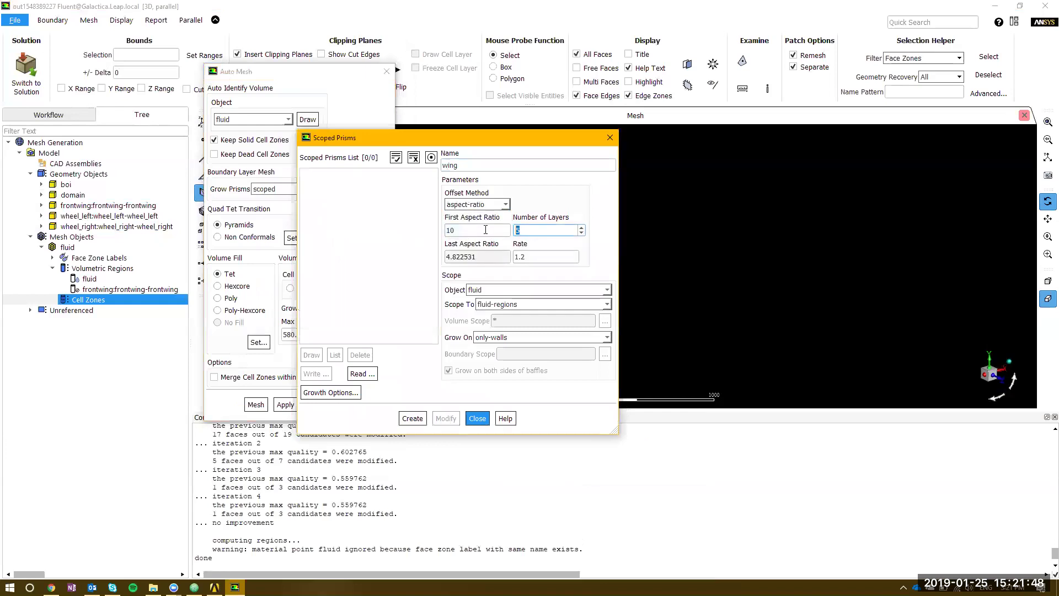
# Create the wing prism control with 2 layers, growing on the selected label frontwing:frontwing-frontwing, and close the scoped prism settings
pyautogui.write('3')
pyautogui.press('BackSpace')
pyautogui.write('2')
pyautogui.click(606, 337)
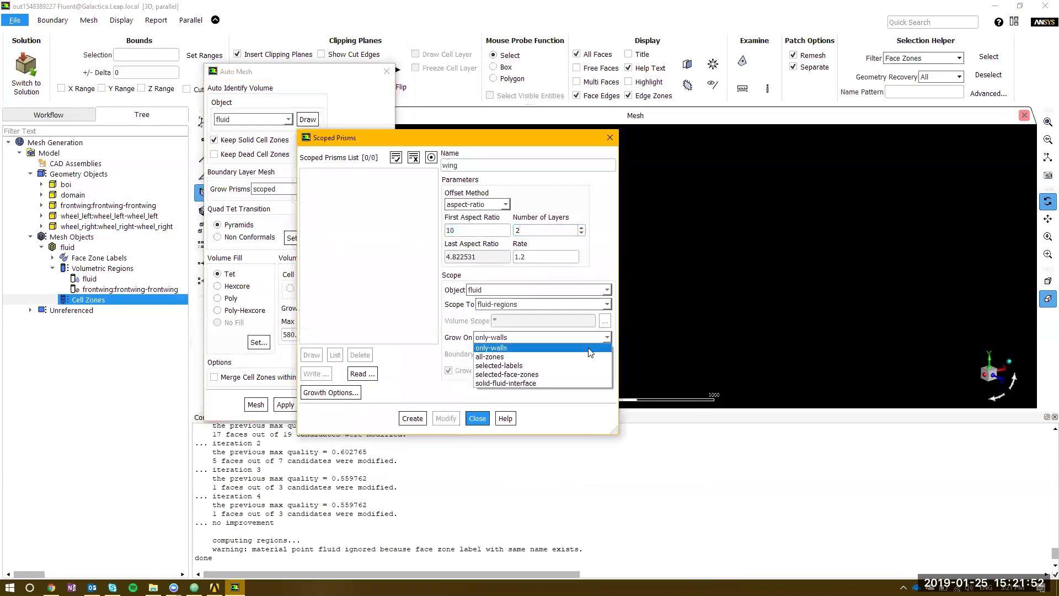
pyautogui.click(575, 367)
pyautogui.click(605, 354)
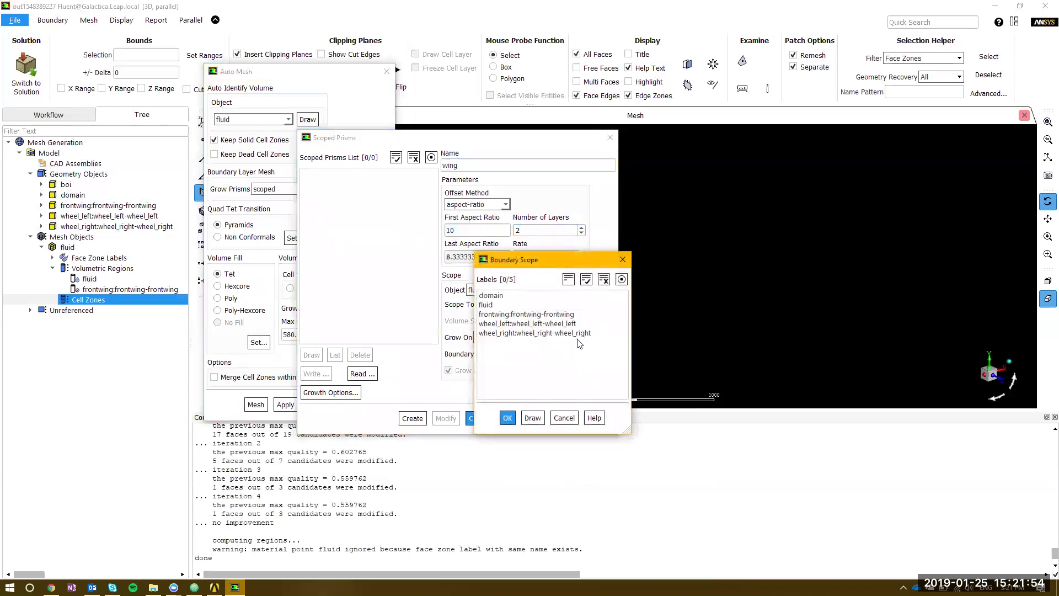
pyautogui.click(527, 314)
pyautogui.click(507, 418)
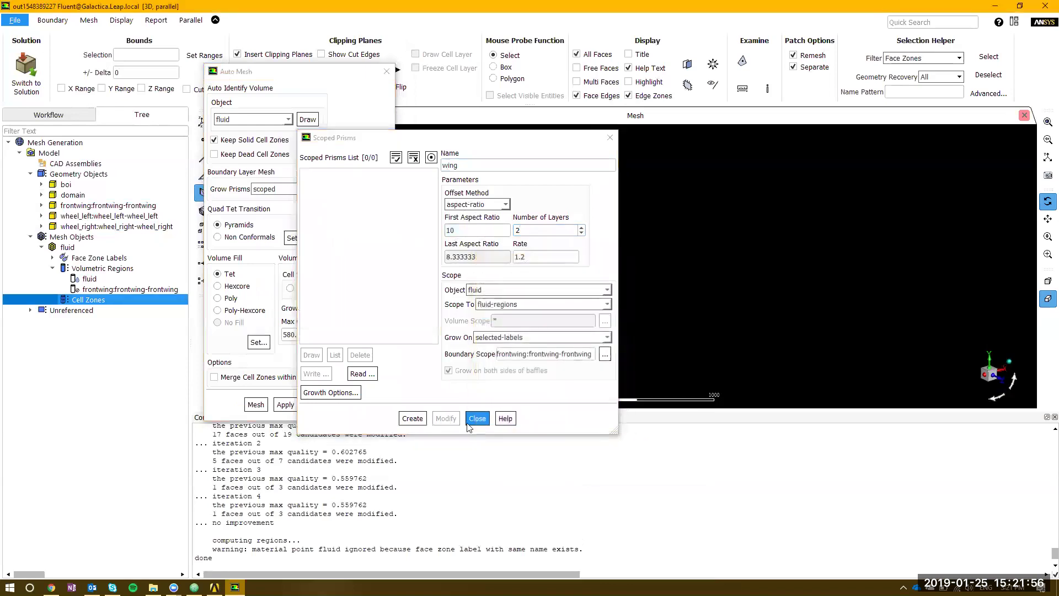
pyautogui.click(413, 418)
pyautogui.click(477, 418)
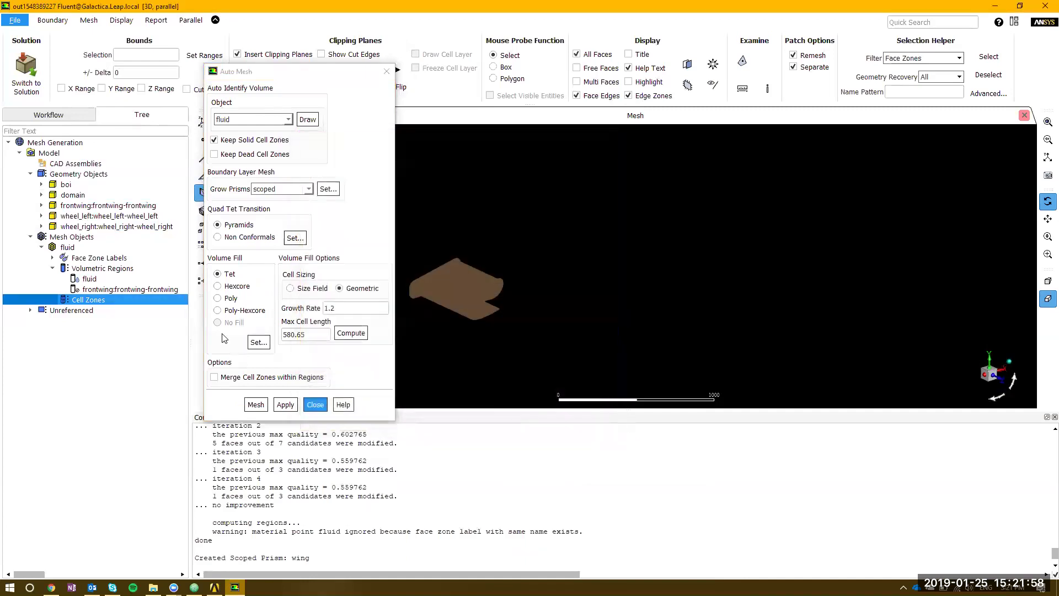
# Generate the fluid object's volume mesh with Poly-Hexcore fill and cell zones merged within regions, and close the Auto Mesh settings
pyautogui.click(231, 310)
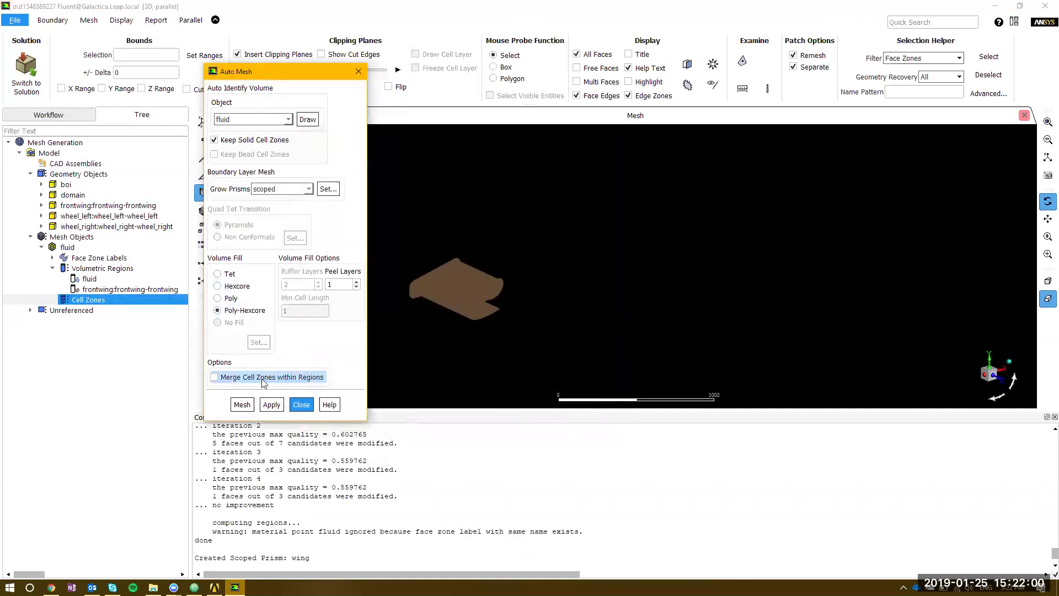
pyautogui.click(284, 378)
pyautogui.moveTo(291, 74); pyautogui.dragTo(243, 59)
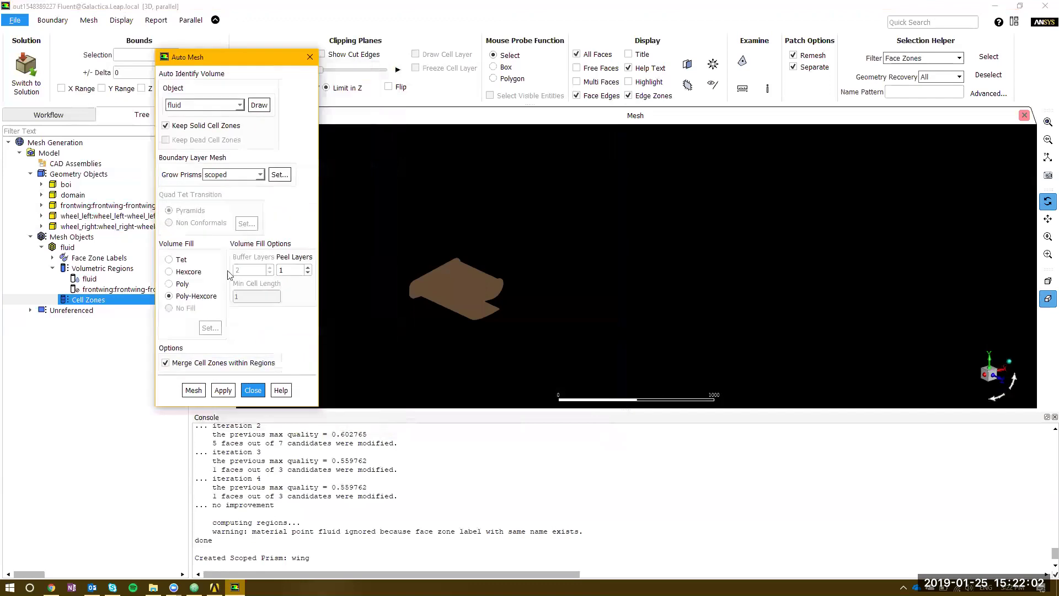
pyautogui.click(194, 390)
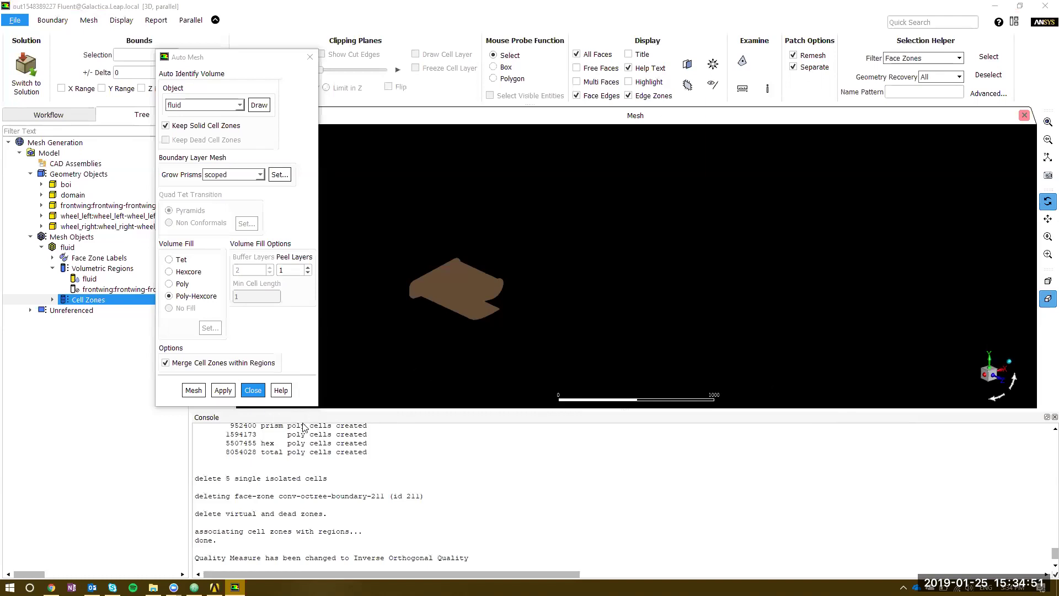
pyautogui.click(254, 390)
# Draw the boundaries of the fluid cell zone
pyautogui.click(52, 300)
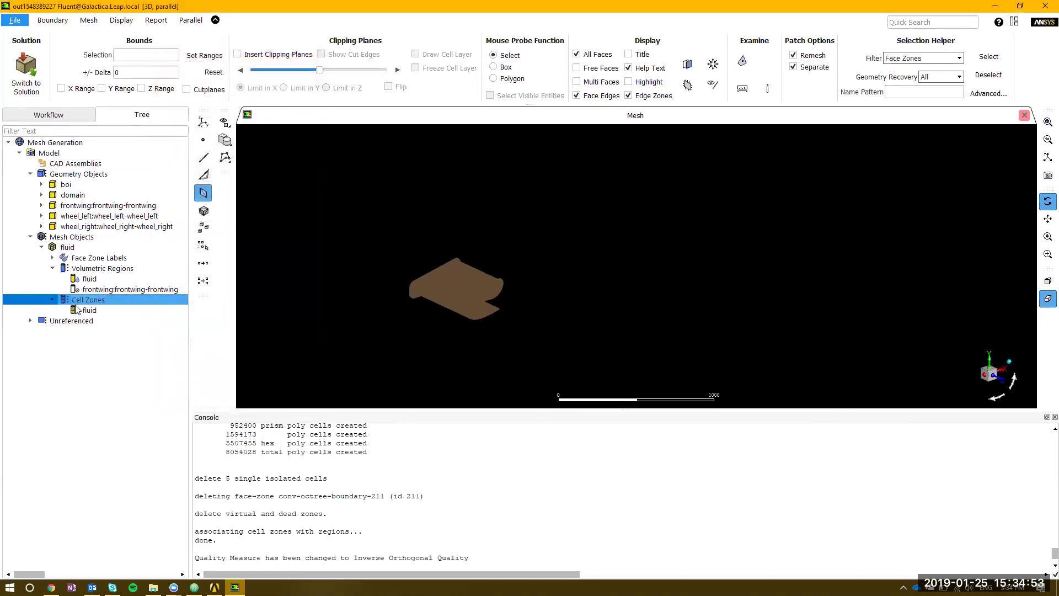
pyautogui.rightClick(101, 314)
pyautogui.click(123, 317)
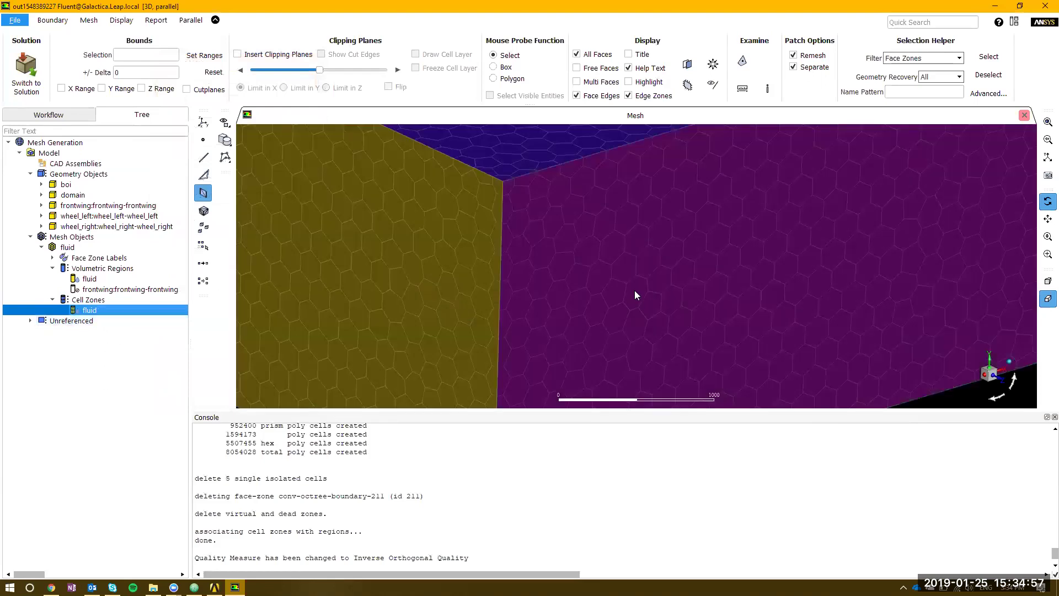
# Insert a clipping plane limited in Z through the domain and bring the front wing and wheel into close view
pyautogui.click(275, 54)
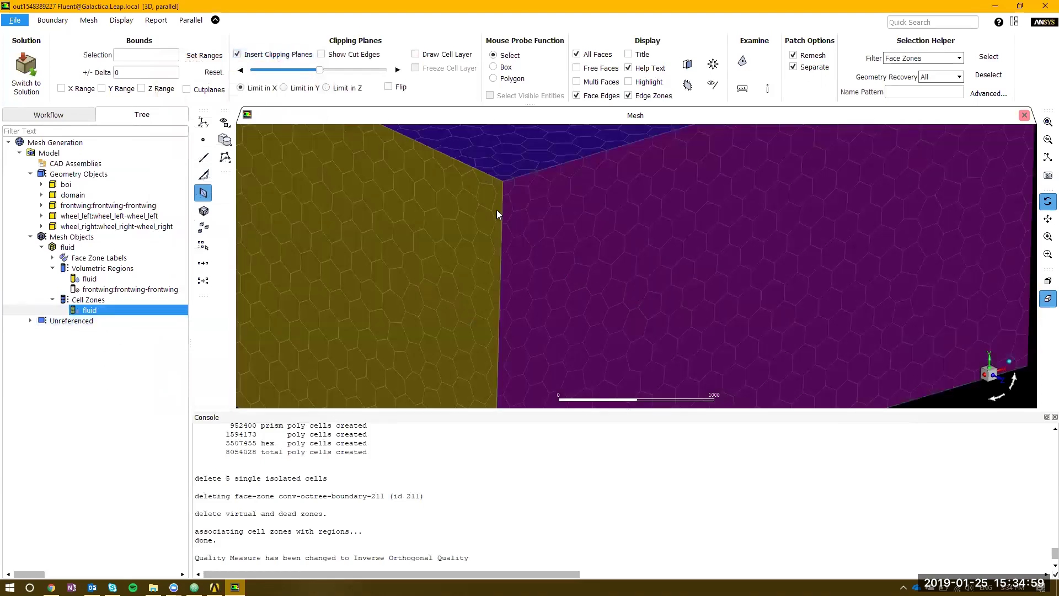
pyautogui.scroll(5, 645, 196)
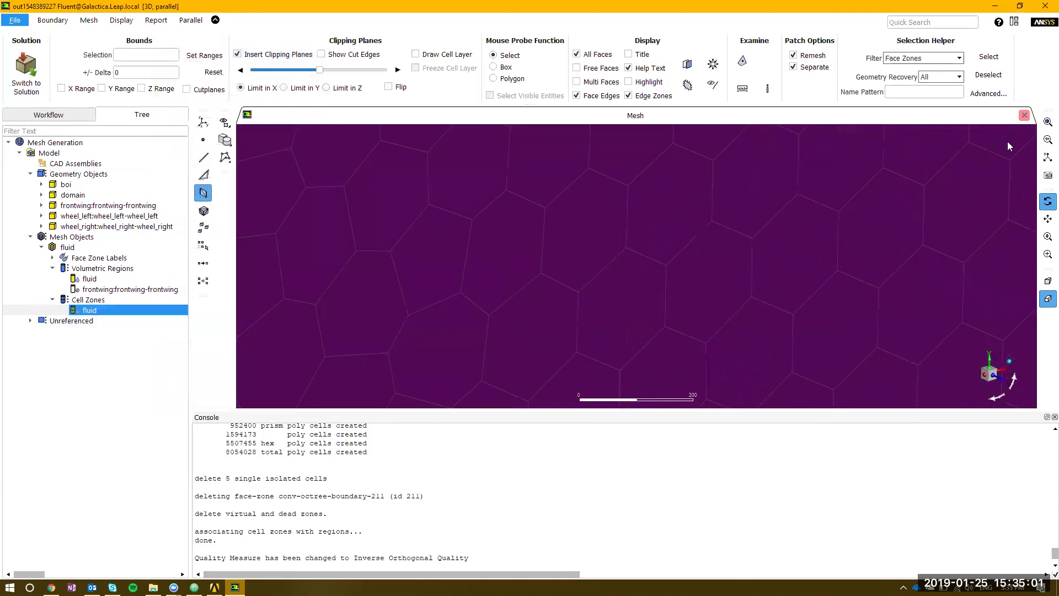
pyautogui.click(1048, 122)
pyautogui.click(326, 88)
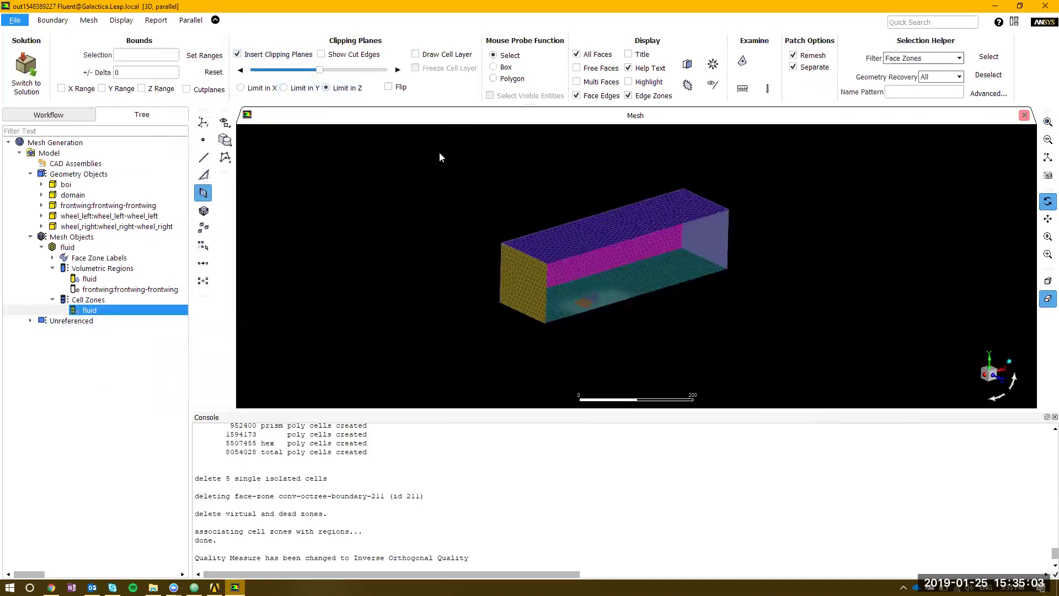
pyautogui.moveTo(604, 310); pyautogui.dragTo(605, 310, button='middle')
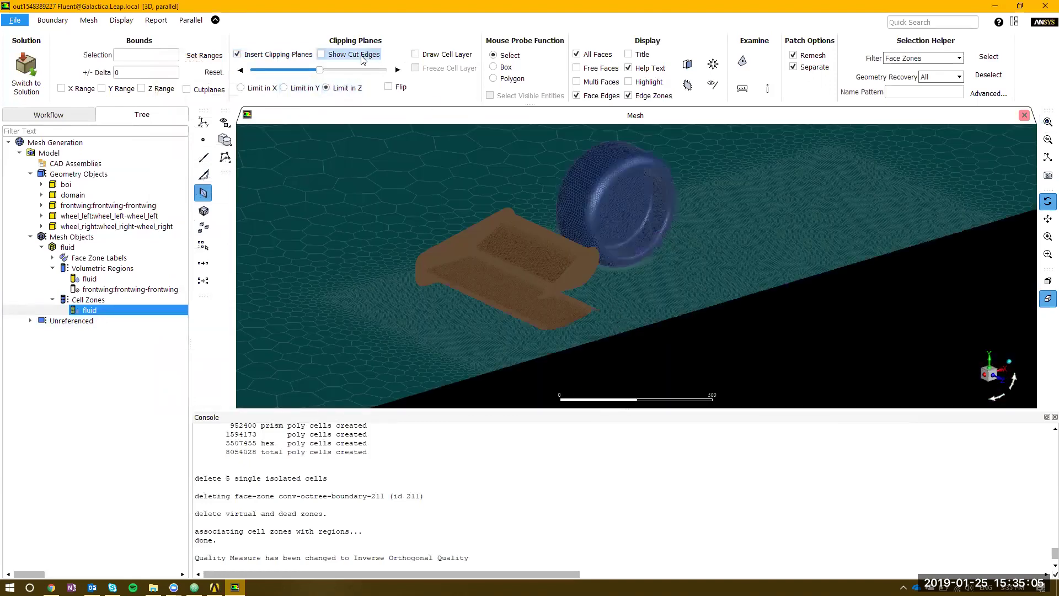
# Show the cut edges and draw the cell layer at the Z clipping plane, and examine the volume mesh around the wing from the side
pyautogui.click(321, 54)
pyautogui.click(448, 54)
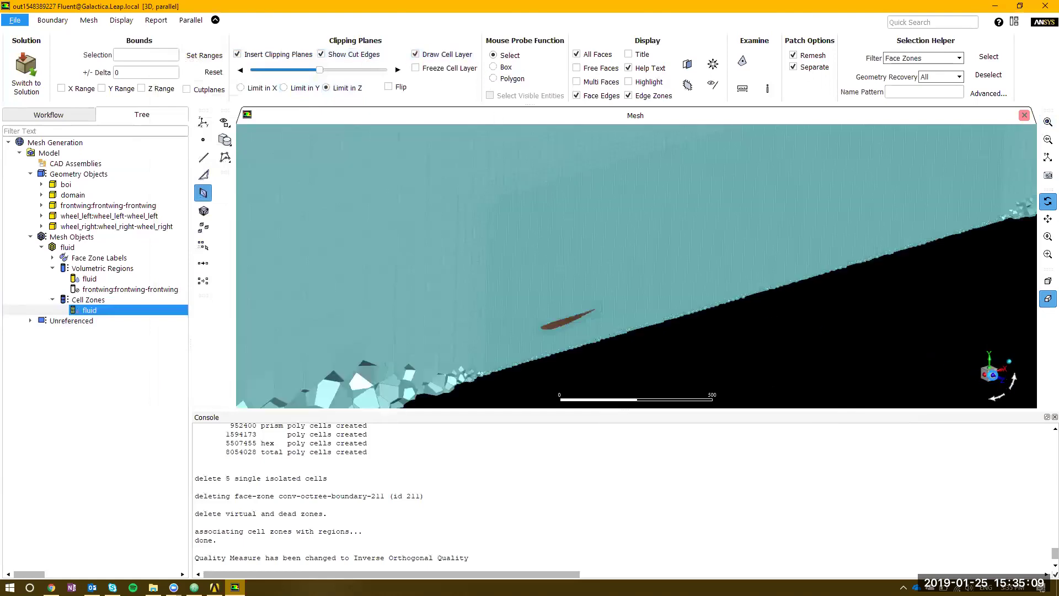
pyautogui.click(994, 379)
pyautogui.scroll(5, 539, 269)
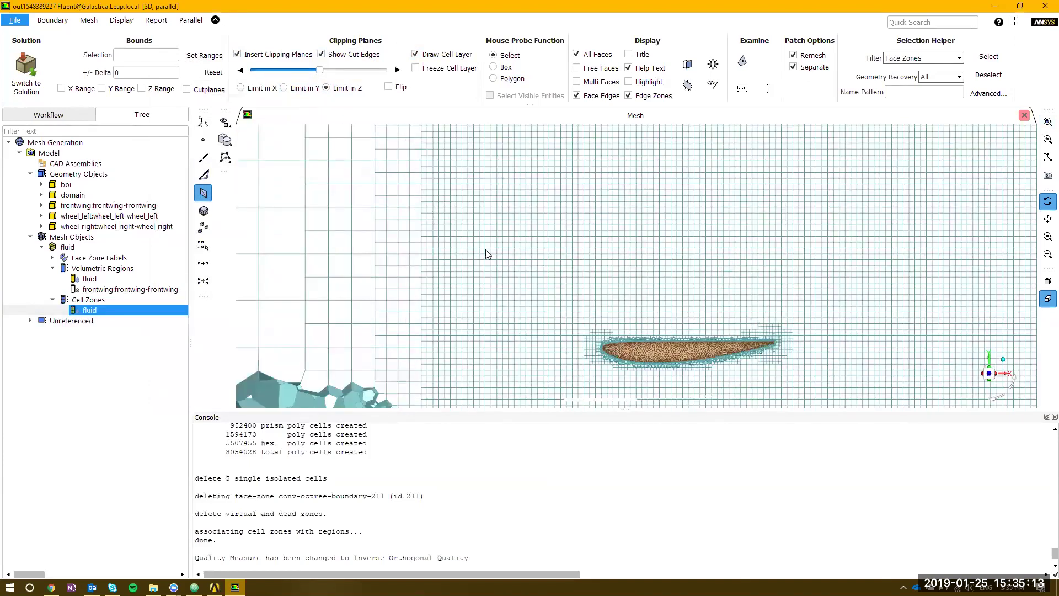
pyautogui.scroll(4, 572, 297)
pyautogui.moveTo(626, 315); pyautogui.dragTo(672, 349)
pyautogui.scroll(-8, 565, 249)
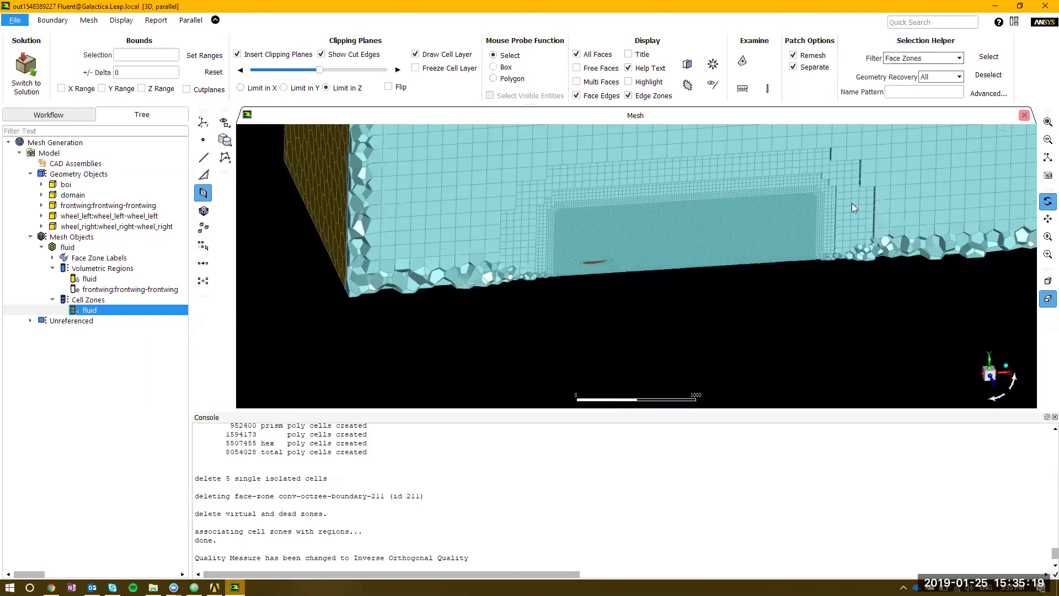
pyautogui.moveTo(852, 203); pyautogui.dragTo(728, 371)
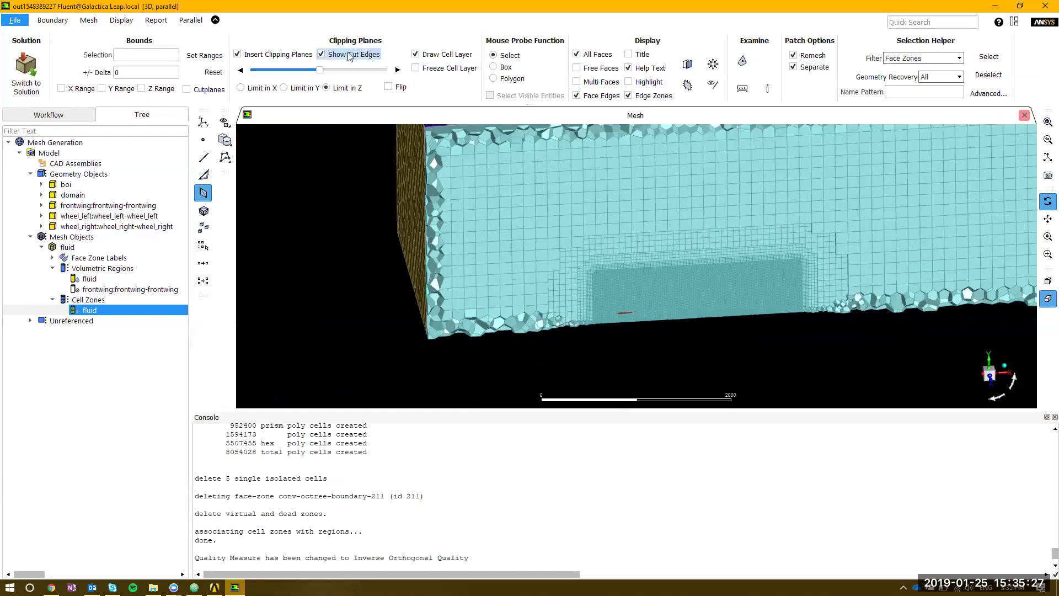
# Hide the cut edges and cell layer, examine the wing's trailing edge, and redraw the cell layer there to inspect the prisms
pyautogui.click(321, 54)
pyautogui.click(440, 54)
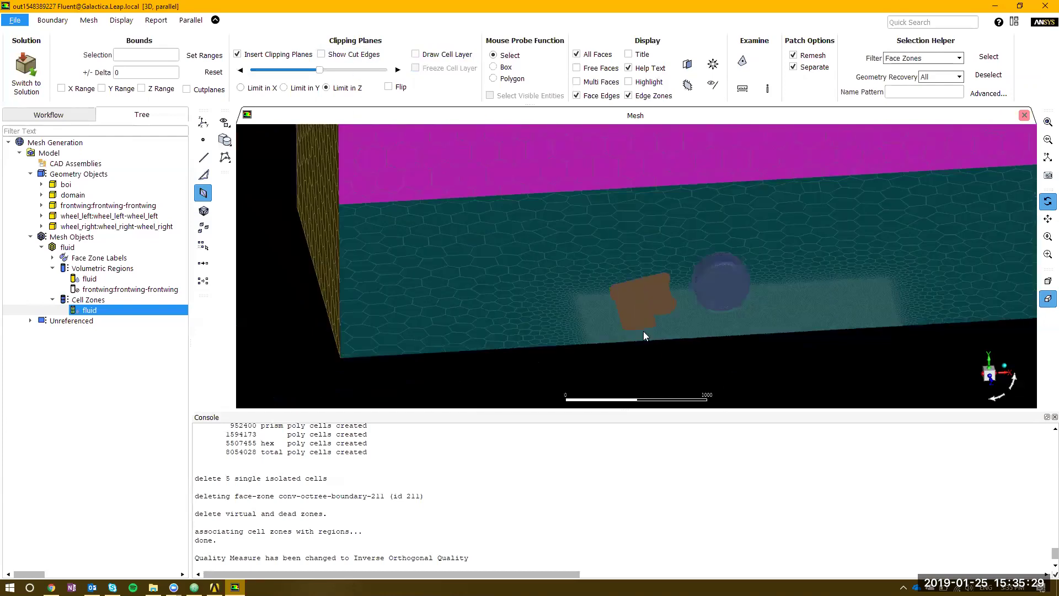
pyautogui.scroll(3, 626, 309)
pyautogui.scroll(-3, 627, 310)
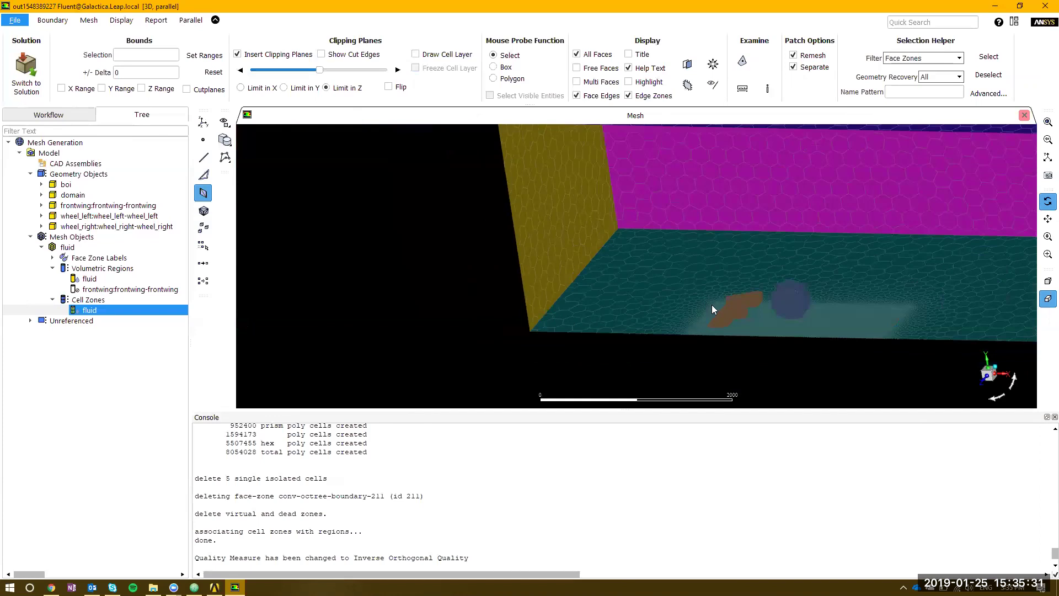
pyautogui.scroll(5, 712, 310)
pyautogui.scroll(3, 651, 309)
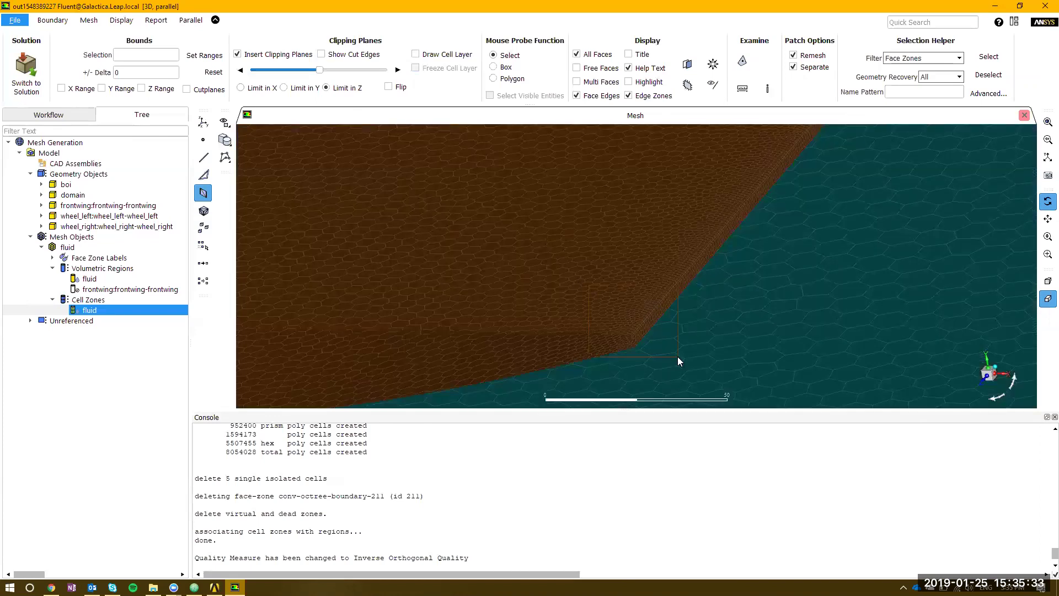
pyautogui.scroll(3, 677, 353)
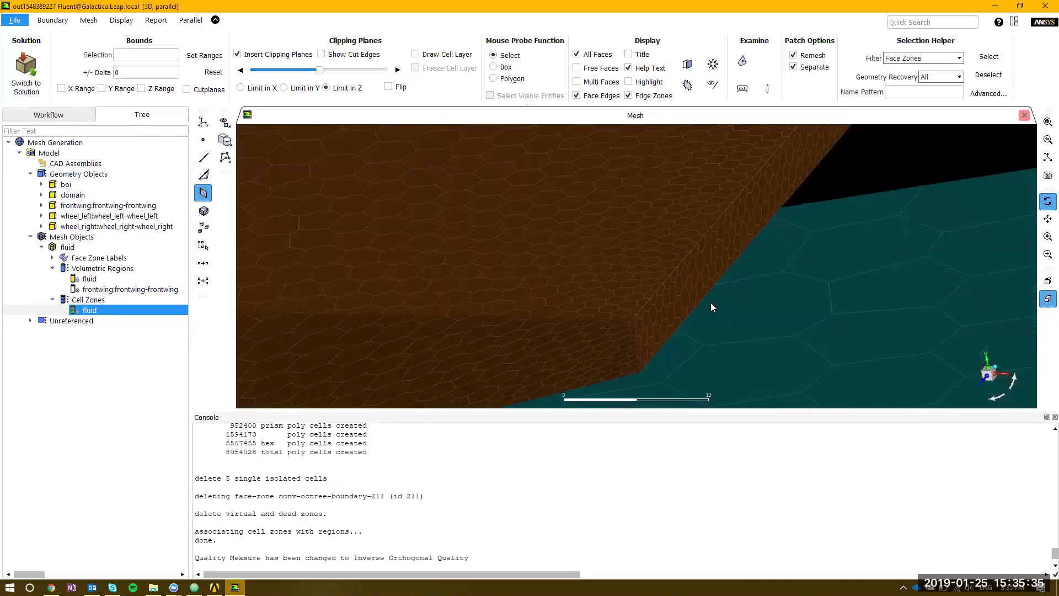
pyautogui.scroll(-3, 710, 308)
pyautogui.click(441, 54)
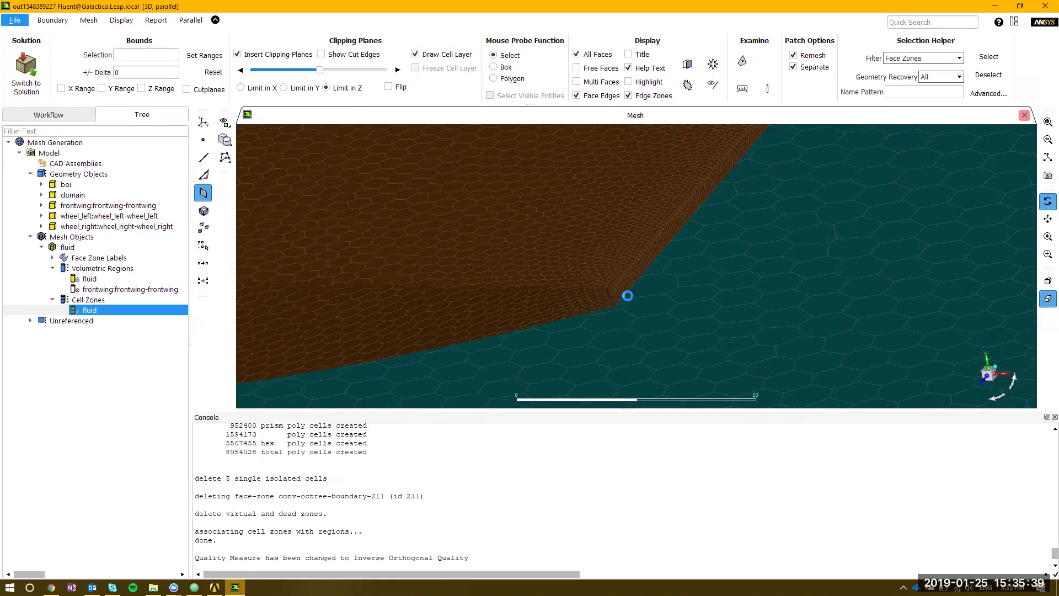
pyautogui.scroll(3, 608, 295)
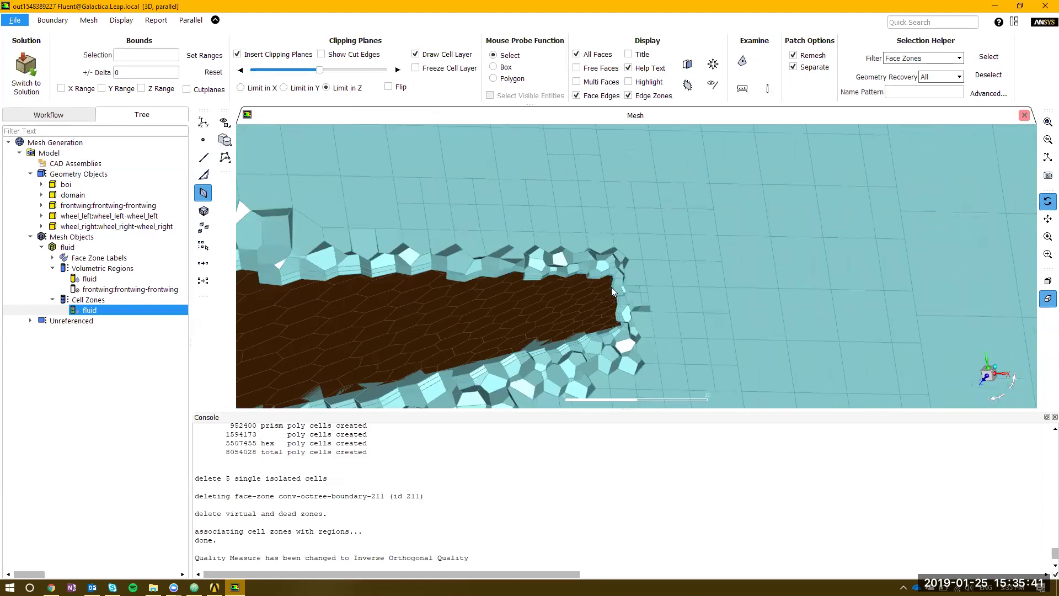
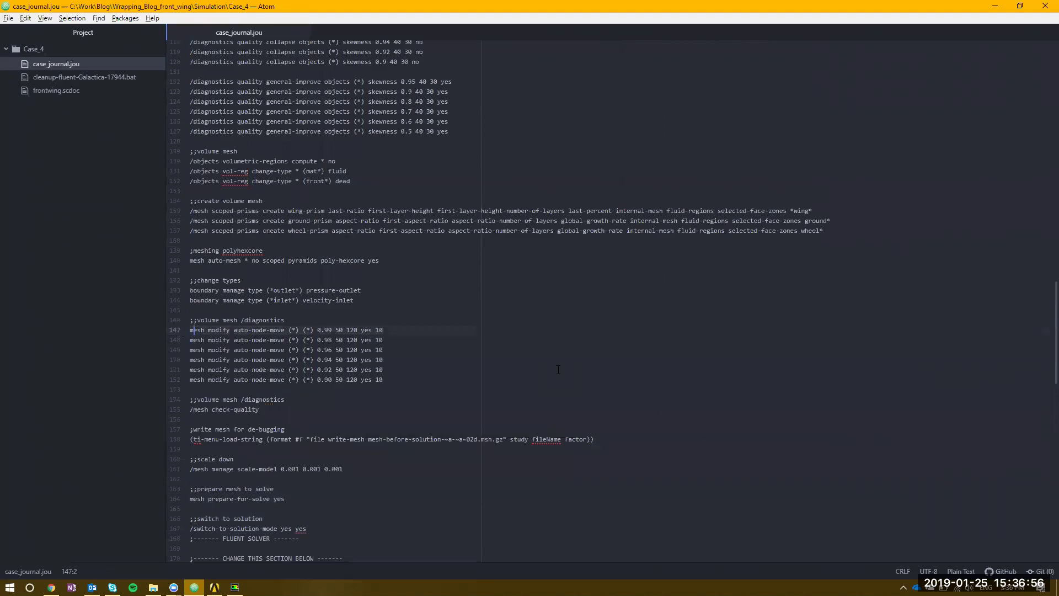
# Highlight the 0.99 quality limit in the journal's first auto-node-move command and switch to Fluent
pyautogui.press('Right')
pyautogui.press('Right')
pyautogui.press('Right')
pyautogui.press('Right')
pyautogui.press('Right')
pyautogui.press('Right')
pyautogui.press('Right')
pyautogui.press('Right')
pyautogui.press('Right')
pyautogui.press('Right')
pyautogui.hotkey('shift', 'Right')
pyautogui.hotkey('shift', 'Right')
pyautogui.hotkey('shift', 'Right')
pyautogui.hotkey('shift', 'Right')
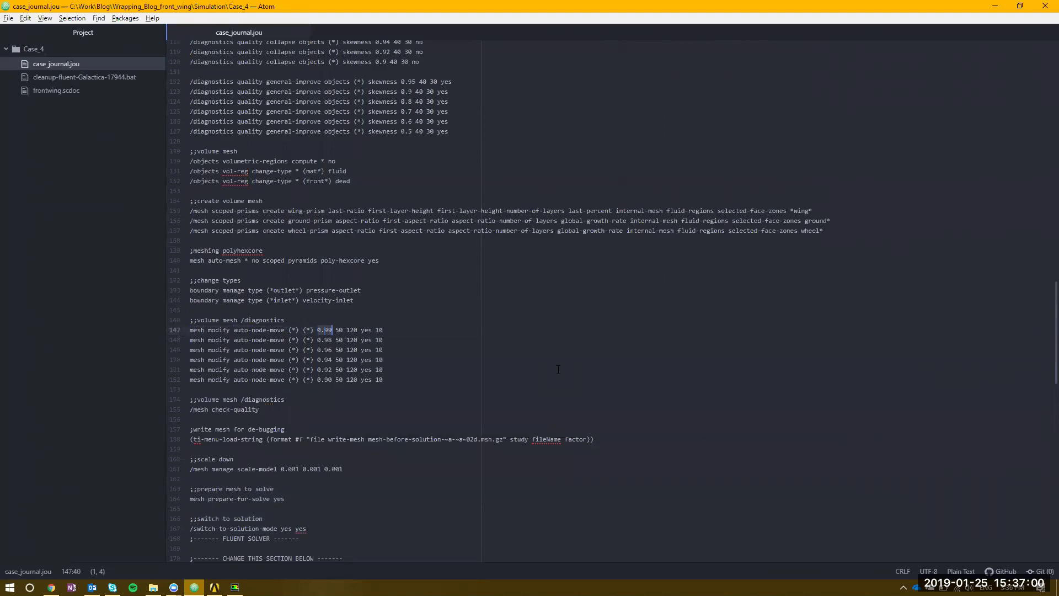
pyautogui.hotkey('alt', 'Tab')
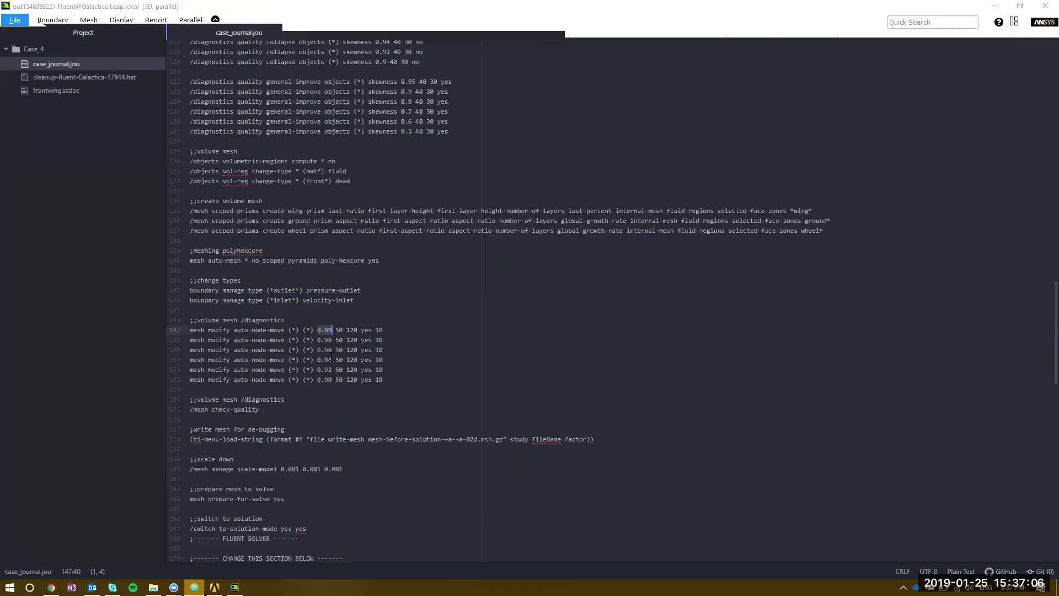
# Return to the journal, highlight the value 10 ending the first auto-node-move command, and switch back to Fluent
pyautogui.hotkey('alt', 'Tab')
pyautogui.click(378, 330)
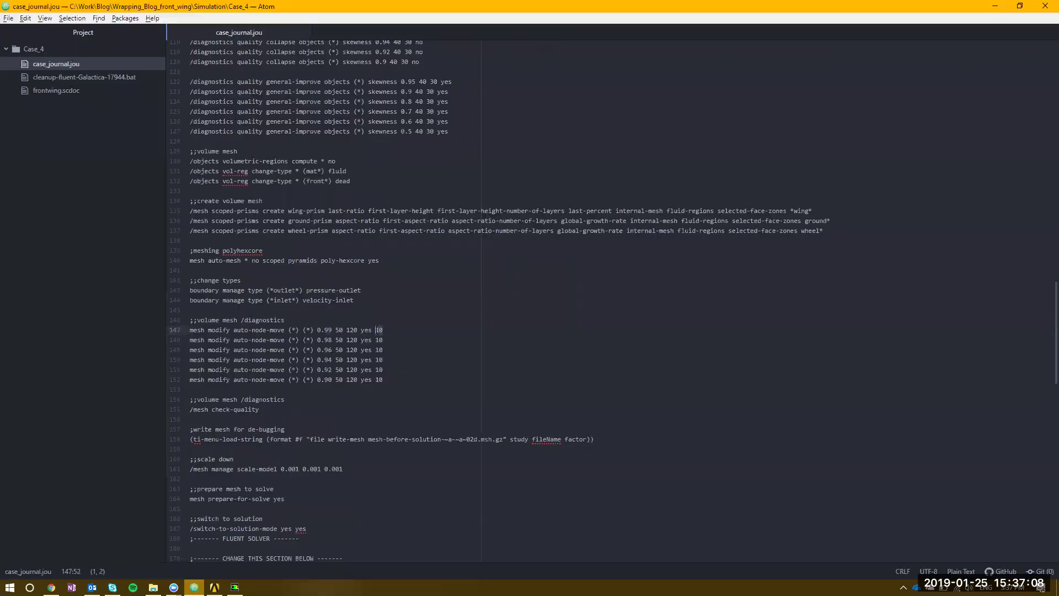
pyautogui.hotkey('alt', 'Tab')
pyautogui.hotkey('alt', 'Tab')
pyautogui.tripleClick(379, 330)
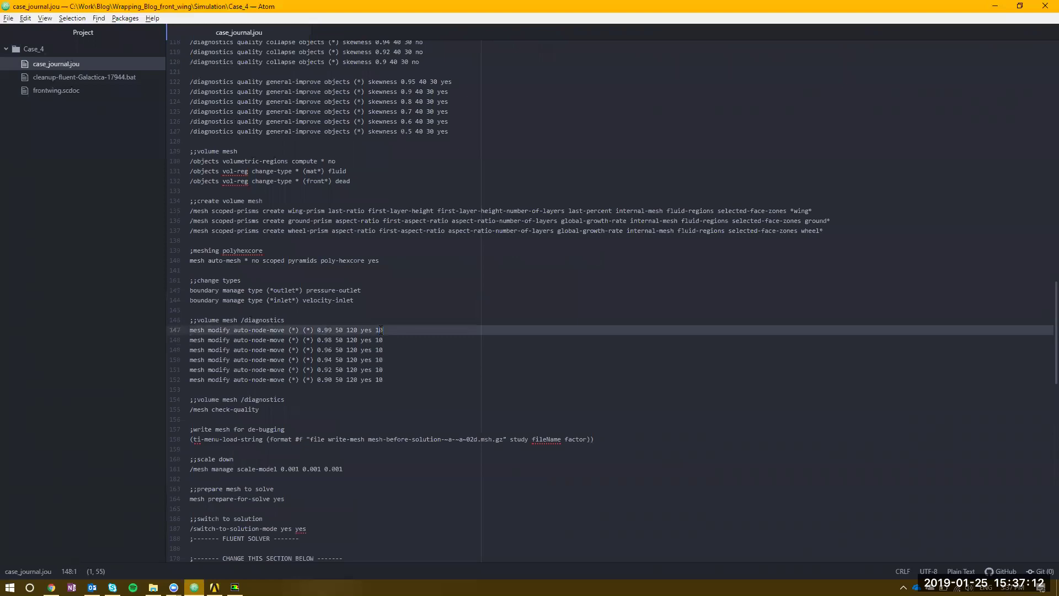
pyautogui.hotkey('alt', 'Tab')
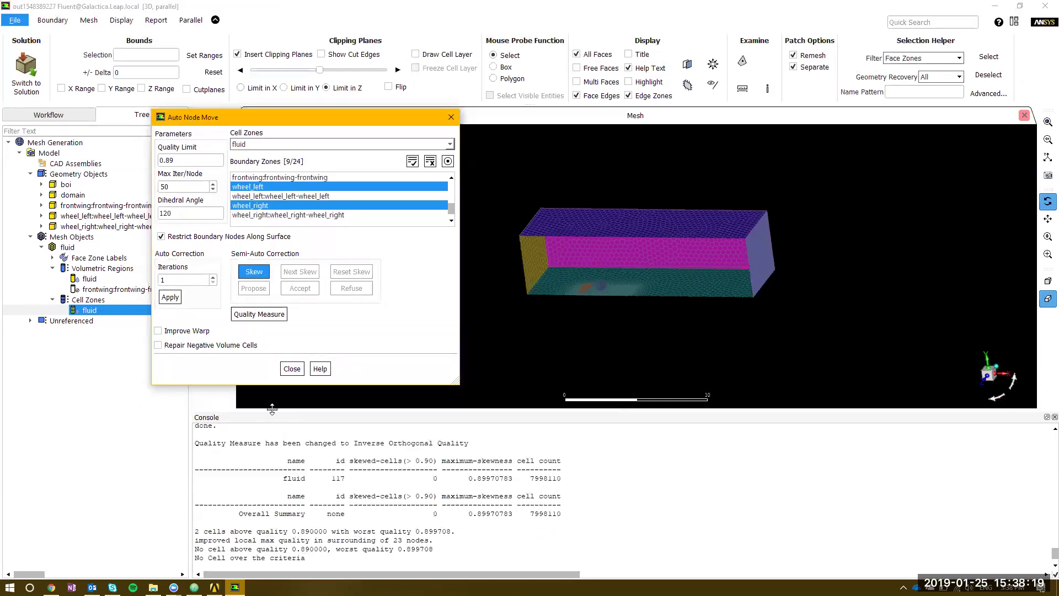
# Set the Auto Node Move quality limit to 0.8 and display the skewed cell in the fluid cell zone
pyautogui.click(181, 160)
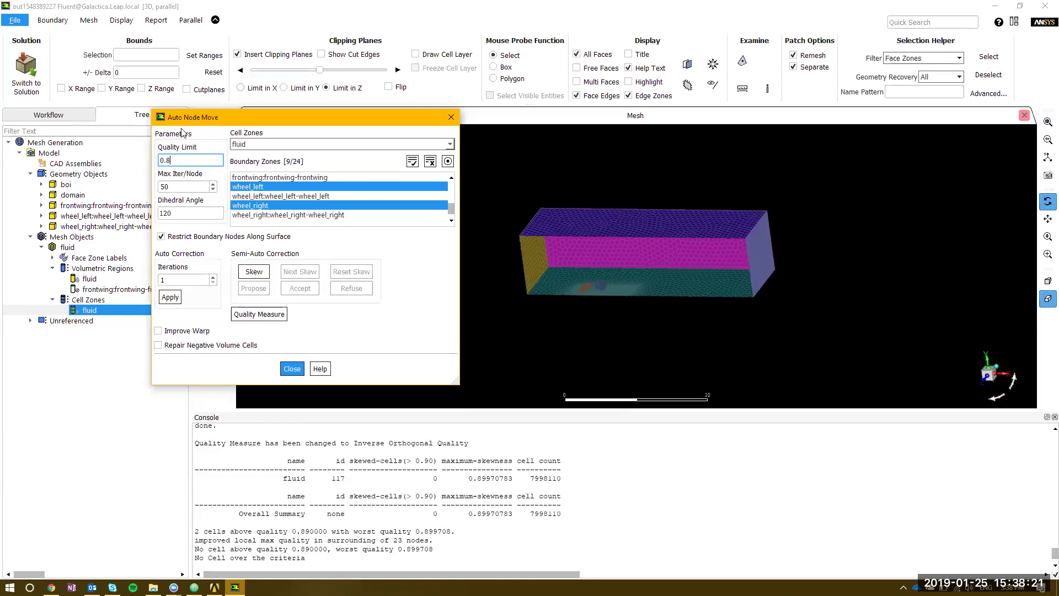
pyautogui.click(254, 272)
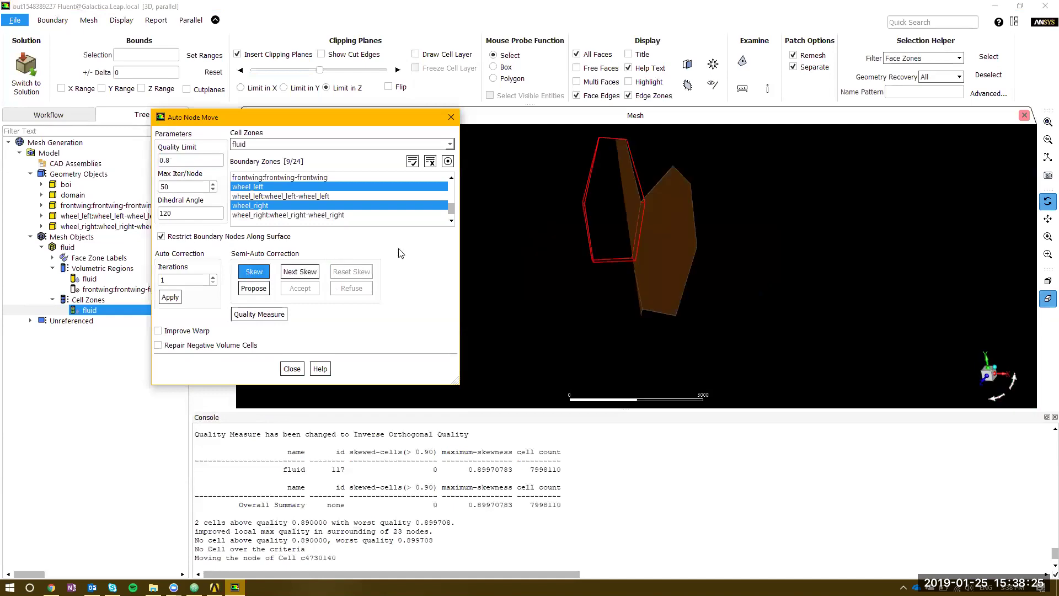
pyautogui.moveTo(766, 237); pyautogui.dragTo(630, 224)
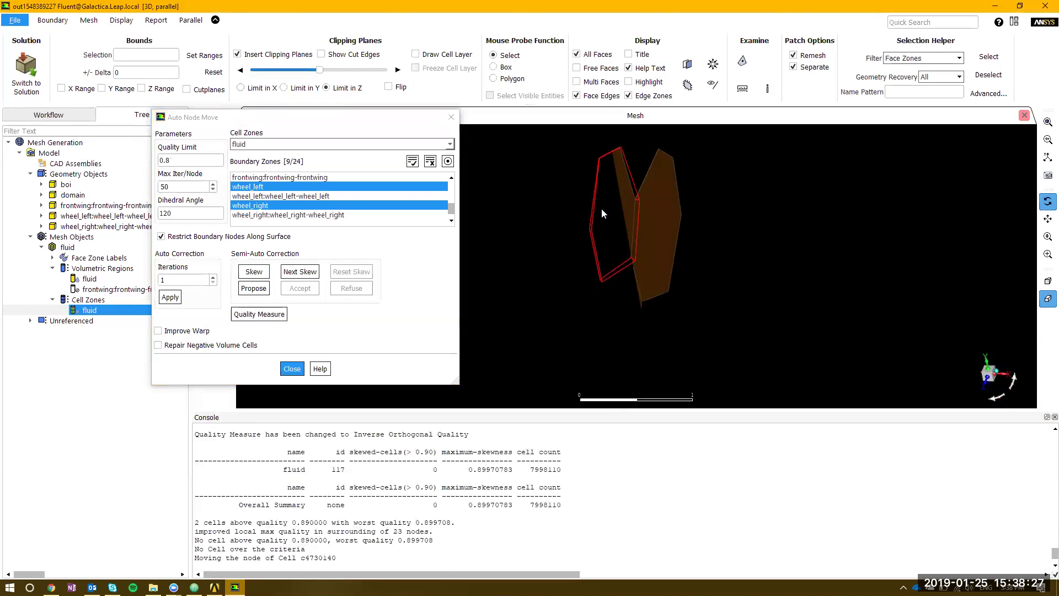
# Increase the display range around the skewed cell three times and examine the neighbouring wing faces
pyautogui.hotkey('ctrl', 'Up')
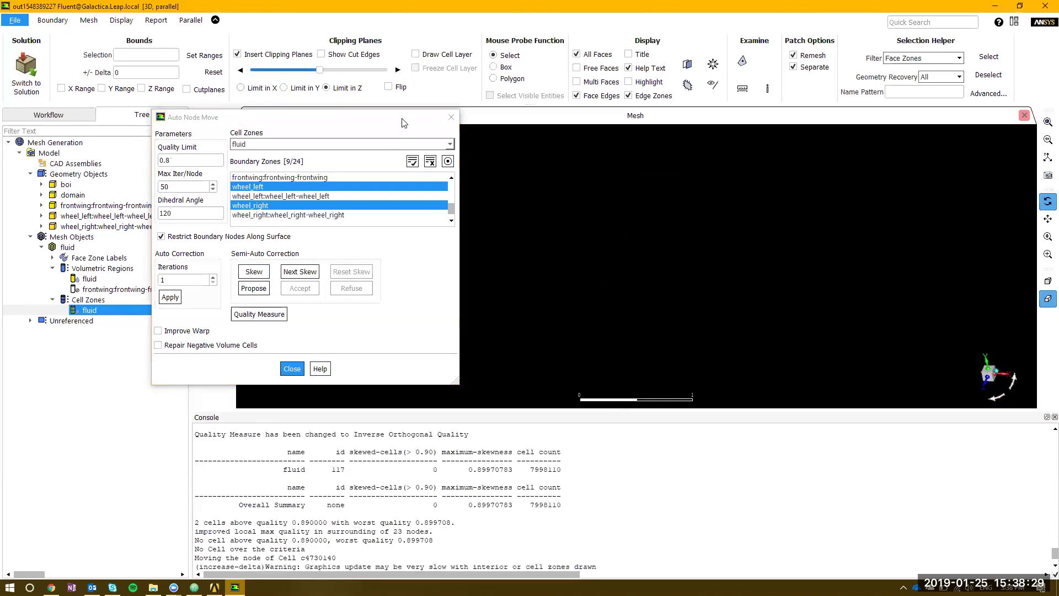
pyautogui.moveTo(312, 110); pyautogui.dragTo(229, 100)
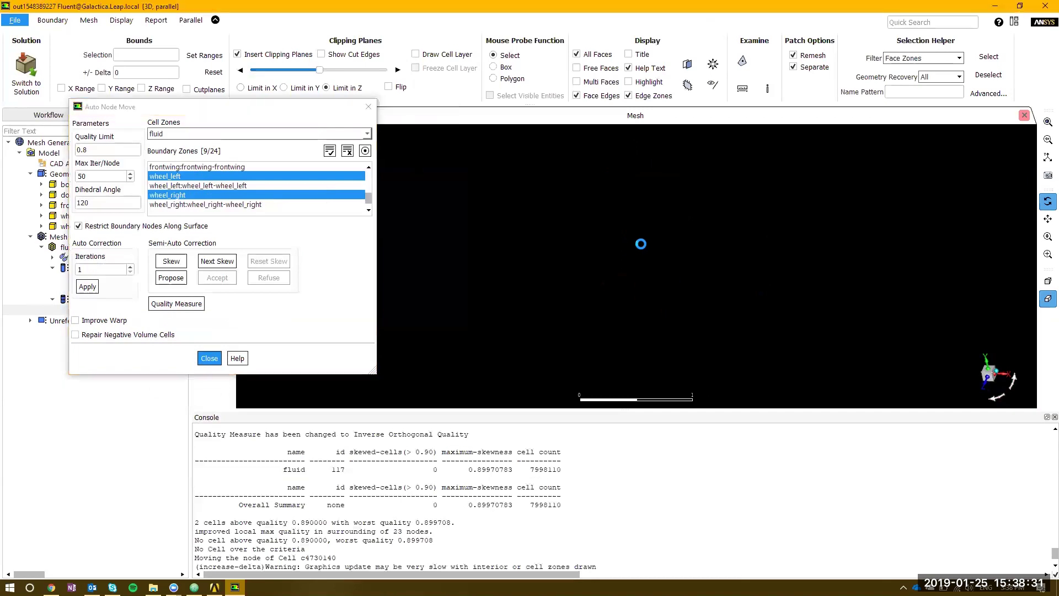
pyautogui.scroll(-4, 652, 237)
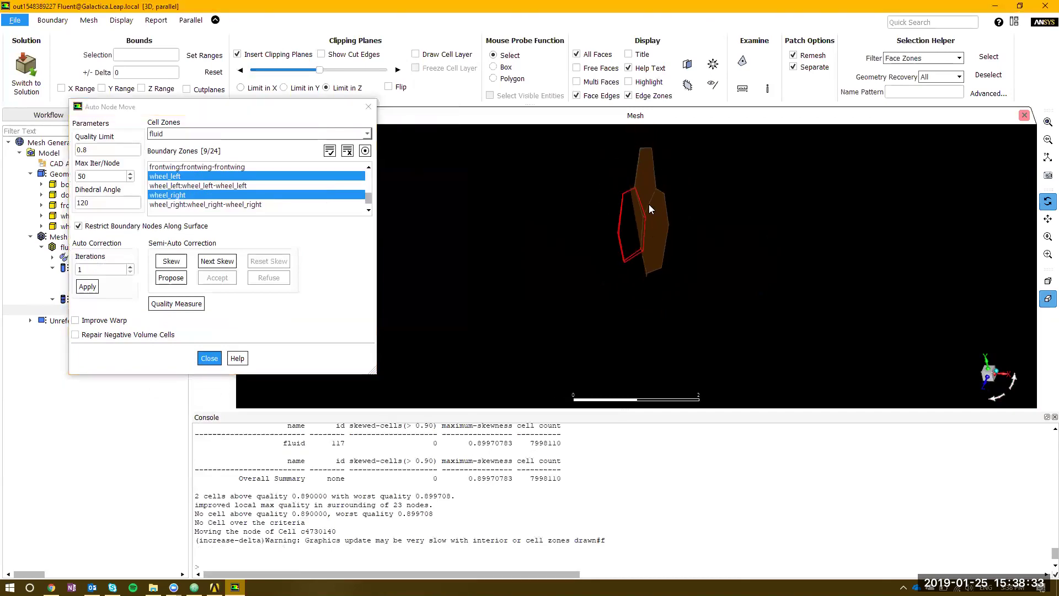
pyautogui.hotkey('ctrl', 'Up')
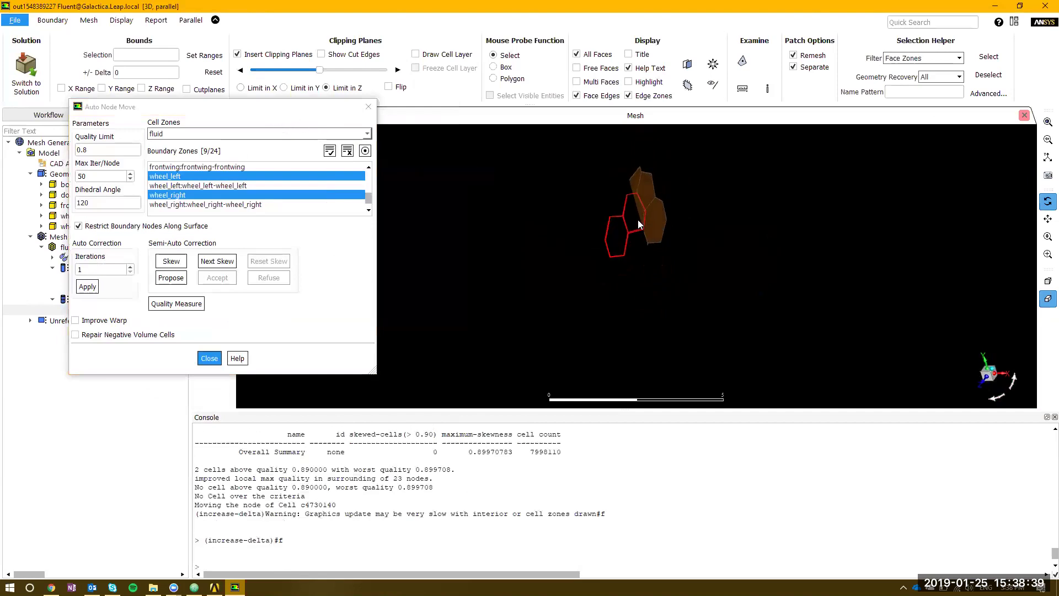
pyautogui.moveTo(858, 238); pyautogui.dragTo(543, 205)
pyautogui.hotkey('ctrl', 'Up')
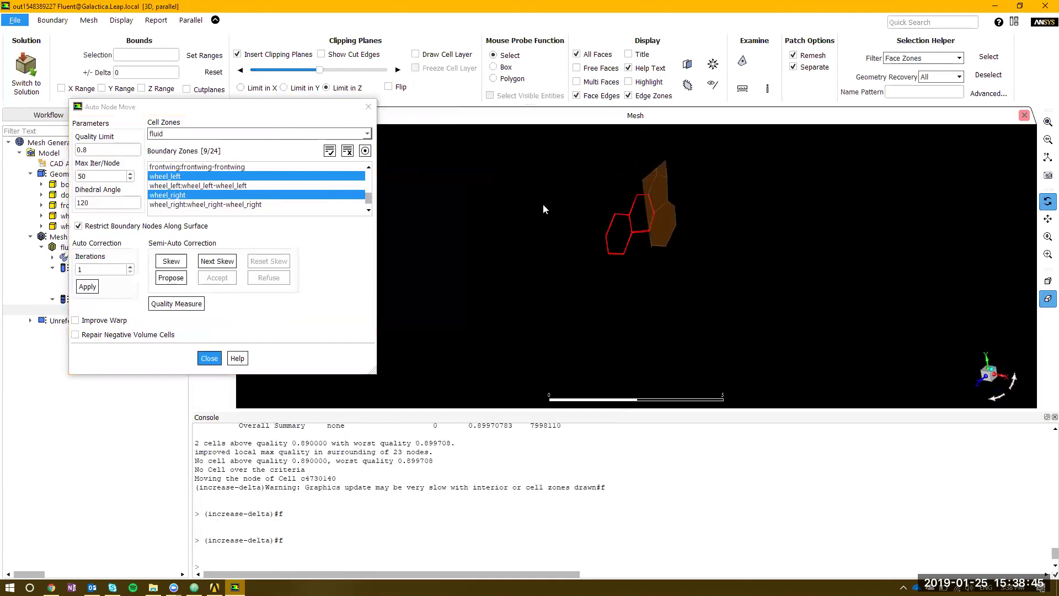
pyautogui.scroll(5, 639, 231)
pyautogui.moveTo(632, 235)
pyautogui.mouseDown()
pyautogui.moveTo(705, 218)
pyautogui.moveTo(738, 224)
pyautogui.moveTo(651, 242)
pyautogui.moveTo(646, 266)
pyautogui.moveTo(640, 249)
pyautogui.mouseUp()
pyautogui.scroll(-5, 651, 274)
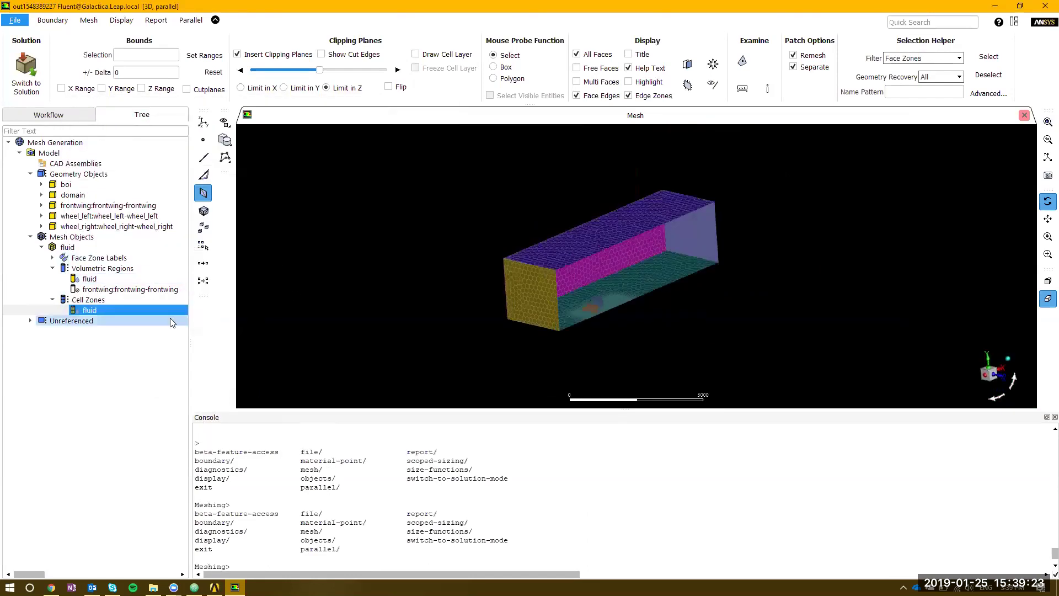
pyautogui.rightClick(160, 310)
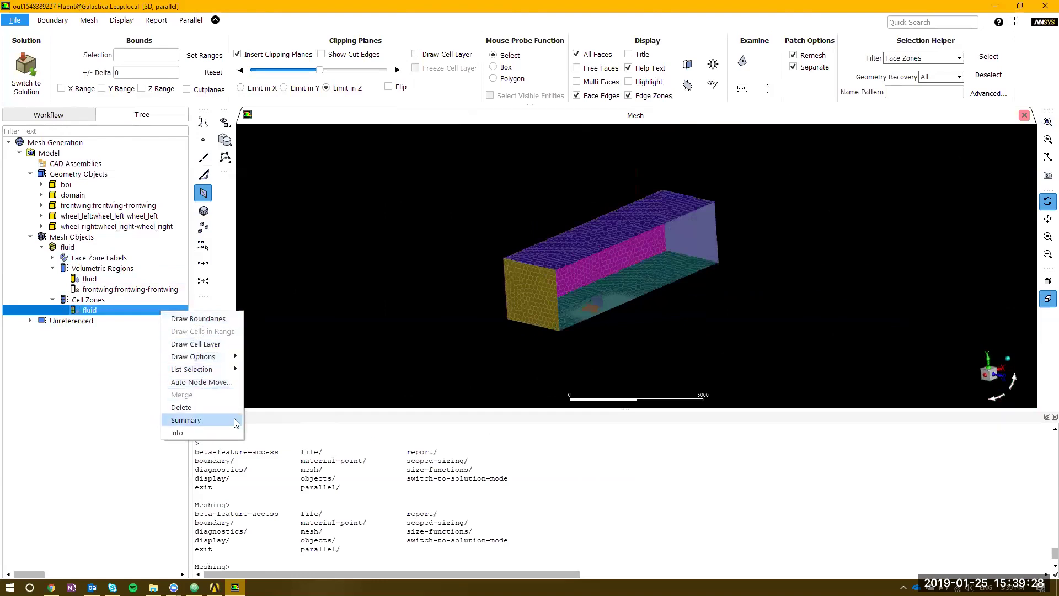
pyautogui.moveTo(367, 479); pyautogui.dragTo(340, 488)
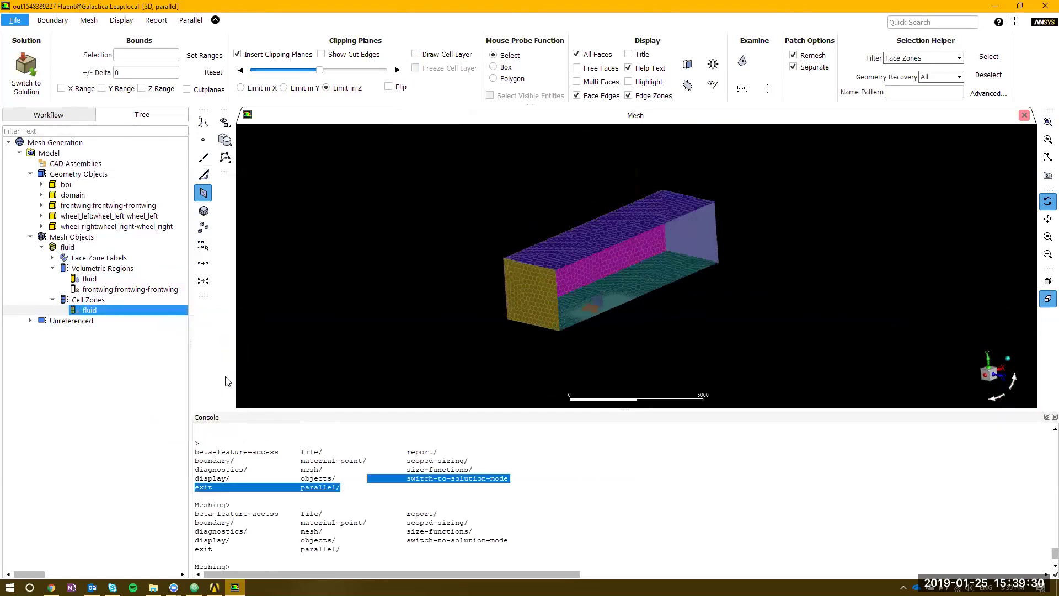
pyautogui.click(302, 470)
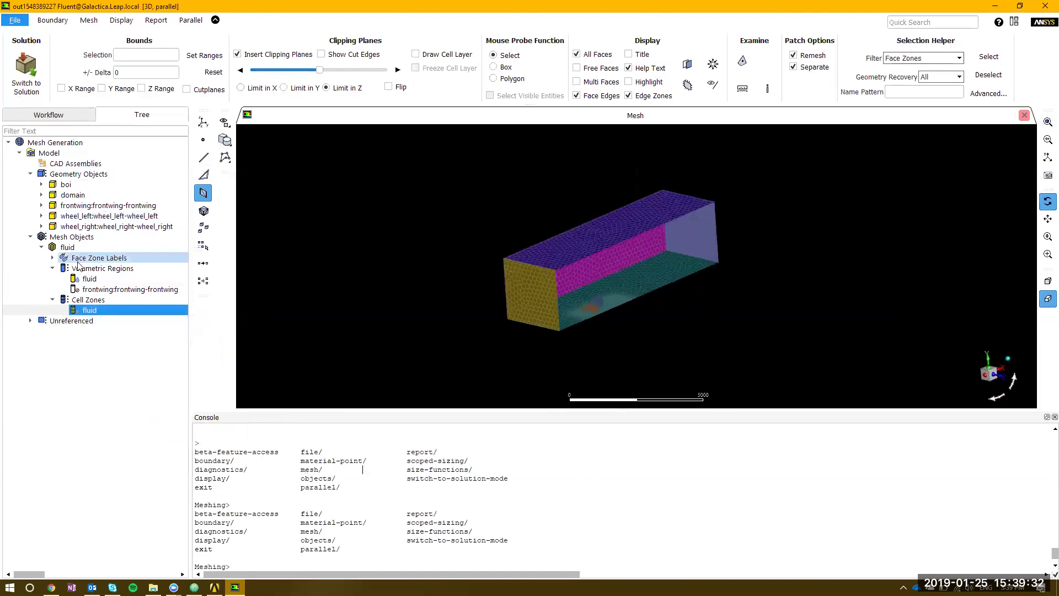
# Run Prepare for Solve on the model and accept its cleanup operations
pyautogui.rightClick(65, 152)
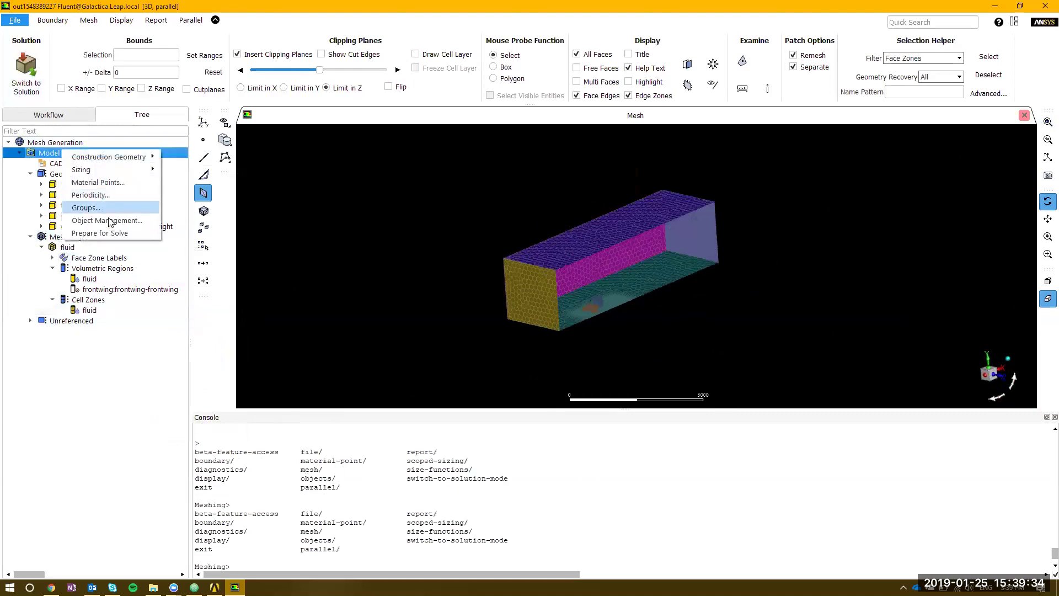
pyautogui.click(96, 233)
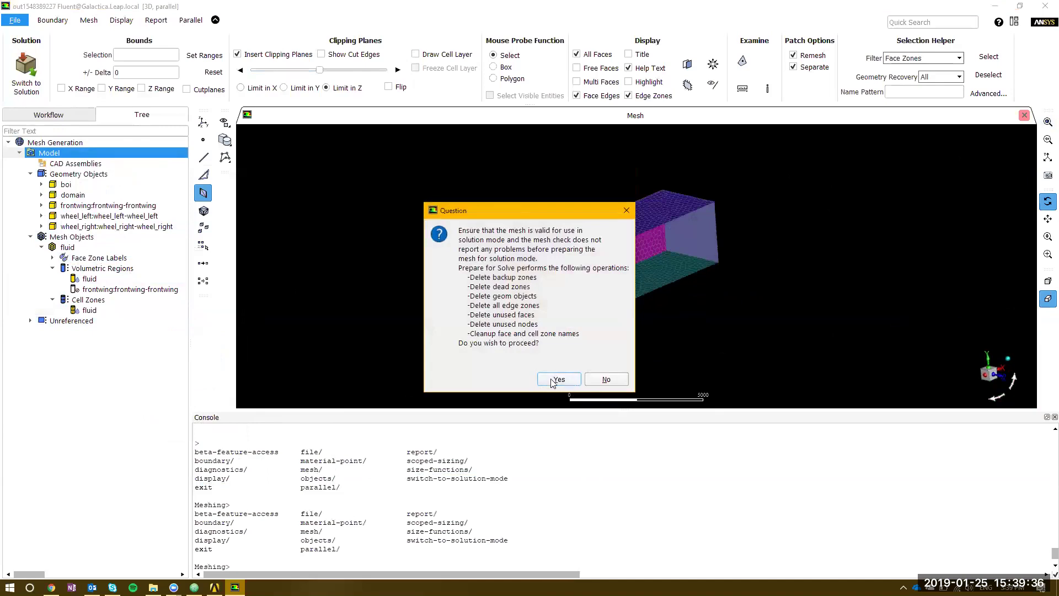
pyautogui.click(553, 381)
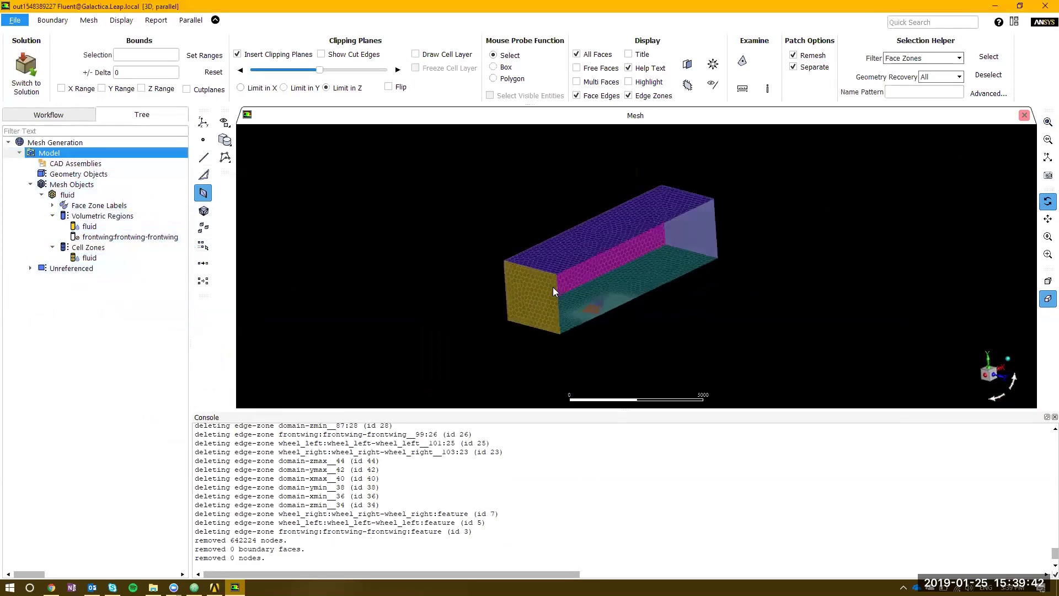
# Turn off the clipping planes, then rename the domain-xmin face zone to inlet with boundary type velocity-inlet
pyautogui.click(300, 55)
pyautogui.click(563, 298)
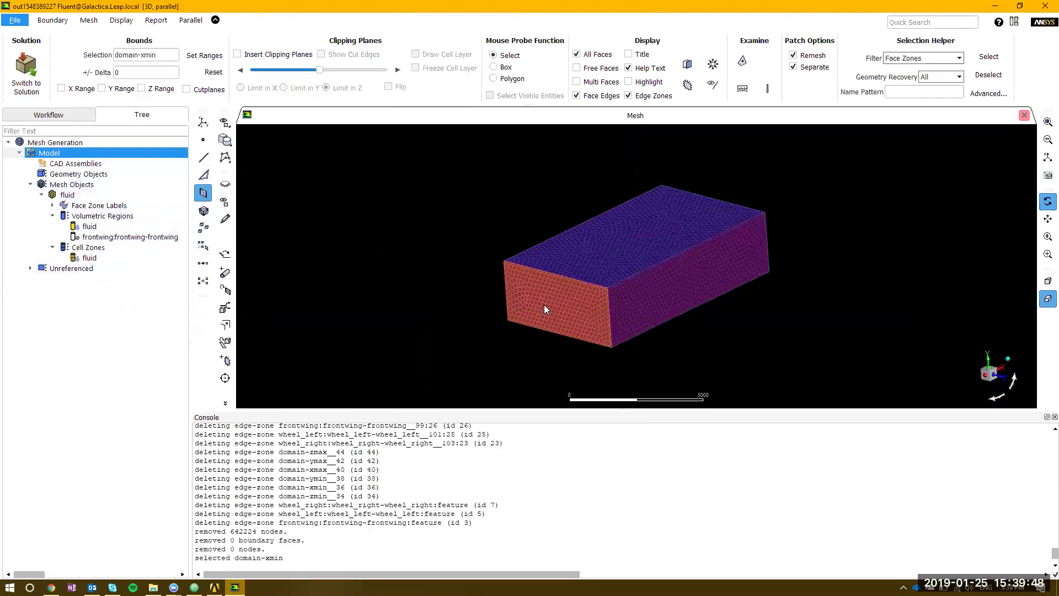
pyautogui.moveTo(292, 558); pyautogui.dragTo(239, 558)
pyautogui.hotkey('ctrl', 'c')
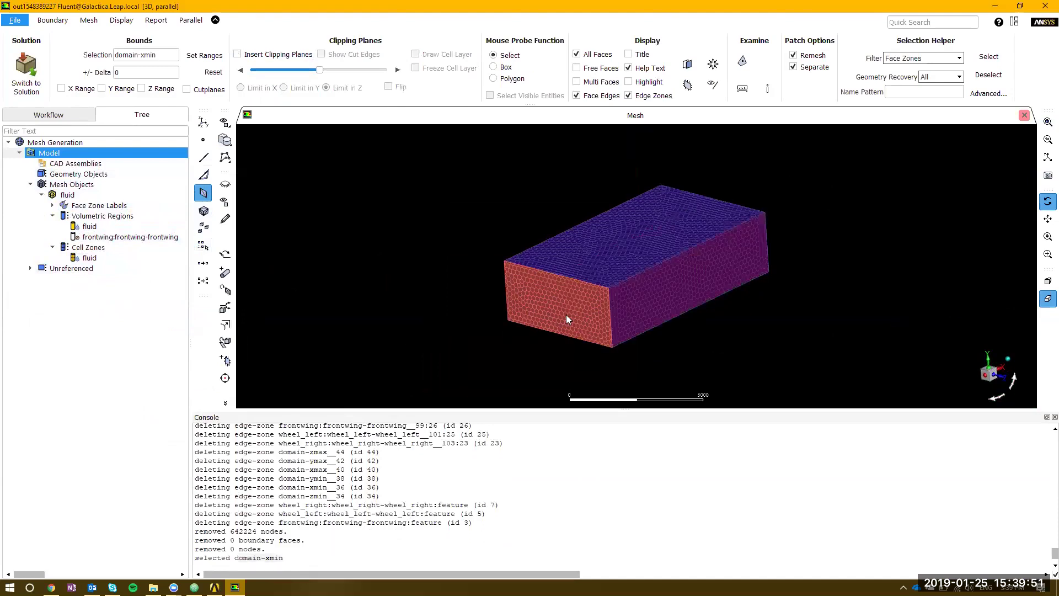
pyautogui.click(225, 219)
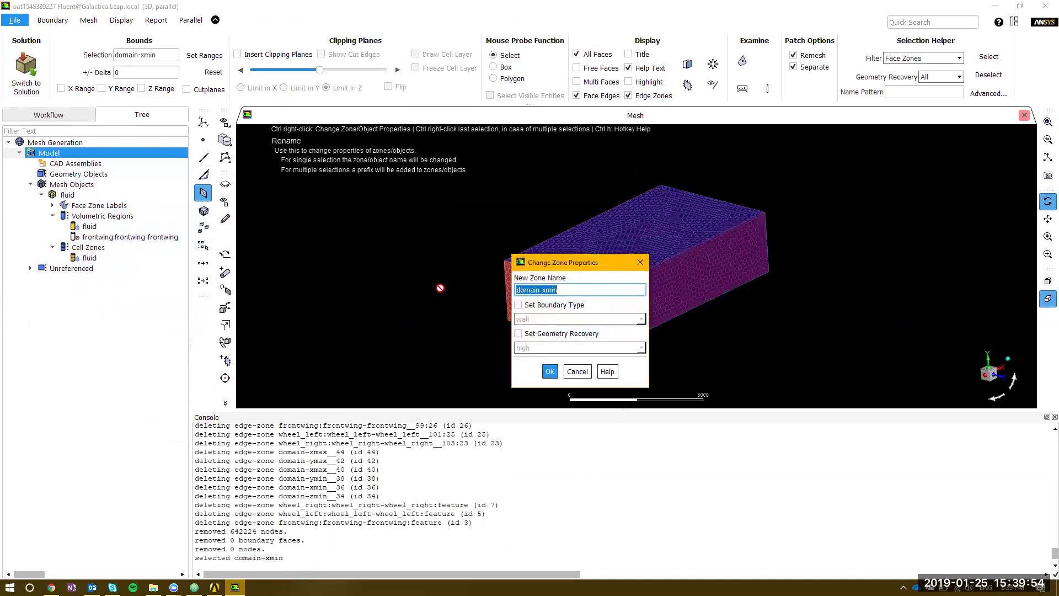
pyautogui.write('inlet')
pyautogui.click(538, 304)
pyautogui.click(552, 319)
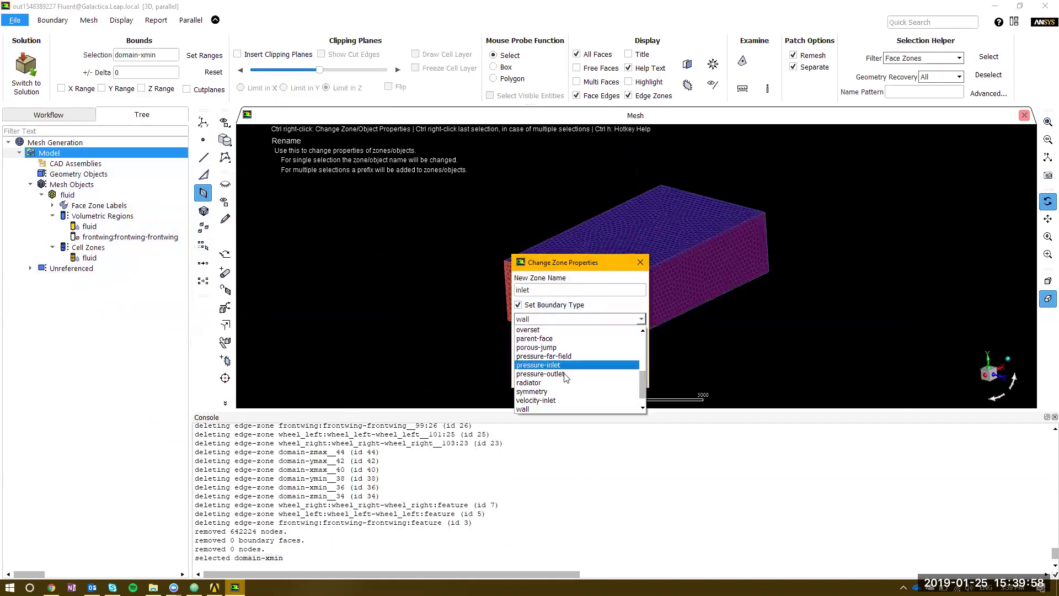
pyautogui.click(565, 399)
pyautogui.click(552, 371)
# Rename the domain-xmax face zone to outlet and set its boundary type to pressure-outlet
pyautogui.moveTo(766, 233); pyautogui.dragTo(737, 216)
pyautogui.rightClick(737, 217)
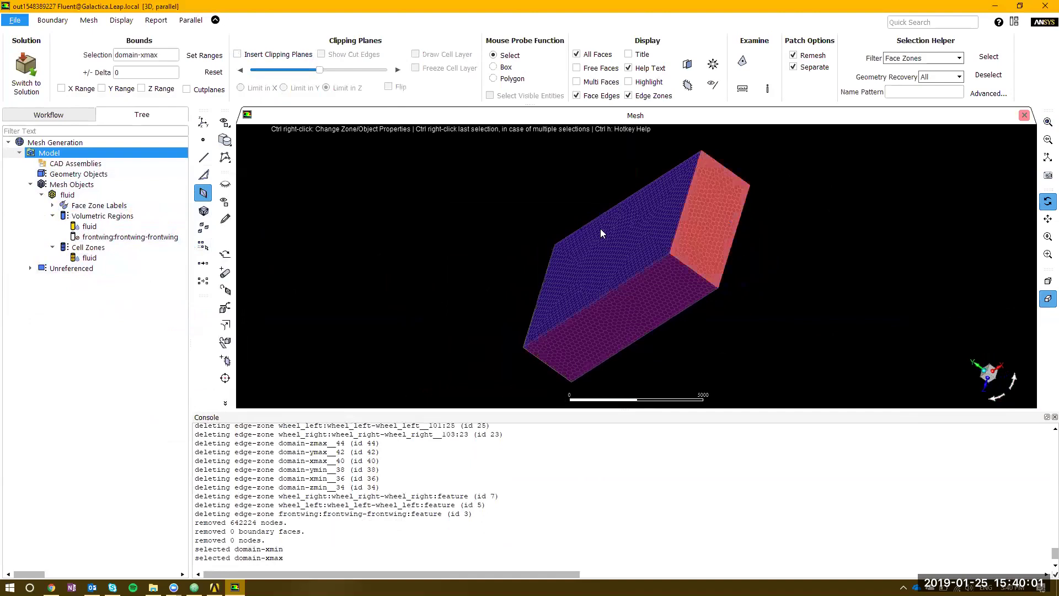
pyautogui.click(227, 220)
pyautogui.hotkey('ctrl', 'a')
pyautogui.write('o')
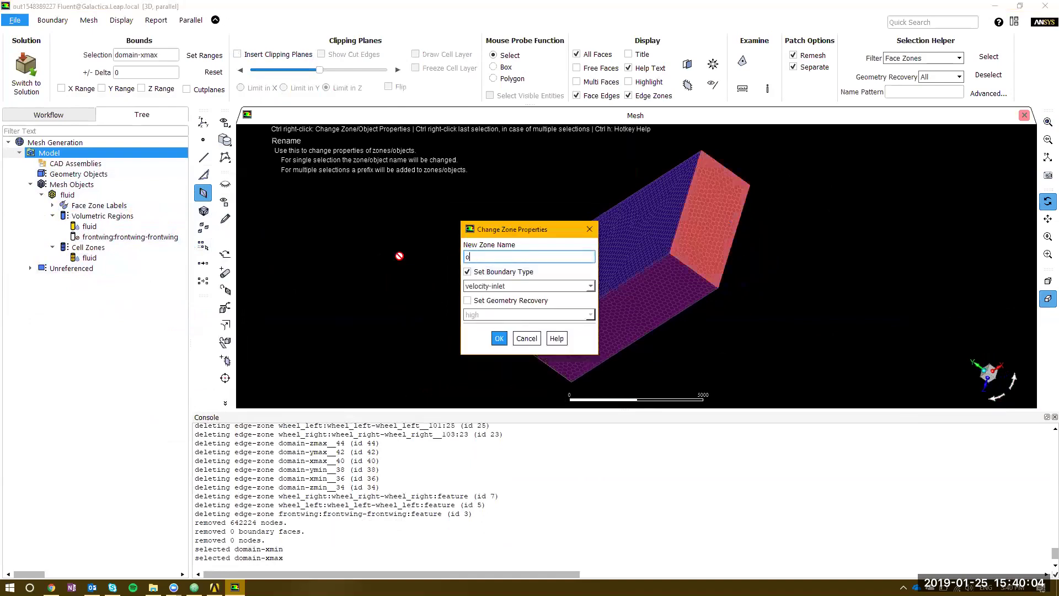
pyautogui.click(503, 287)
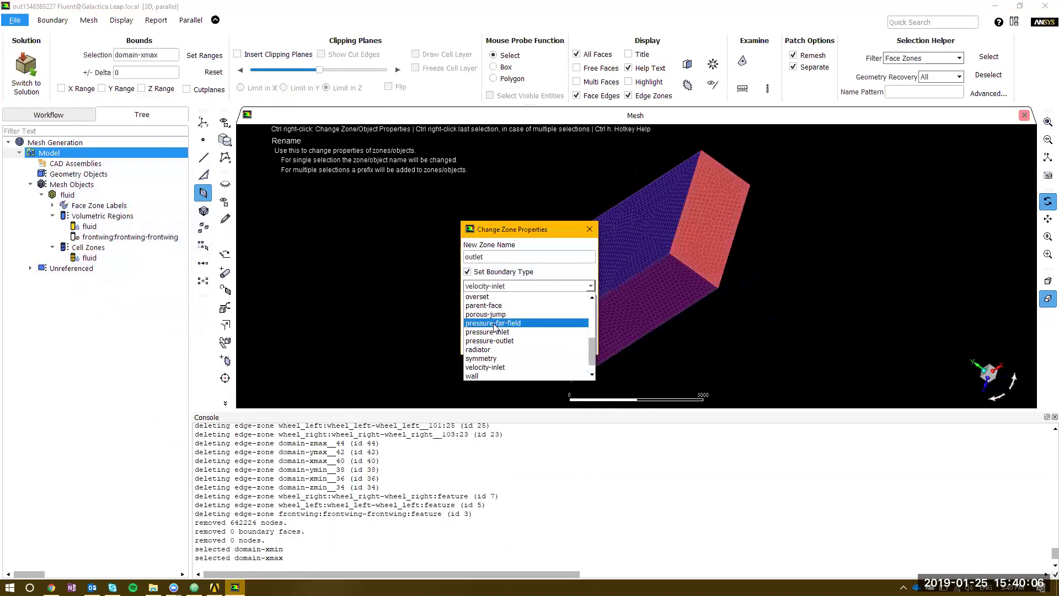
pyautogui.click(498, 340)
pyautogui.click(498, 339)
pyautogui.moveTo(403, 355); pyautogui.dragTo(695, 269)
pyautogui.scroll(5, 610, 245)
pyautogui.scroll(-5, 610, 245)
pyautogui.moveTo(610, 245); pyautogui.dragTo(578, 279)
pyautogui.scroll(-2, 578, 278)
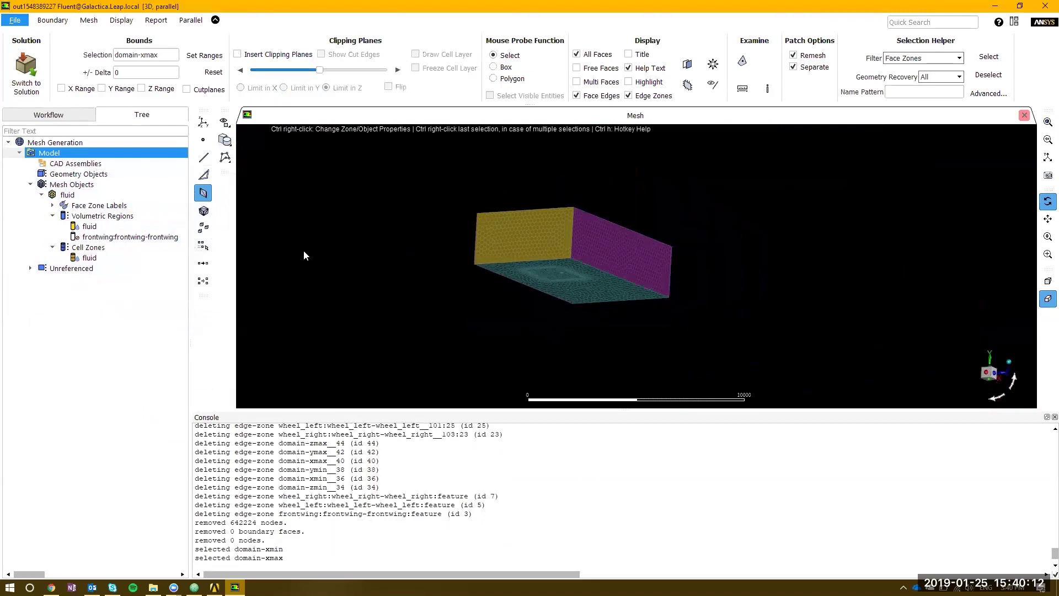
# Scale the fluid cell zone by a factor of .001 in X, Y and Z
pyautogui.click(91, 23)
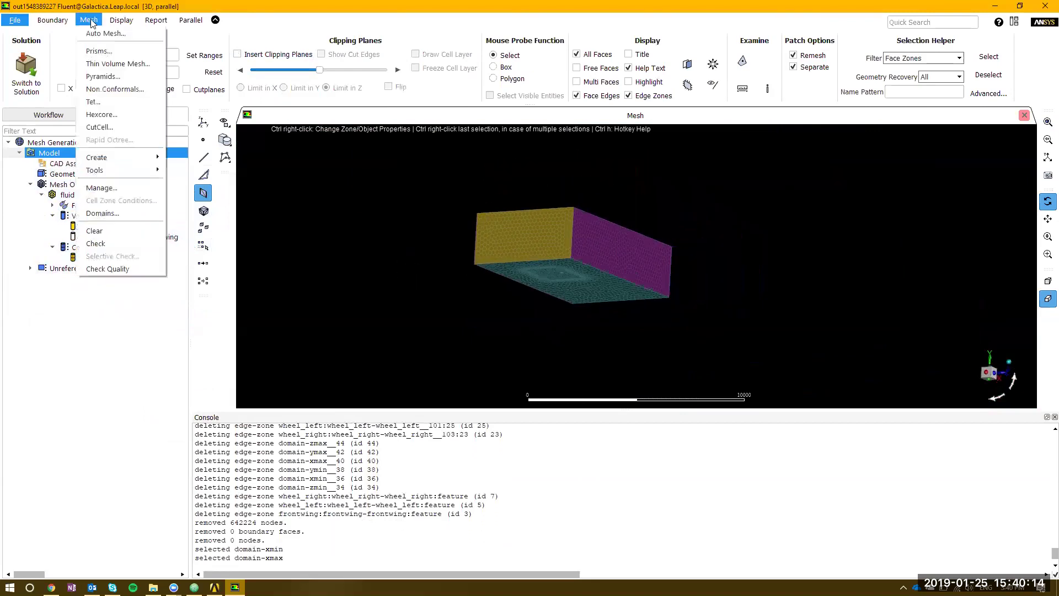
pyautogui.click(132, 189)
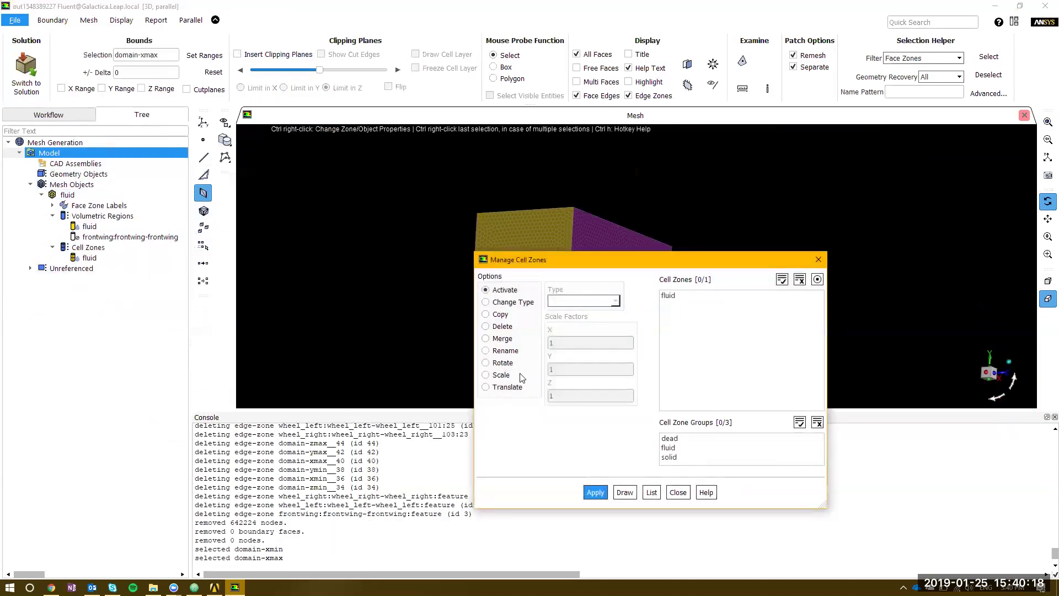
pyautogui.click(519, 376)
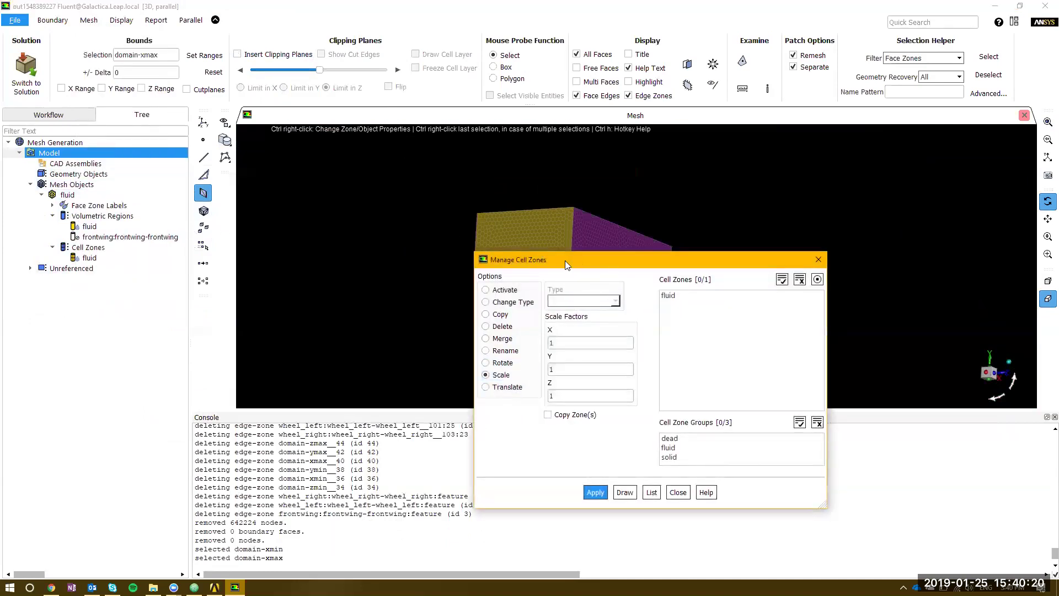
pyautogui.moveTo(565, 260); pyautogui.dragTo(291, 214)
pyautogui.click(414, 249)
pyautogui.doubleClick(288, 325)
pyautogui.click(311, 297)
pyautogui.write('.001')
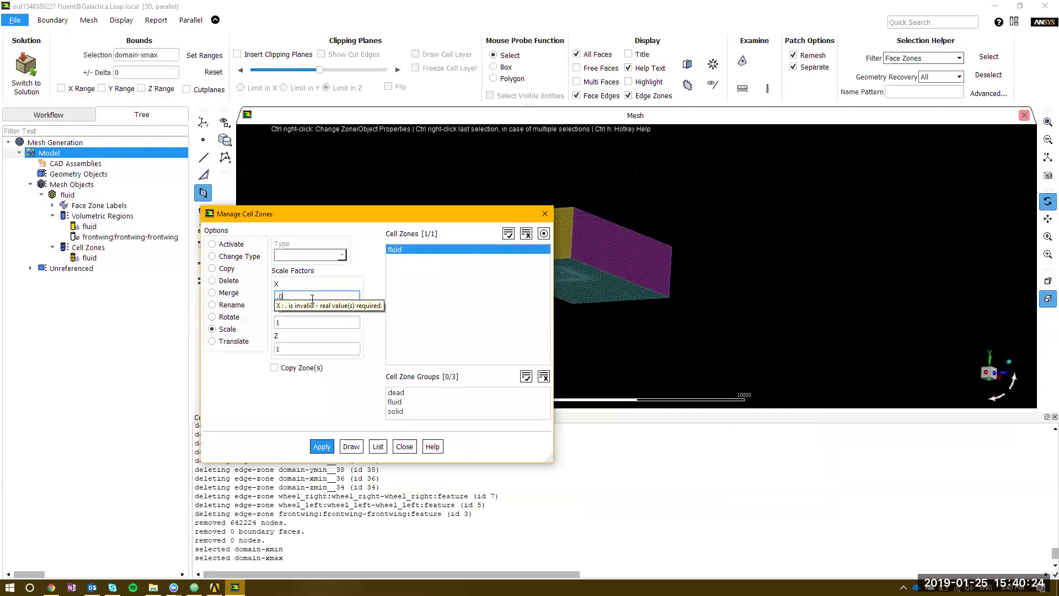
pyautogui.press('Tab')
pyautogui.write('.001')
pyautogui.press('Tab')
pyautogui.write('.001')
pyautogui.click(320, 453)
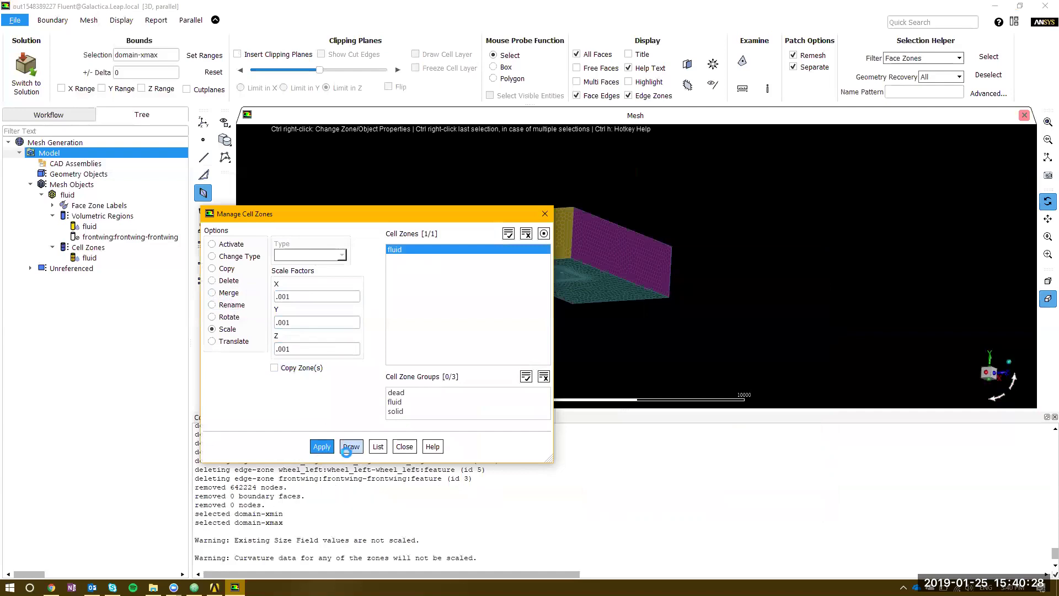
pyautogui.click(404, 447)
# Redraw the boundaries of the fluid cell zone and fit the scaled mesh in the view to inspect it
pyautogui.rightClick(134, 259)
pyautogui.click(168, 264)
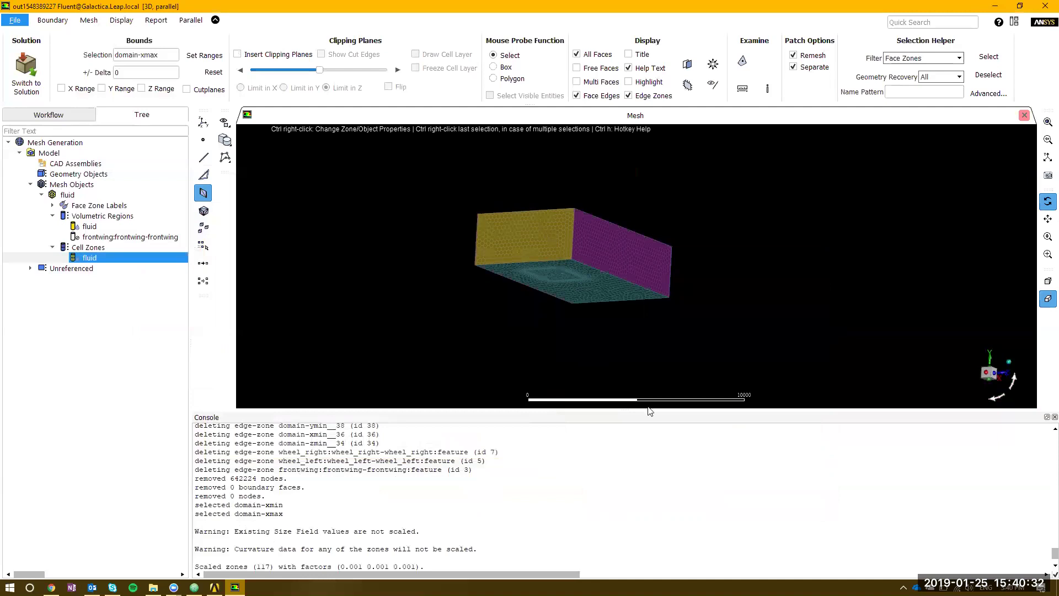
pyautogui.rightClick(132, 258)
pyautogui.click(157, 301)
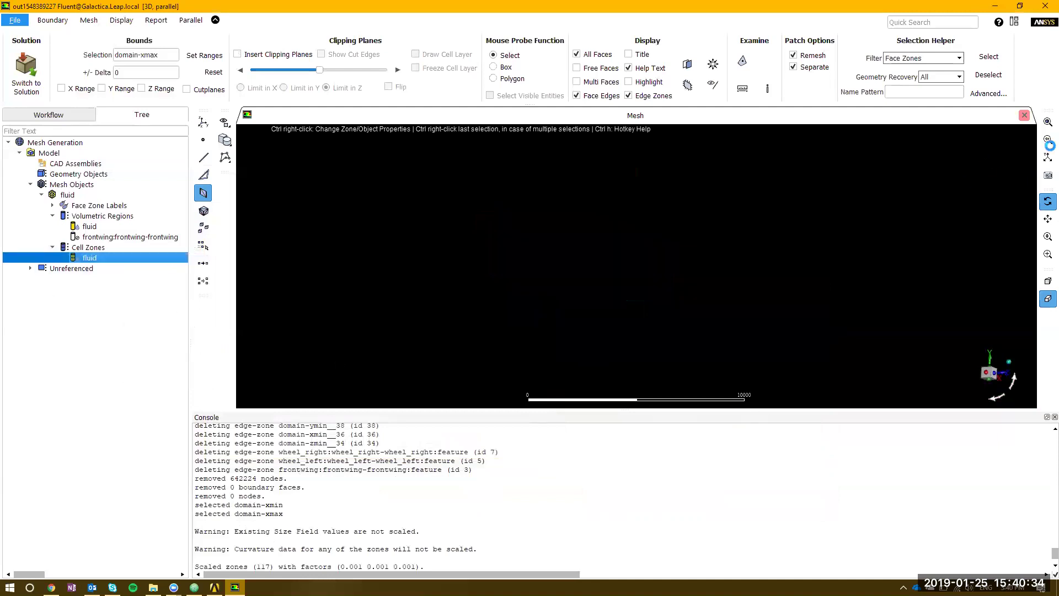
pyautogui.click(1047, 122)
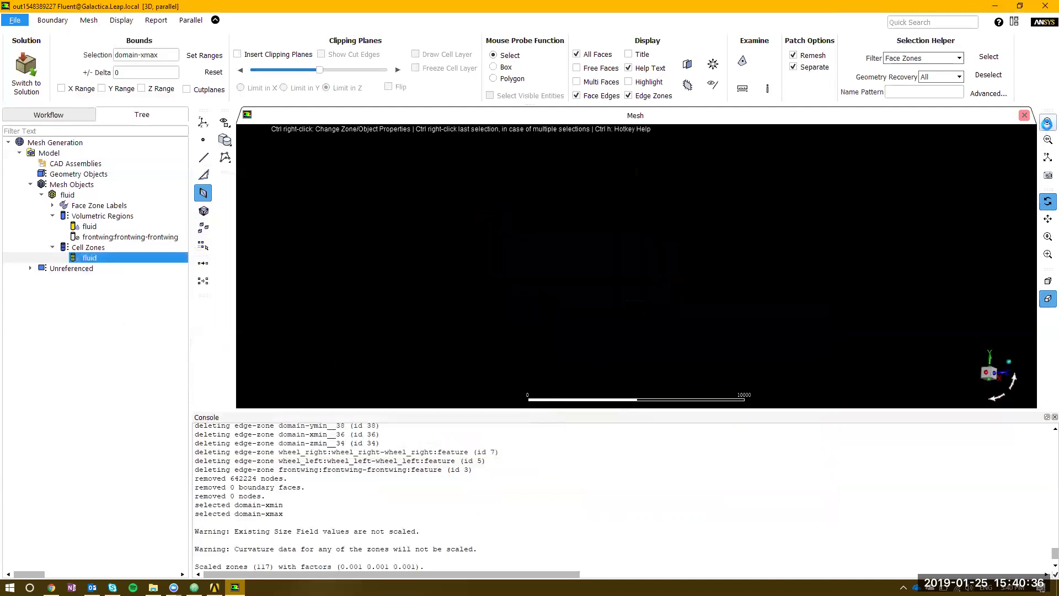
pyautogui.moveTo(695, 270)
pyautogui.mouseDown()
pyautogui.moveTo(636, 307)
pyautogui.moveTo(591, 404)
pyautogui.mouseUp()
pyautogui.moveTo(740, 388); pyautogui.dragTo(585, 182)
# Switch the session from meshing to solution mode and confirm the switch
pyautogui.click(26, 69)
pyautogui.click(546, 342)
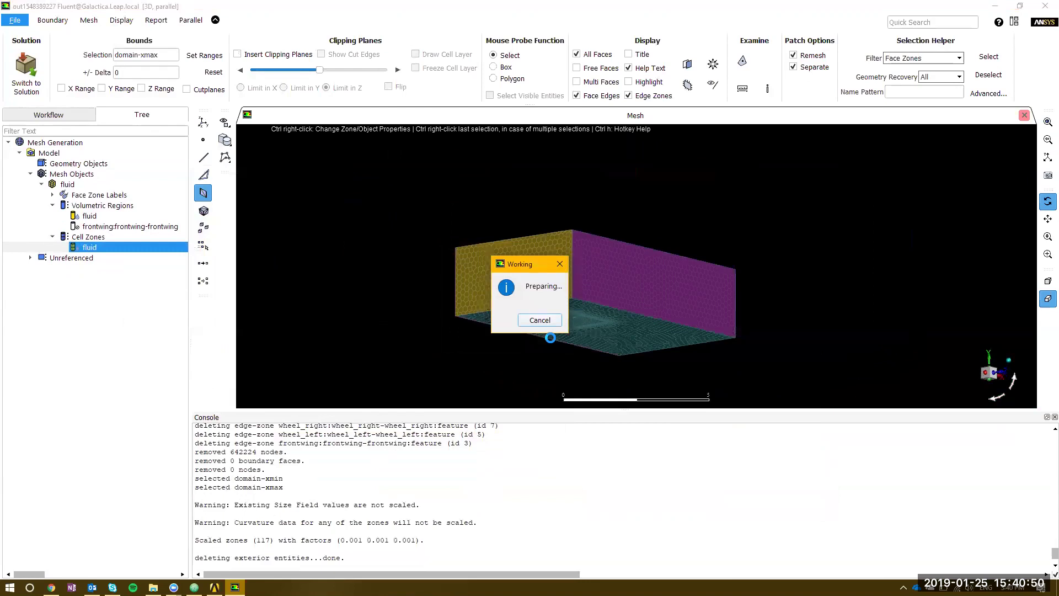
# Switch to the case_journal.jou file in Atom and highlight the boundary-type and auto-node-move commands for review
pyautogui.hotkey('alt', 'Tab')
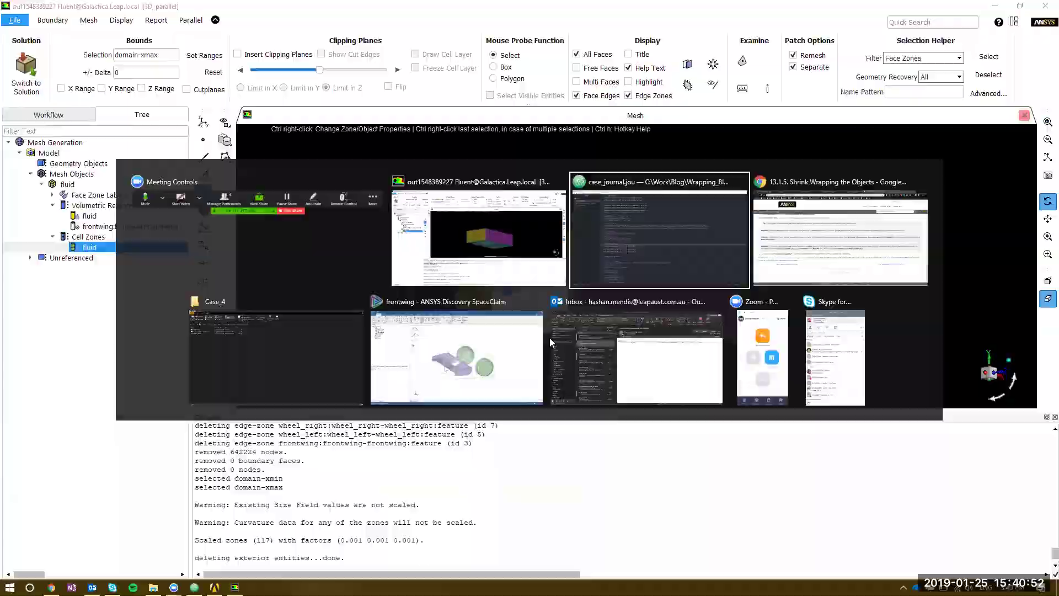
pyautogui.click(314, 290)
pyautogui.scroll(-3, 186, 182)
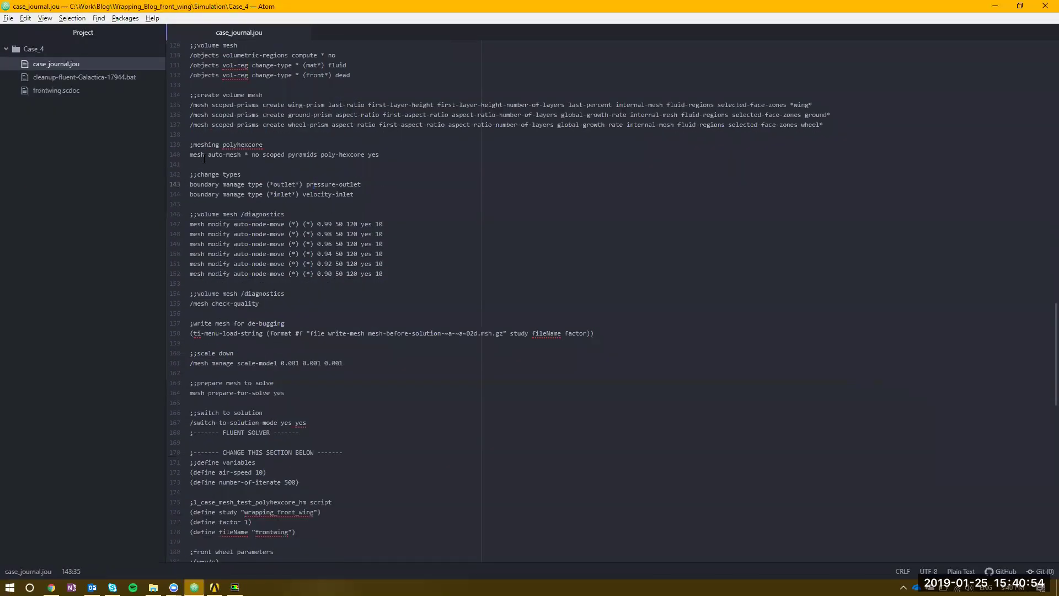
pyautogui.click(179, 144)
pyautogui.moveTo(180, 173); pyautogui.dragTo(175, 274)
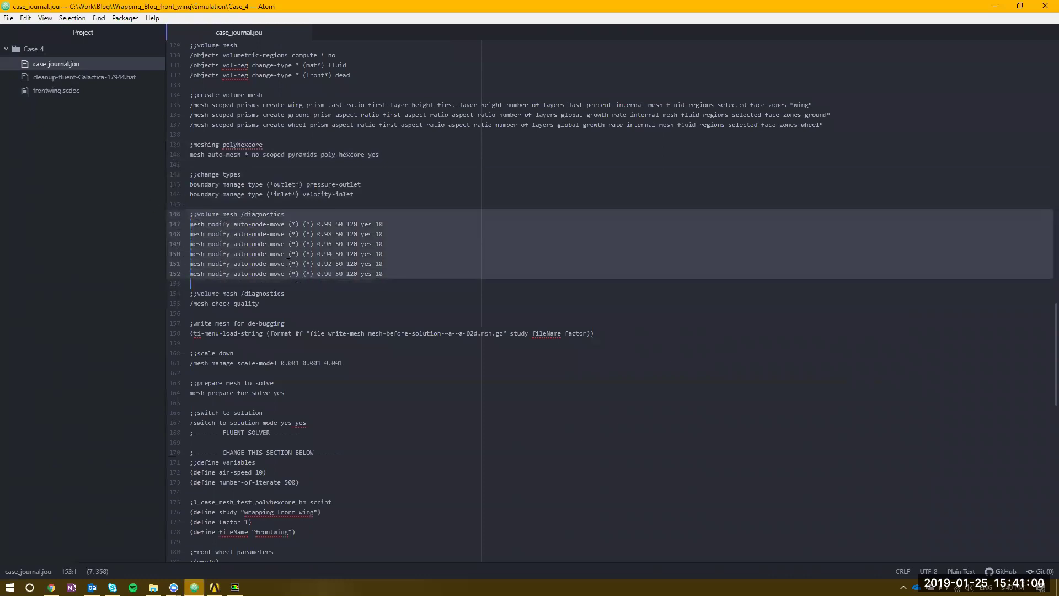
pyautogui.moveTo(168, 264); pyautogui.dragTo(175, 274)
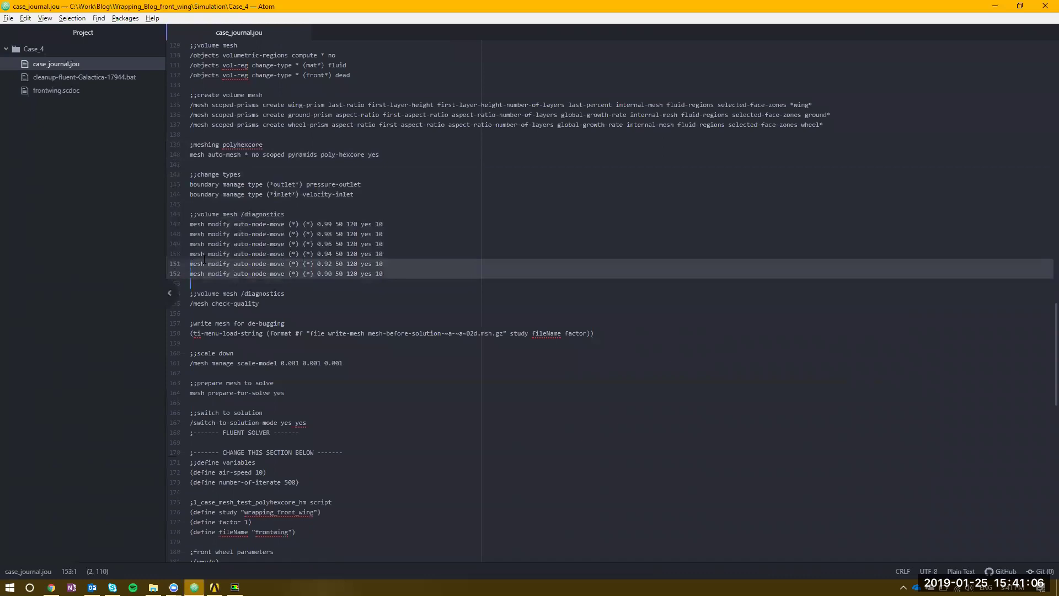
# Highlight the journal's commands from writing the mesh to switching to solution, review the solver variables, and switch back to Fluent
pyautogui.scroll(-1, 206, 257)
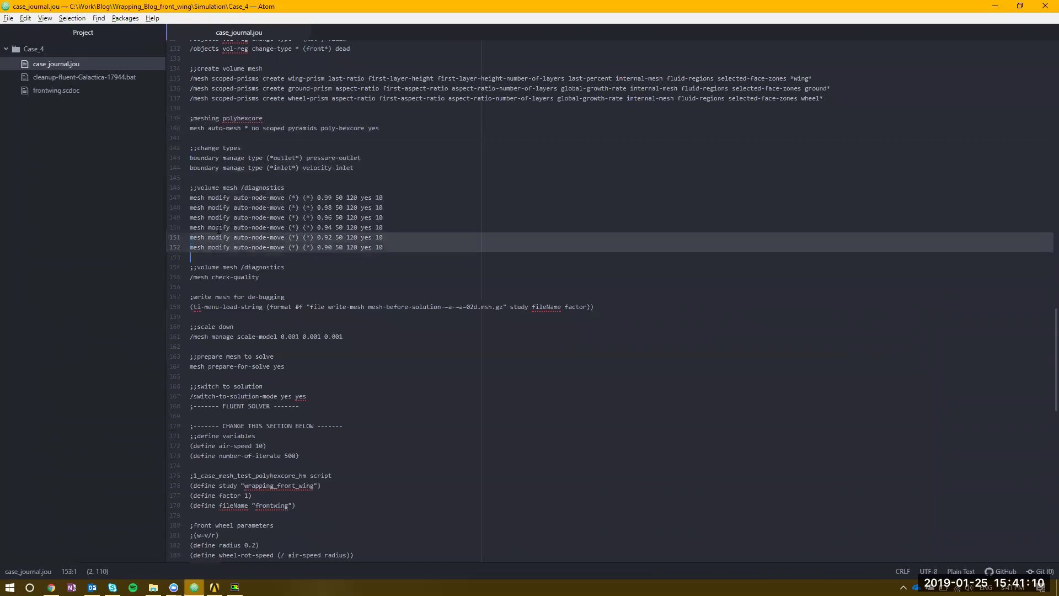
pyautogui.moveTo(175, 298); pyautogui.dragTo(175, 397)
pyautogui.scroll(-1, 231, 367)
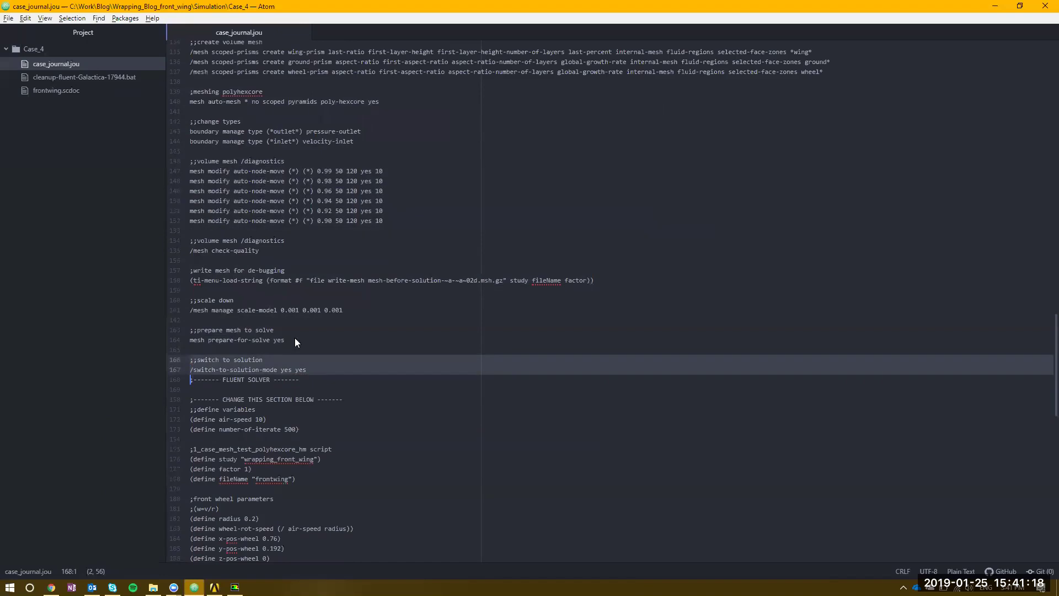
pyautogui.scroll(-4, 415, 452)
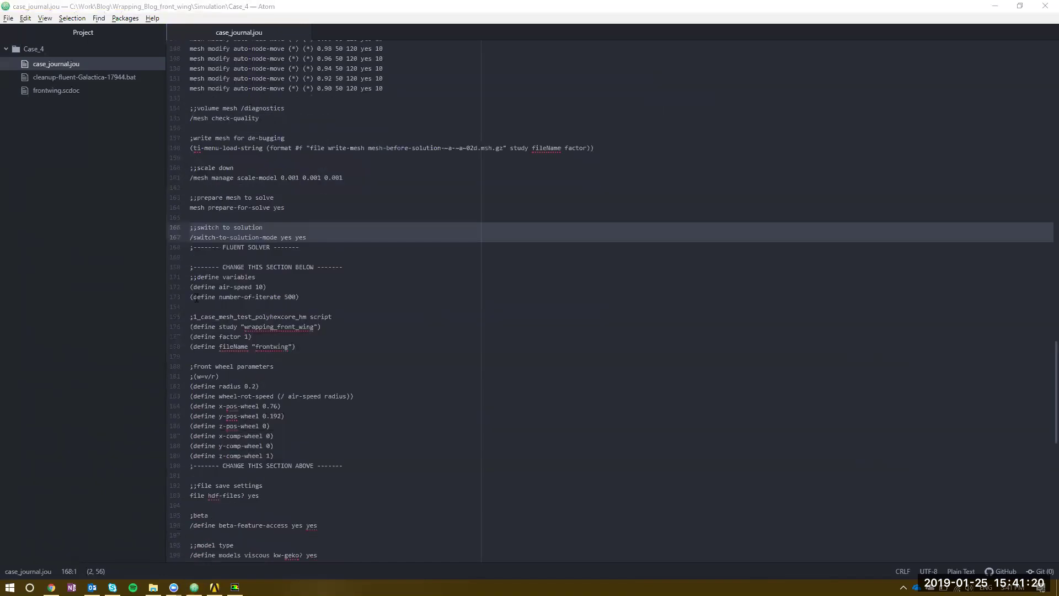
pyautogui.hotkey('alt', 'Tab')
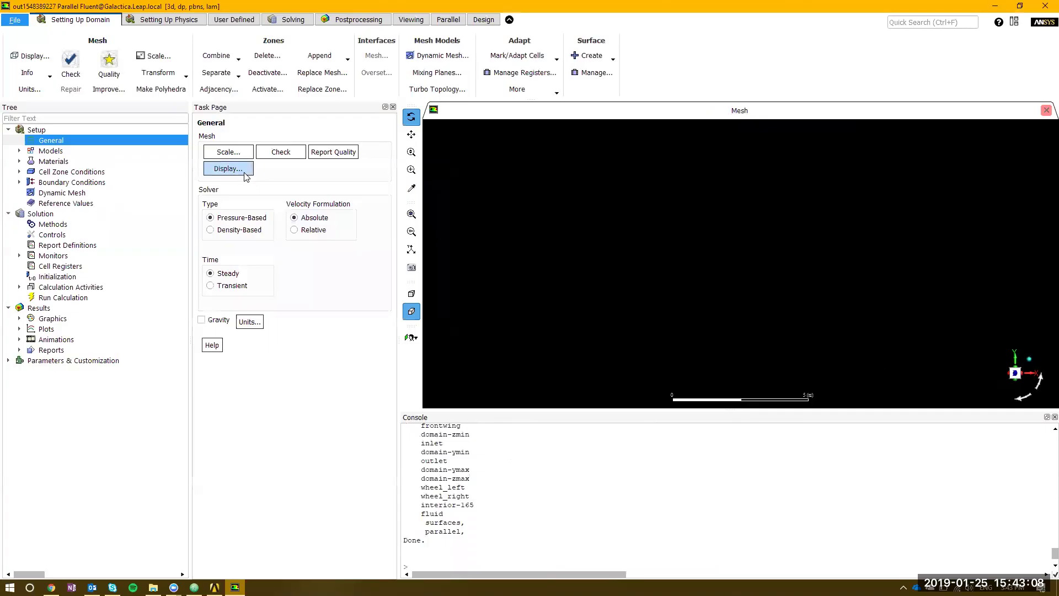
# Display the mesh on all boundary surfaces with edges and faces, fit it in the view and inspect the domain
pyautogui.click(228, 168)
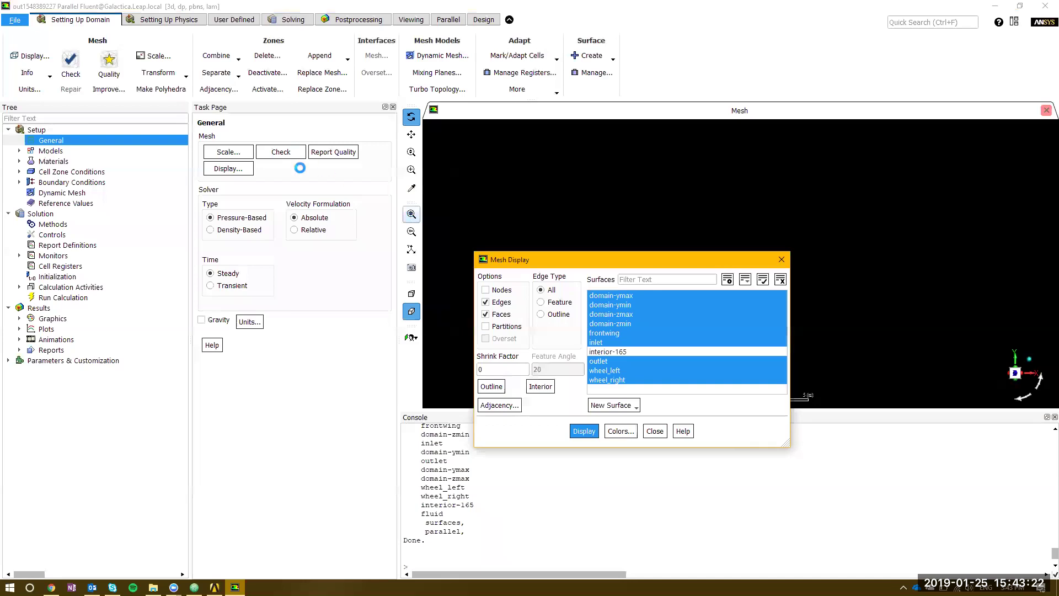
pyautogui.click(782, 259)
pyautogui.click(411, 214)
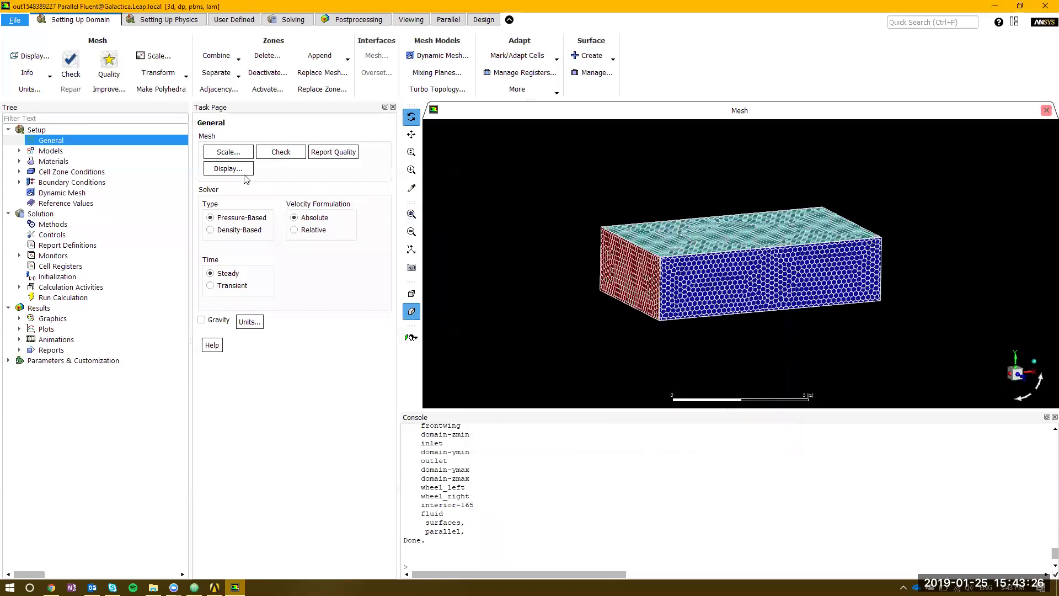
pyautogui.moveTo(674, 333); pyautogui.dragTo(709, 277)
pyautogui.scroll(5, 709, 278)
pyautogui.scroll(-2, 676, 258)
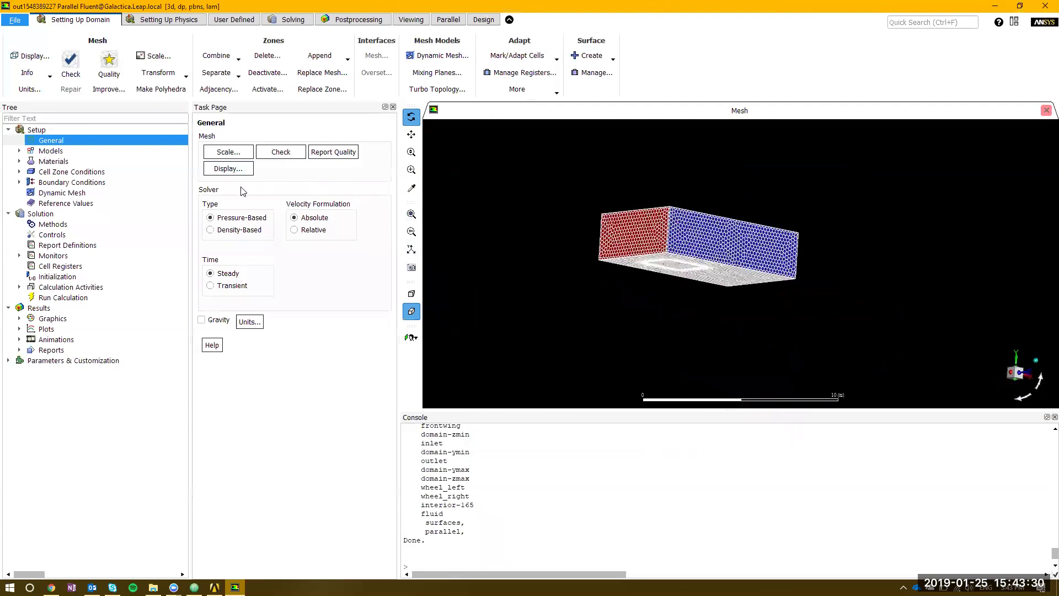
# Set the viscous model to k-omega SST with curvature correction enabled
pyautogui.click(20, 151)
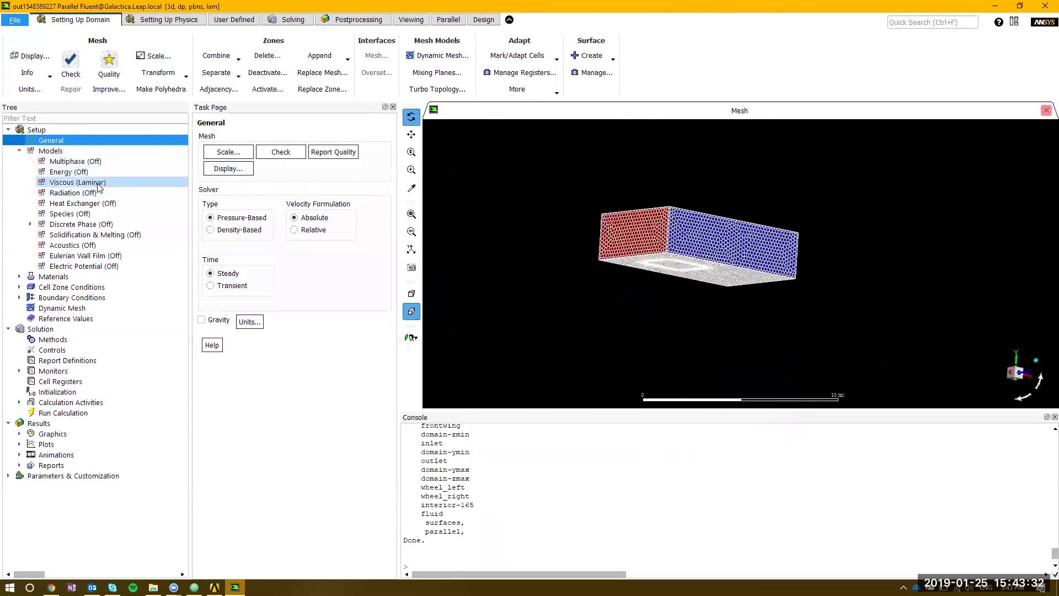
pyautogui.click(81, 181)
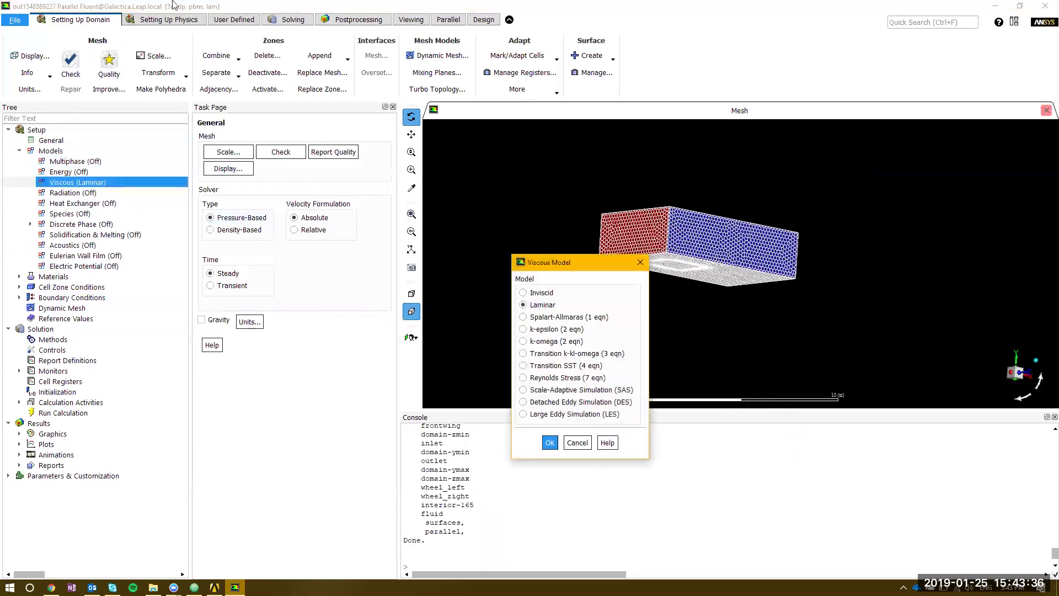
pyautogui.moveTo(550, 262); pyautogui.dragTo(495, 157)
pyautogui.click(497, 303)
pyautogui.click(437, 362)
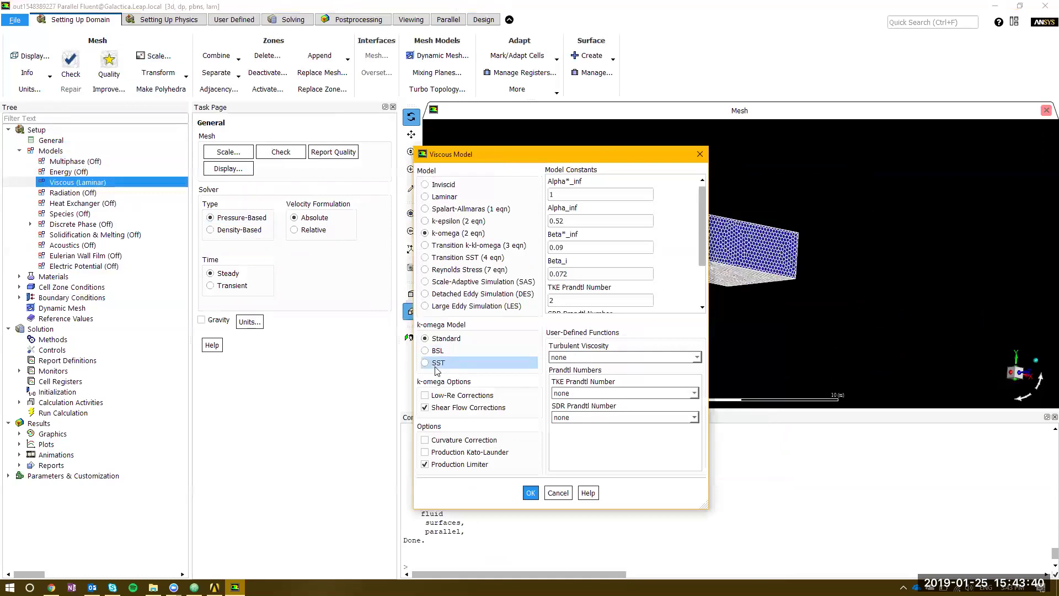
pyautogui.click(475, 428)
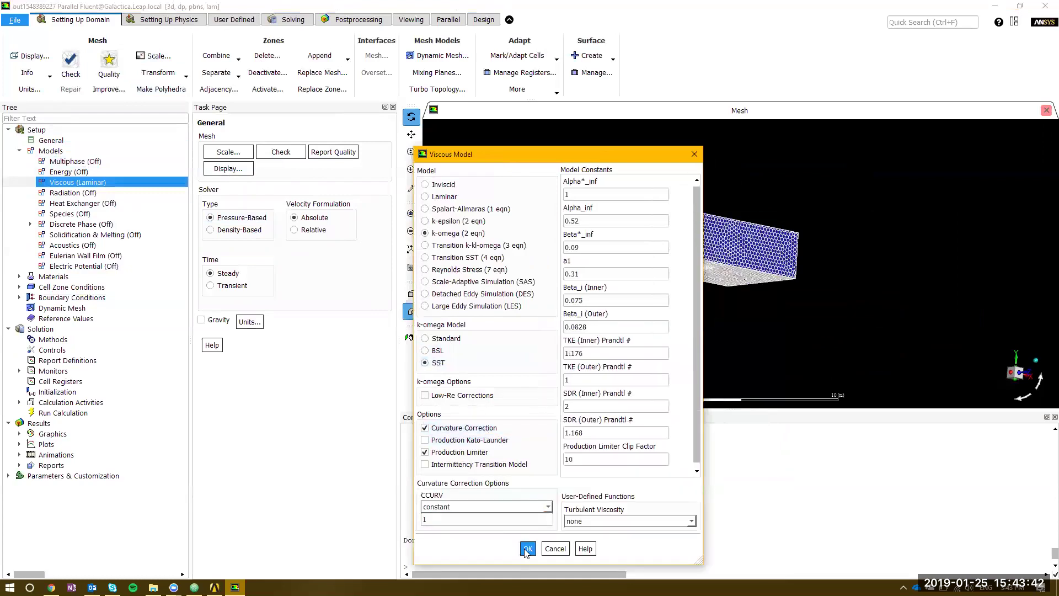
pyautogui.click(528, 548)
pyautogui.click(19, 151)
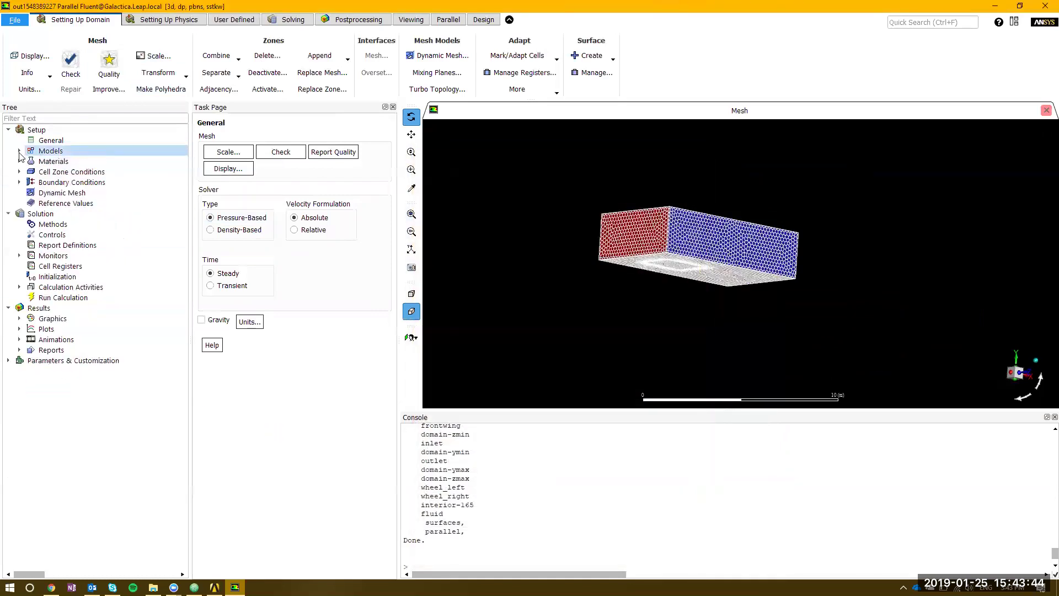
# Group the boundary conditions by zone type
pyautogui.click(19, 182)
pyautogui.rightClick(89, 182)
pyautogui.moveTo(127, 187)
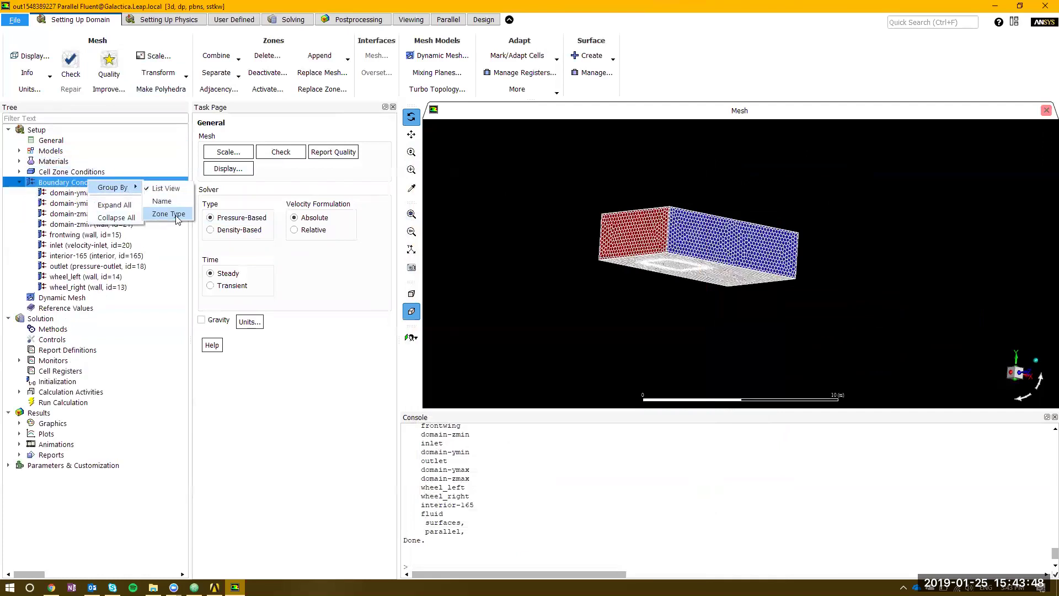
pyautogui.click(175, 215)
# Set the velocity magnitude of the inlet boundary to 10 m/s
pyautogui.click(30, 192)
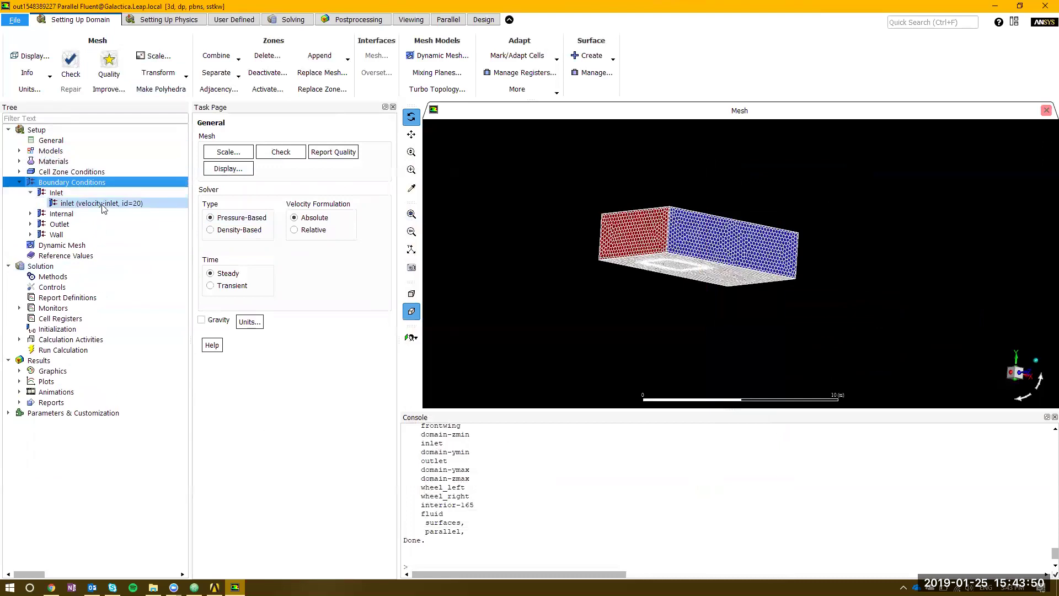
pyautogui.click(102, 203)
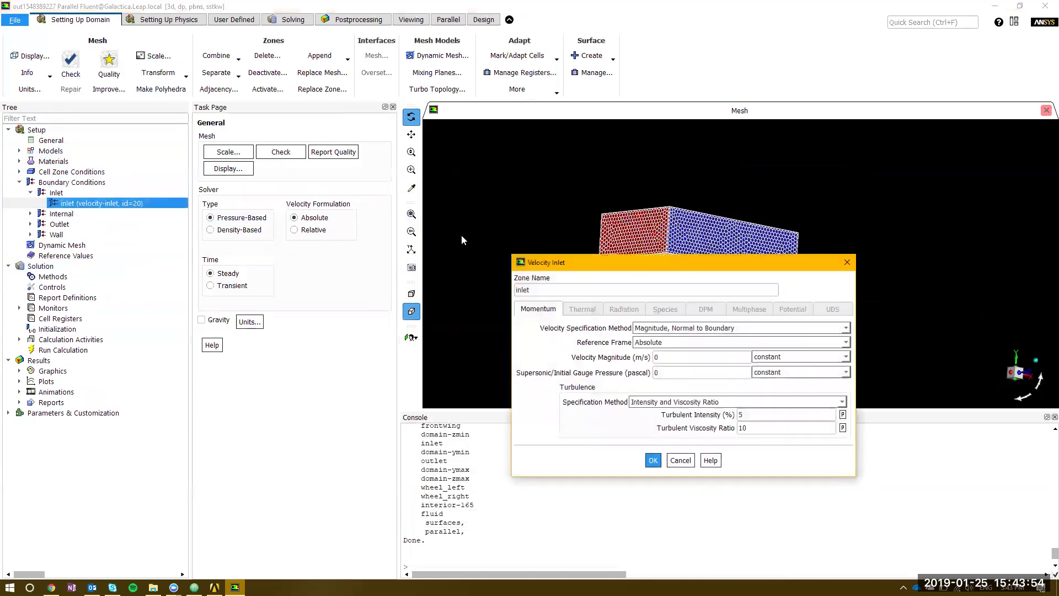
pyautogui.doubleClick(696, 363)
pyautogui.write('10')
pyautogui.click(654, 460)
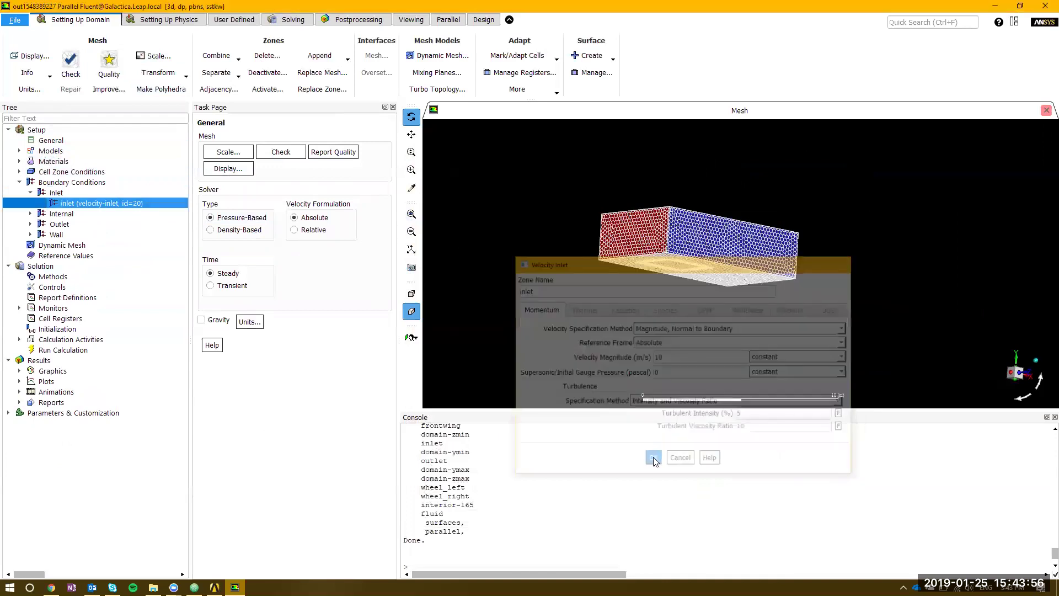
# Review the pressure outlet's momentum and backflow settings without changing them
pyautogui.click(30, 214)
pyautogui.click(31, 234)
pyautogui.click(71, 245)
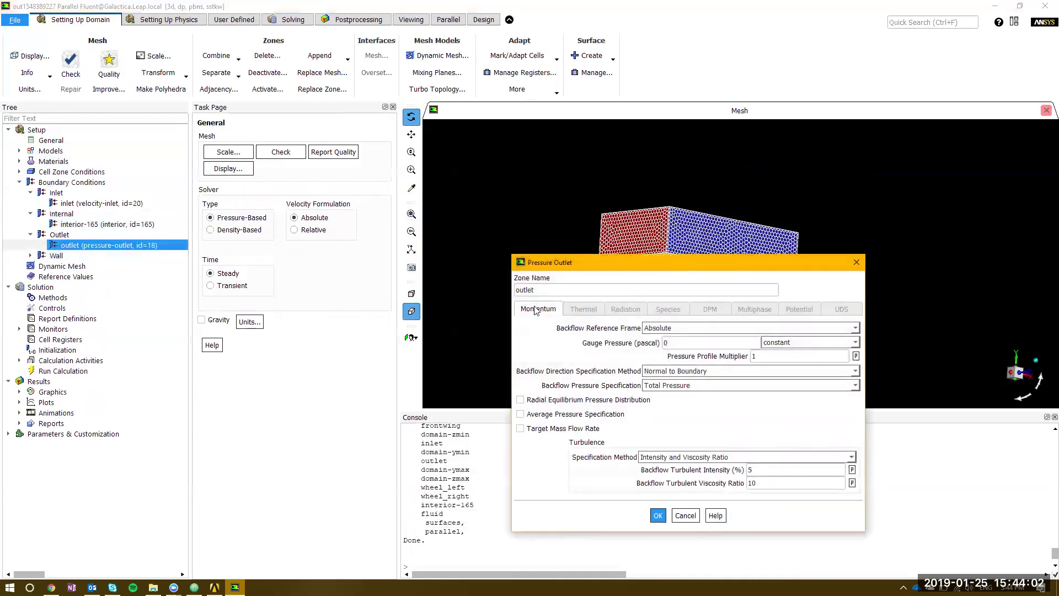
pyautogui.click(857, 262)
# Identify the floor wall domain-ymin in the mesh display, open its settings and rename the zone as ground
pyautogui.click(30, 255)
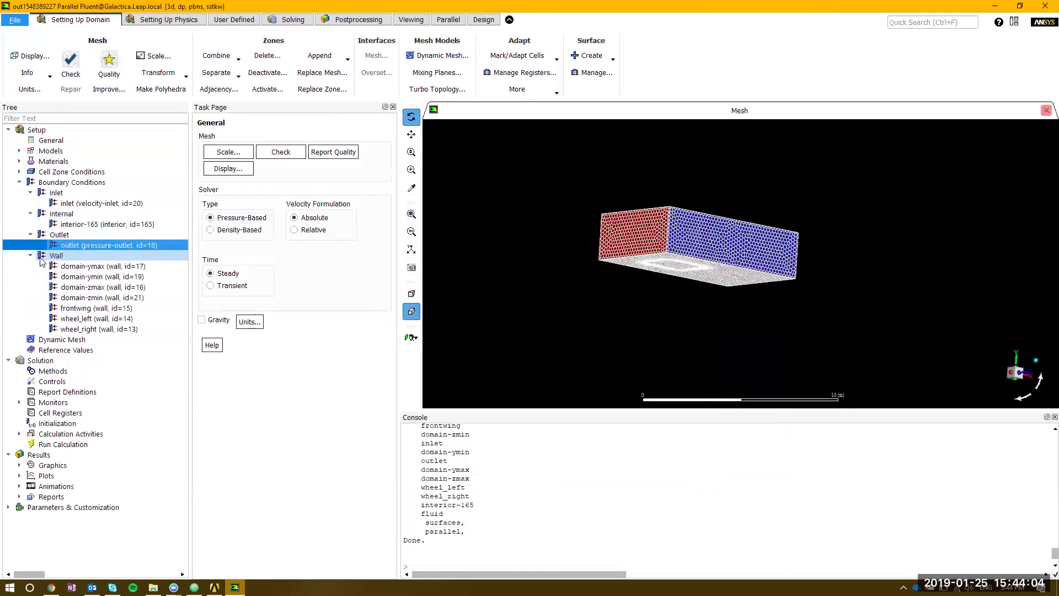
pyautogui.click(719, 303)
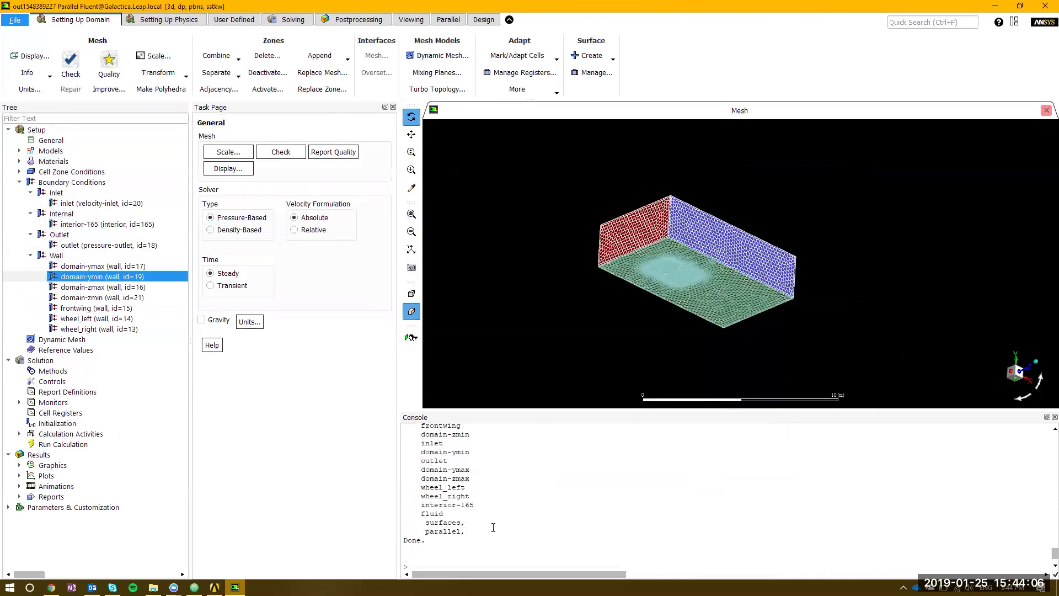
pyautogui.rightClick(104, 278)
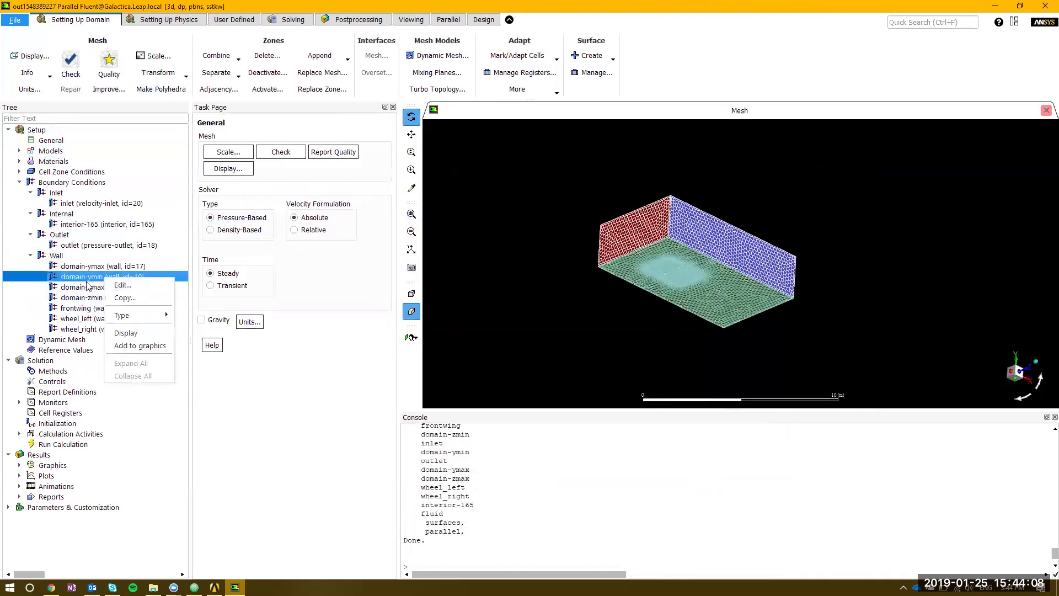
pyautogui.click(86, 281)
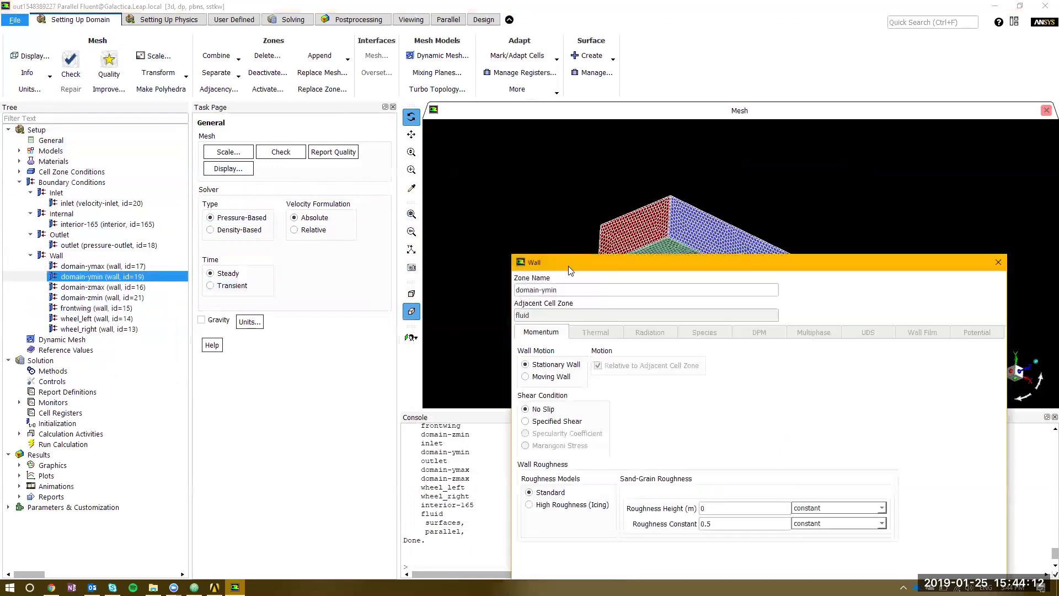
pyautogui.write('ground')
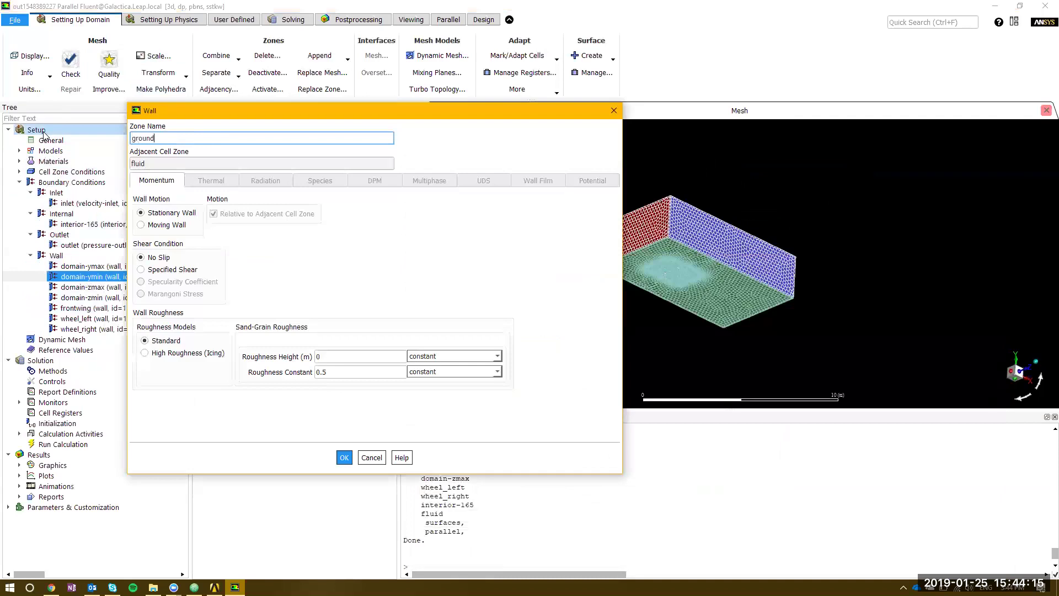
# Make the ground a moving wall with a translational speed of 10 m/s along X and apply the settings
pyautogui.click(142, 225)
pyautogui.doubleClick(402, 214)
pyautogui.write('10')
pyautogui.press('Tab')
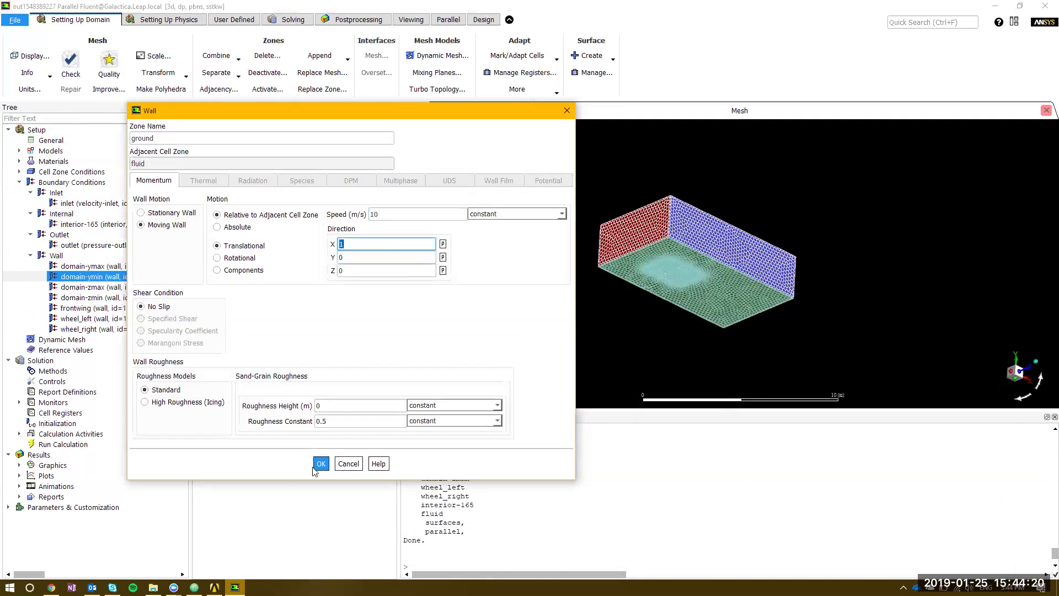
pyautogui.click(319, 465)
# Give the domain-ymax wall a specified shear condition with zero shear stress components
pyautogui.click(130, 319)
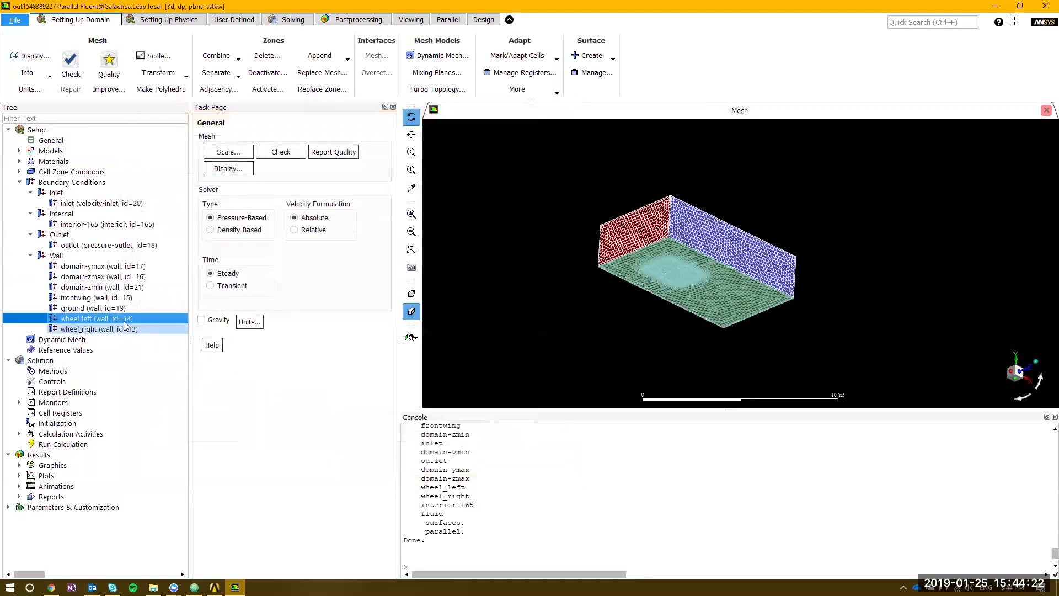
pyautogui.click(117, 266)
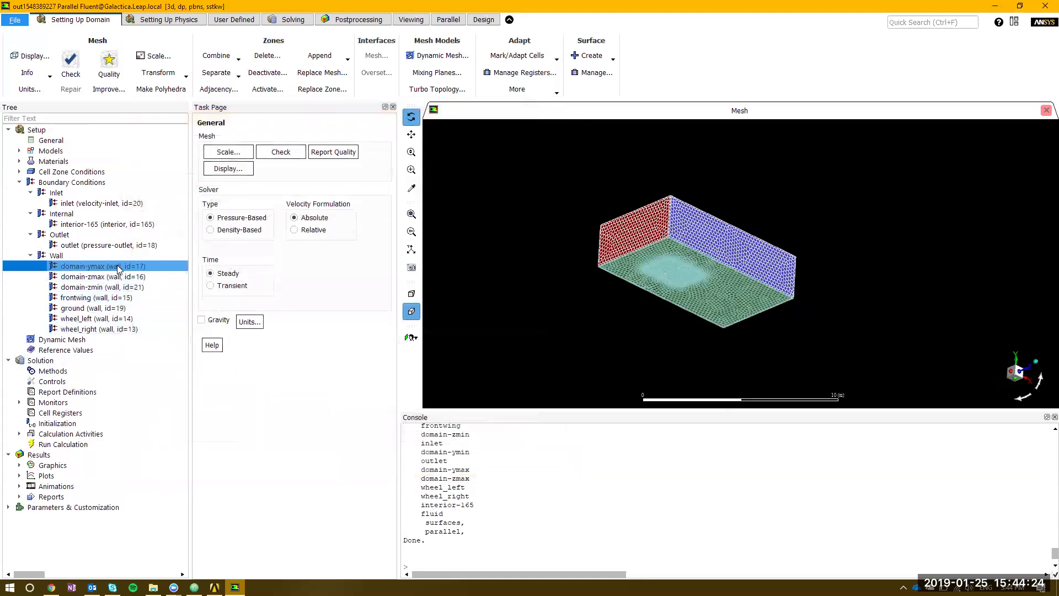
pyautogui.rightClick(117, 266)
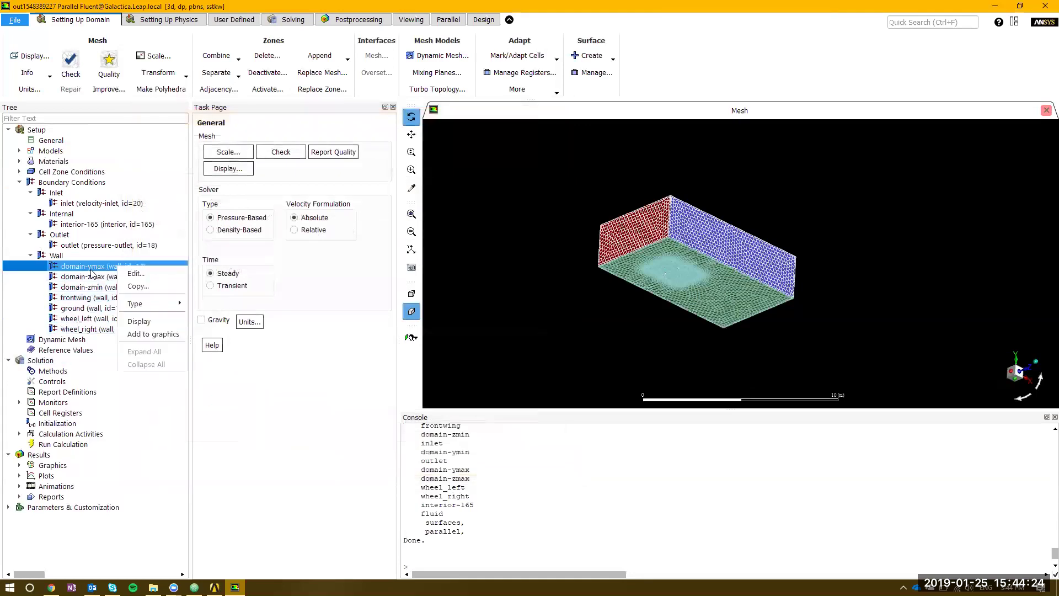
pyautogui.click(160, 274)
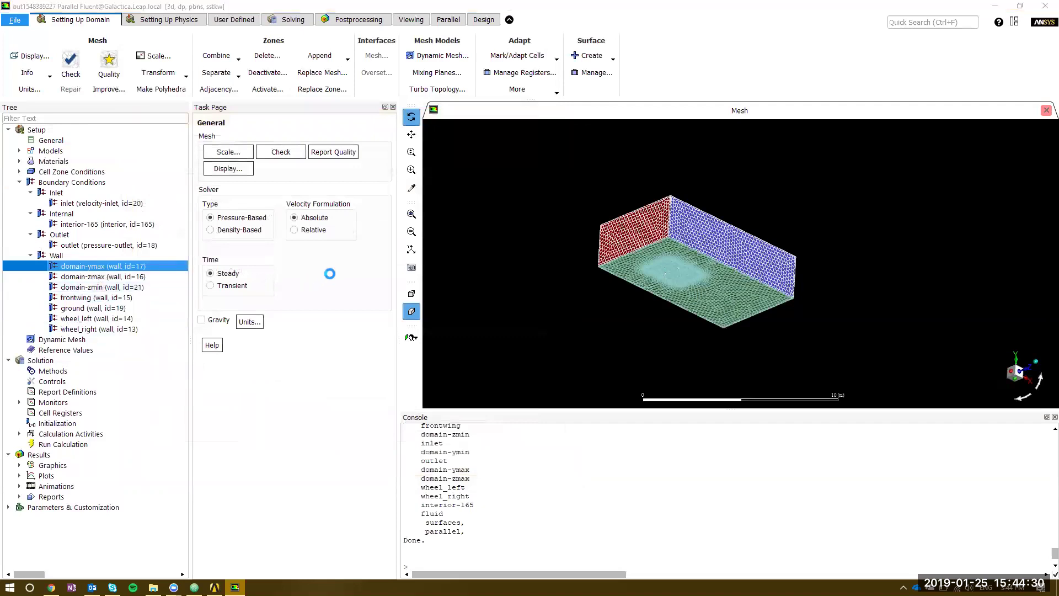
pyautogui.click(558, 421)
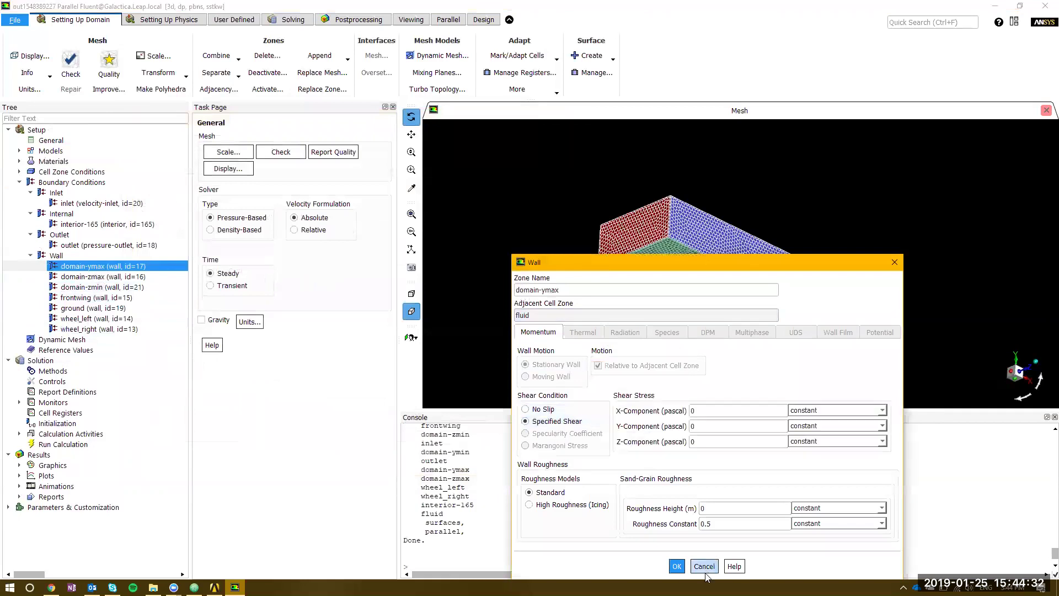
pyautogui.click(677, 566)
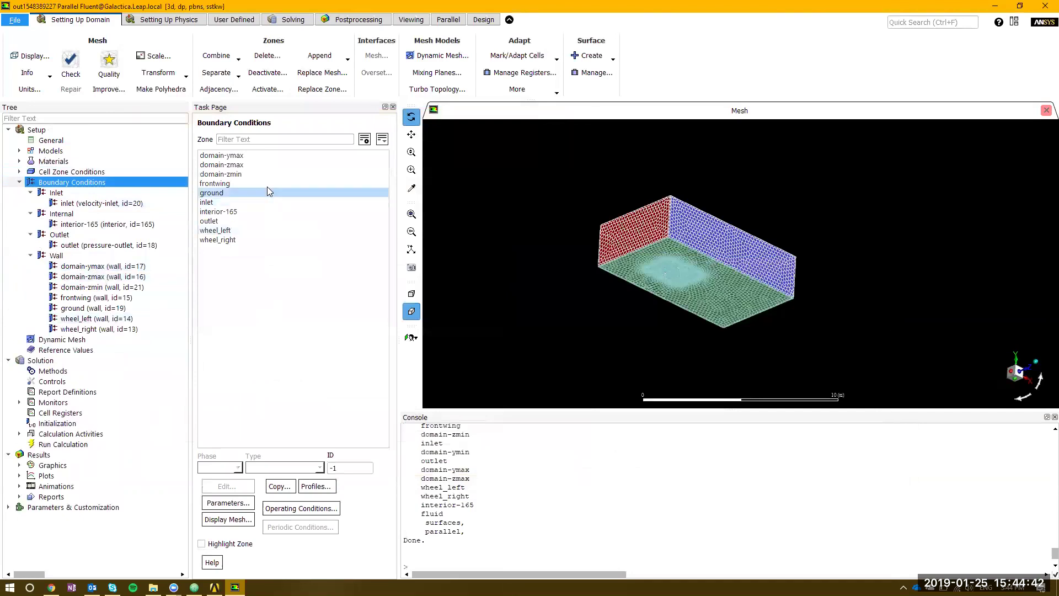
# Copy the boundary conditions of domain-ymax to the domain-zmax and domain-zmin walls
pyautogui.click(249, 192)
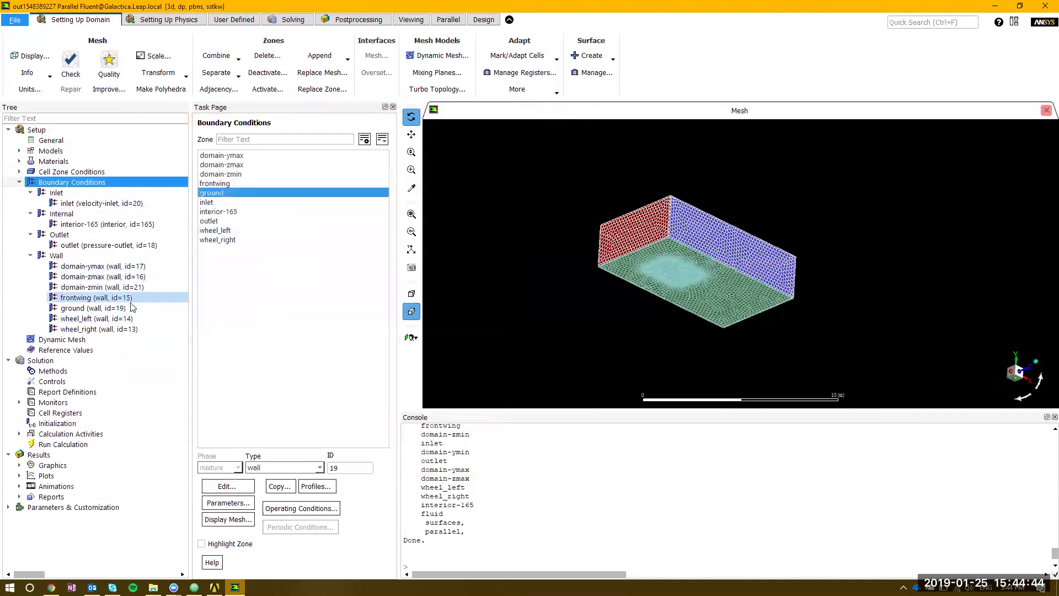
pyautogui.click(265, 156)
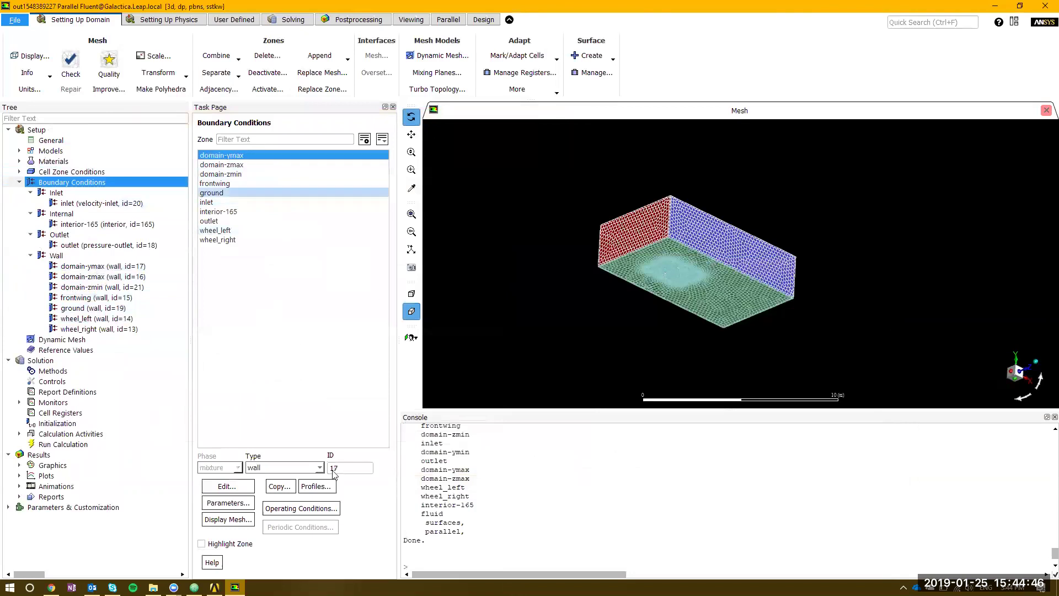
pyautogui.click(279, 487)
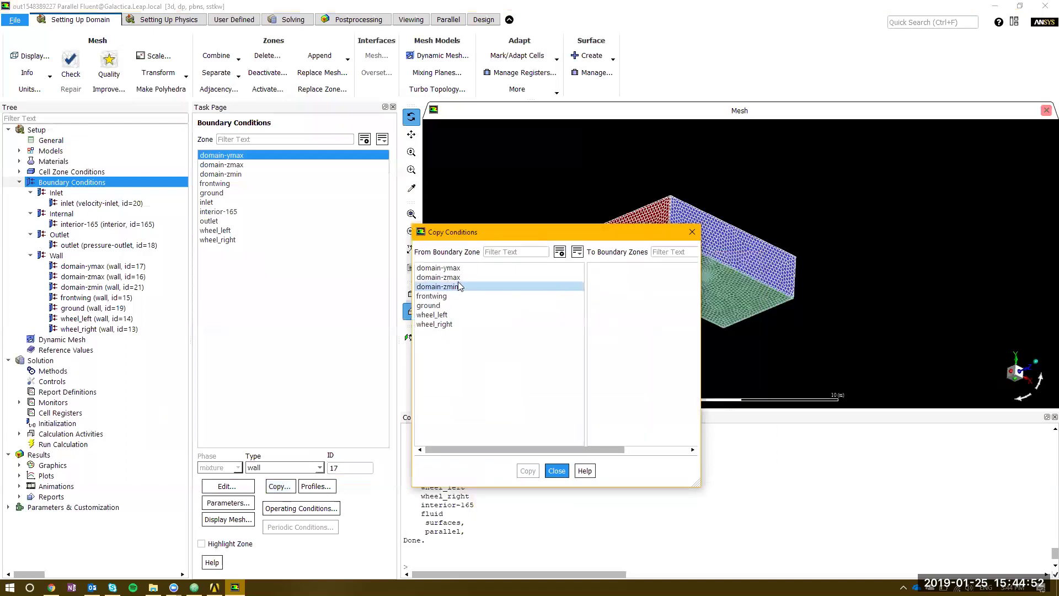
pyautogui.click(472, 268)
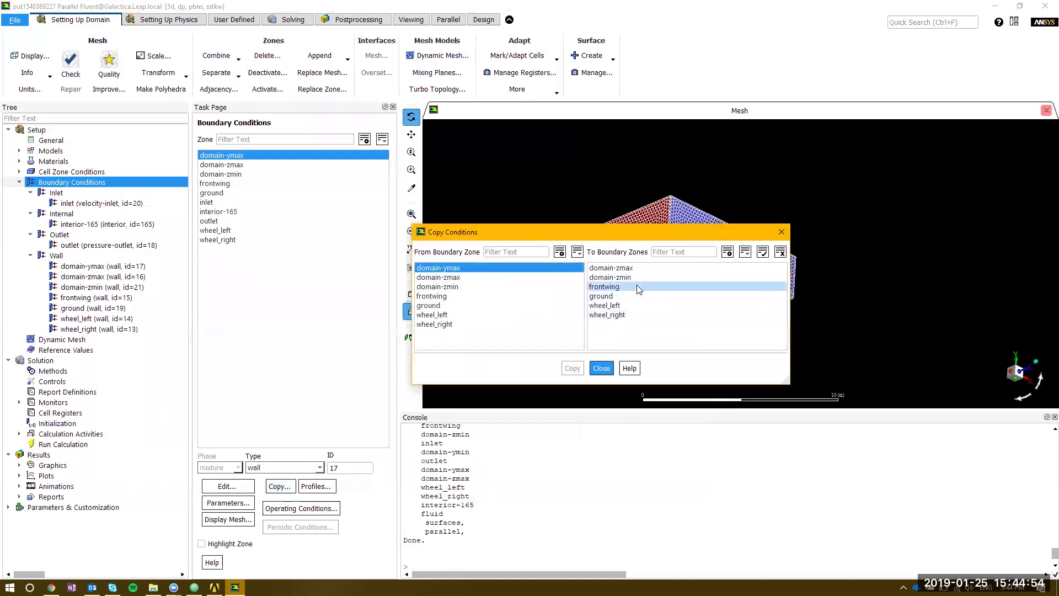
pyautogui.click(647, 269)
pyautogui.click(642, 277)
pyautogui.click(574, 368)
pyautogui.click(576, 322)
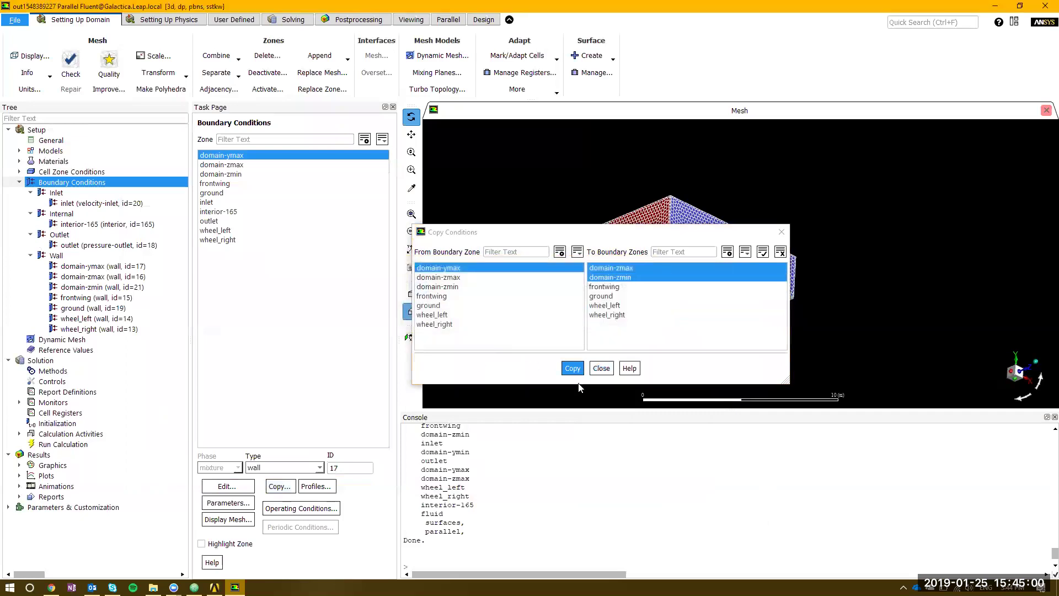
pyautogui.click(601, 369)
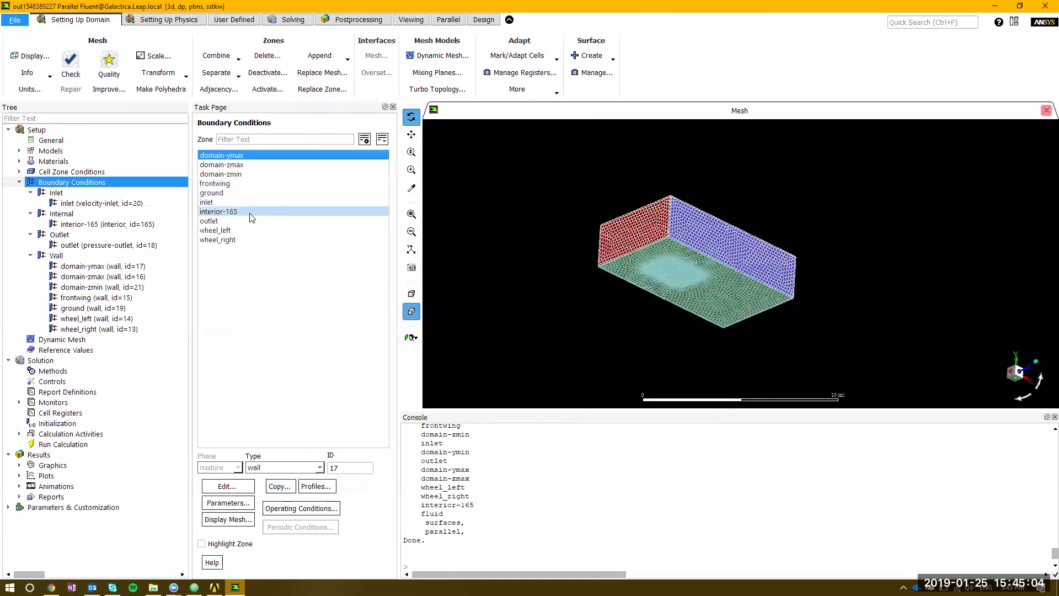
pyautogui.click(246, 232)
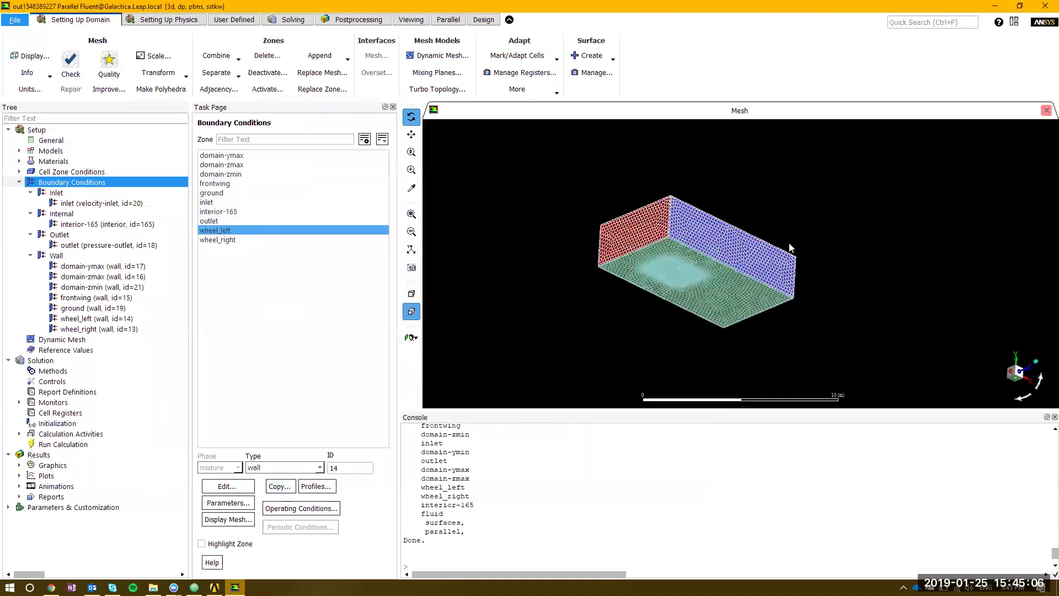
pyautogui.press('Return')
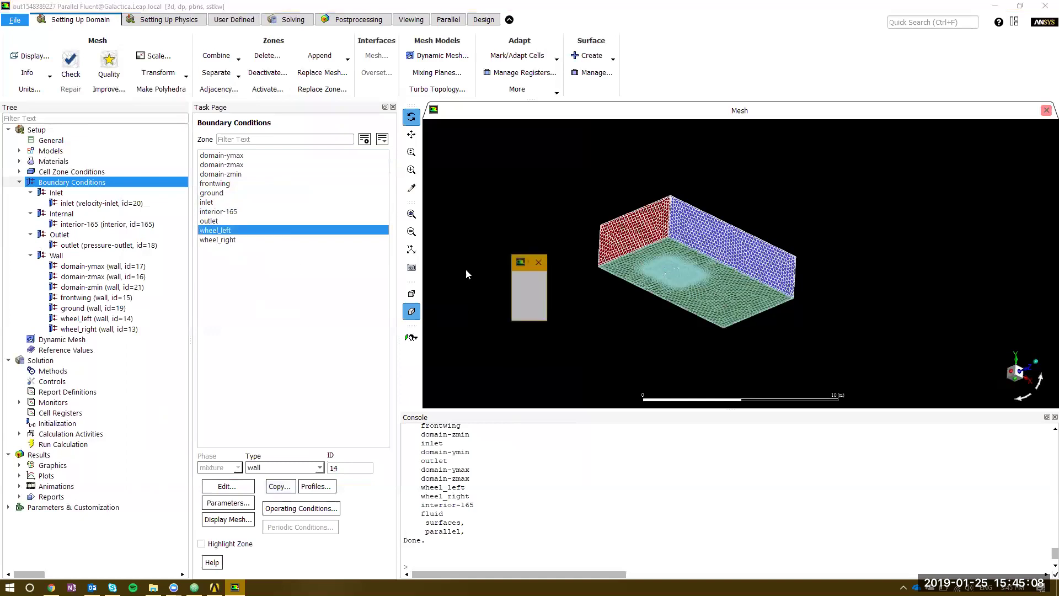
pyautogui.moveTo(562, 263); pyautogui.dragTo(282, 112)
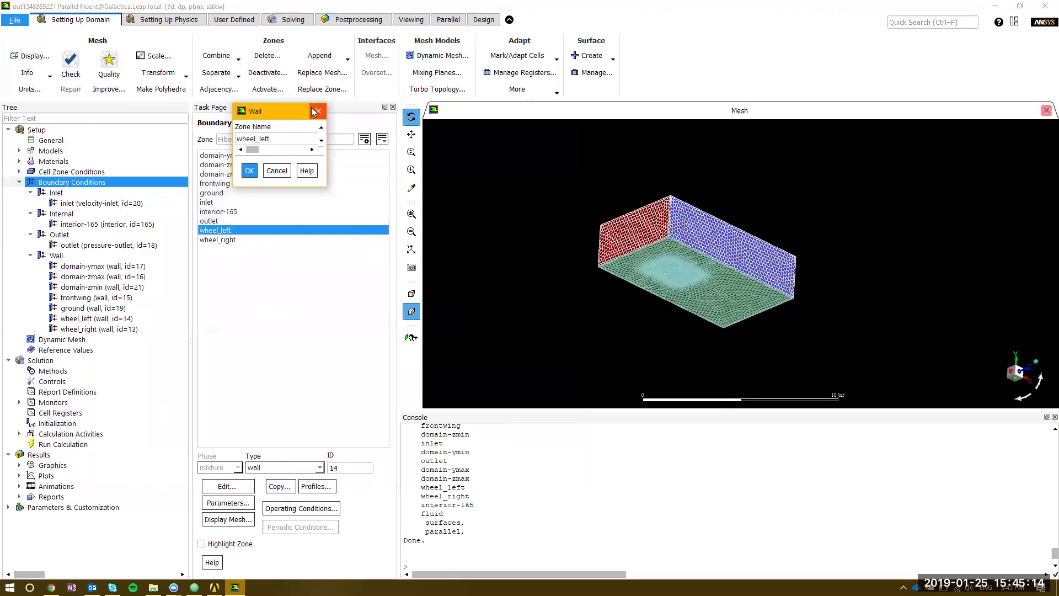
pyautogui.click(277, 170)
# Make the wheel_left wall a moving wall with rotational motion at a speed of 50 rad/s
pyautogui.doubleClick(236, 229)
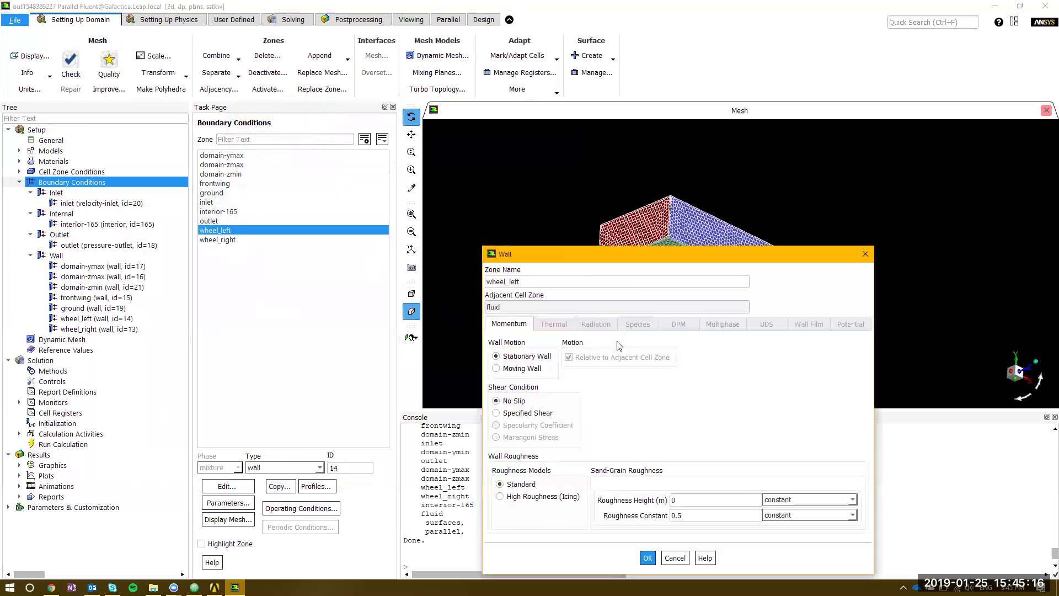
pyautogui.moveTo(625, 255); pyautogui.dragTo(346, 116)
pyautogui.click(218, 228)
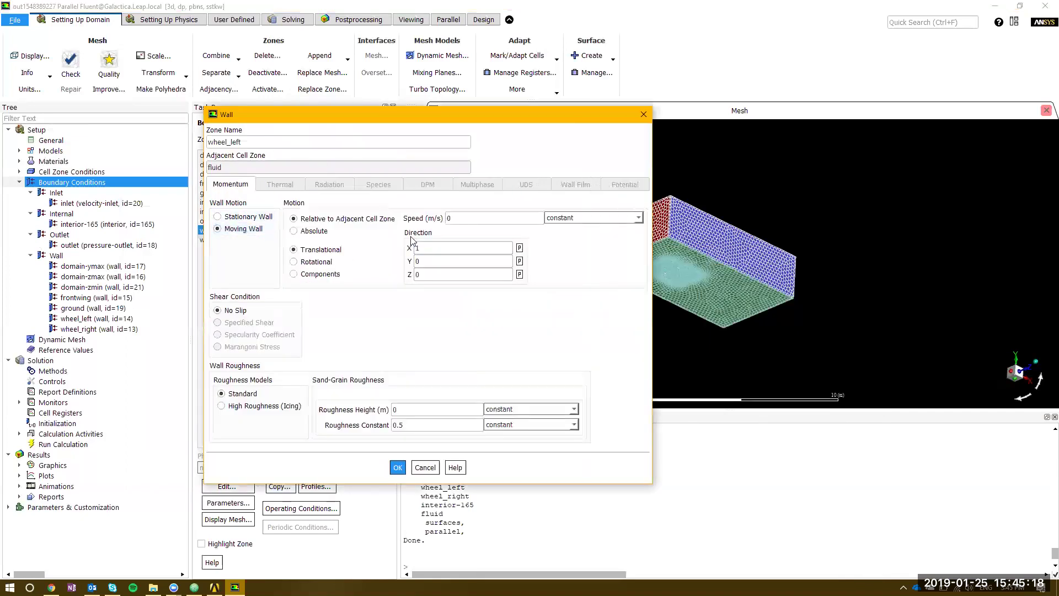
pyautogui.click(294, 218)
pyautogui.press('Tab')
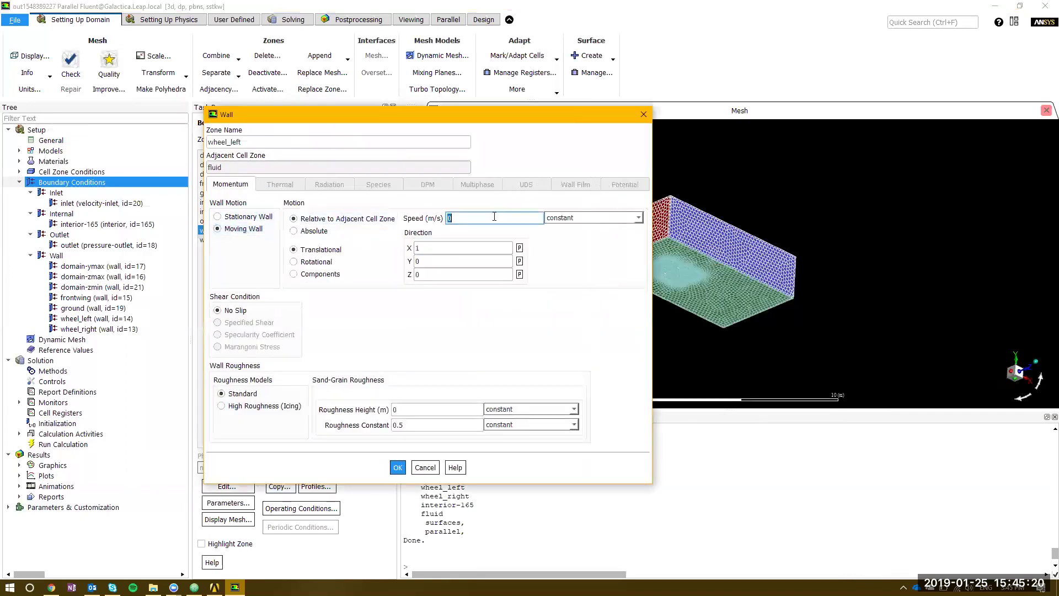
pyautogui.click(323, 263)
pyautogui.click(536, 218)
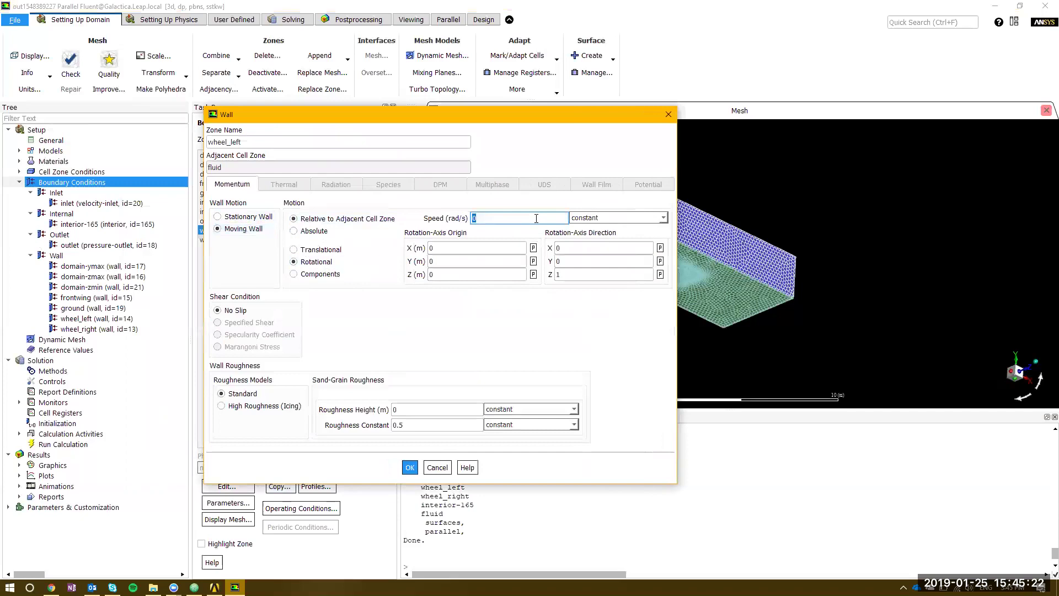
# Set the Y coordinate of wheel_left's rotation-axis origin to 0.1 m, check the axis orientation against the mesh and apply the settings
pyautogui.click(494, 252)
pyautogui.click(486, 261)
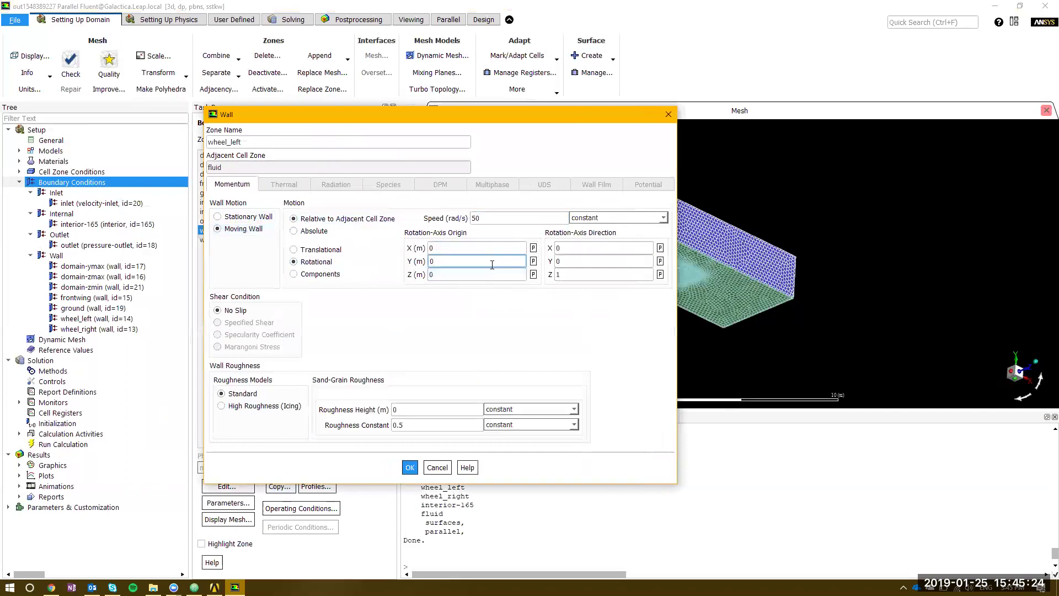
pyautogui.click(478, 258)
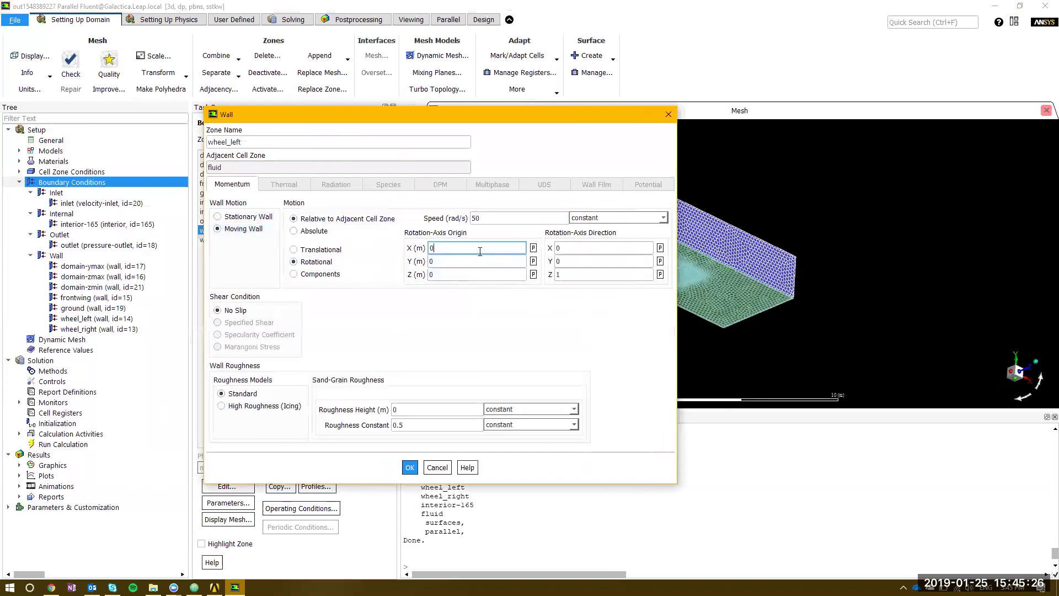
pyautogui.write('.1')
pyautogui.click(765, 317)
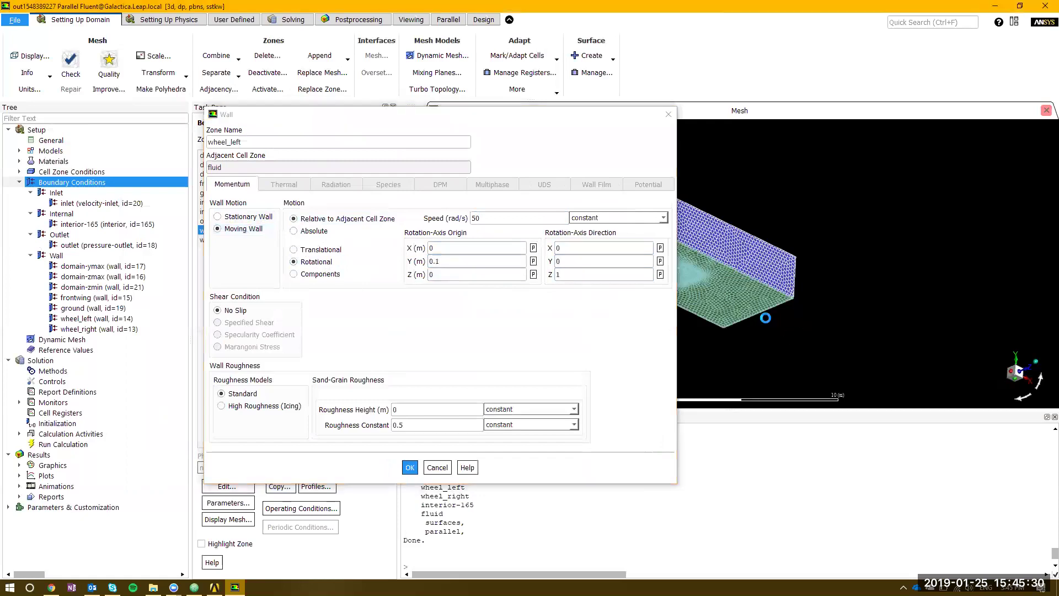
pyautogui.click(585, 279)
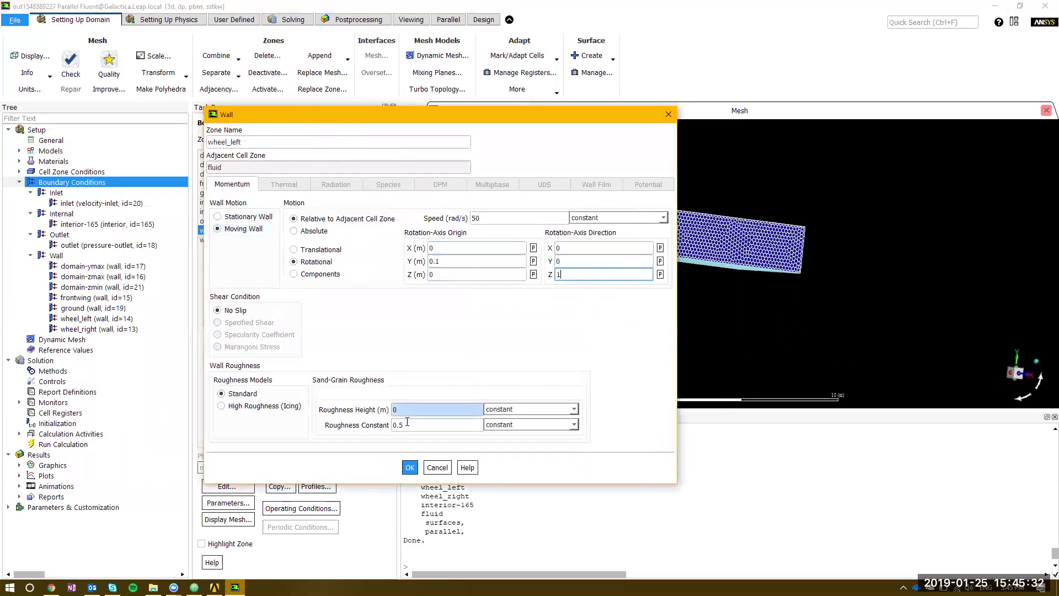
pyautogui.click(410, 468)
# Set the solution methods to the Coupled pressure-velocity scheme with Pseudo Transient enabled
pyautogui.click(125, 369)
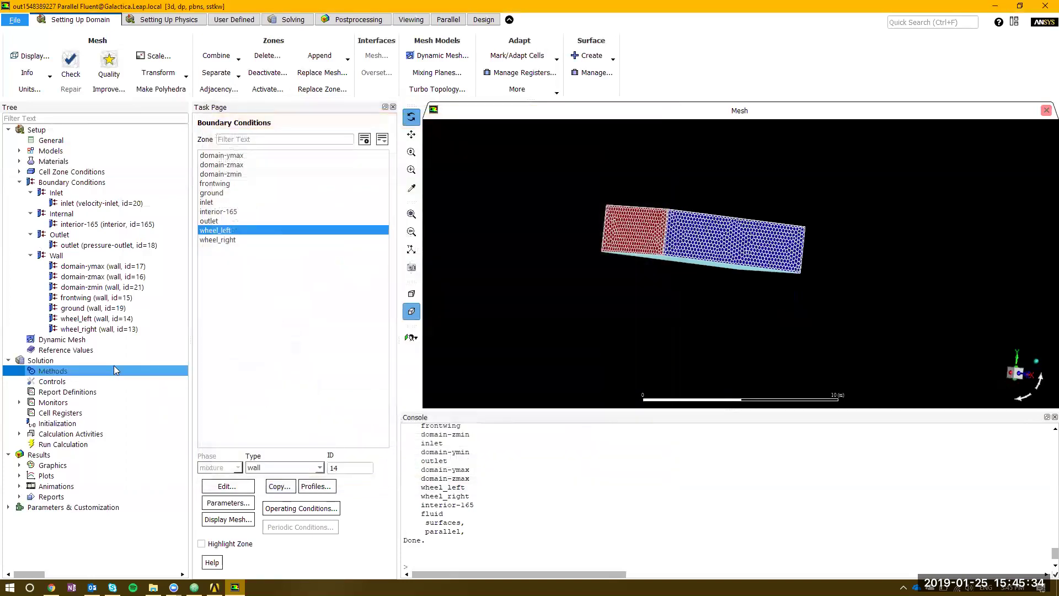
pyautogui.click(281, 162)
pyautogui.click(232, 177)
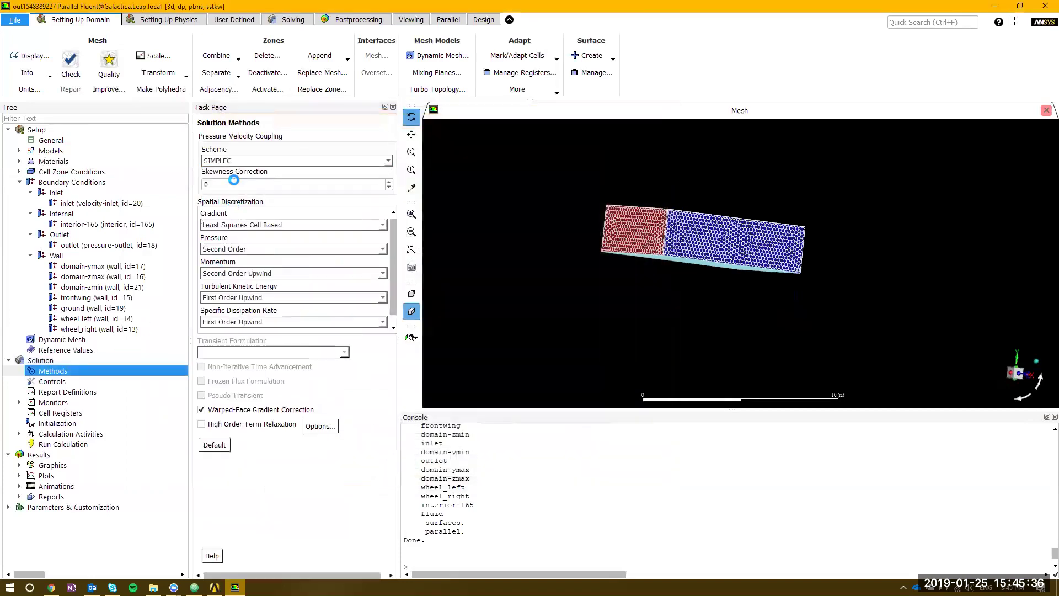
pyautogui.click(234, 160)
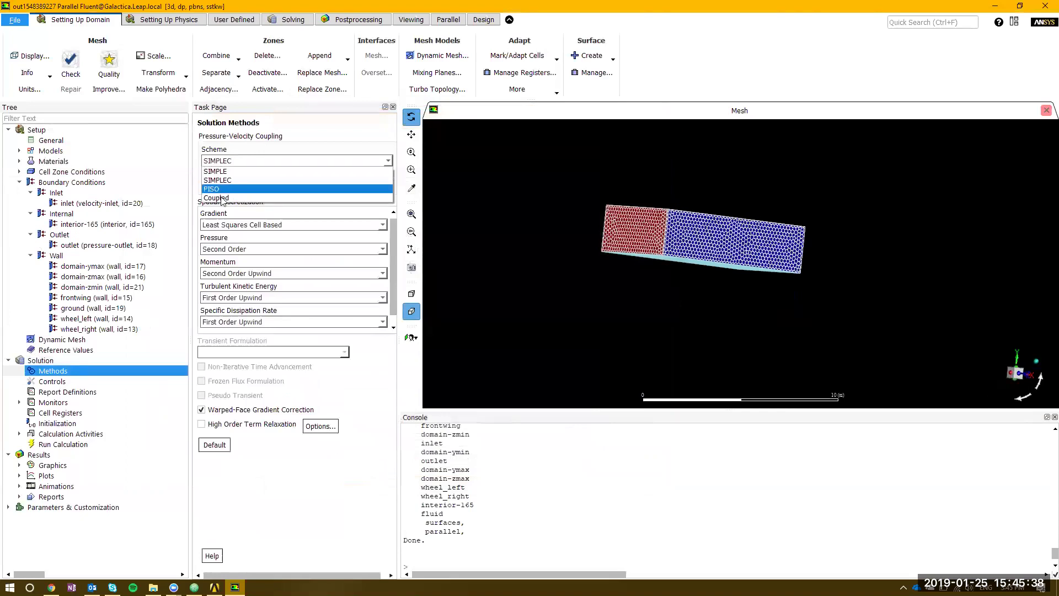
pyautogui.click(227, 195)
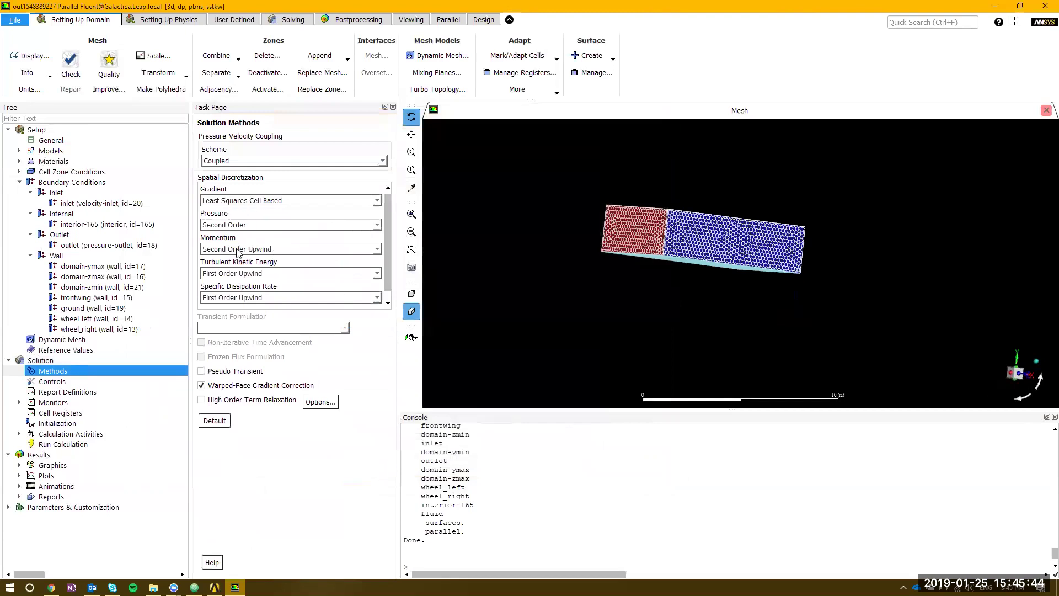
pyautogui.scroll(-1, 389, 262)
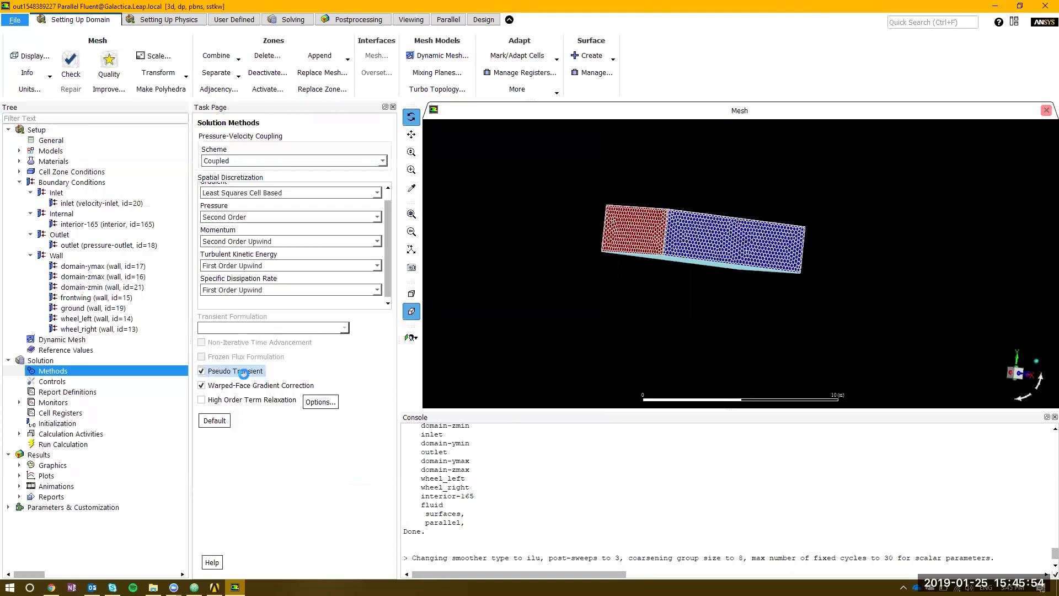
pyautogui.click(201, 385)
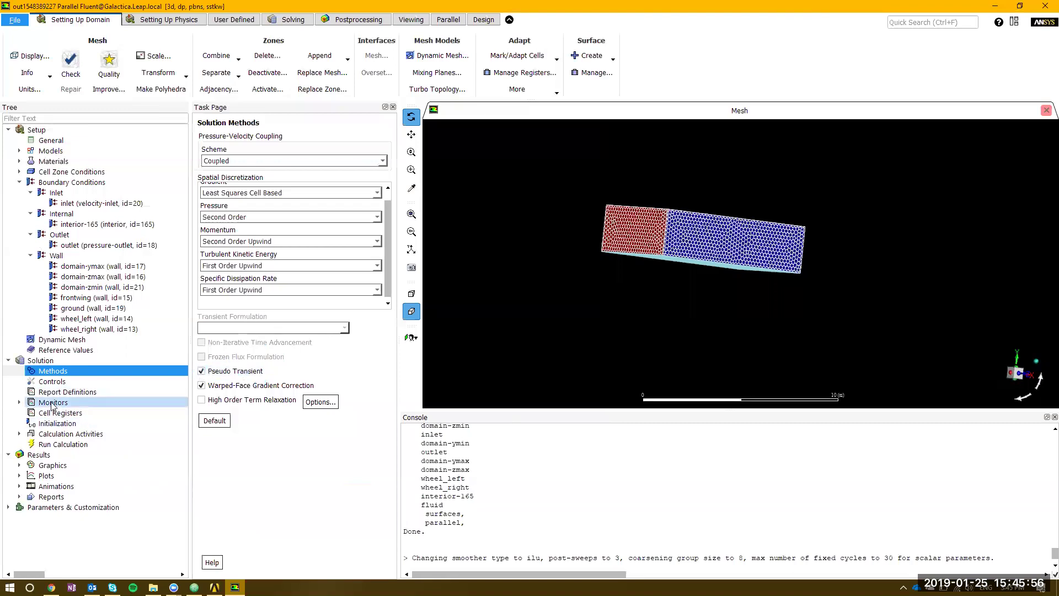
# Create a new lift force report definition and select frontwing as its wall zone
pyautogui.click(84, 392)
pyautogui.rightClick(89, 395)
pyautogui.moveTo(113, 421)
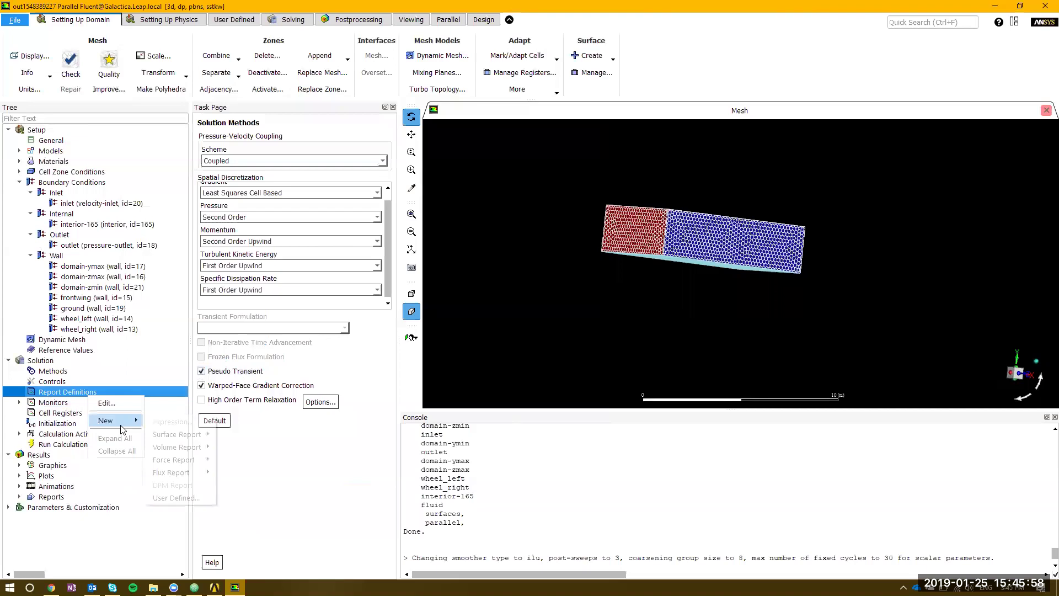
pyautogui.moveTo(188, 440)
pyautogui.moveTo(184, 460)
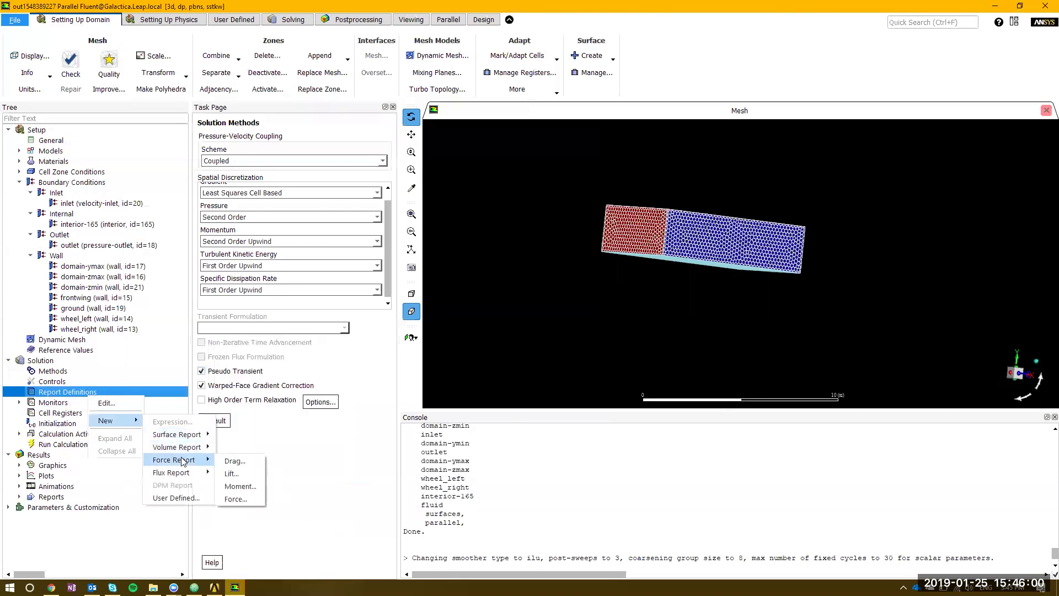
pyautogui.click(241, 473)
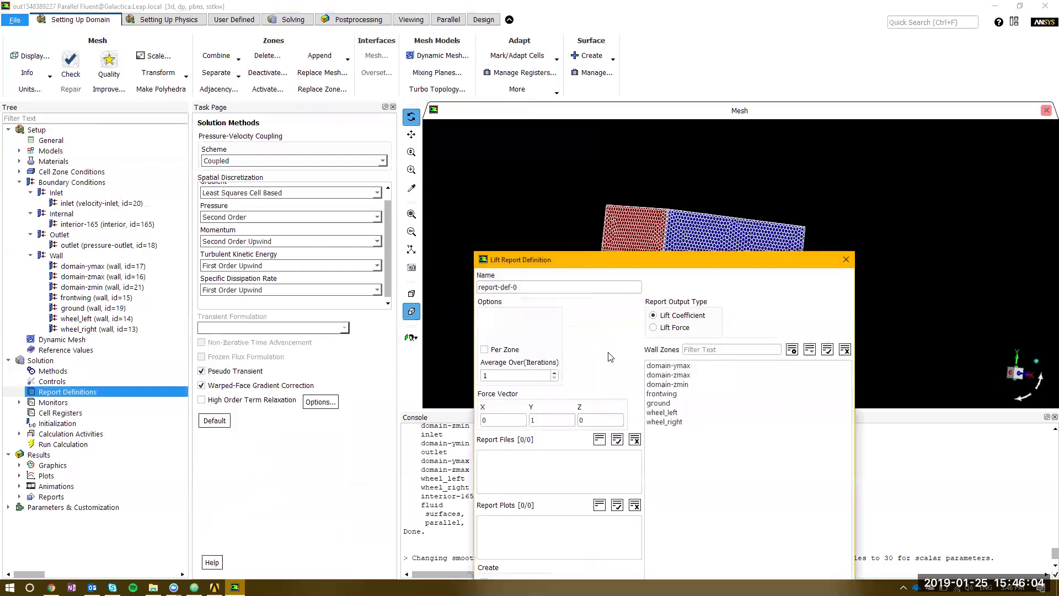
pyautogui.click(694, 392)
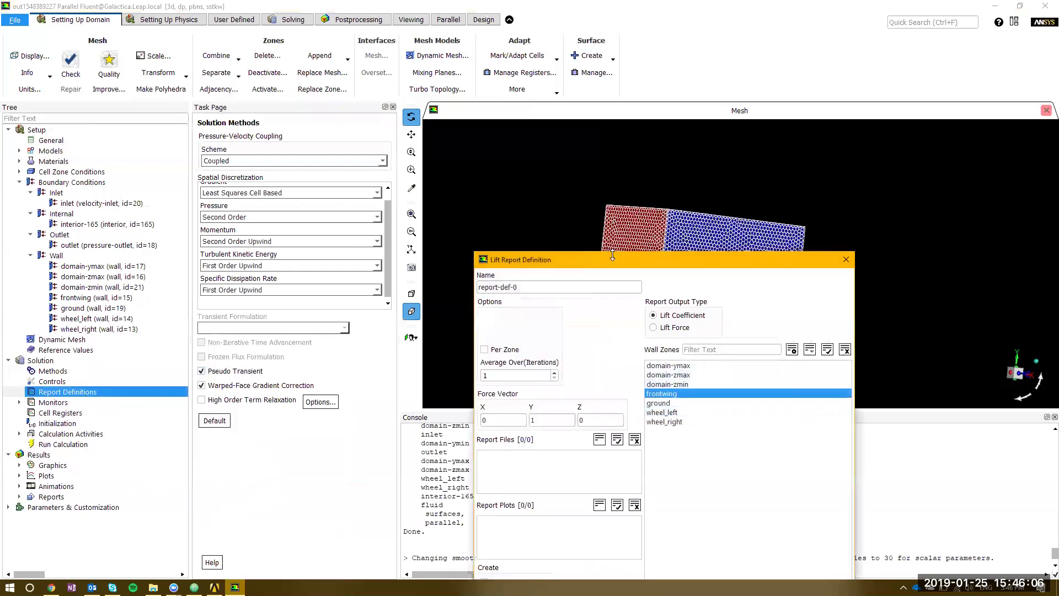
# Set the lift report to output Lift Force per zone, with a report file, report plot and console printing, and confirm it
pyautogui.moveTo(623, 256); pyautogui.dragTo(453, 131)
pyautogui.click(314, 224)
pyautogui.click(314, 456)
pyautogui.click(314, 472)
pyautogui.click(384, 295)
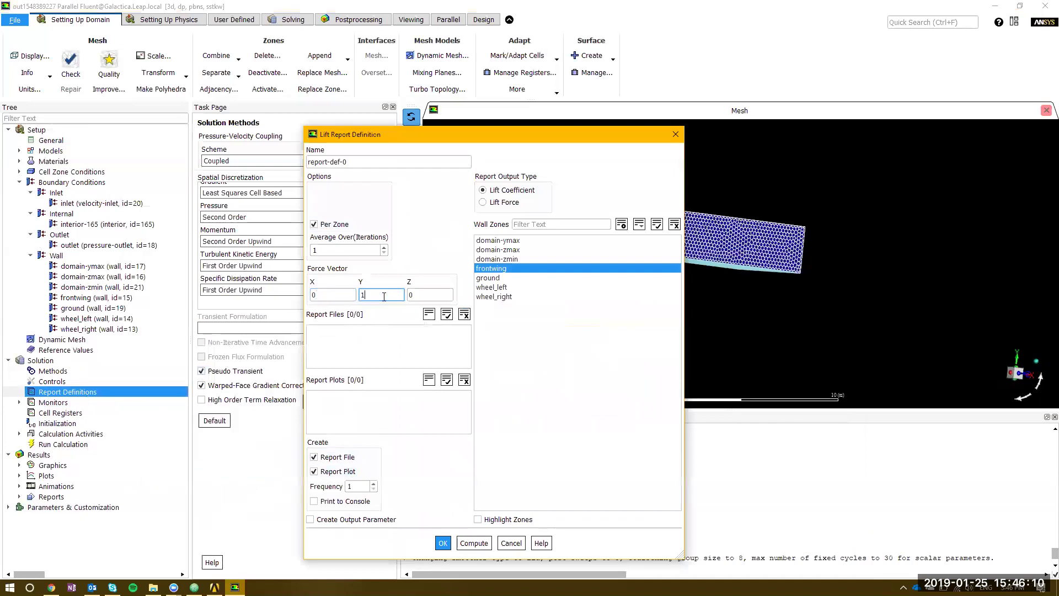
pyautogui.click(501, 202)
pyautogui.click(315, 501)
pyautogui.click(442, 543)
# Open the run calculation settings and start editing the number of iterations
pyautogui.click(72, 447)
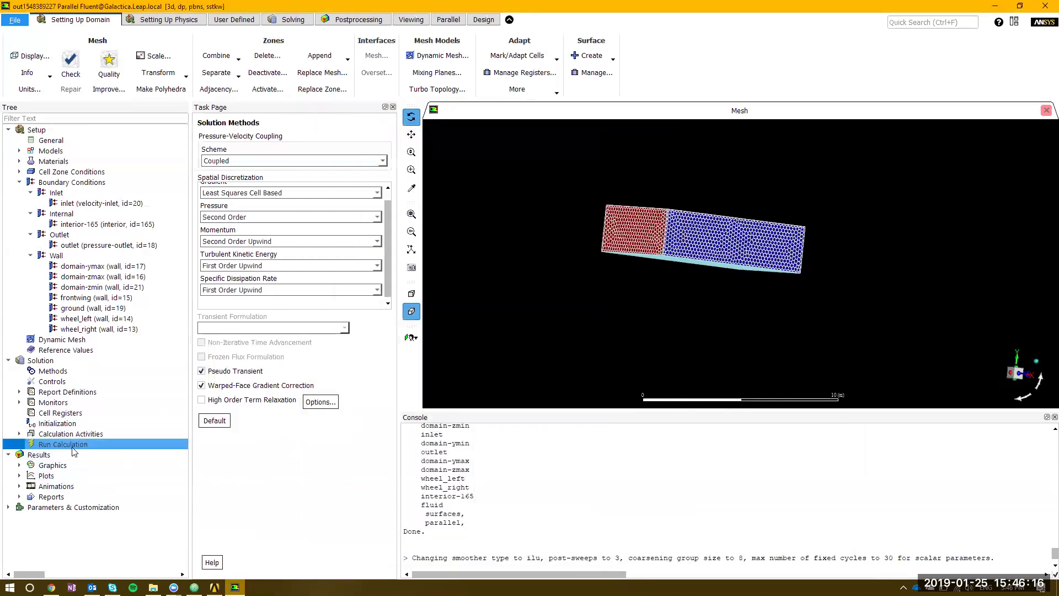
pyautogui.click(318, 194)
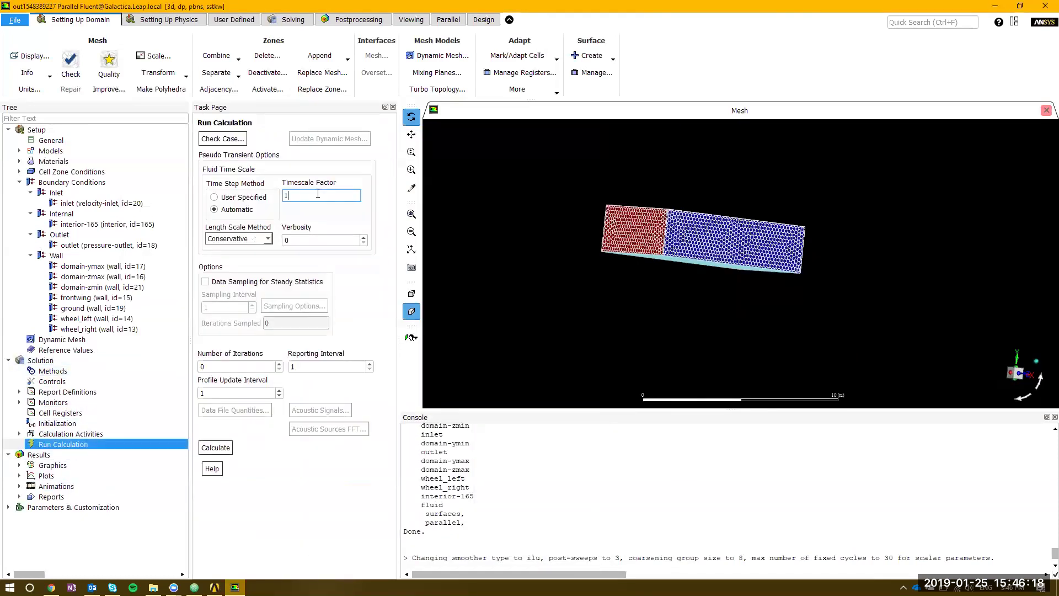
pyautogui.doubleClick(232, 366)
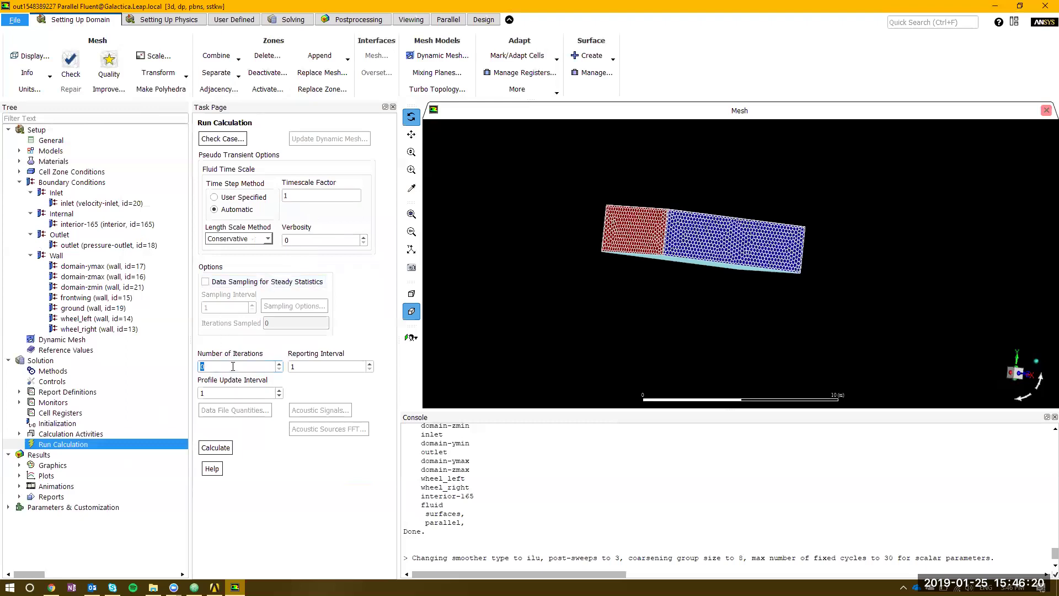